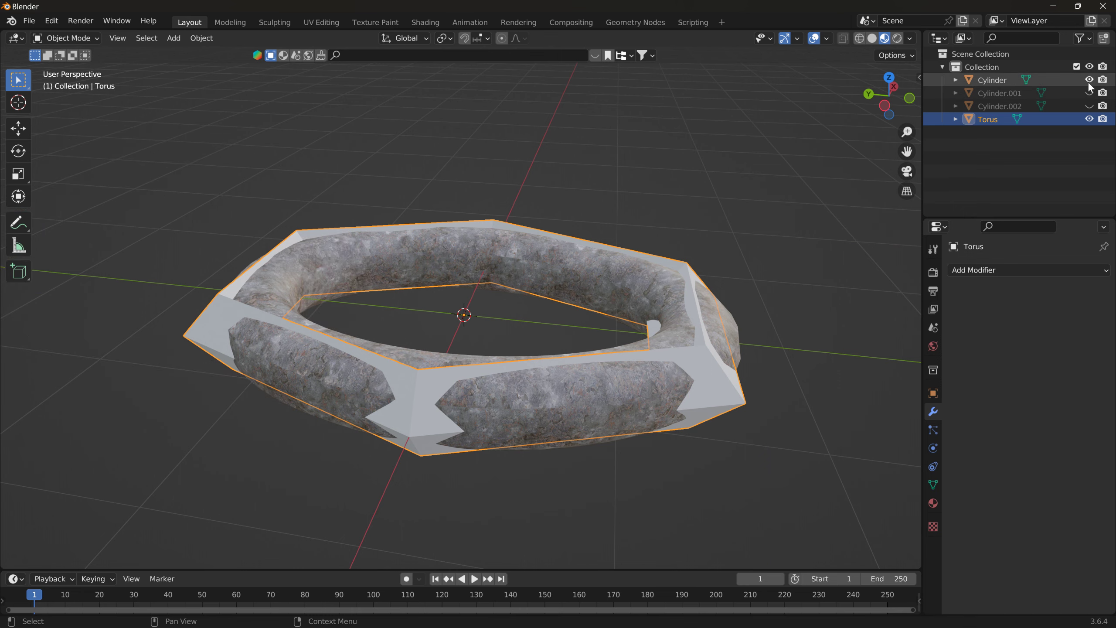
# - View the low-poly torus with Cylinder hidden, and make Cylinder, Cylinder.001 and Cylinder.002 all visible
pyautogui.click(1088, 81)
pyautogui.moveTo(774, 290); pyautogui.dragTo(699, 320, button='middle')
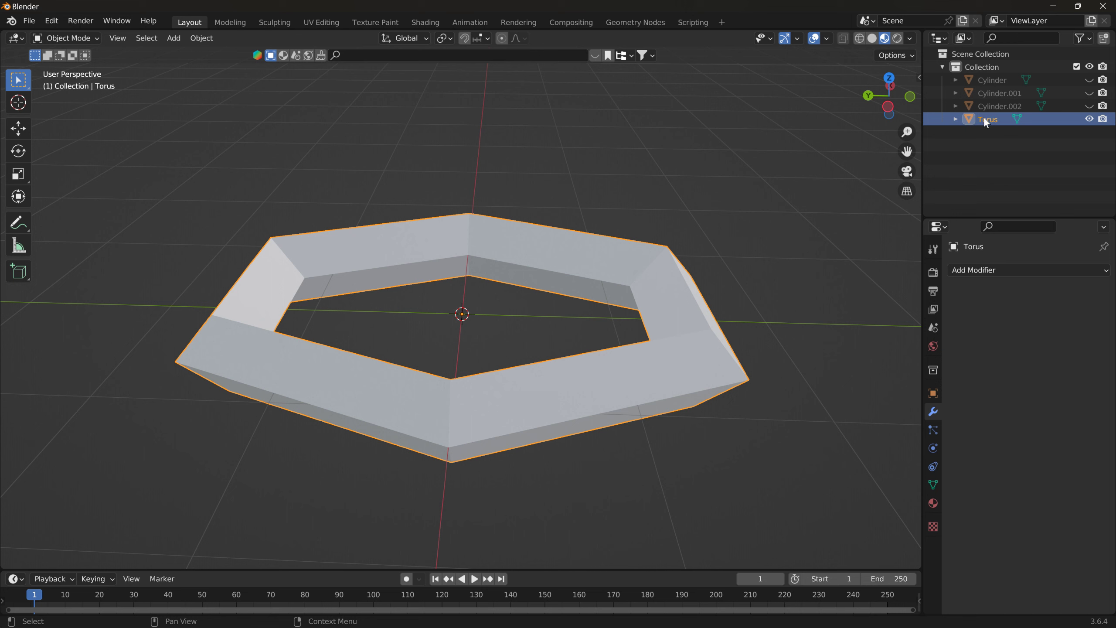
pyautogui.click(1090, 80)
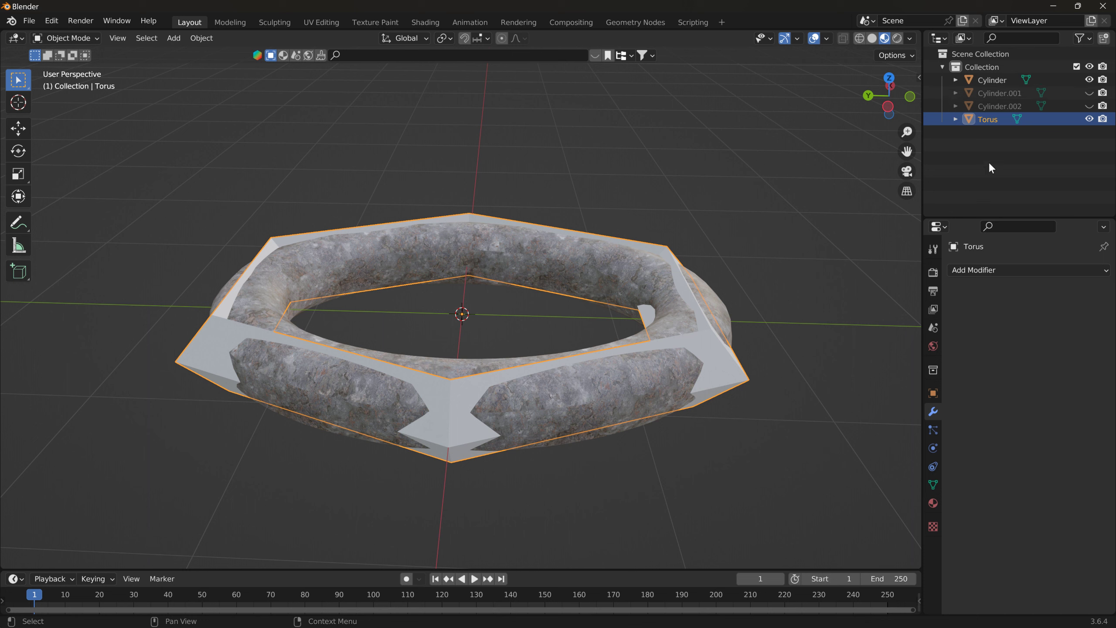
pyautogui.click(1090, 106)
pyautogui.click(1090, 92)
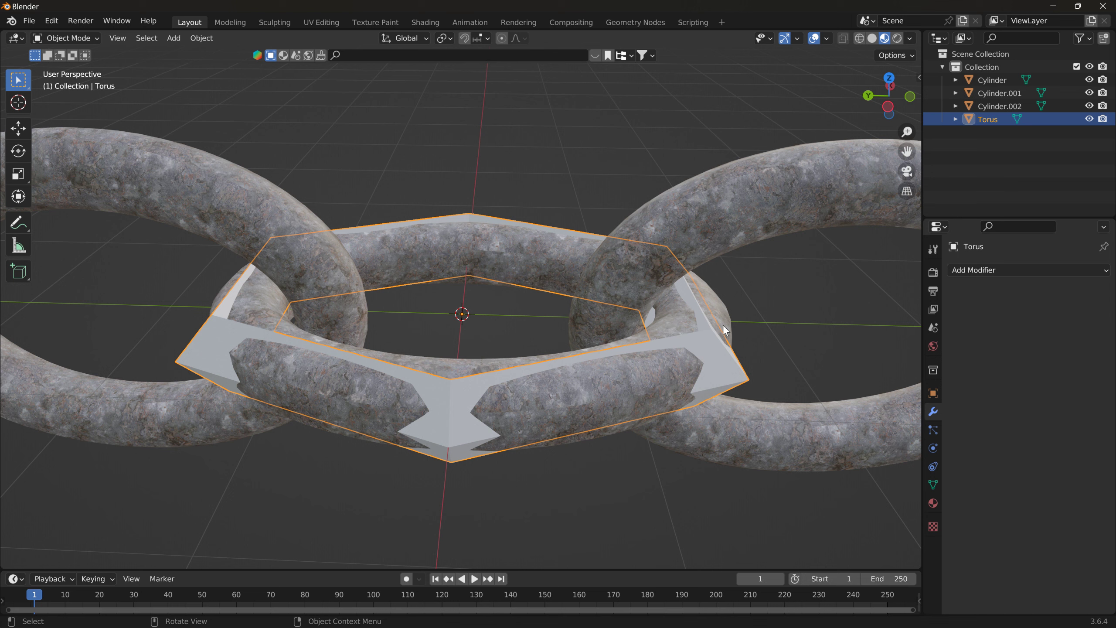
# - Duplicate the low-poly torus and move the copy about -2.26 m along the global Y axis onto the neighbouring link
pyautogui.hotkey('shift', 'd')
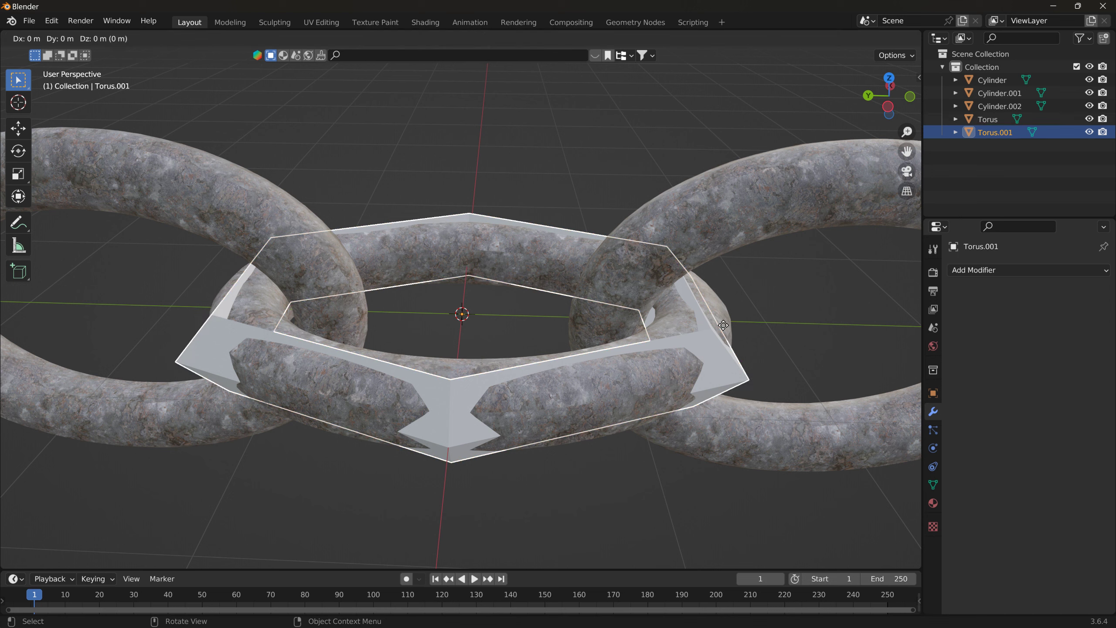
pyautogui.press('z')
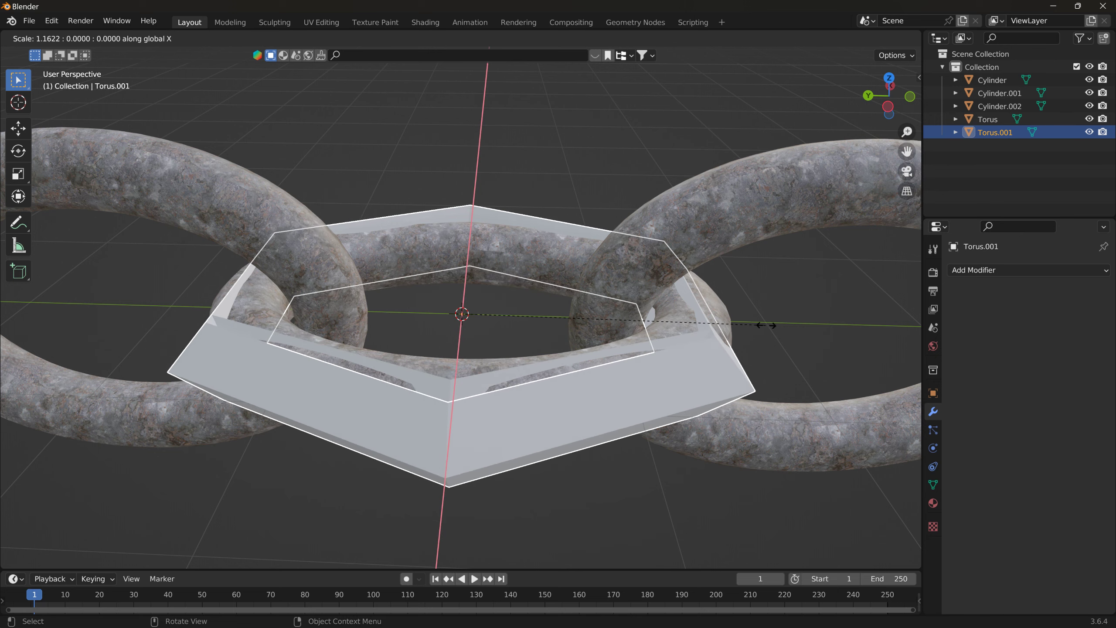
pyautogui.press('Escape')
pyautogui.press('g')
pyautogui.press('x')
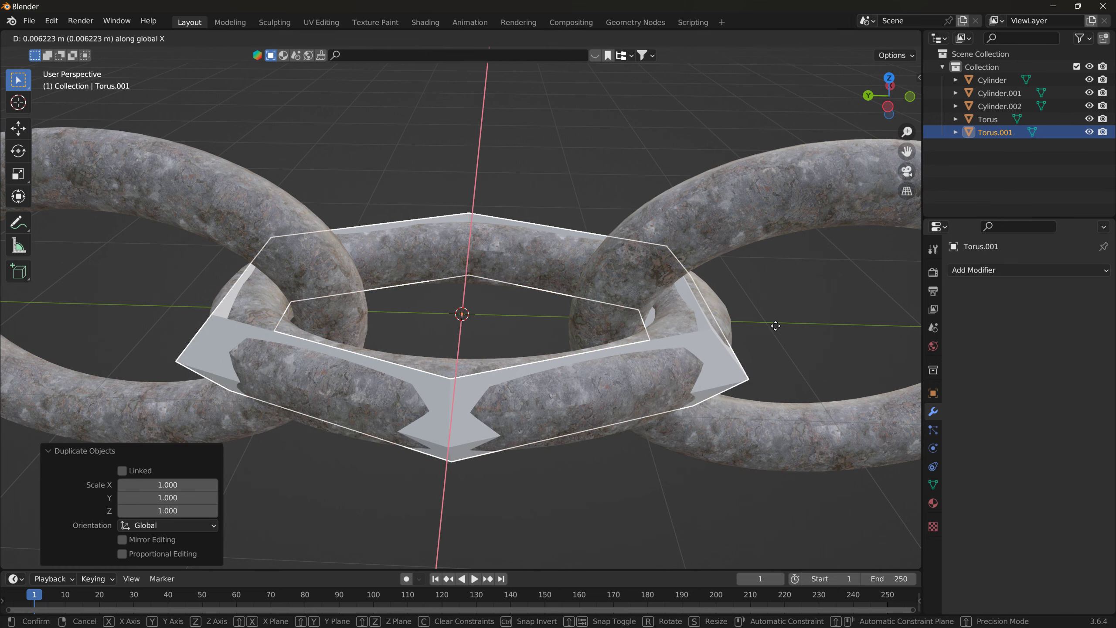
pyautogui.press('y')
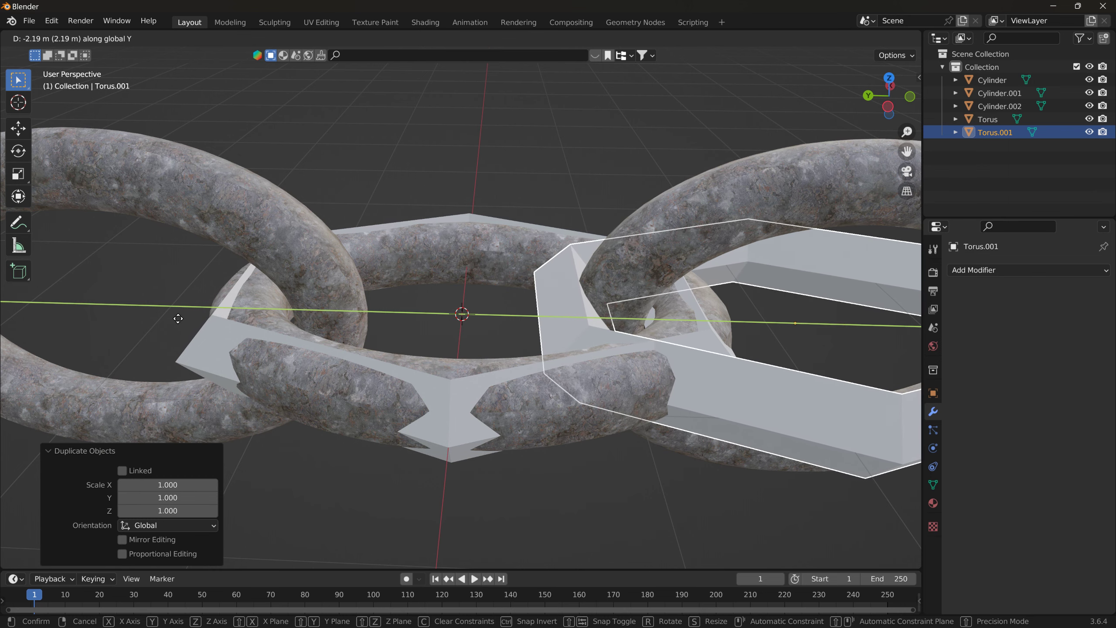
pyautogui.click(190, 312)
pyautogui.moveTo(189, 314); pyautogui.dragTo(137, 297, button='middle')
pyautogui.press('r')
pyautogui.press('y')
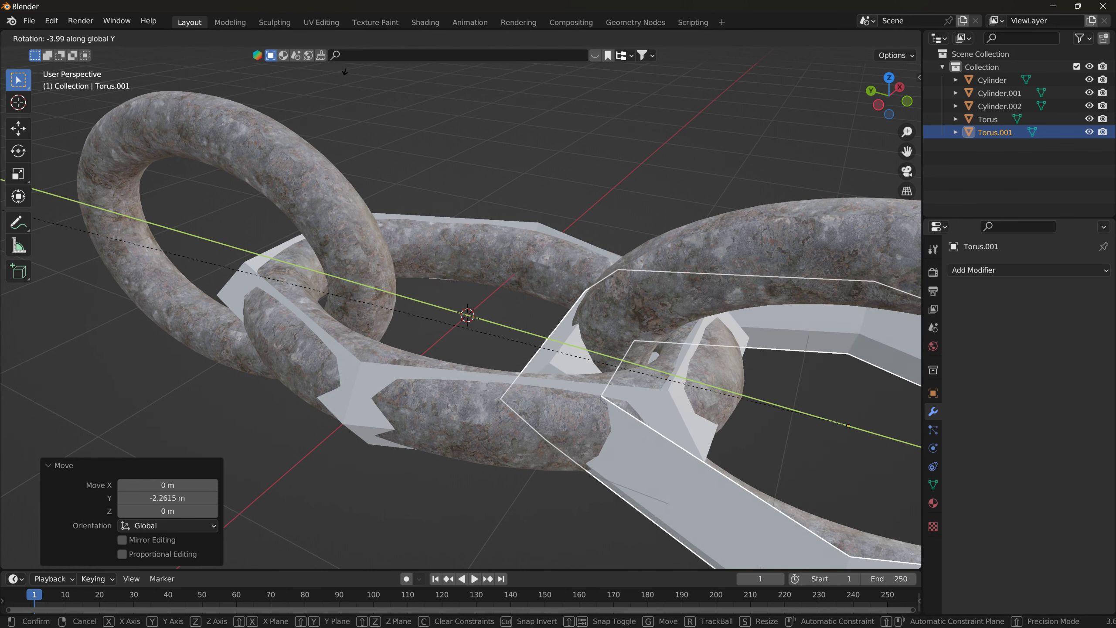
pyautogui.rightClick(491, 201)
# - Rotate the duplicated torus -90° about the global Y axis to match the upright chain link
pyautogui.scroll(-4, 490, 201)
pyautogui.moveTo(609, 225); pyautogui.dragTo(571, 215, button='middle')
pyautogui.press('r')
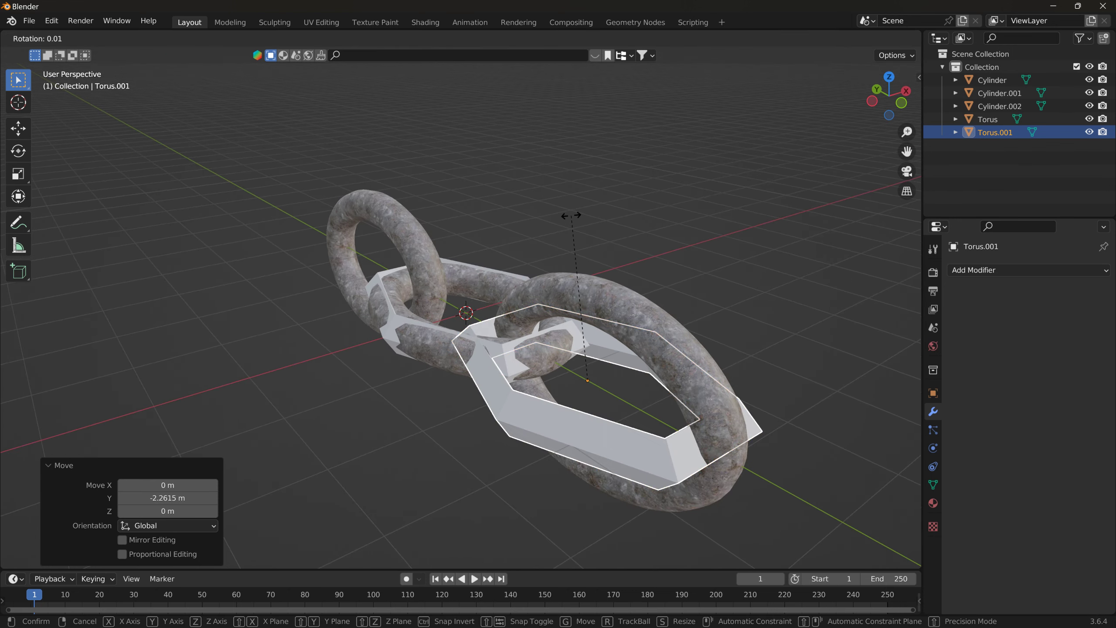
pyautogui.press('y')
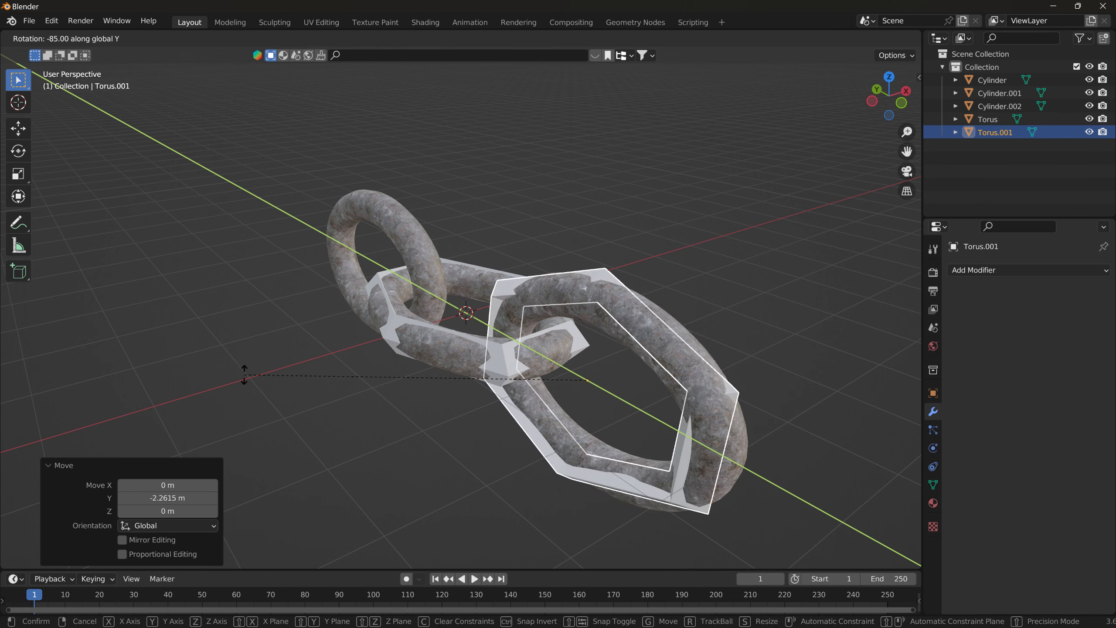
pyautogui.click(227, 412)
pyautogui.moveTo(294, 380); pyautogui.dragTo(427, 390, button='middle')
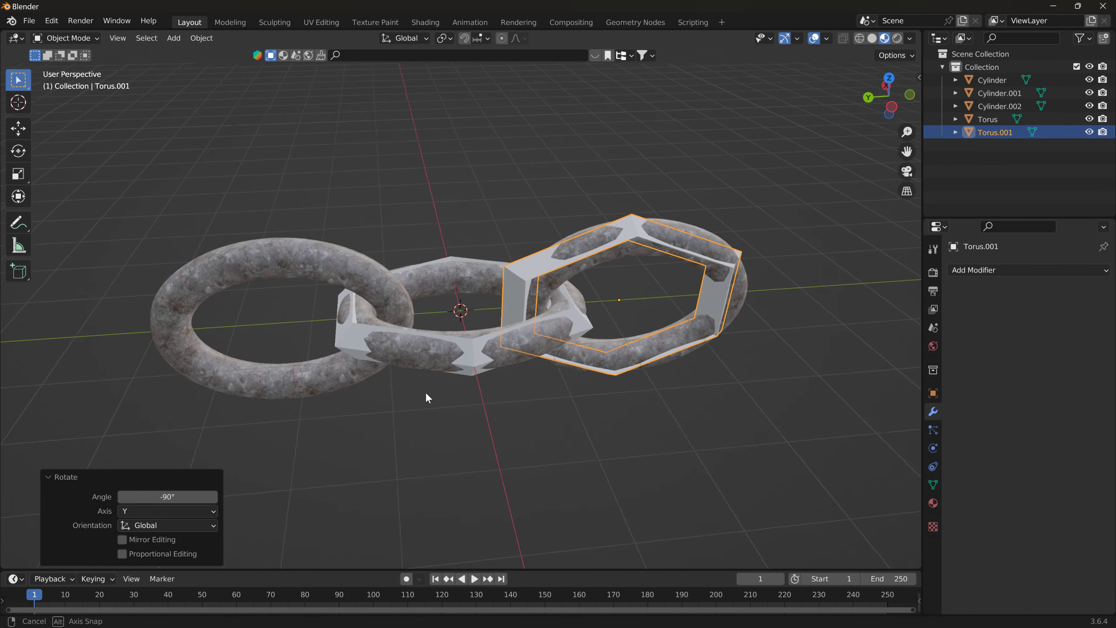
# - Hide the three textured links, Cylinder, Cylinder.001 and Cylinder.002, leaving only the low-poly tori in view
pyautogui.scroll(3, 554, 361)
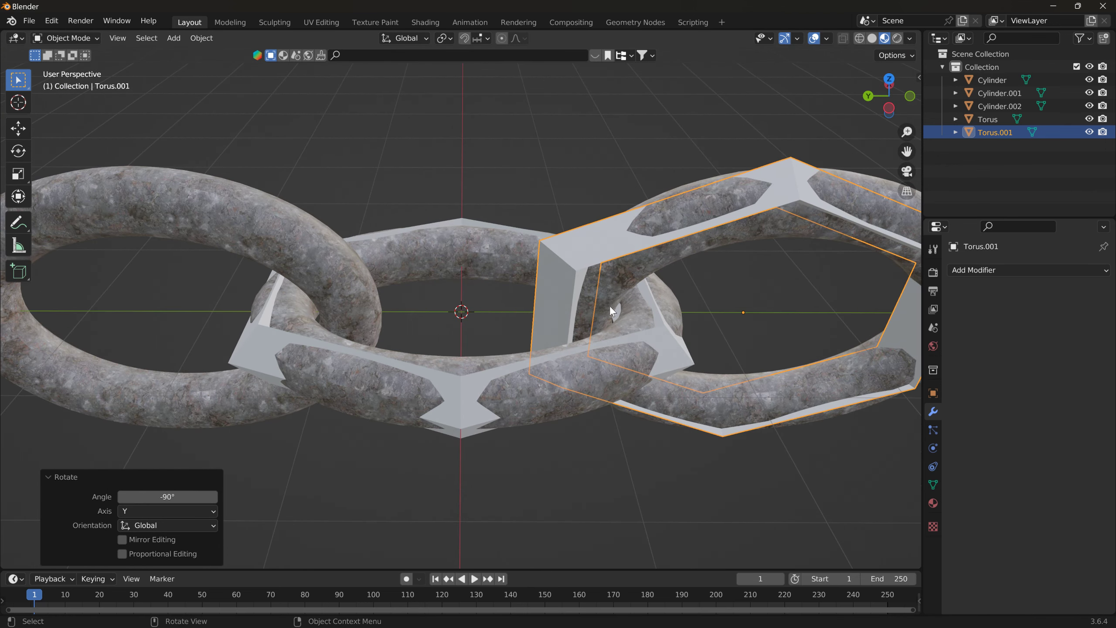
pyautogui.moveTo(610, 305); pyautogui.dragTo(567, 298, button='middle')
pyautogui.click(1090, 108)
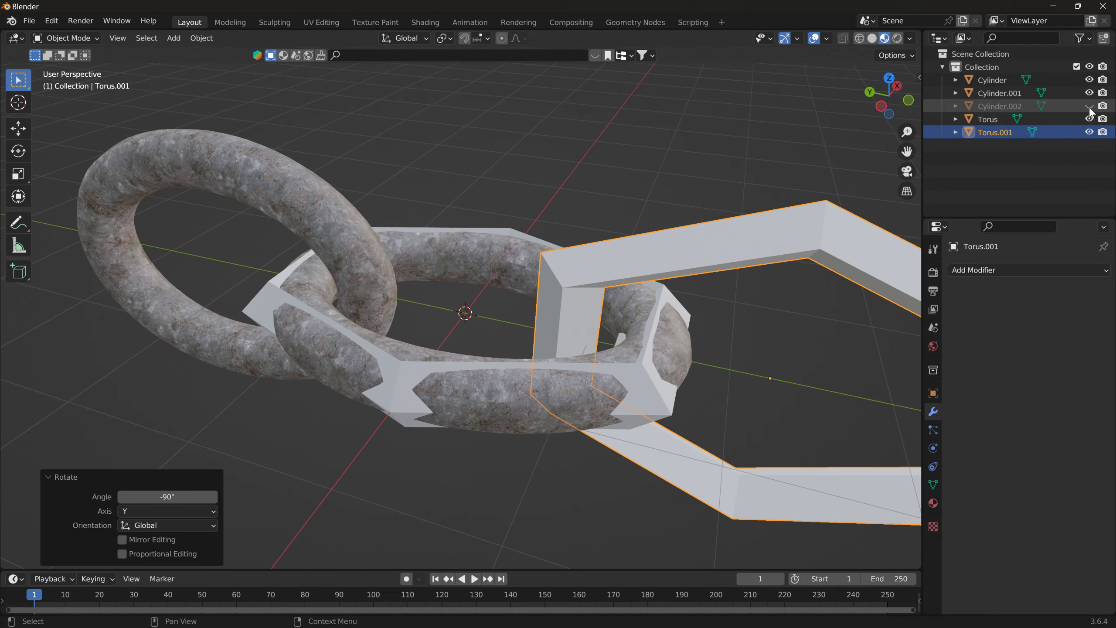
pyautogui.click(1090, 93)
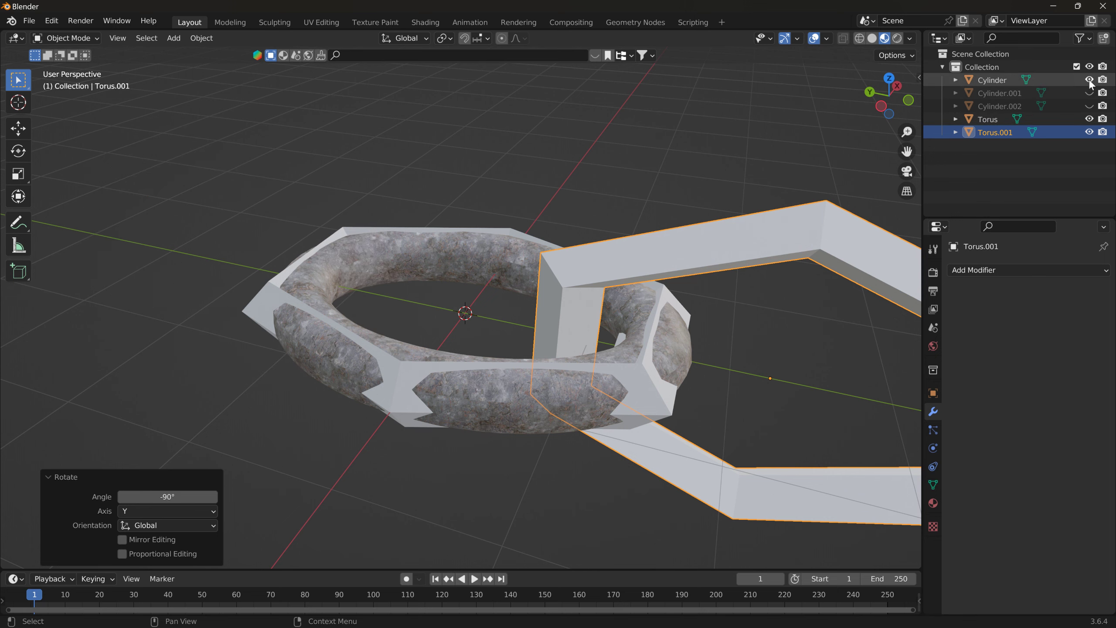
pyautogui.click(1090, 80)
pyautogui.moveTo(905, 206); pyautogui.dragTo(835, 254, button='middle')
pyautogui.scroll(-2, 758, 225)
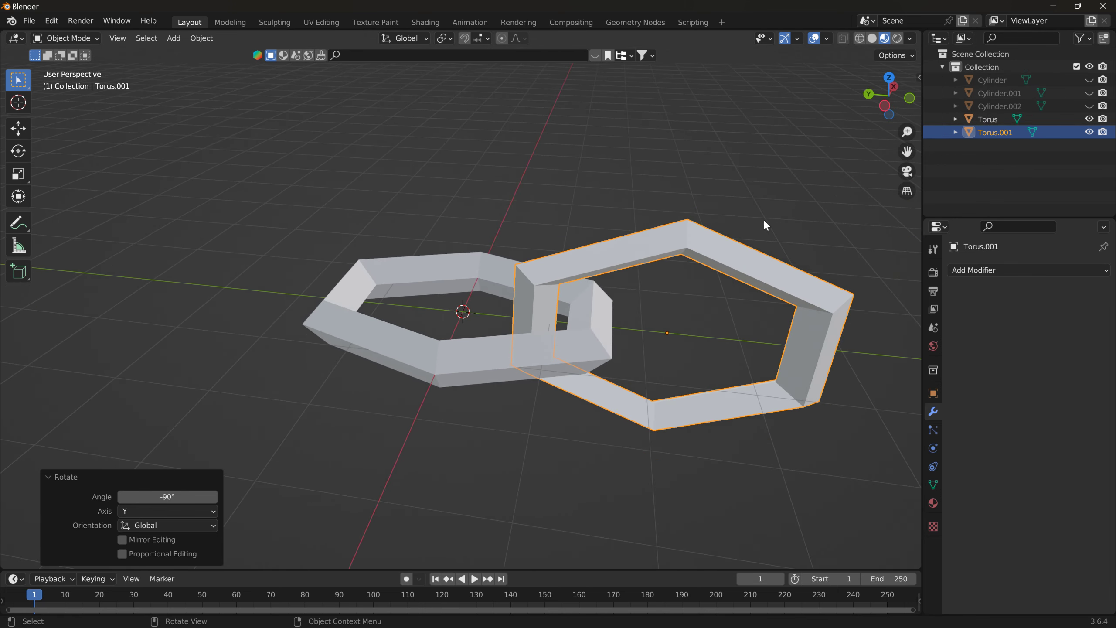
# - Duplicate the upright low-poly torus and move the copy about 4.54 m along the global Y axis to the chain's other end
pyautogui.moveTo(746, 245)
pyautogui.mouseDown(button='middle')
pyautogui.moveTo(773, 191)
pyautogui.moveTo(762, 284)
pyautogui.moveTo(766, 239)
pyautogui.mouseUp(button='middle')
pyautogui.hotkey('shift', 'd')
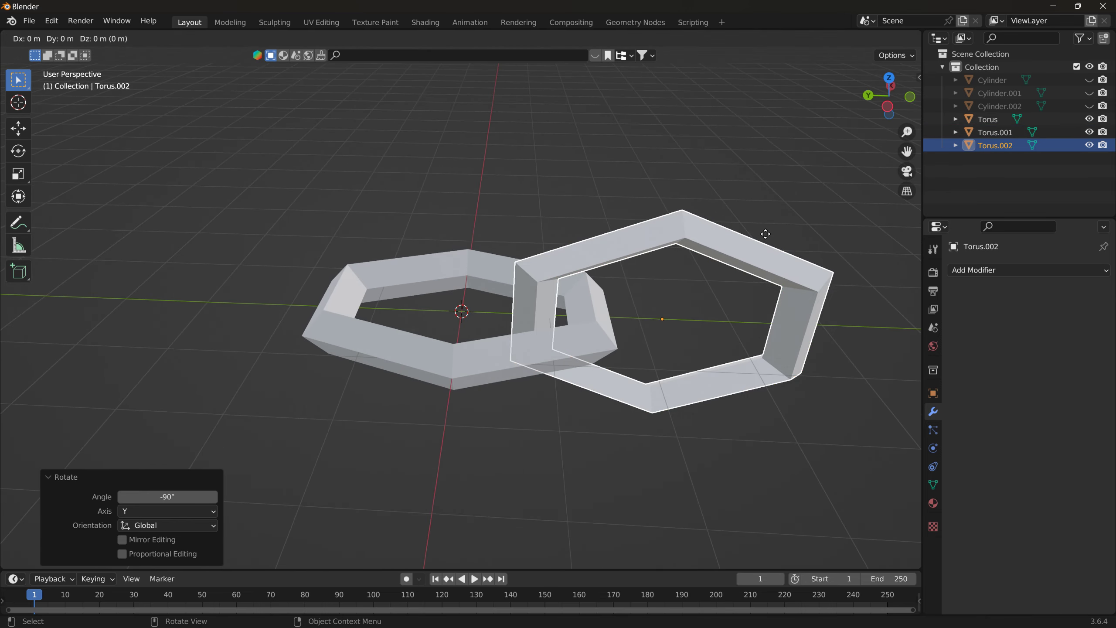
pyautogui.press('y')
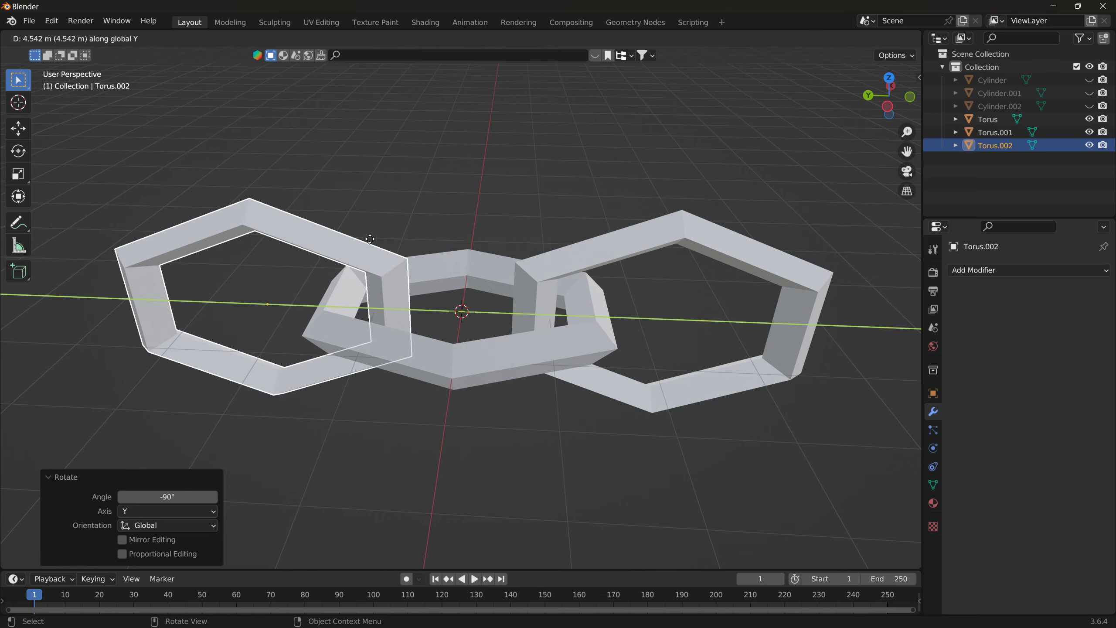
pyautogui.click(368, 238)
# - Unhide Cylinder.002, Cylinder.001 and Cylinder over their low-poly tori
pyautogui.moveTo(370, 234); pyautogui.dragTo(386, 209, button='middle')
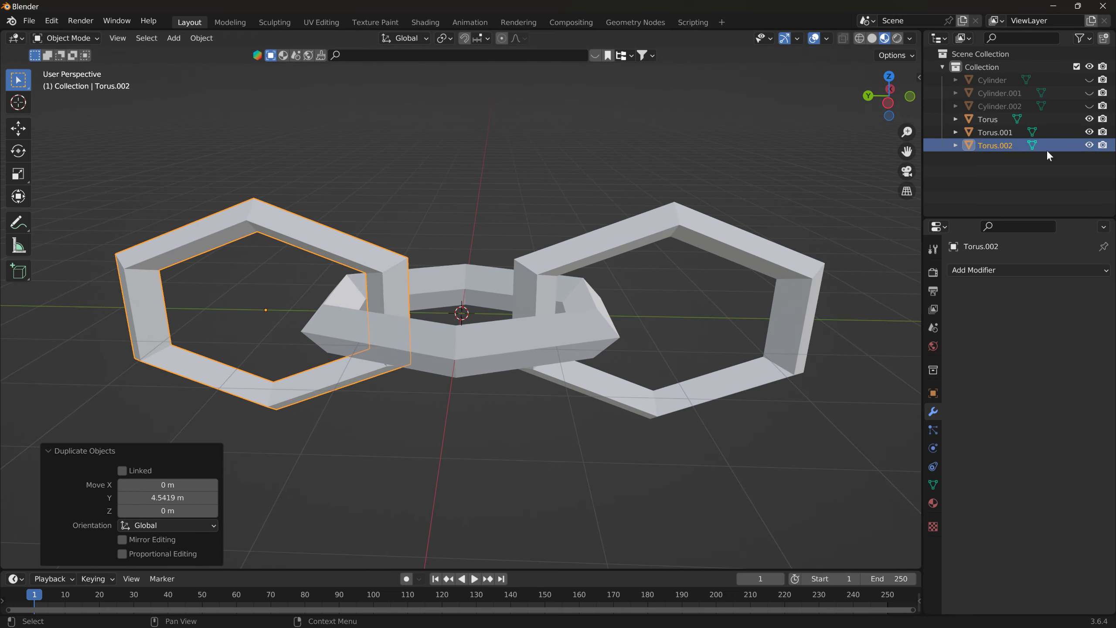
pyautogui.click(1090, 106)
pyautogui.click(1090, 93)
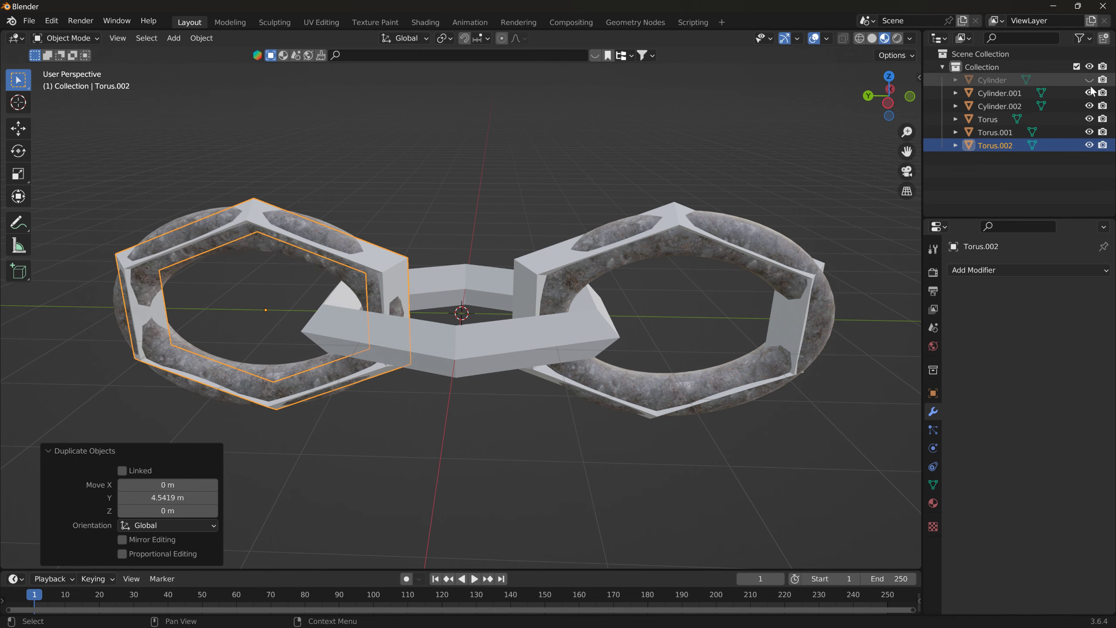
pyautogui.click(1090, 79)
pyautogui.moveTo(735, 239)
pyautogui.mouseDown(button='middle')
pyautogui.moveTo(712, 207)
pyautogui.moveTo(681, 205)
pyautogui.moveTo(761, 220)
pyautogui.moveTo(794, 211)
pyautogui.moveTo(695, 235)
pyautogui.moveTo(720, 240)
pyautogui.mouseUp(button='middle')
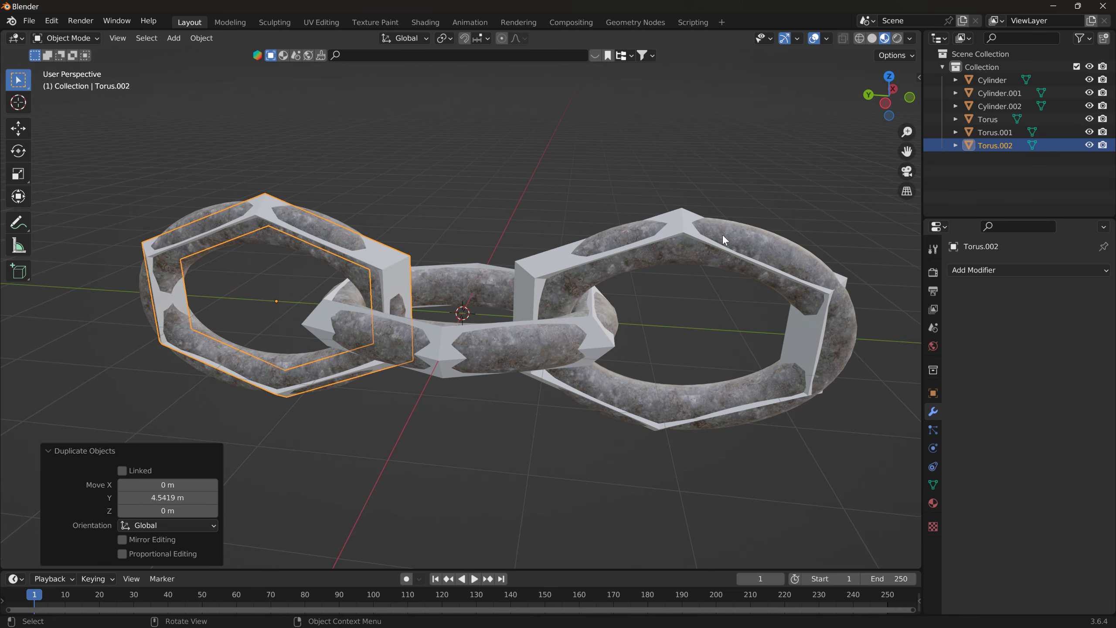
# - Move the textured link Cylinder.002 about 0.1 m along the global Y axis to line up with its low-poly torus
pyautogui.click(769, 252)
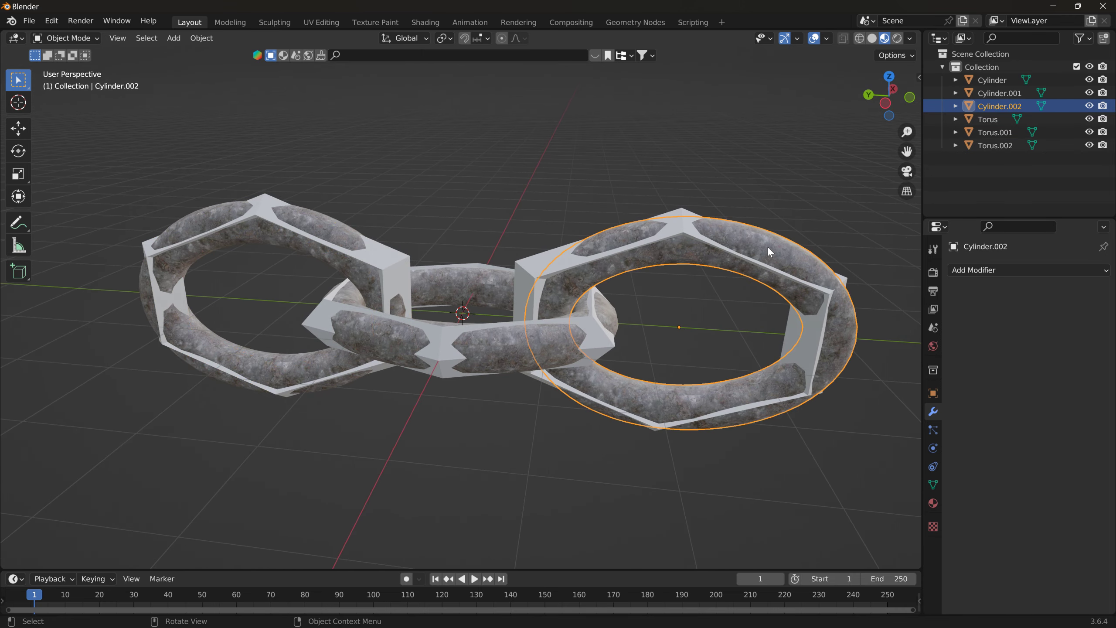
pyautogui.press('g')
pyautogui.press('y')
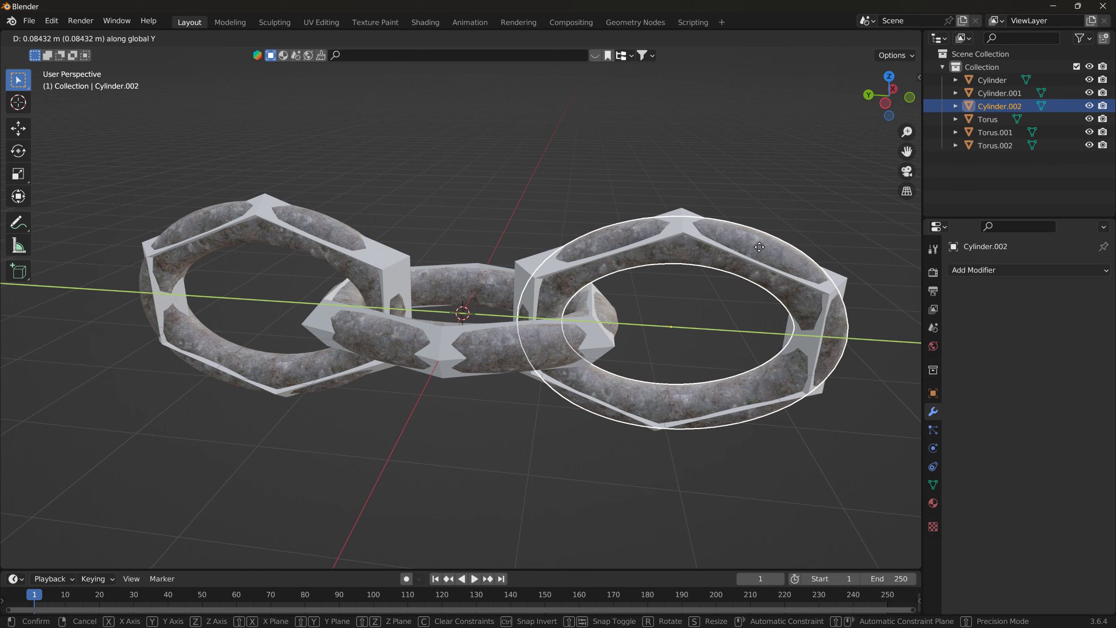
pyautogui.click(759, 248)
# - Select the low-poly torus Torus.002 and switch it to Edit Mode with vertex selection
pyautogui.moveTo(424, 247); pyautogui.dragTo(468, 265, button='middle')
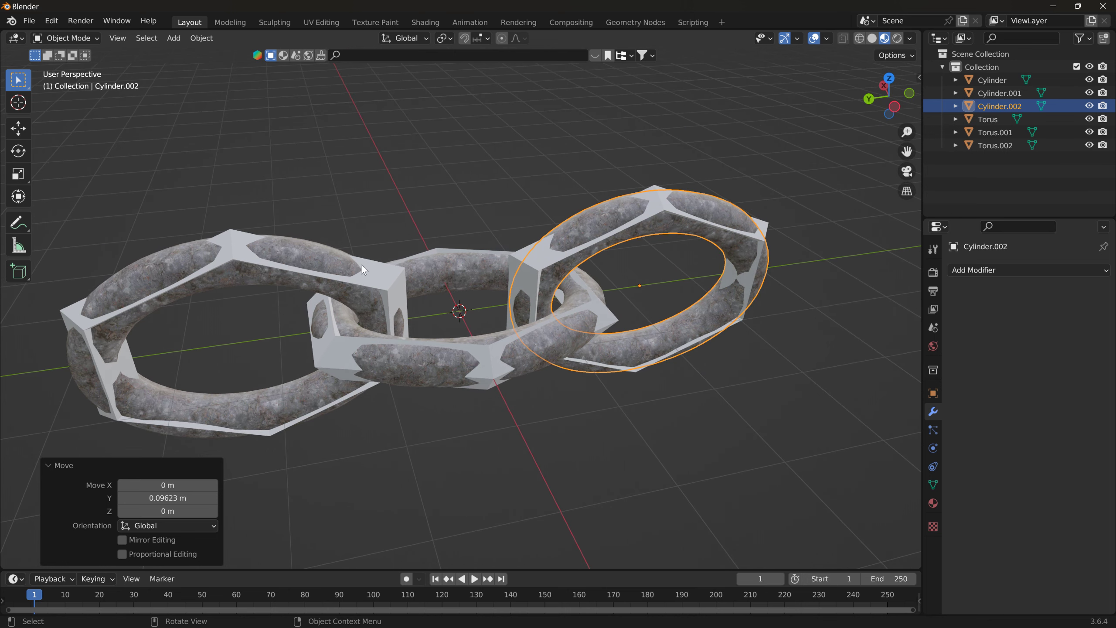
pyautogui.click(233, 236)
pyautogui.click(86, 39)
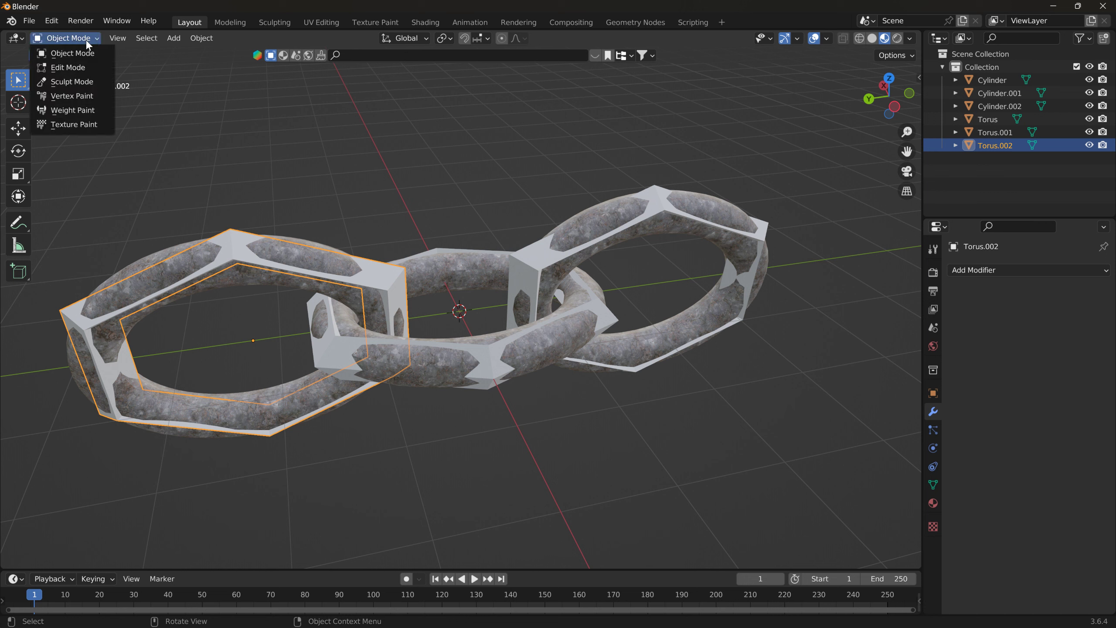
pyautogui.click(82, 65)
pyautogui.click(112, 39)
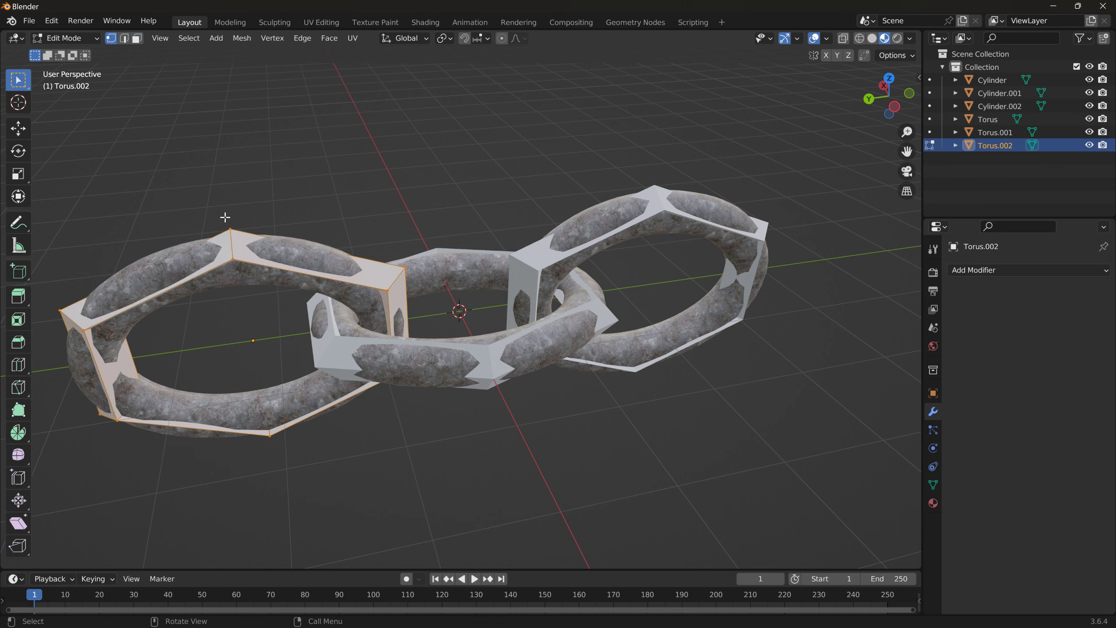
# - Turn on proportional editing and try to pull up the top outer vertex of the low-poly torus
pyautogui.click(237, 239)
pyautogui.click(499, 40)
pyautogui.press('g')
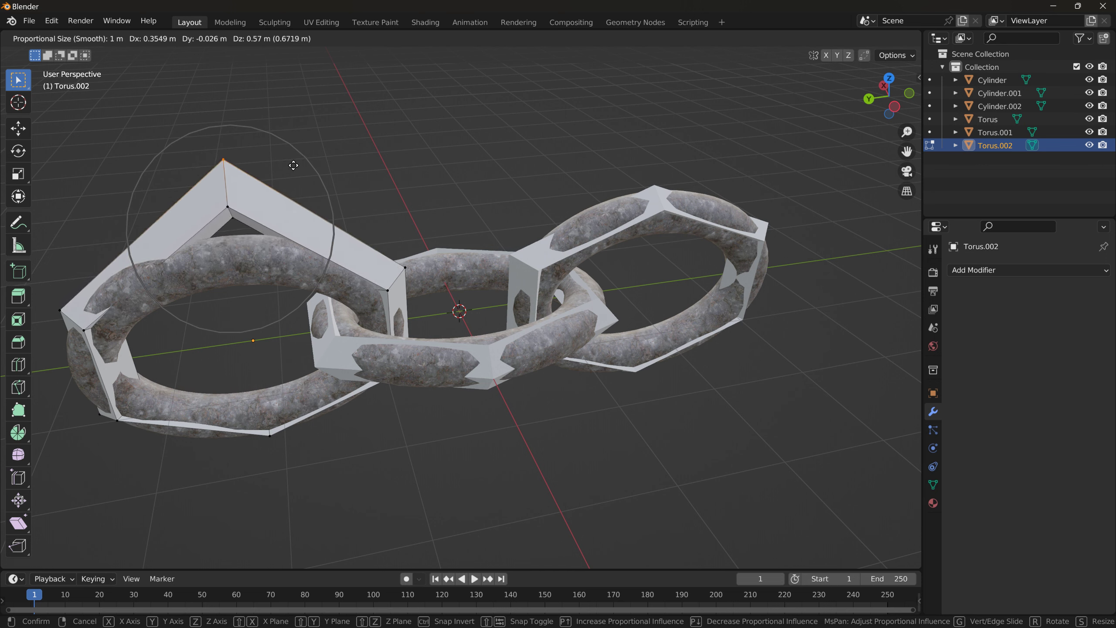
pyautogui.press('Escape')
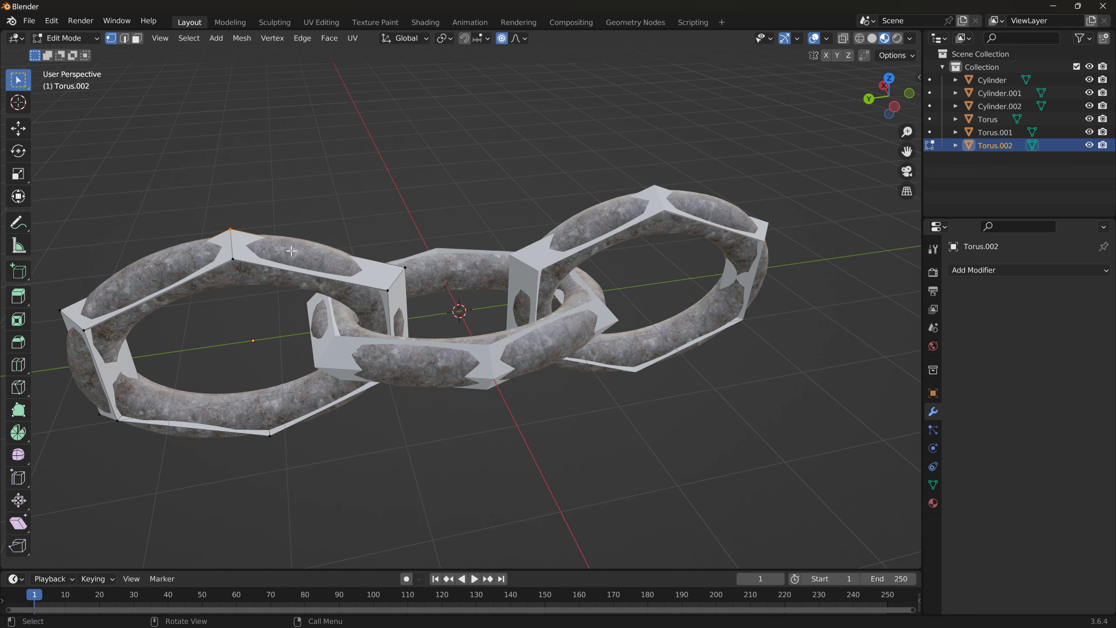
# - Return to Object Mode, select the high-poly link Cylinder.001 and switch it to Edit Mode
pyautogui.scroll(1, 279, 255)
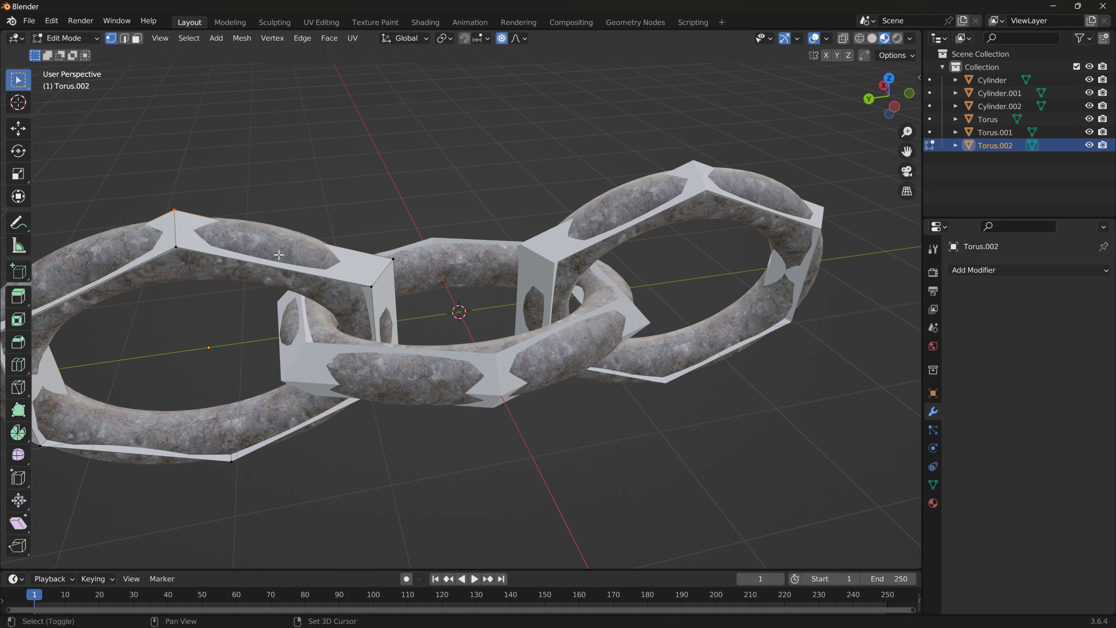
pyautogui.keyDown('shift'); pyautogui.moveTo(279, 254); pyautogui.dragTo(361, 249, button='middle'); pyautogui.keyUp('shift')
pyautogui.click(87, 43)
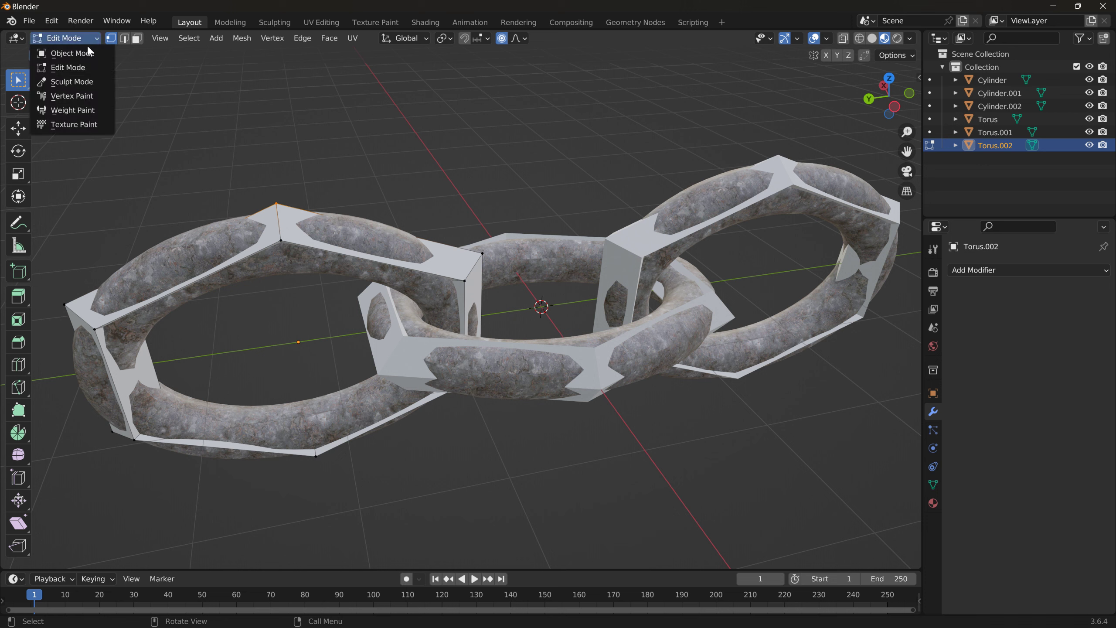
pyautogui.click(87, 55)
pyautogui.click(339, 219)
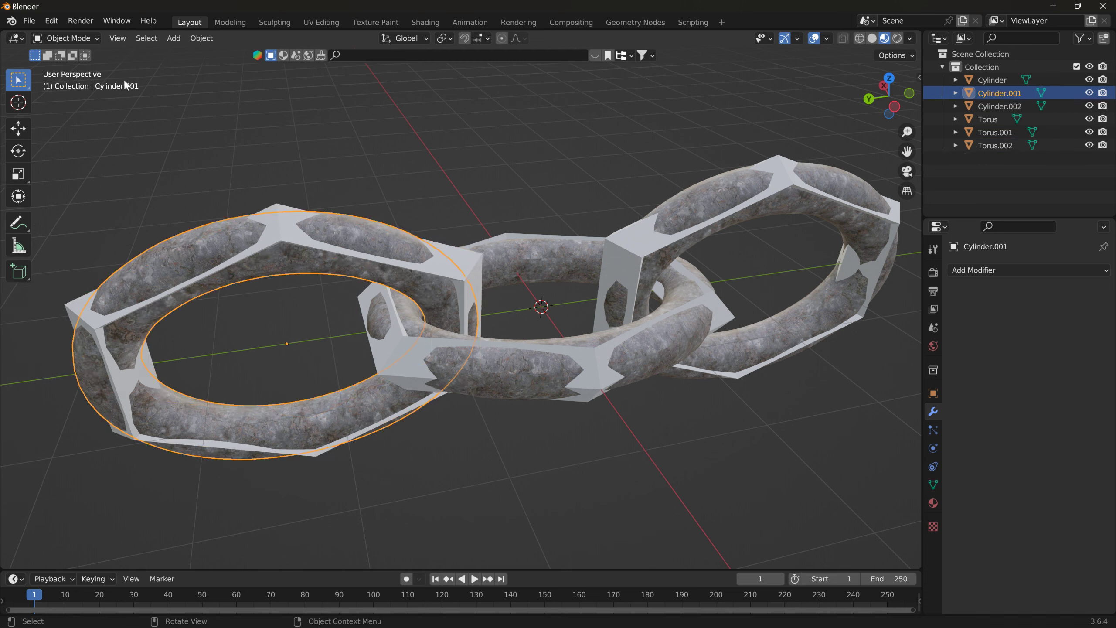
pyautogui.click(84, 39)
pyautogui.click(87, 69)
# - Try to pull up a top vertex of Cylinder.001 with proportional editing, reducing the influence size to about 0.42 m
pyautogui.click(319, 216)
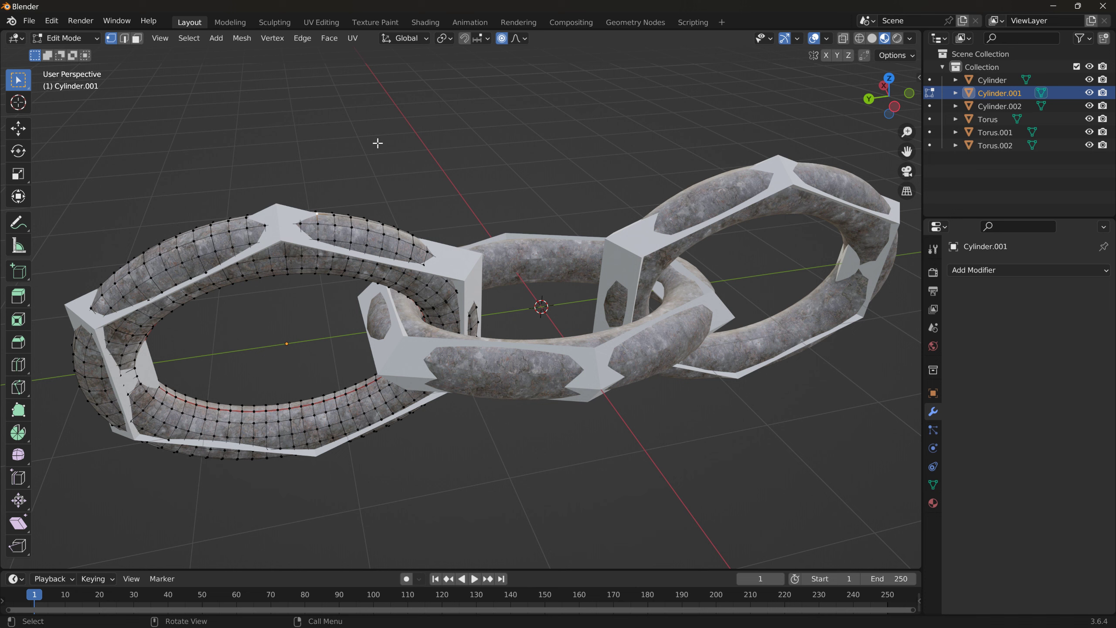
pyautogui.press('g')
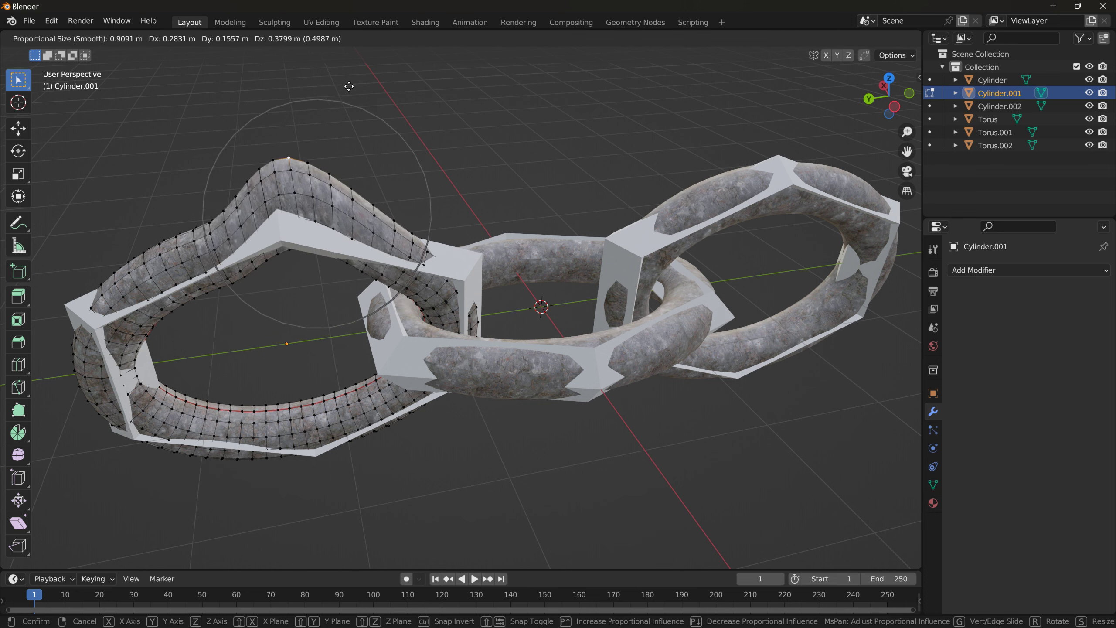
pyautogui.scroll(8, 348, 86)
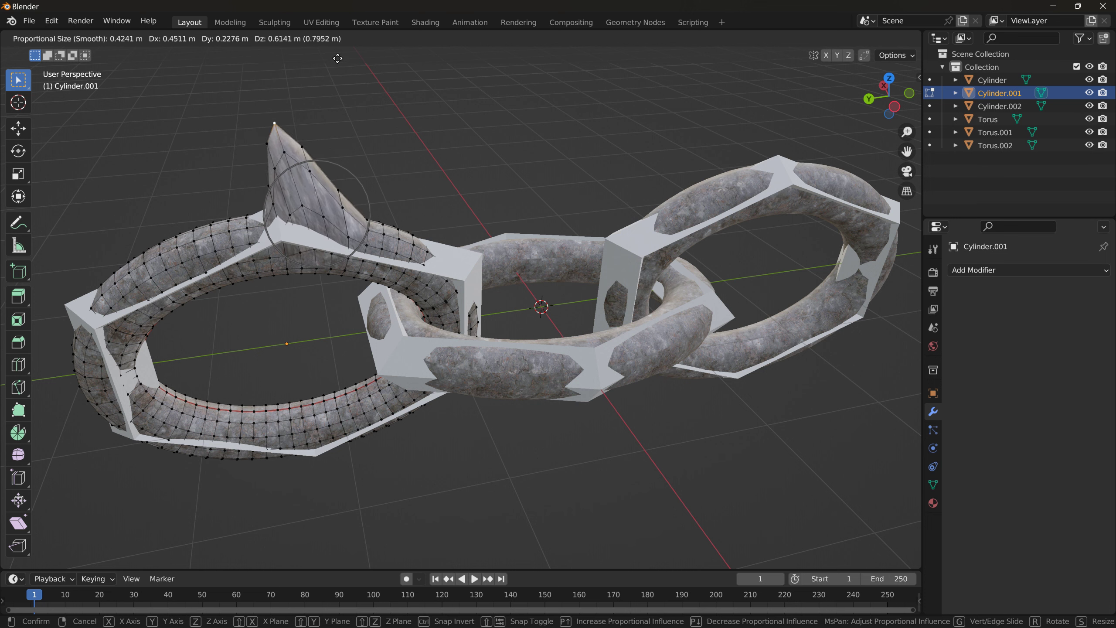
pyautogui.rightClick(285, 483)
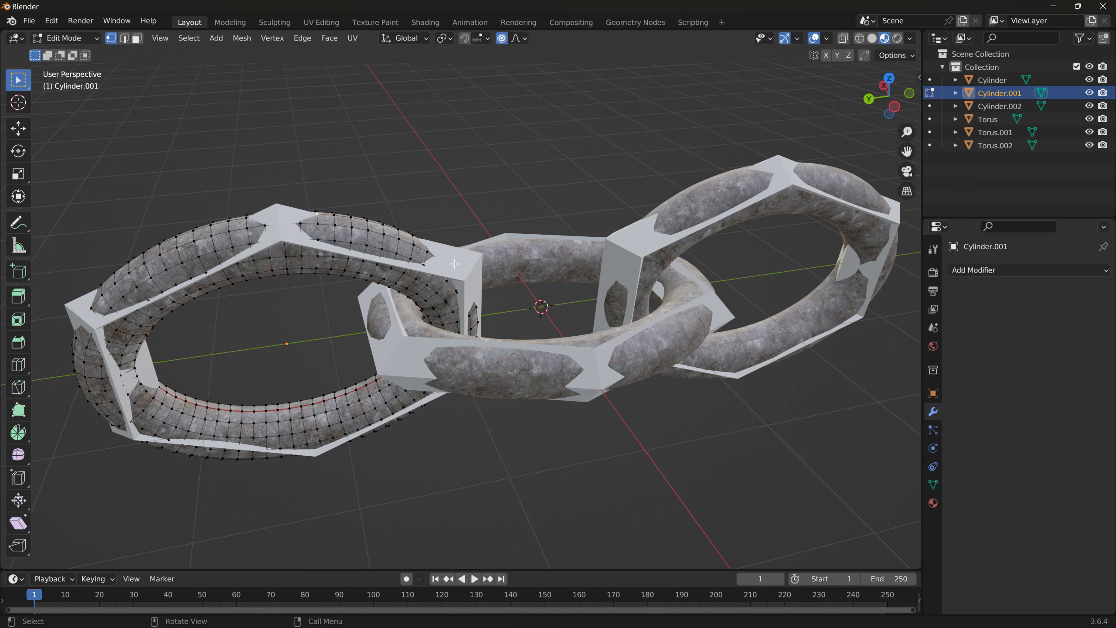
pyautogui.moveTo(447, 257); pyautogui.dragTo(454, 228, button='middle')
pyautogui.keyDown('shift'); pyautogui.moveTo(324, 200); pyautogui.dragTo(430, 201, button='middle'); pyautogui.keyUp('shift')
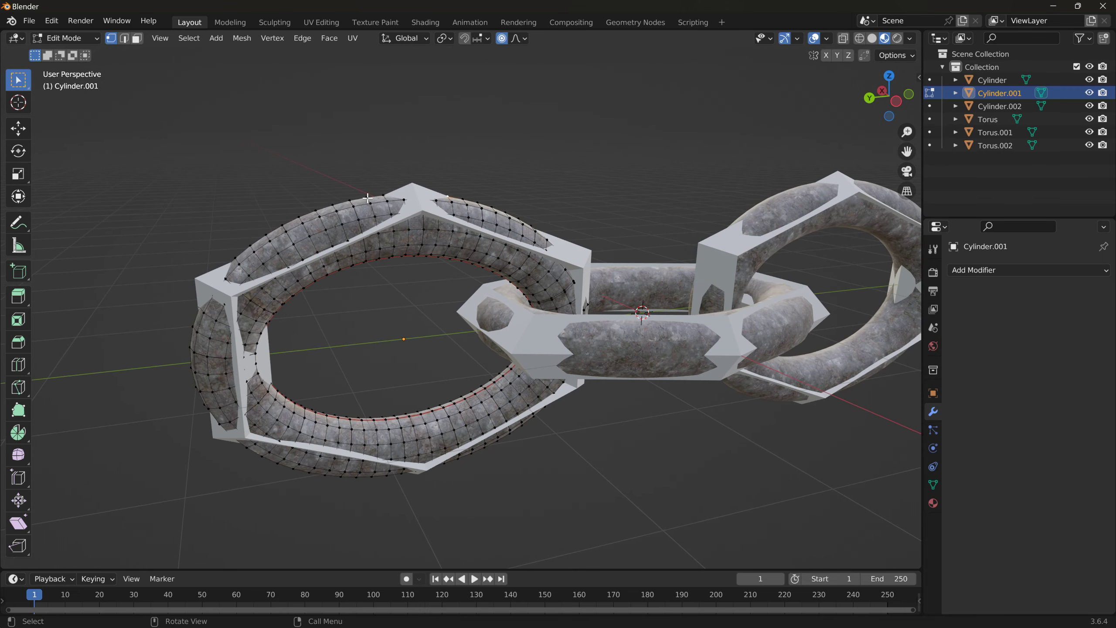
# - Return the high-poly link Cylinder.001 from Edit Mode to Object Mode
pyautogui.click(299, 217)
pyautogui.moveTo(196, 280); pyautogui.dragTo(427, 256, button='middle')
pyautogui.click(66, 38)
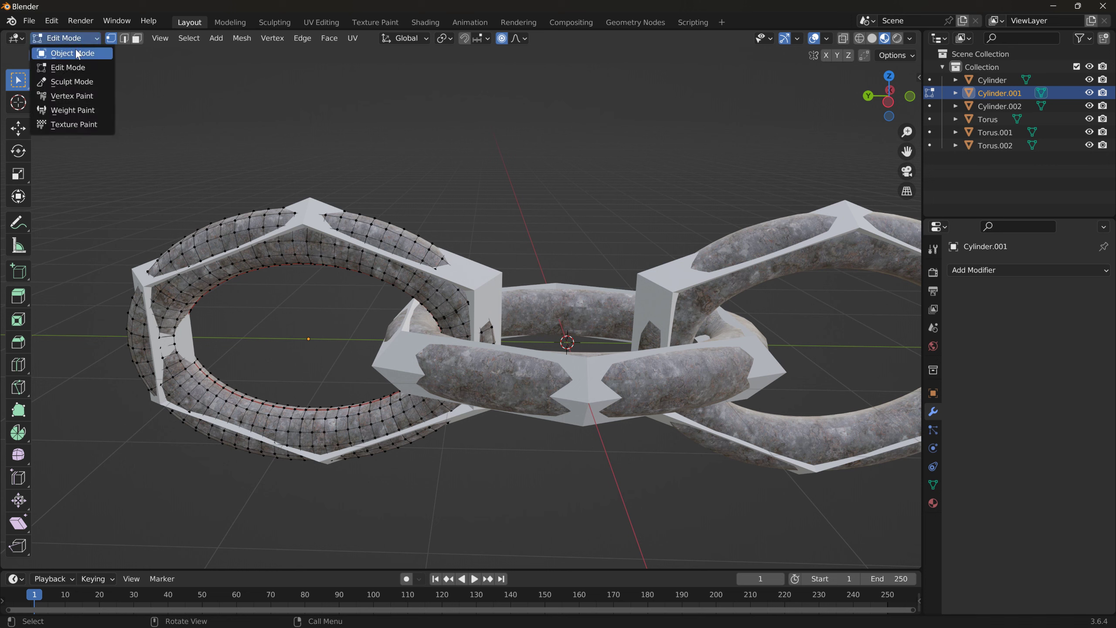
pyautogui.click(66, 51)
pyautogui.click(680, 291)
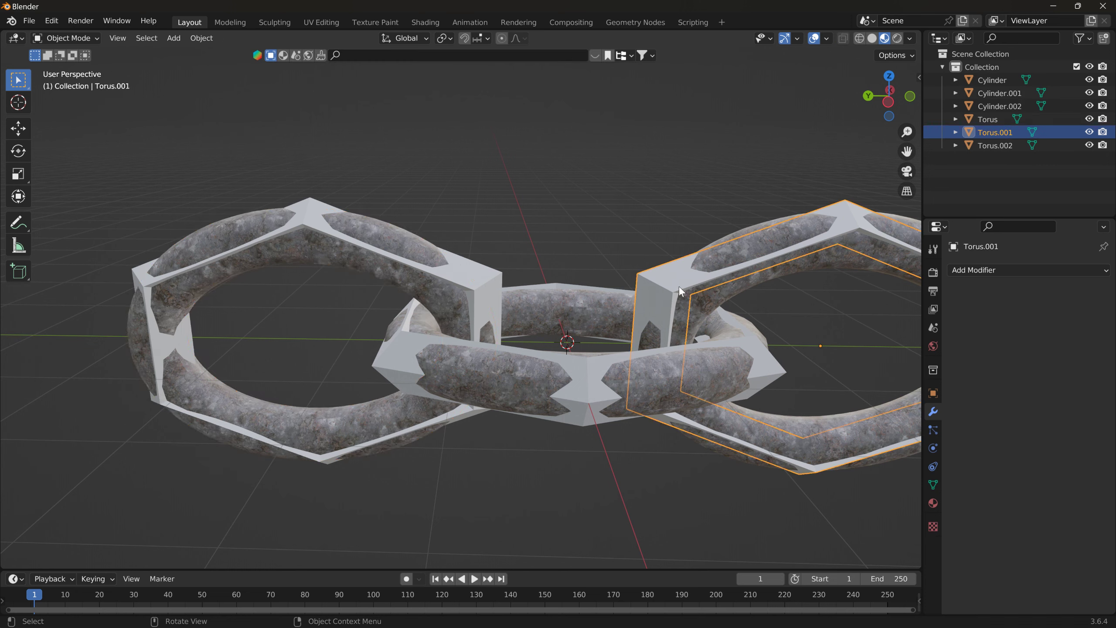
pyautogui.click(607, 371)
pyautogui.keyDown('ctrl'); pyautogui.moveTo(541, 302); pyautogui.dragTo(596, 232, button='middle'); pyautogui.keyUp('ctrl')
# - Rename the high-poly link Cylinder.001 to A
pyautogui.click(417, 263)
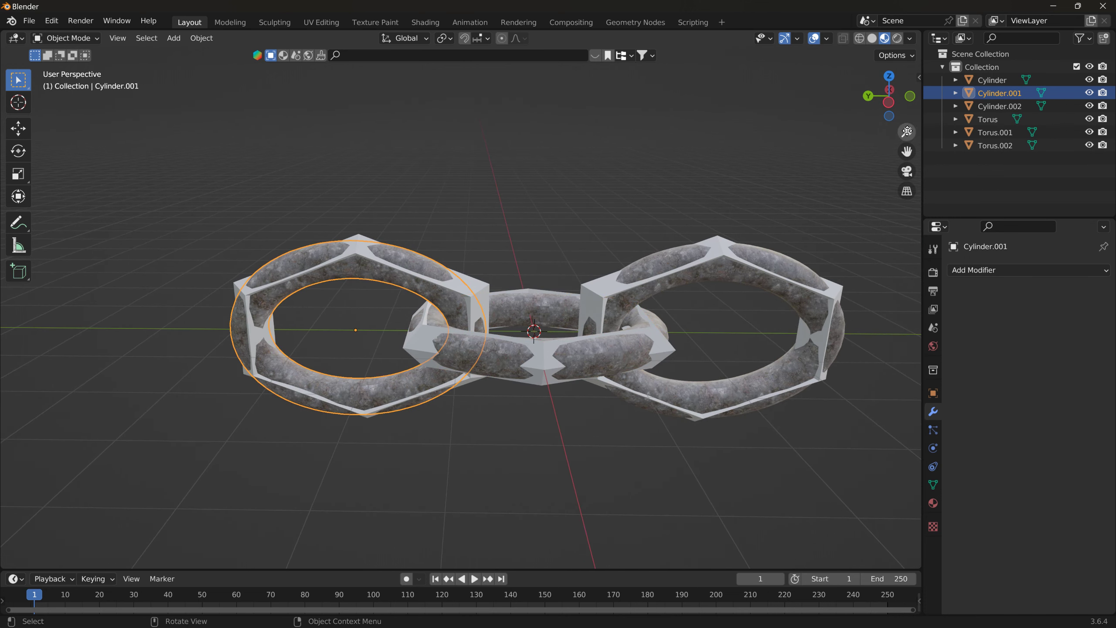
pyautogui.doubleClick(996, 94)
pyautogui.write('A')
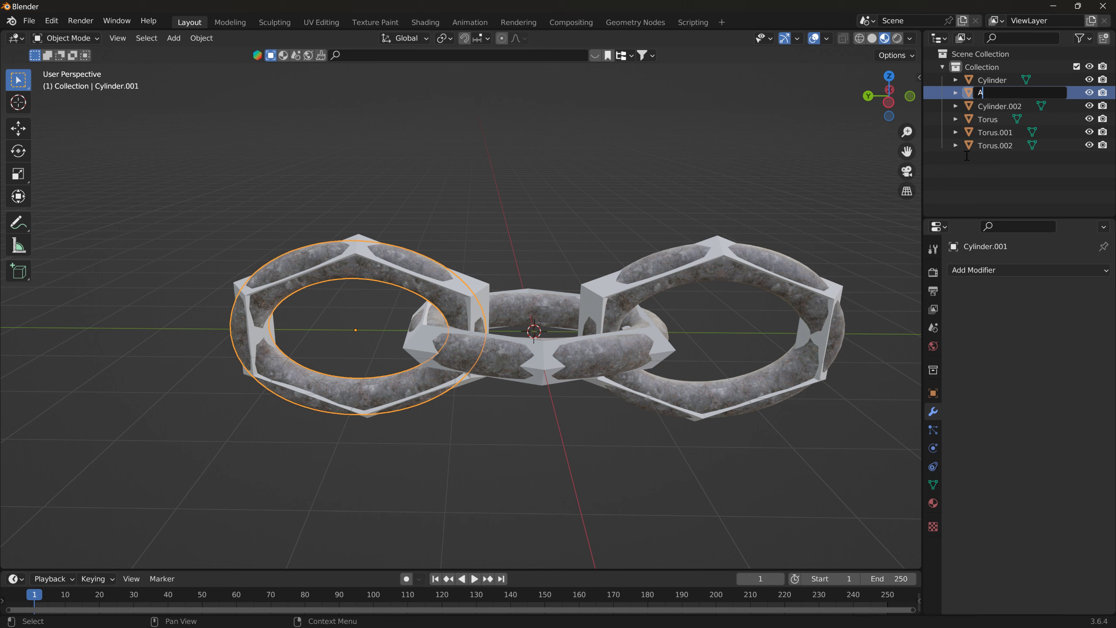
pyautogui.press('Return')
# - Rename the middle high-poly link, Cylinder, to B
pyautogui.click(556, 331)
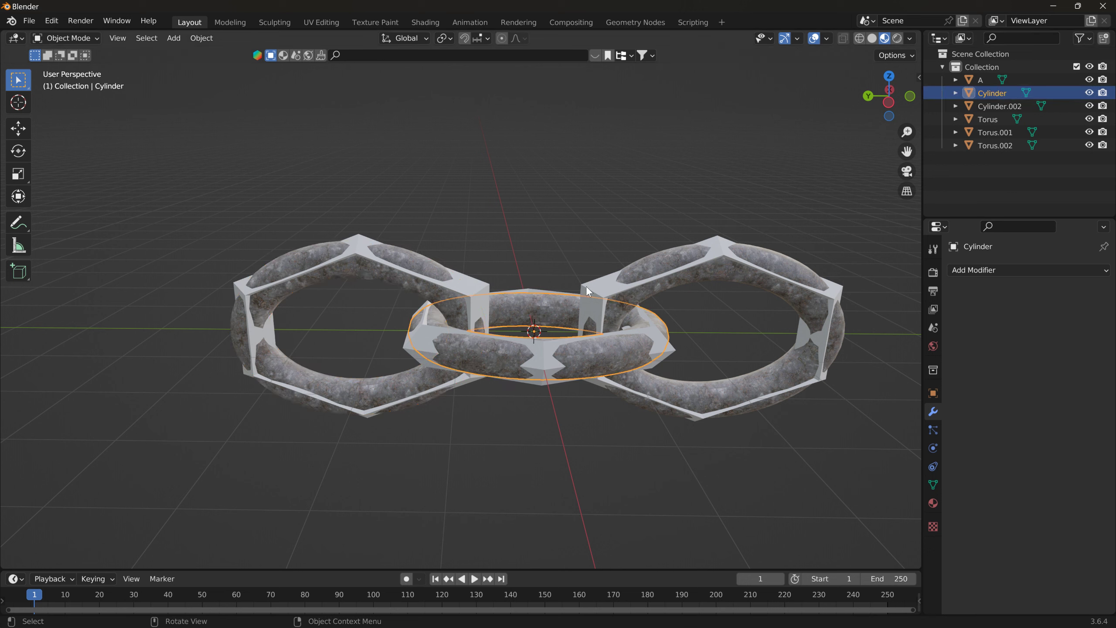
pyautogui.doubleClick(995, 93)
pyautogui.write('B')
pyautogui.press('Return')
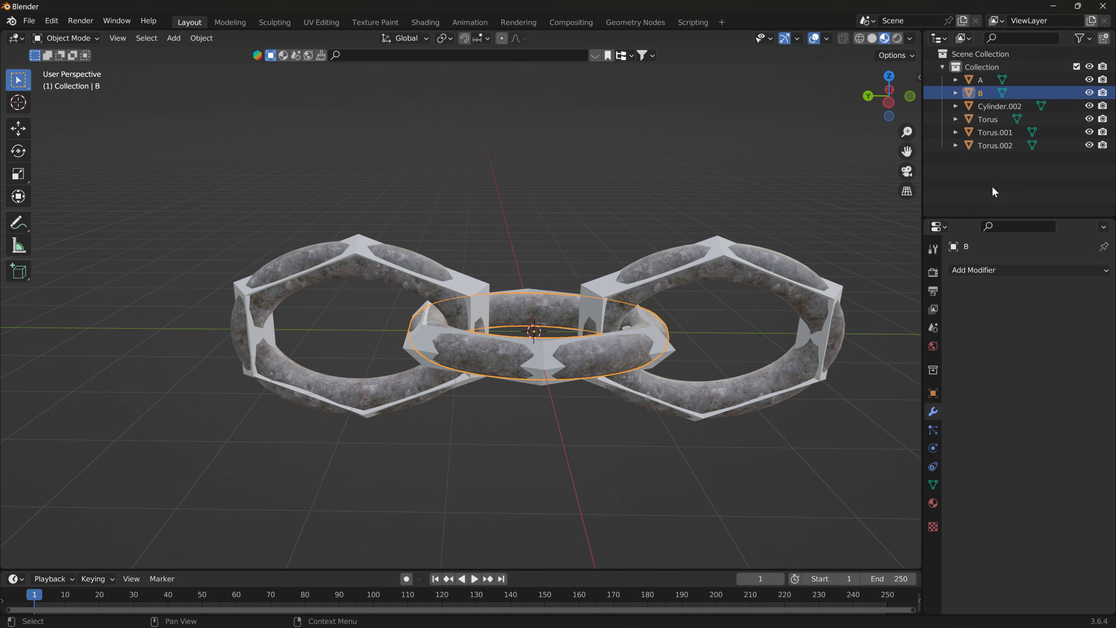
# - Rename the high-poly link Cylinder.002 to C
pyautogui.click(738, 243)
pyautogui.doubleClick(995, 106)
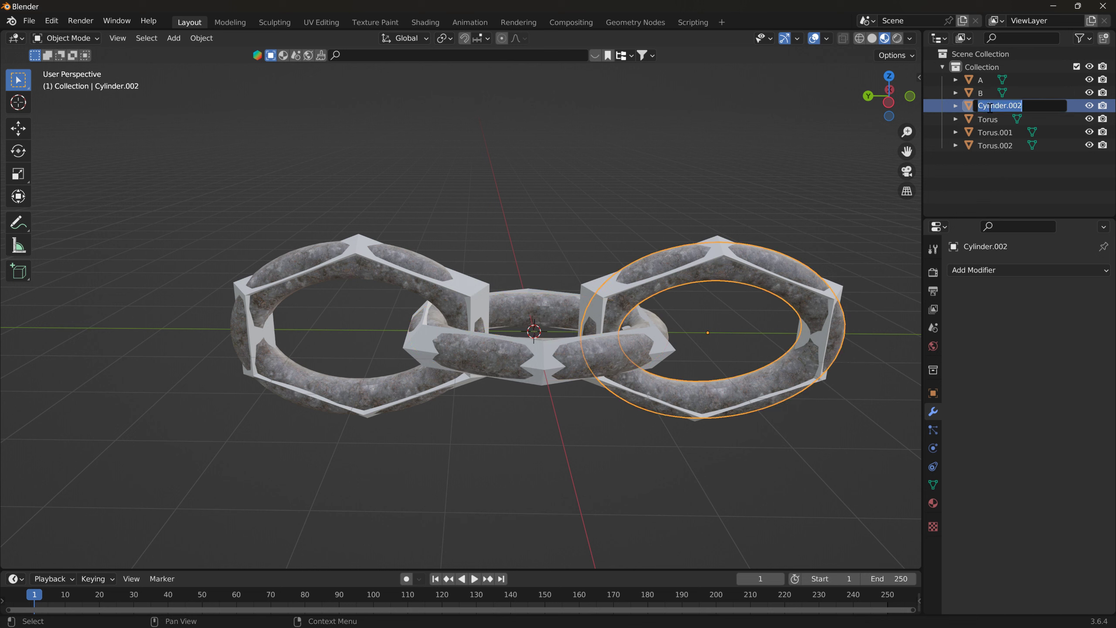
pyautogui.write('C')
pyautogui.press('Return')
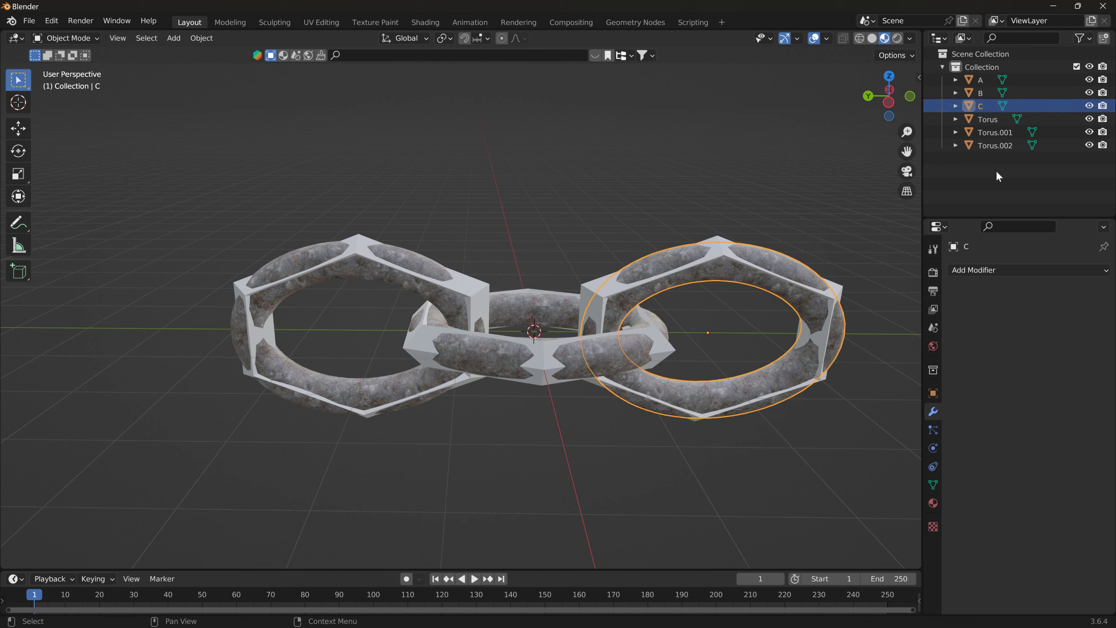
# - Rename the low-poly torus Torus.002 around link A to ajbeam
pyautogui.click(484, 289)
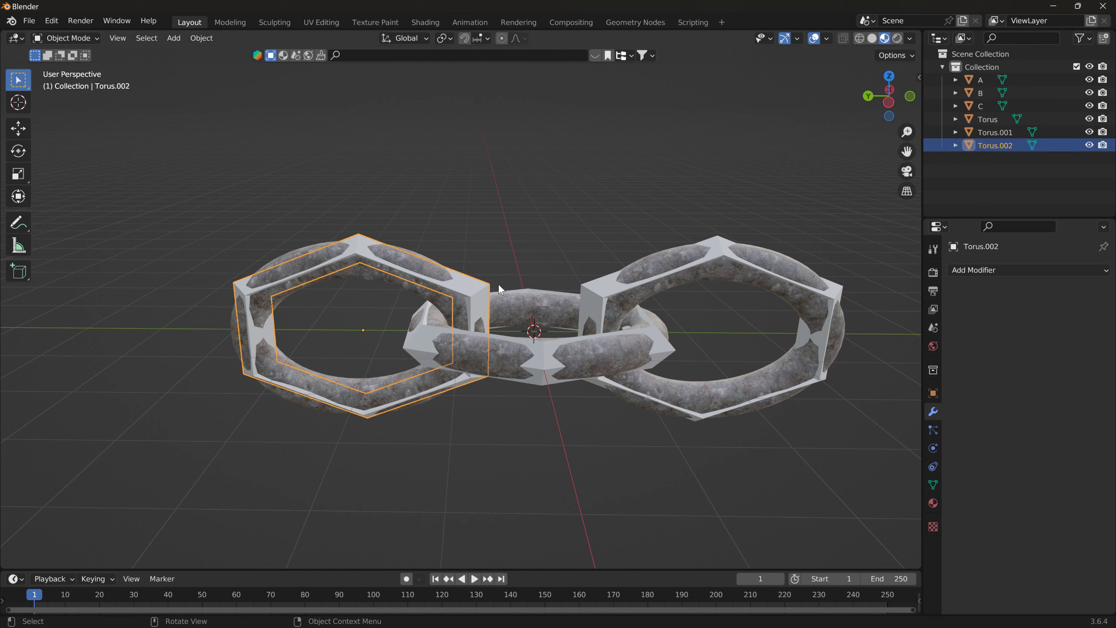
pyautogui.doubleClick(995, 146)
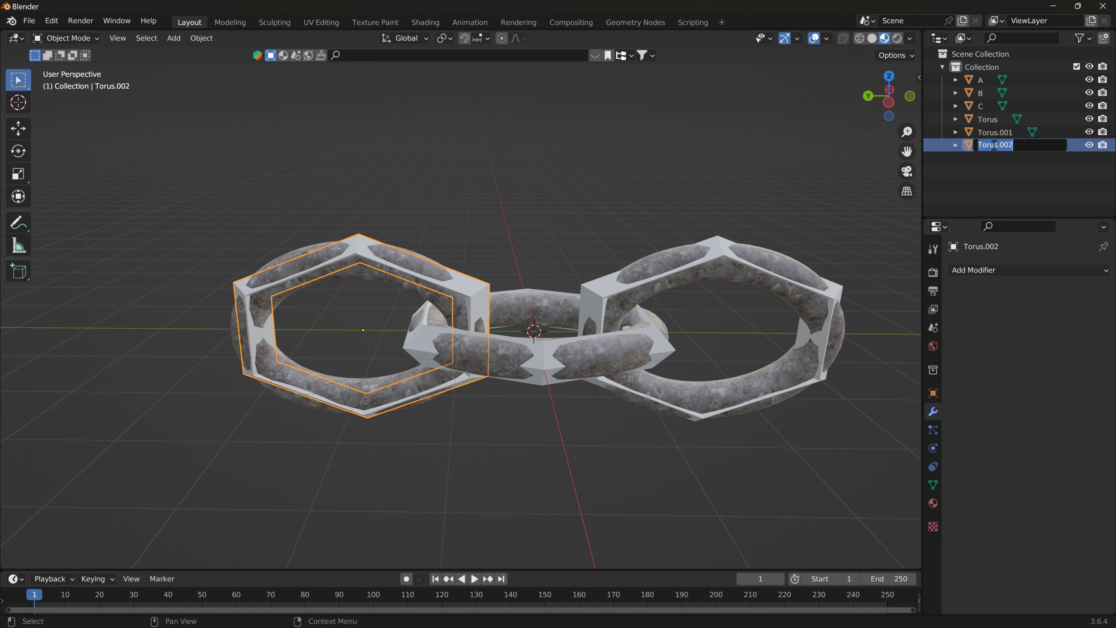
pyautogui.write('a')
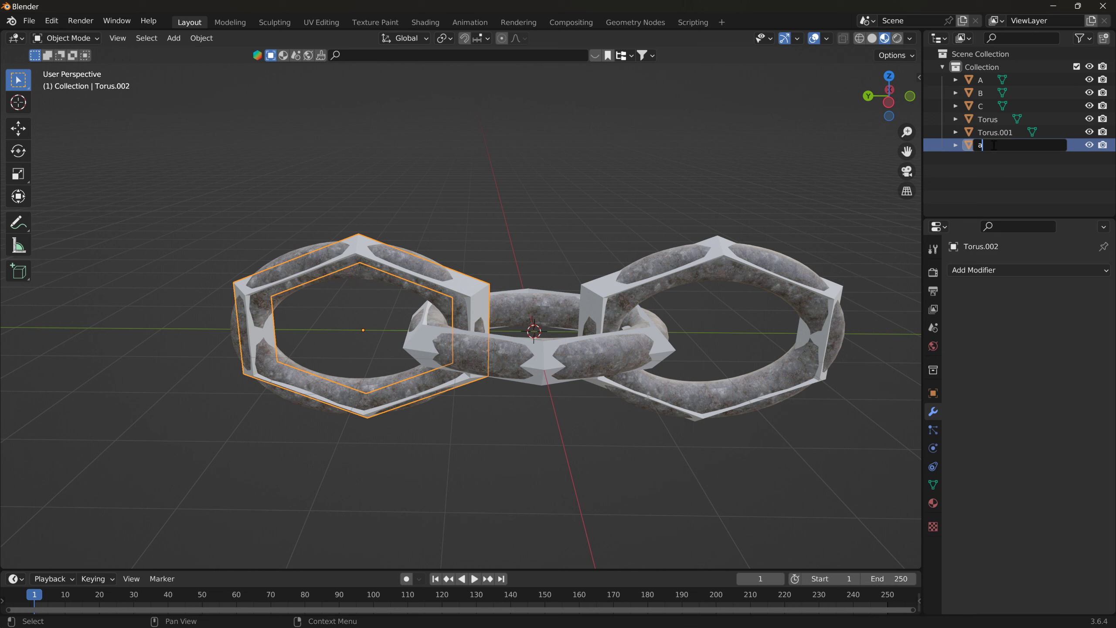
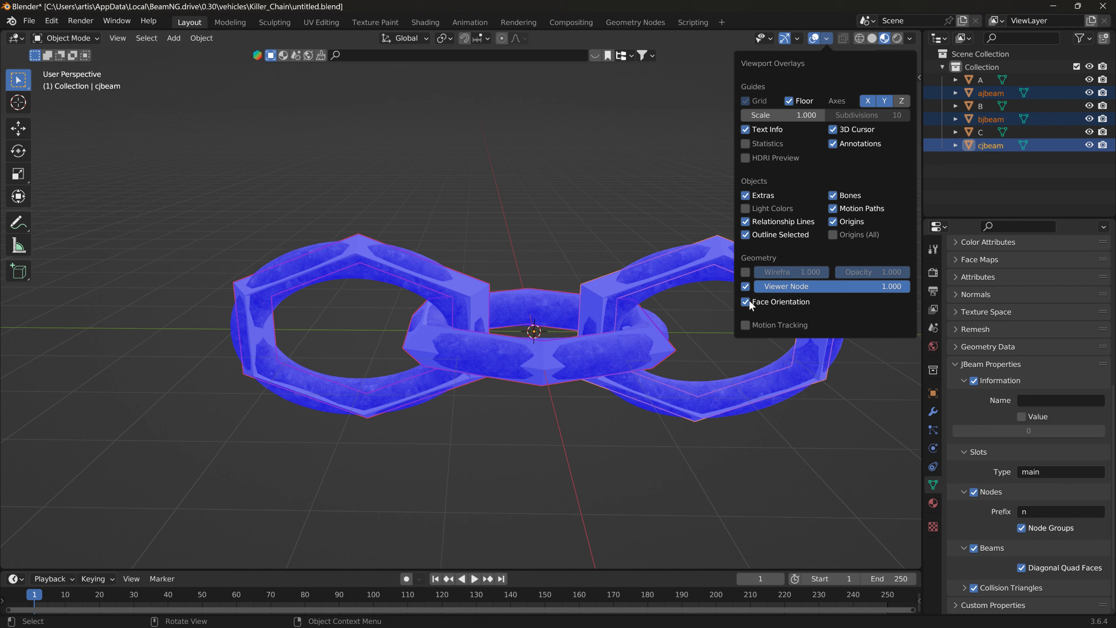
# - Turn off the Face Orientation overlay and export ajbeam, bjbeam and cjbeam together as JBeam files
pyautogui.click(750, 302)
pyautogui.keyDown('shift'); pyautogui.click(481, 287); pyautogui.keyUp('shift')
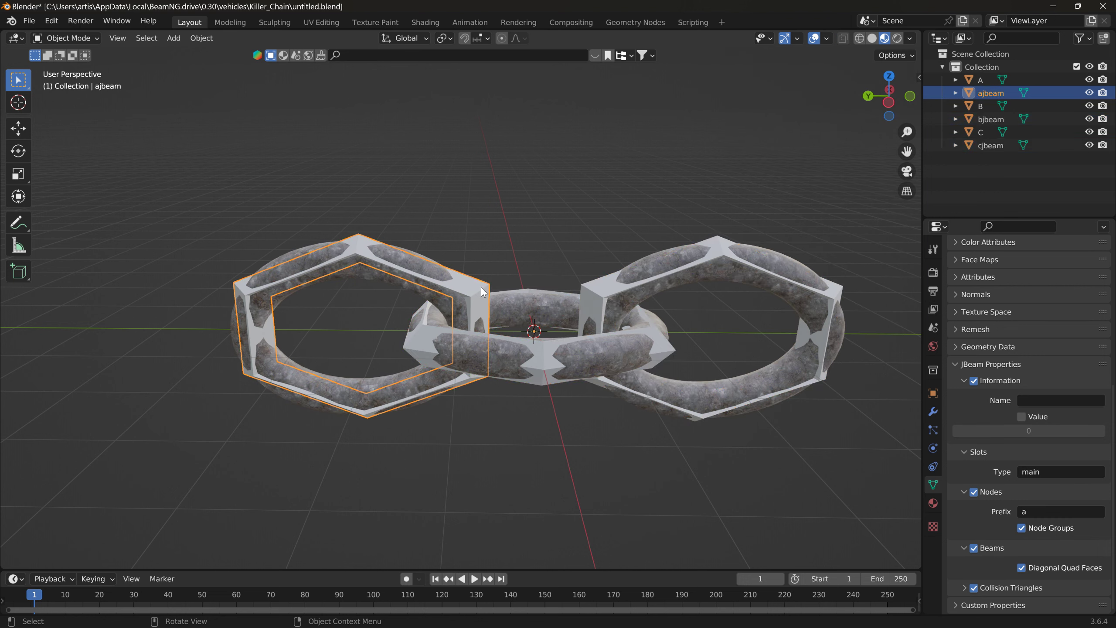
pyautogui.keyDown('shift'); pyautogui.click(544, 350); pyautogui.keyUp('shift')
pyautogui.keyDown('shift'); pyautogui.click(609, 292); pyautogui.keyUp('shift')
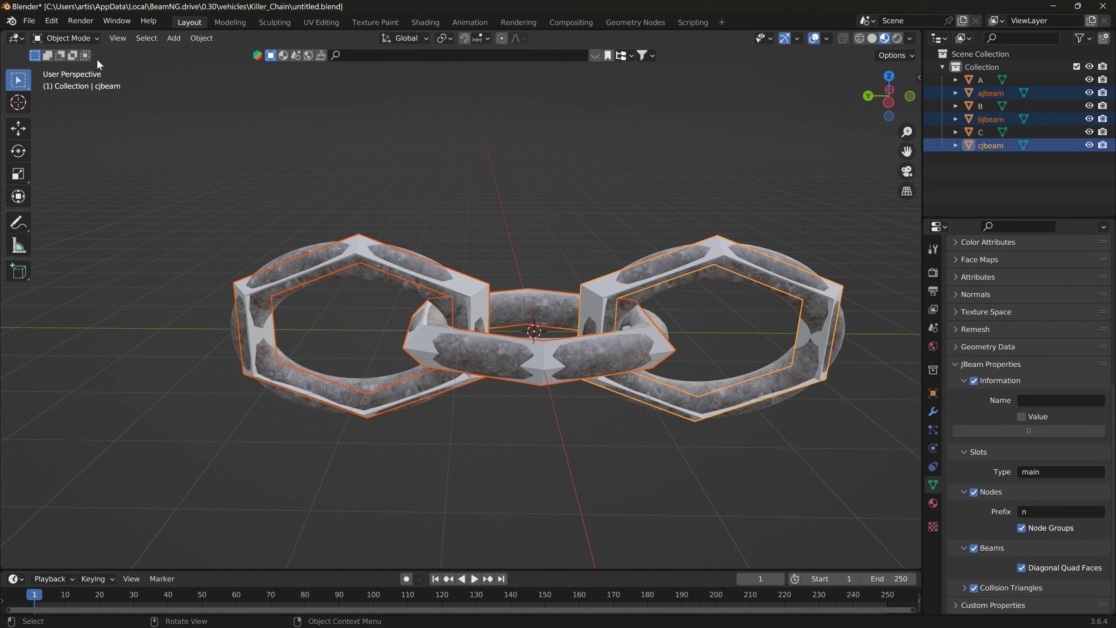
pyautogui.click(29, 21)
pyautogui.moveTo(65, 211)
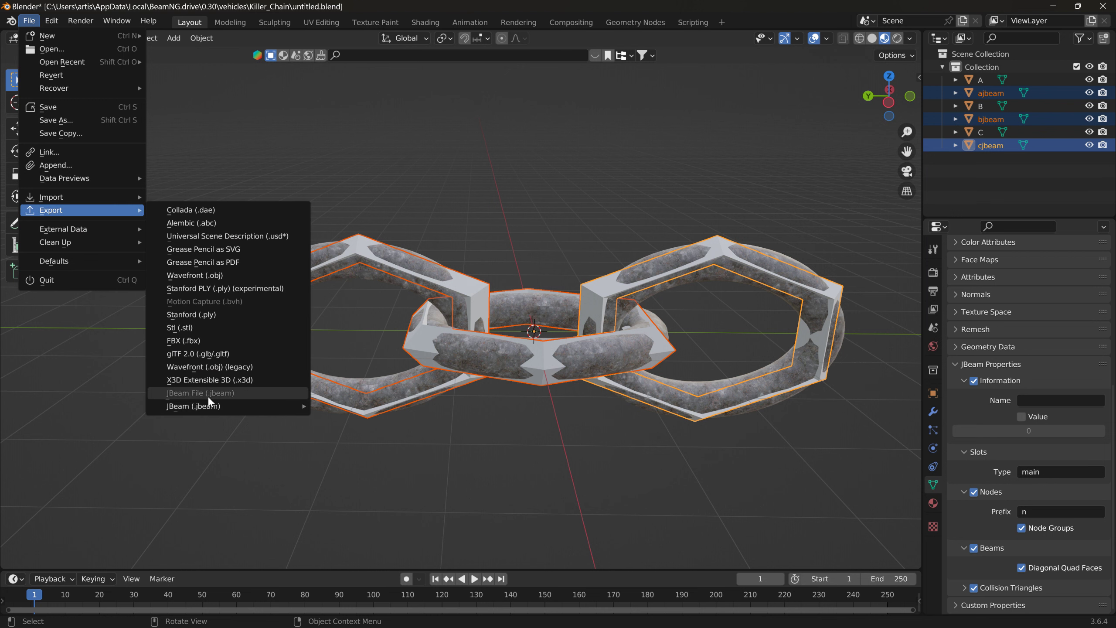
pyautogui.moveTo(247, 407)
pyautogui.click(336, 407)
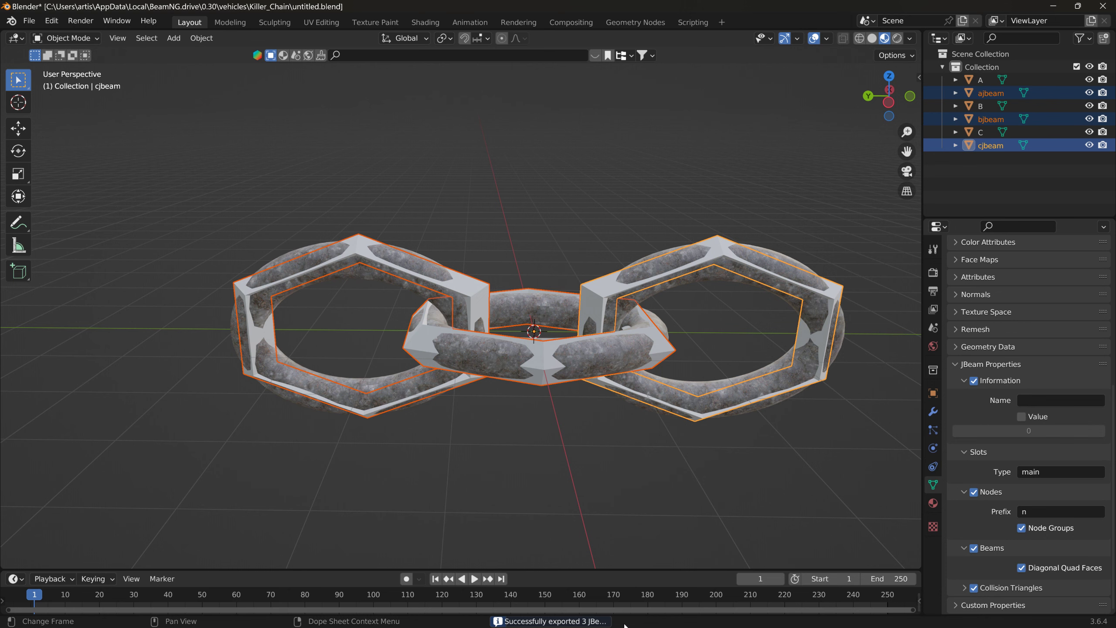
# - Switch to File Explorer and open all three JBeam files from the jbeam_exported folder in Notepad++
pyautogui.hotkey('alt', 'Tab')
pyautogui.hotkey('alt', 'Tab')
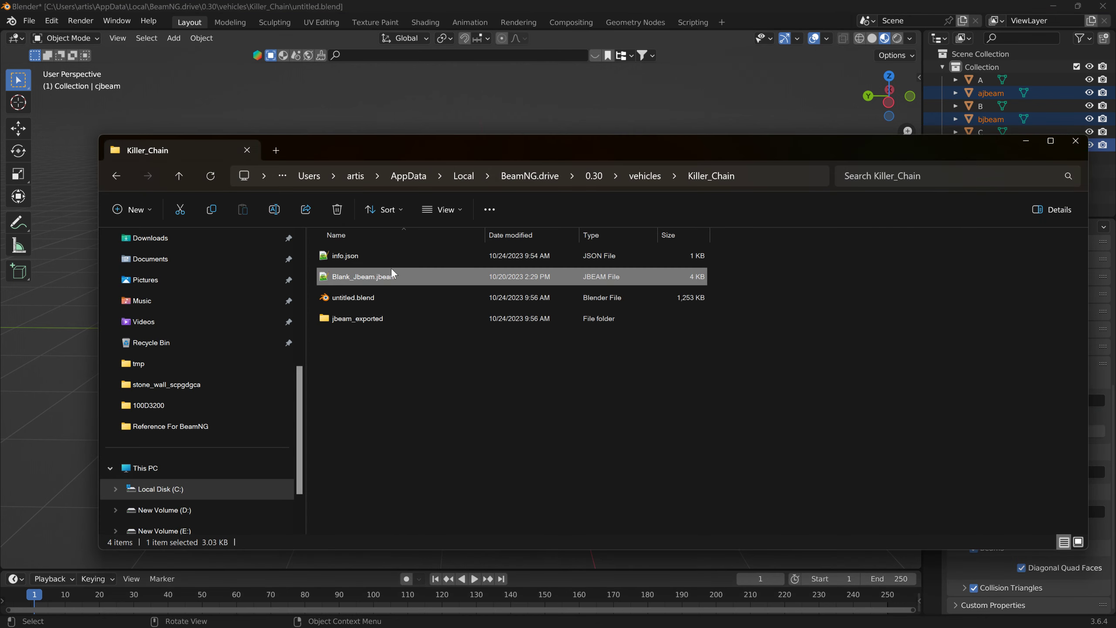
pyautogui.click(353, 320)
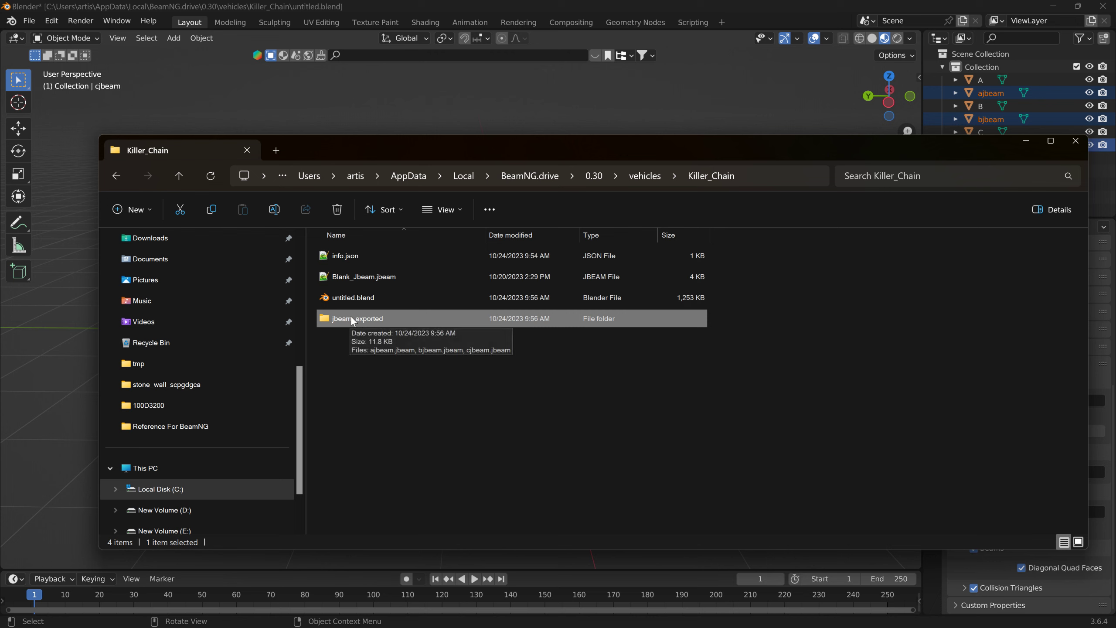
pyautogui.doubleClick(351, 317)
pyautogui.click(348, 256)
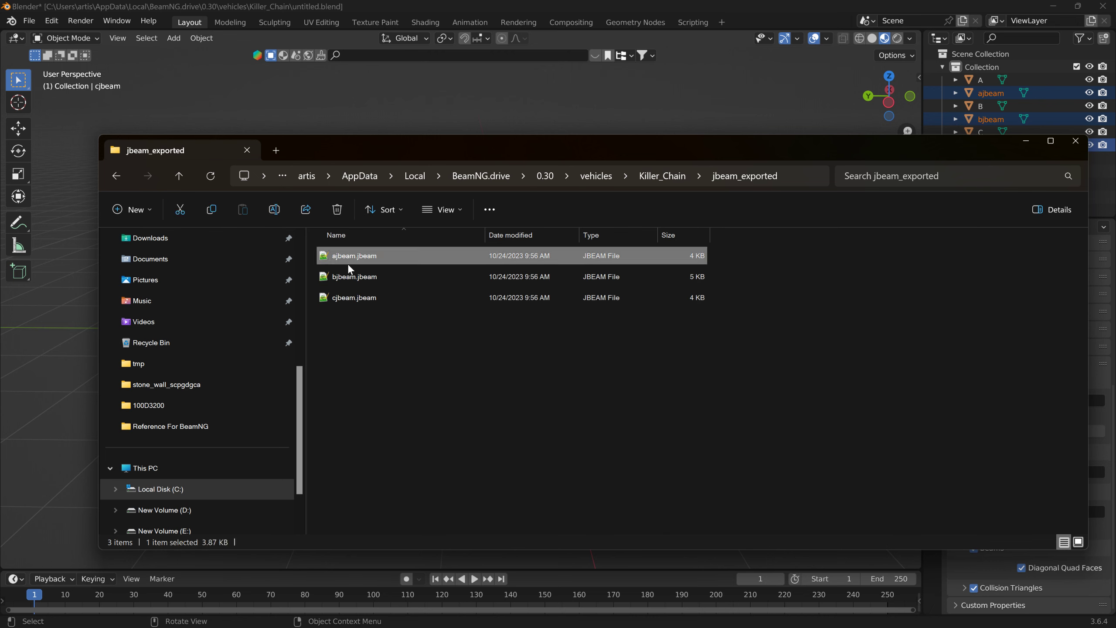
pyautogui.hotkey('ctrl', 'a')
pyautogui.rightClick(356, 258)
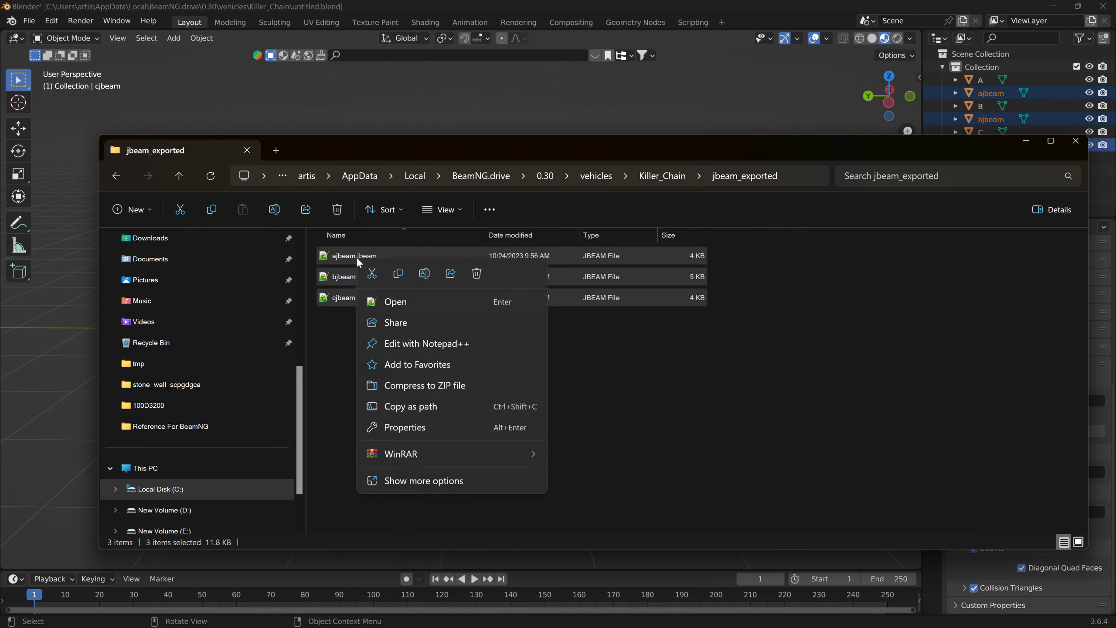
pyautogui.click(389, 300)
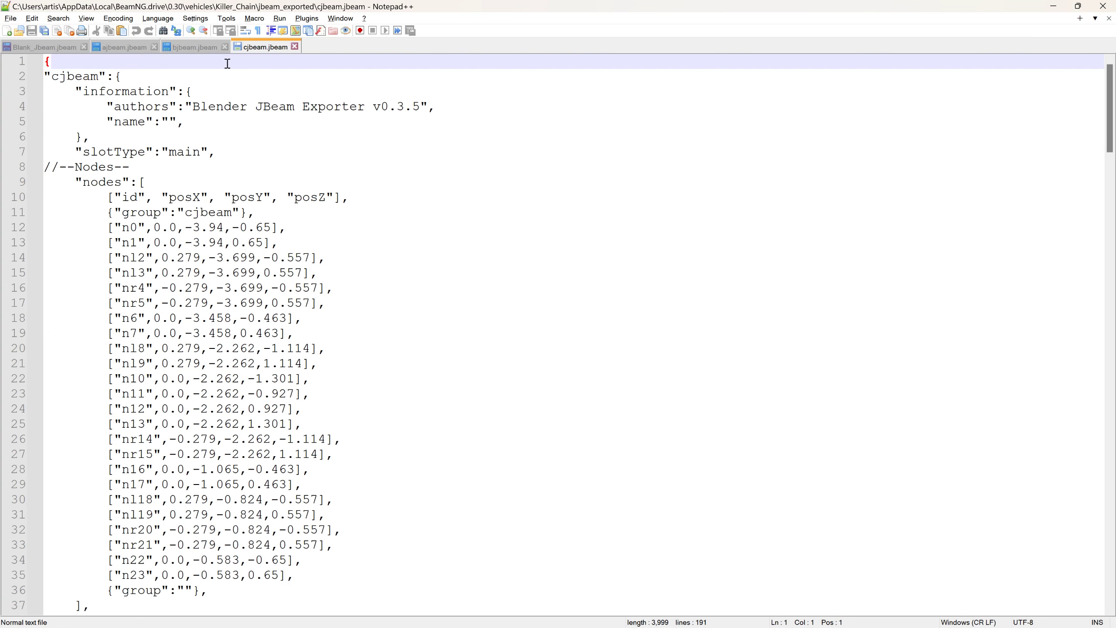
# - Move ajbeam.jbeam, bjbeam.jbeam and cjbeam.jbeam to the other view beside Blank_Jbeam.jbeam
pyautogui.moveTo(131, 52); pyautogui.dragTo(521, 123)
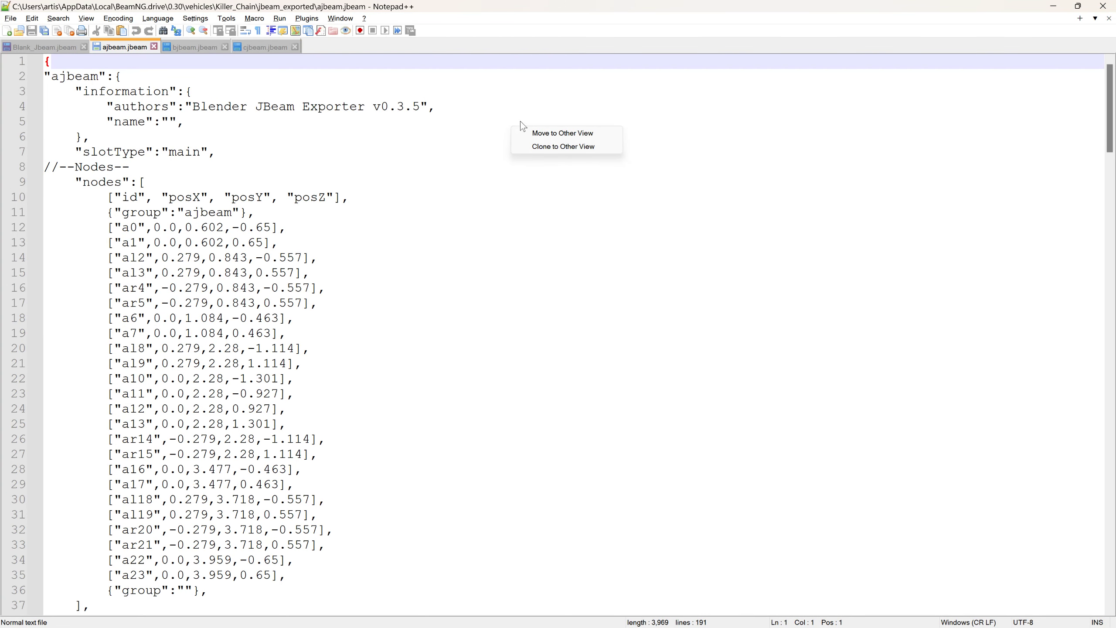
pyautogui.click(563, 133)
pyautogui.moveTo(128, 49); pyautogui.dragTo(635, 128)
pyautogui.moveTo(122, 48); pyautogui.dragTo(828, 122)
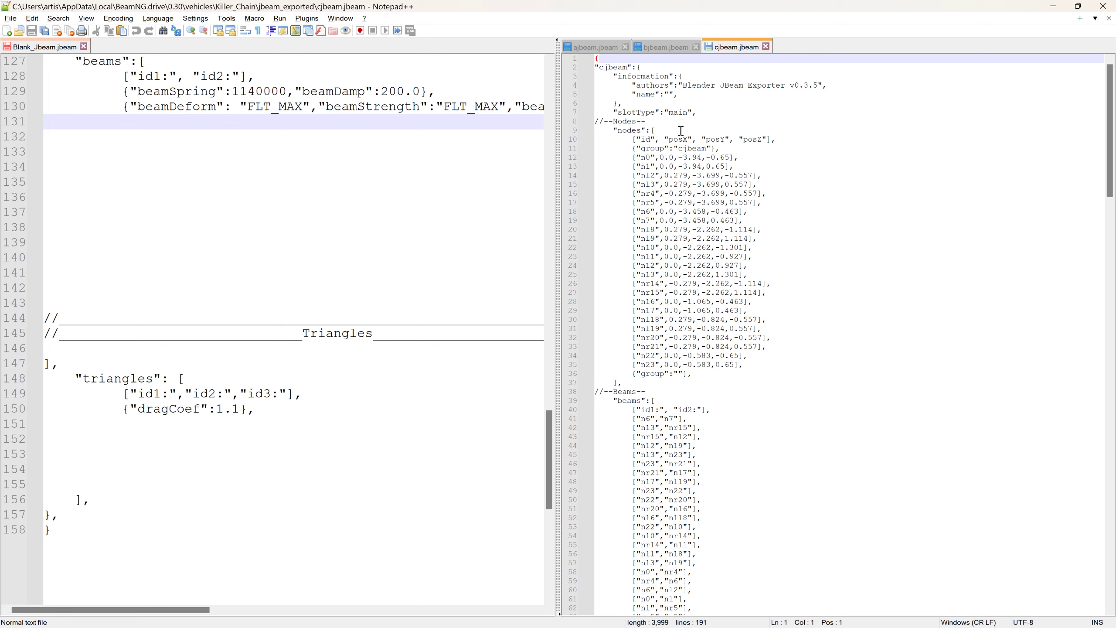
# - Compare the node names in the nodes sections of ajbeam.jbeam, bjbeam.jbeam and cjbeam.jbeam
pyautogui.click(604, 50)
pyautogui.click(664, 49)
pyautogui.click(741, 49)
pyautogui.click(602, 49)
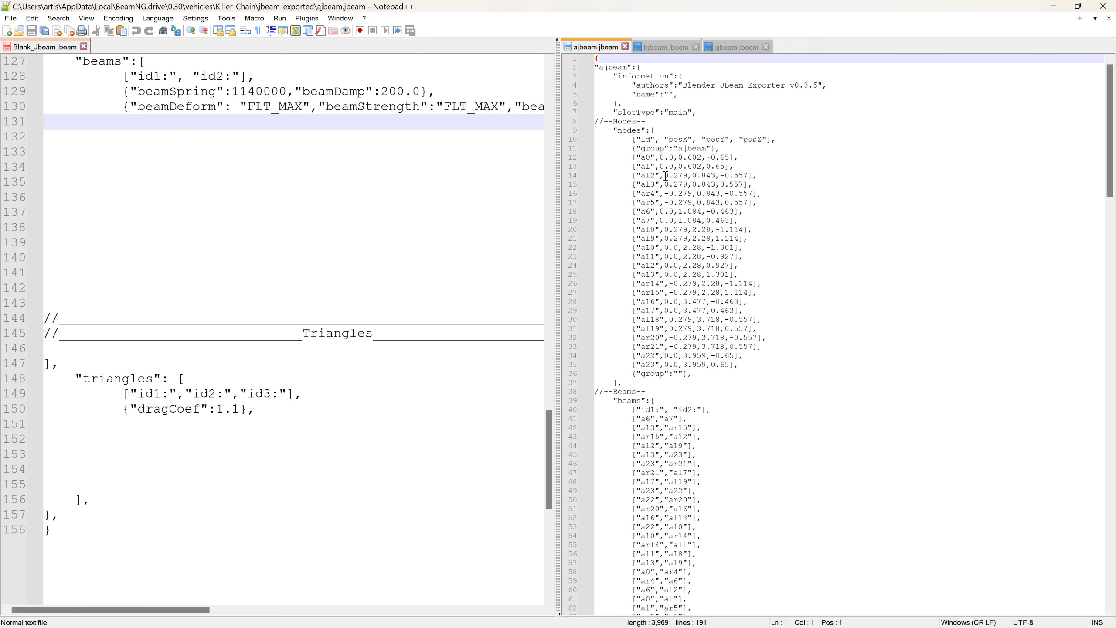
pyautogui.keyDown('ctrl'); pyautogui.scroll(3, 666, 175); pyautogui.keyUp('ctrl')
pyautogui.moveTo(679, 216); pyautogui.dragTo(688, 550)
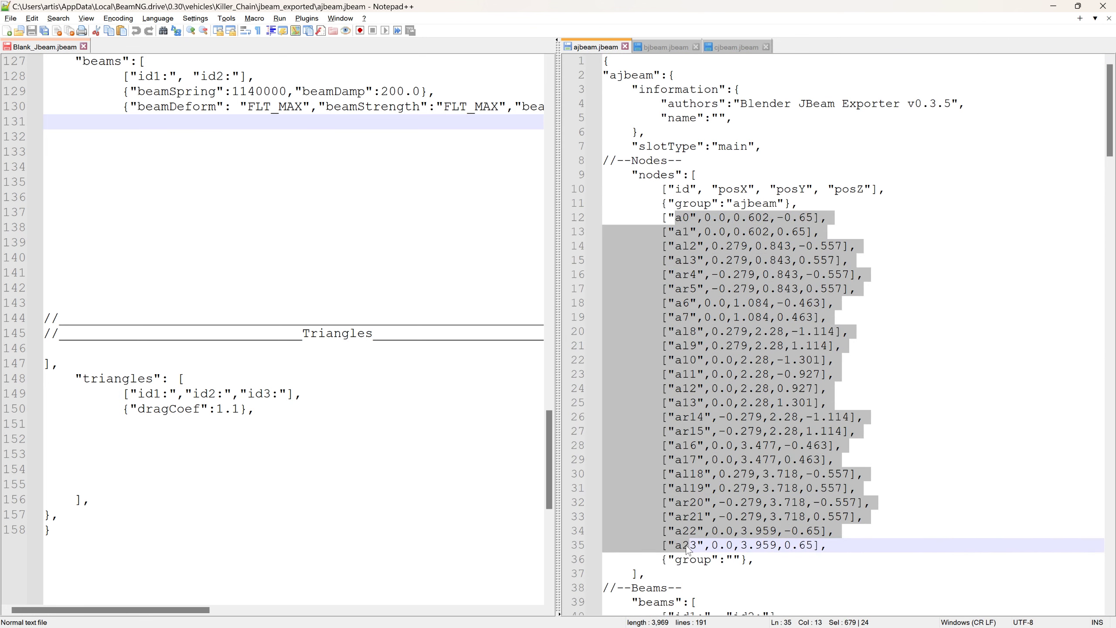
pyautogui.click(669, 47)
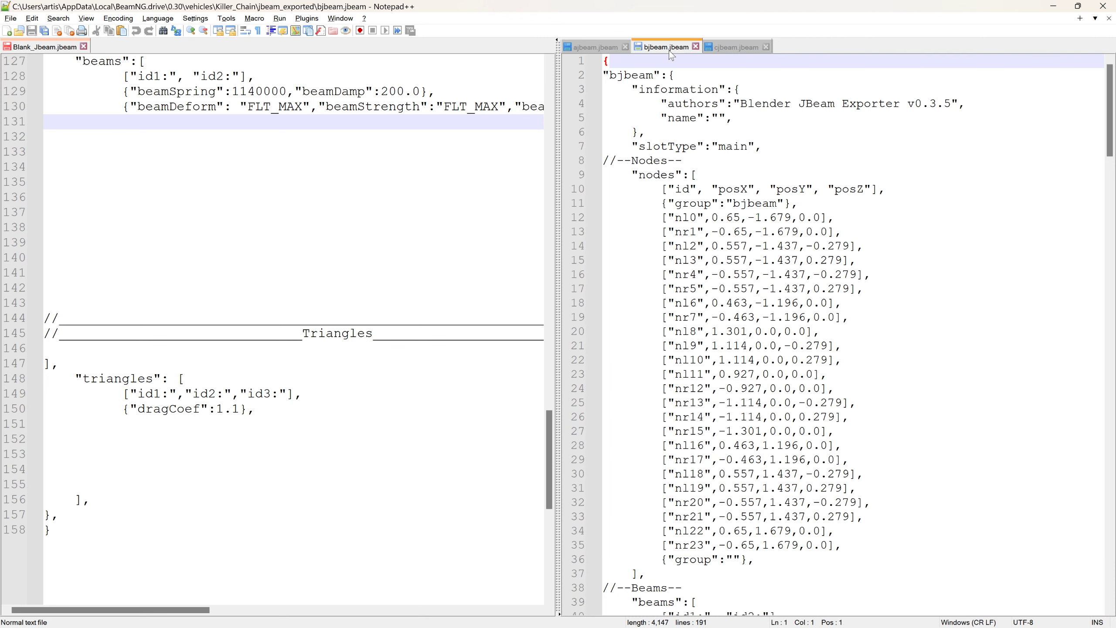
pyautogui.click(726, 47)
pyautogui.moveTo(679, 221); pyautogui.dragTo(680, 317)
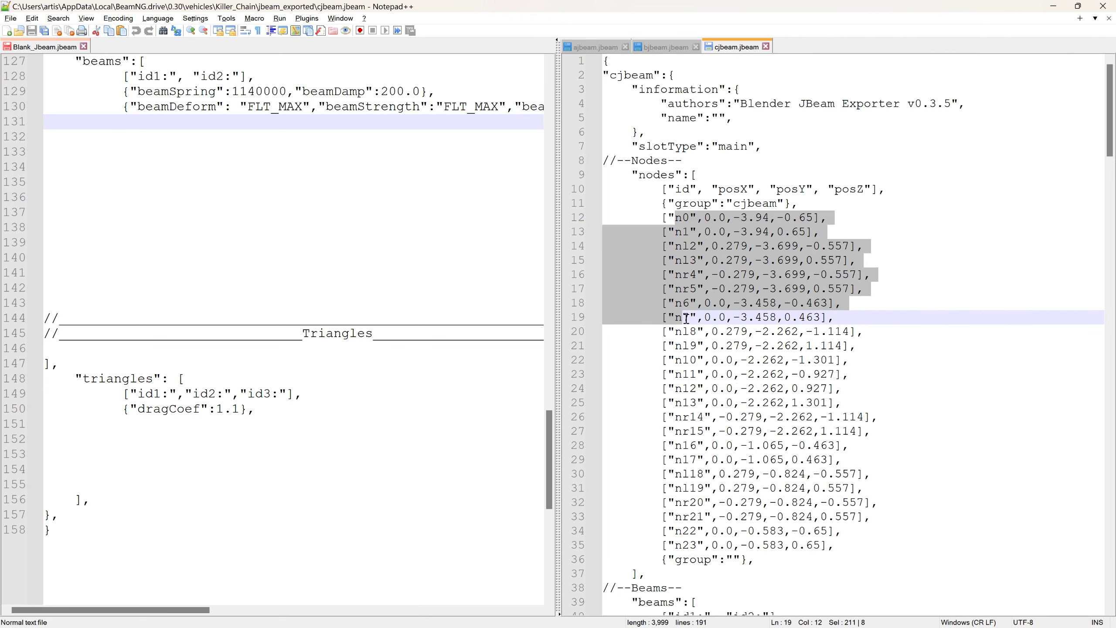
# - Switch back to Blender and set the JBeam node prefix to b for bjbeam and c for cjbeam
pyautogui.hotkey('alt', 'Tab')
pyautogui.hotkey('alt', 'Tab')
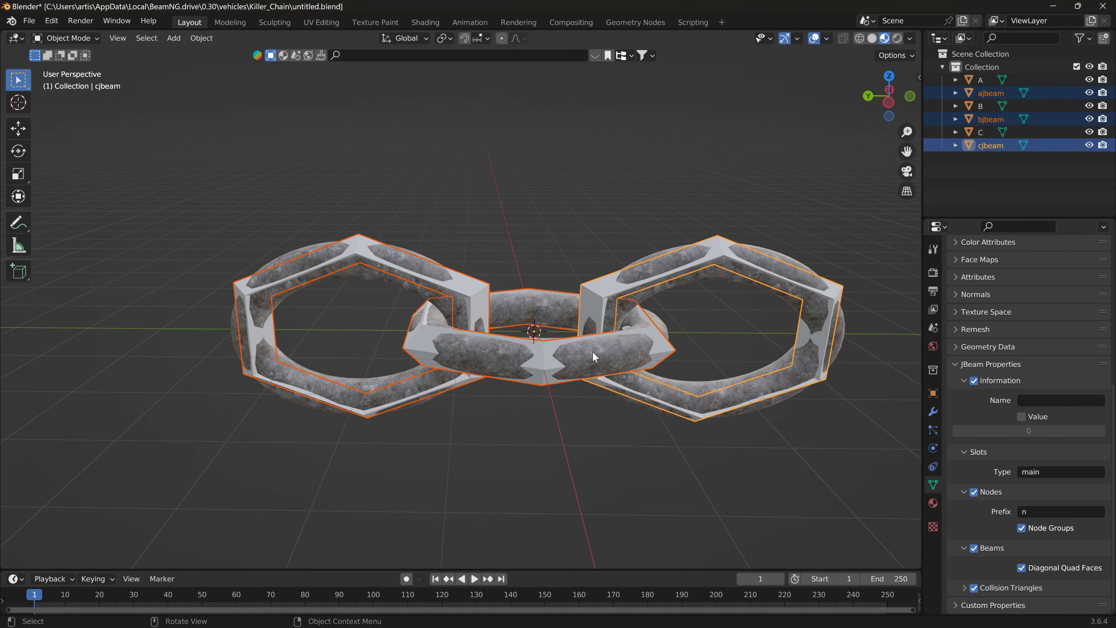
pyautogui.click(553, 361)
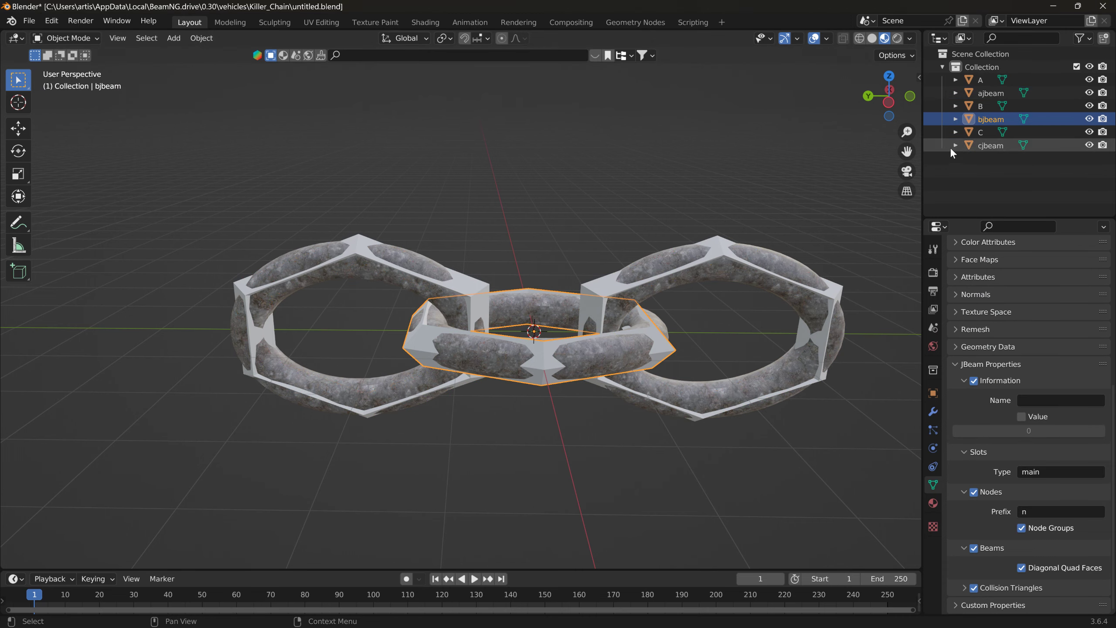
pyautogui.click(984, 108)
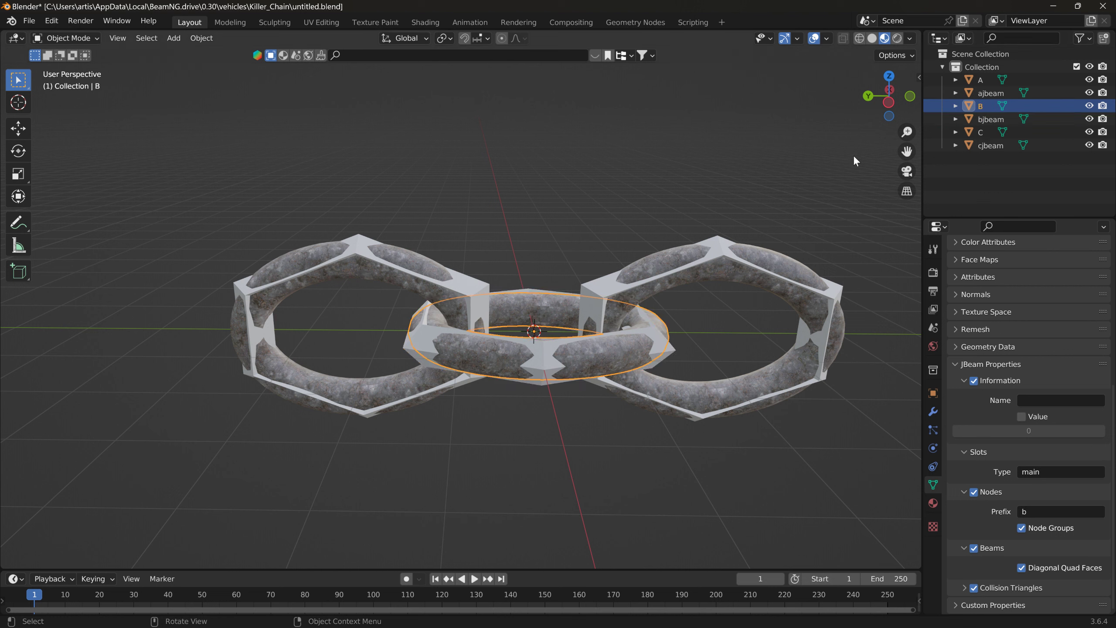
pyautogui.click(992, 120)
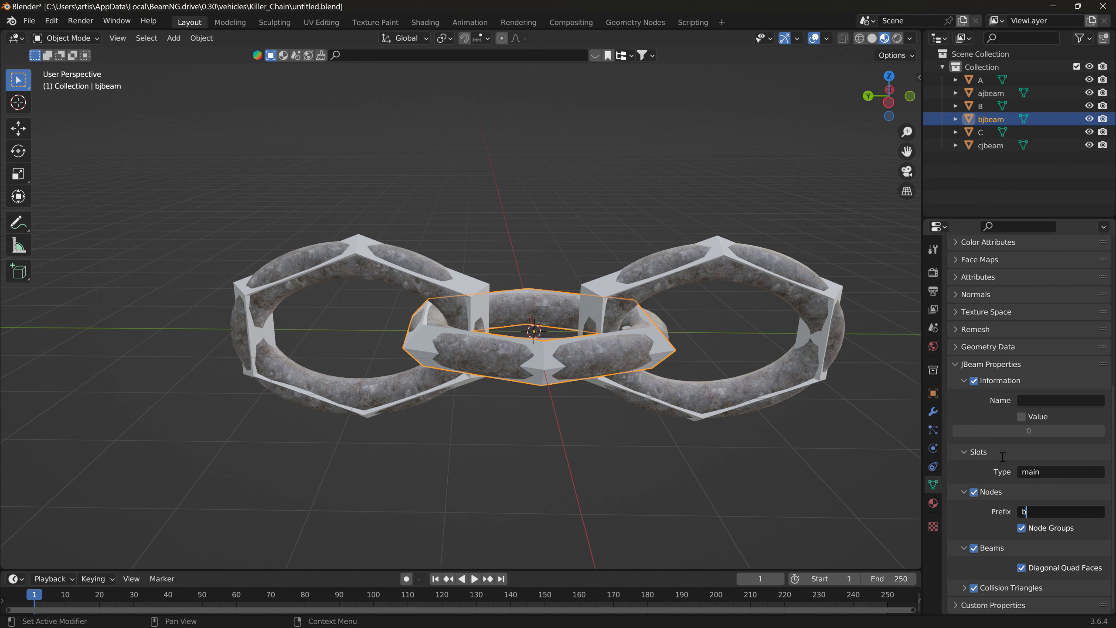
pyautogui.click(990, 145)
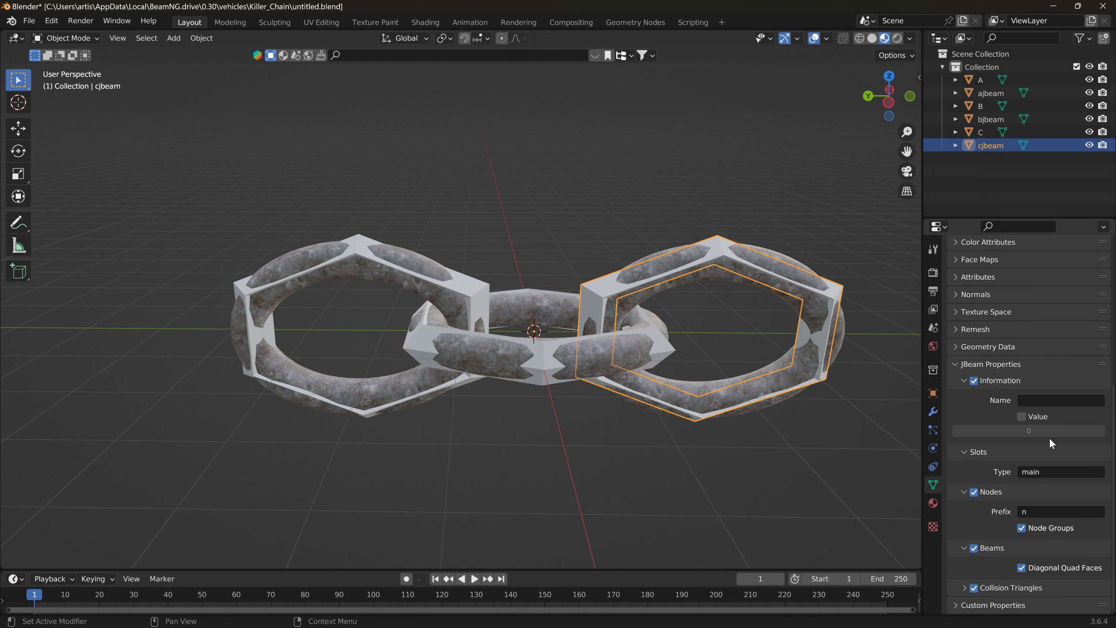
pyautogui.click(1051, 512)
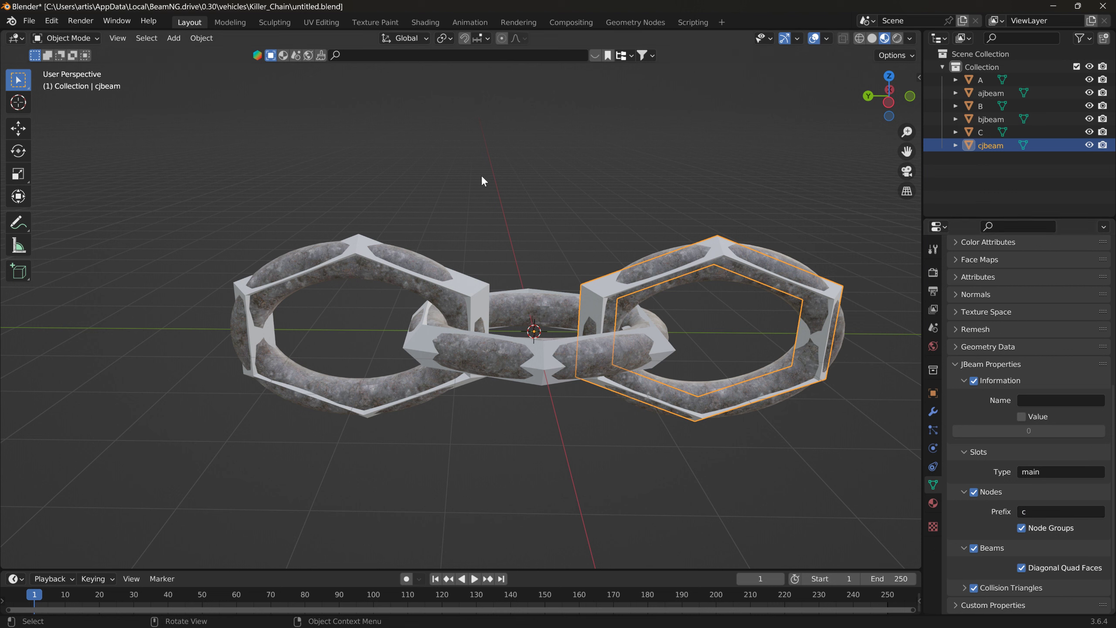
# - Add bjbeam to the selected cjbeam and export both objects as JBeam files
pyautogui.keyDown('ctrl'); pyautogui.click(976, 118); pyautogui.keyUp('ctrl')
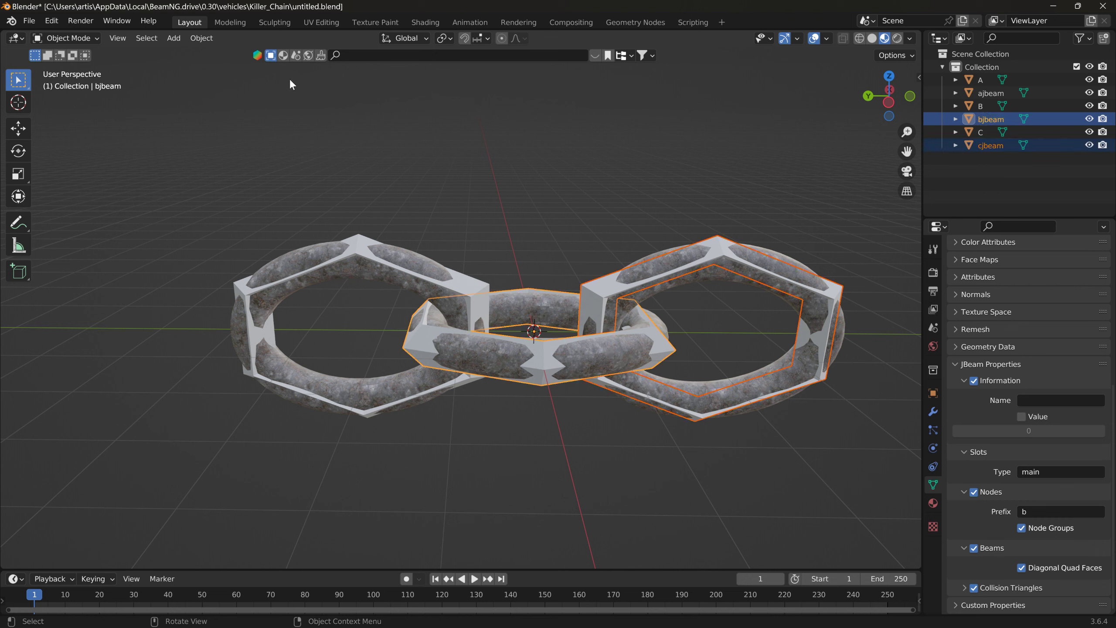
pyautogui.click(29, 21)
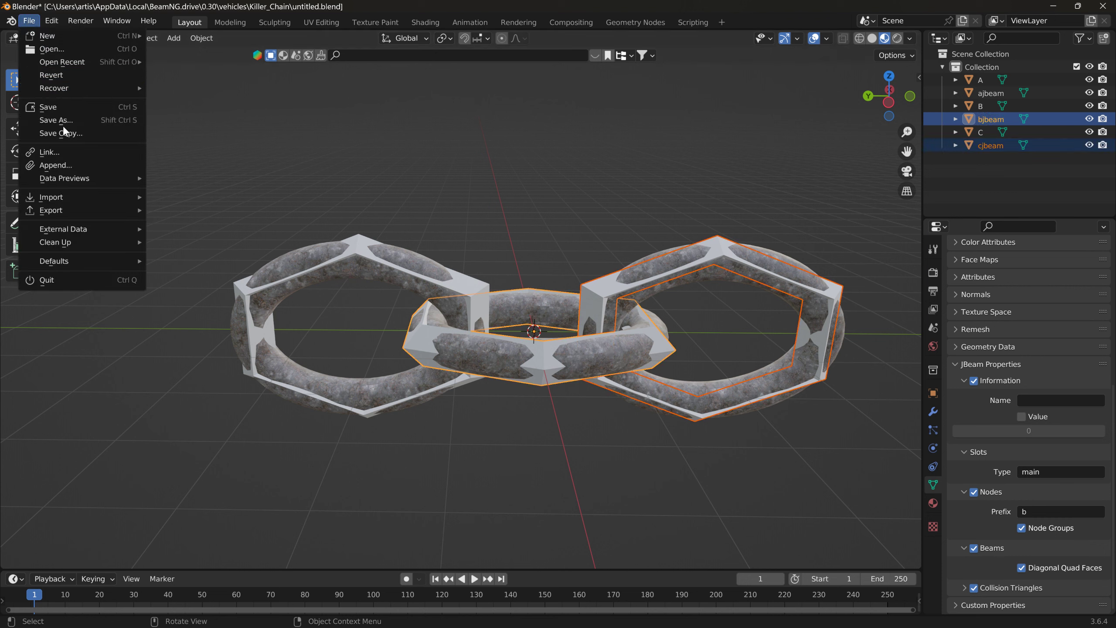
pyautogui.moveTo(87, 210)
pyautogui.moveTo(236, 407)
pyautogui.click(338, 405)
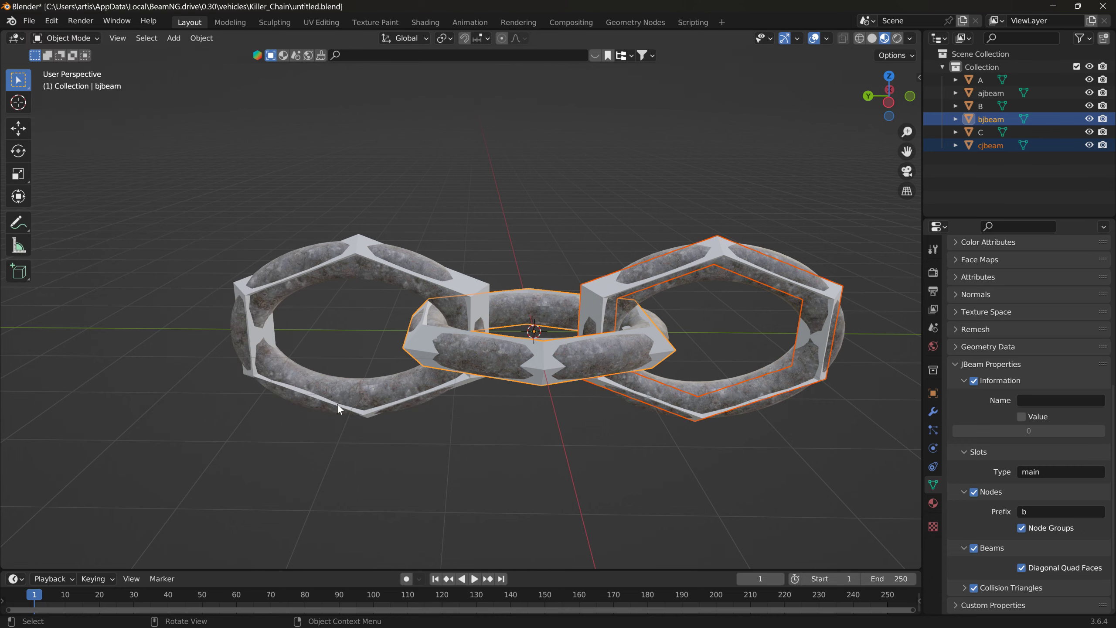
# - Switch to Notepad++, reload cjbeam.jbeam and bjbeam.jbeam from disk, and bring up ajbeam.jbeam
pyautogui.hotkey('alt', 'Tab')
pyautogui.click(599, 371)
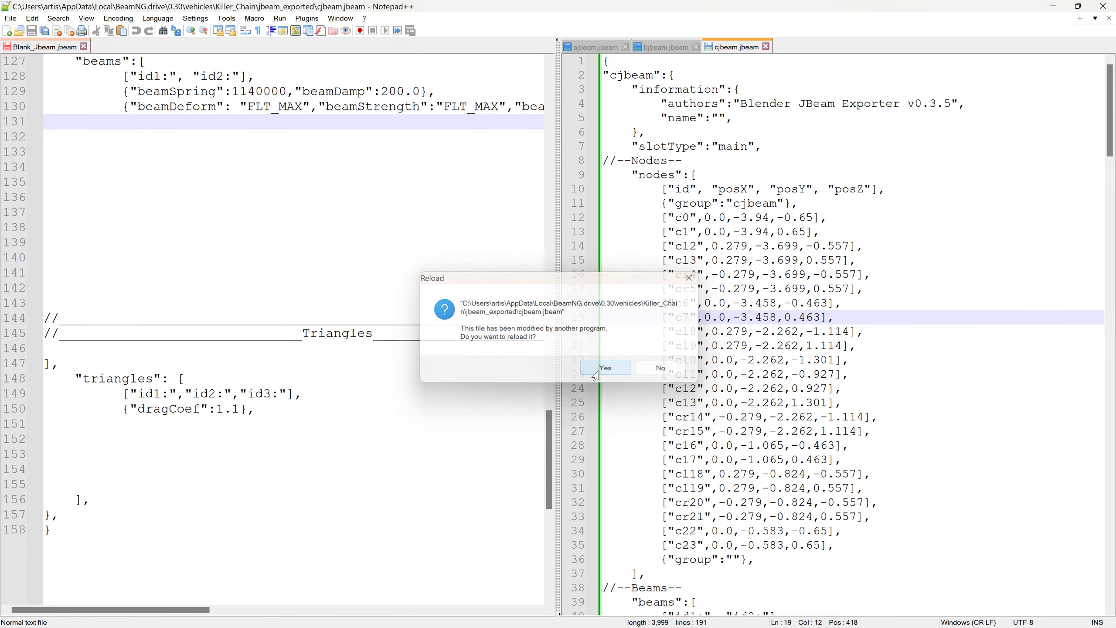
pyautogui.click(668, 47)
pyautogui.click(617, 366)
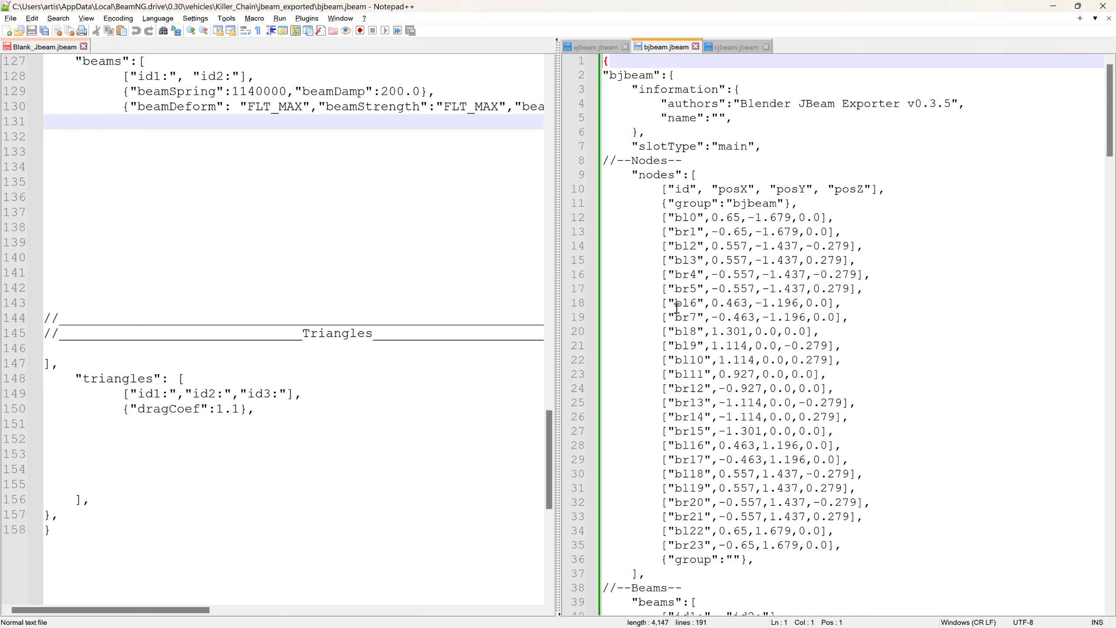
pyautogui.click(602, 48)
pyautogui.click(664, 48)
pyautogui.click(612, 48)
# - Copy the node lines a0 to a23 from ajbeam.jbeam and paste them under group "a" in Blank_Jbeam.jbeam
pyautogui.click(623, 217)
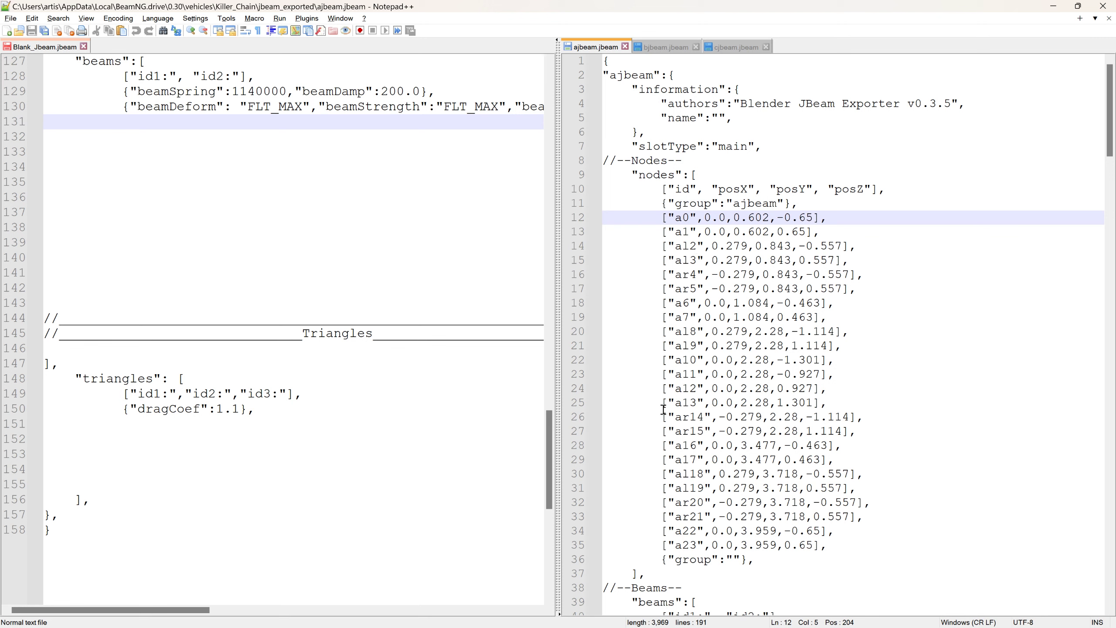
pyautogui.scroll(4, 259, 229)
pyautogui.scroll(20, 255, 236)
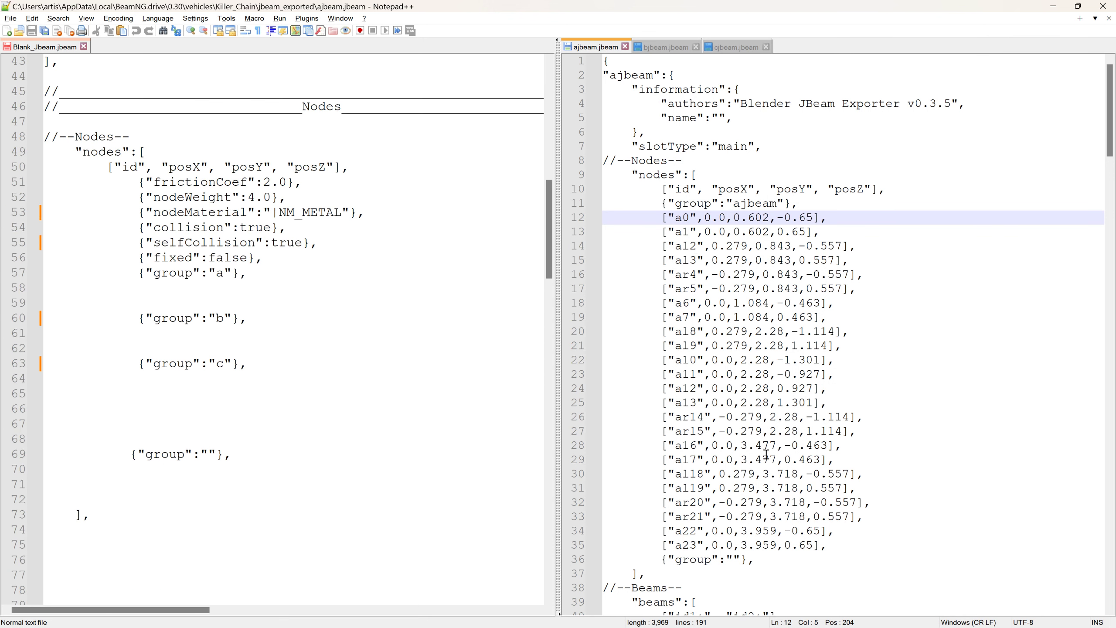
pyautogui.moveTo(836, 545); pyautogui.dragTo(598, 218)
pyautogui.hotkey('ctrl', 'c')
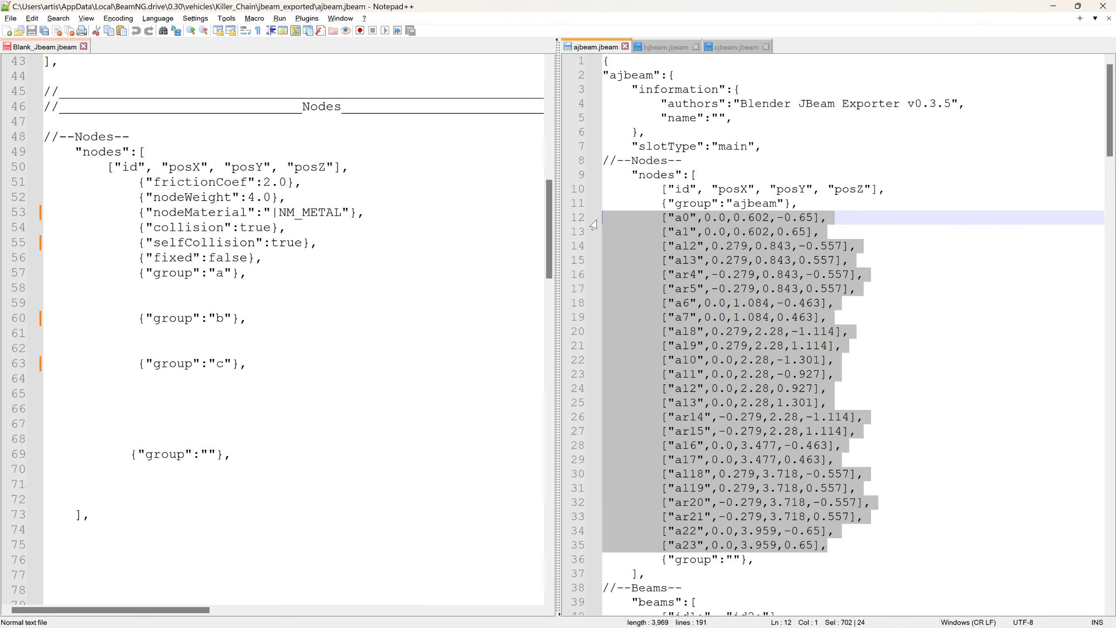
pyautogui.click(80, 283)
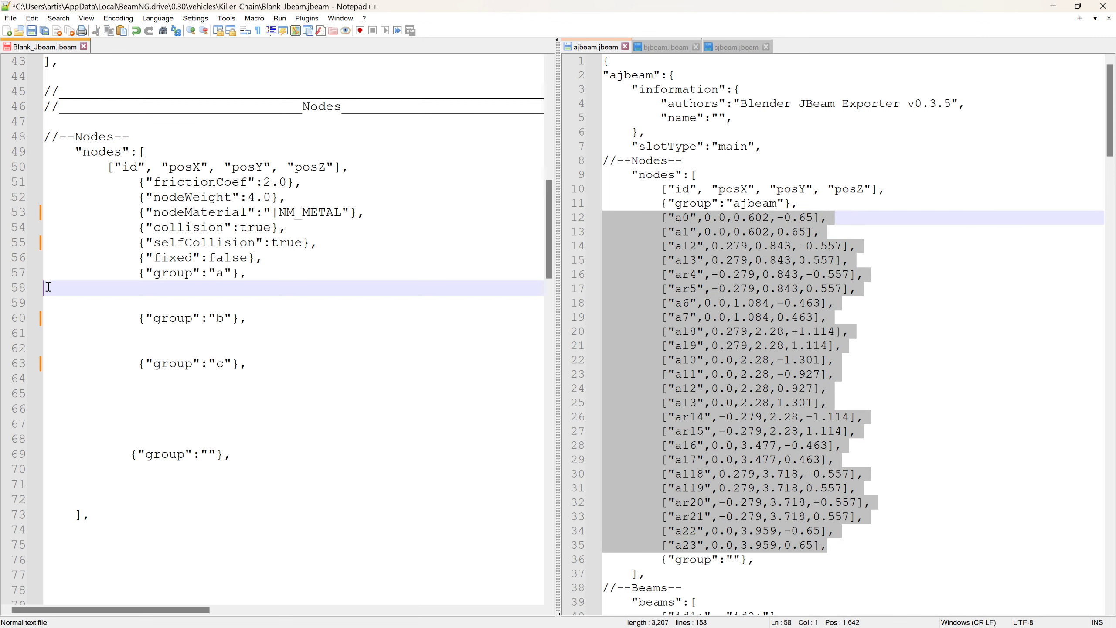
pyautogui.hotkey('ctrl', 'v')
pyautogui.keyDown('ctrl'); pyautogui.scroll(-3, 369, 269); pyautogui.keyUp('ctrl')
pyautogui.keyDown('ctrl'); pyautogui.scroll(-3, 654, 252); pyautogui.keyUp('ctrl')
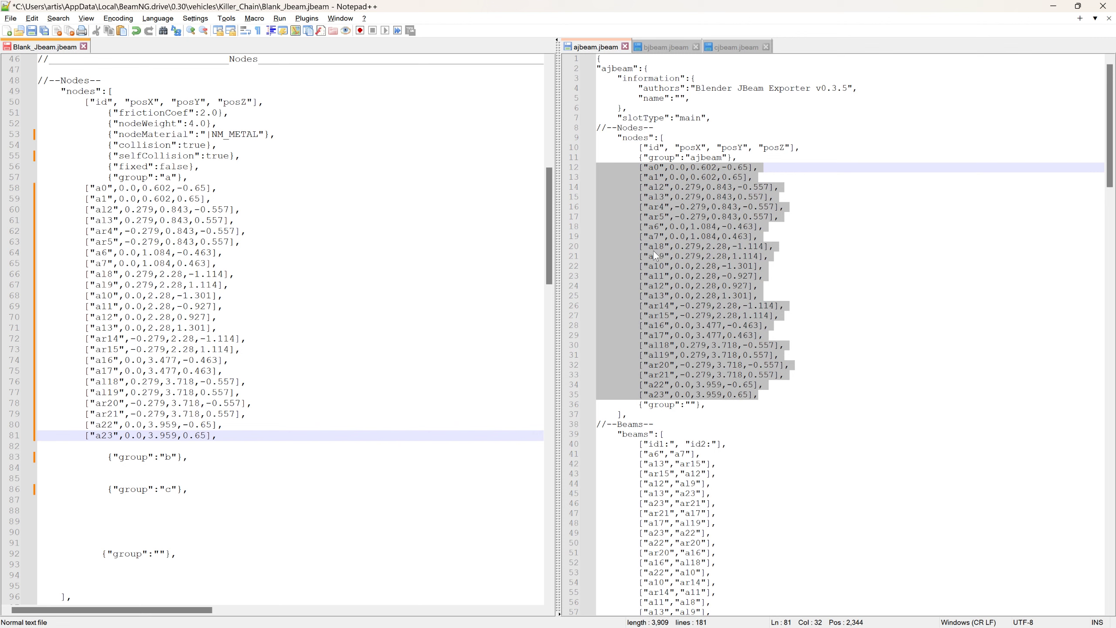
# - Copy all node lines from bl0 to br23 in bjbeam.jbeam and paste them under group "b" in Blank_Jbeam.jbeam
pyautogui.click(662, 48)
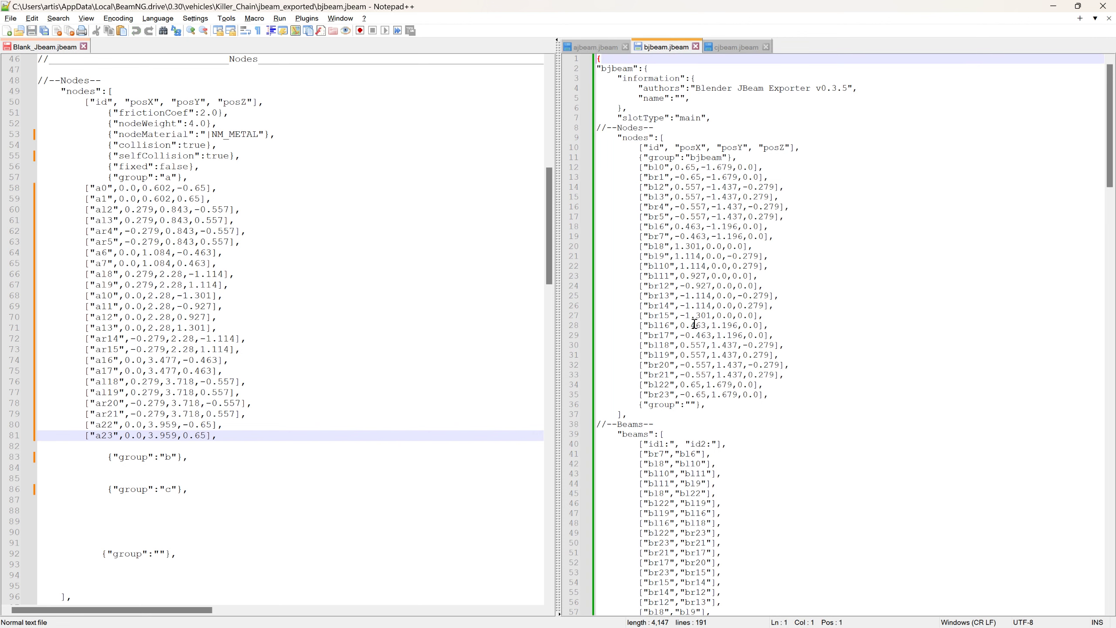
pyautogui.moveTo(775, 393); pyautogui.dragTo(604, 171)
pyautogui.hotkey('ctrl', 'c')
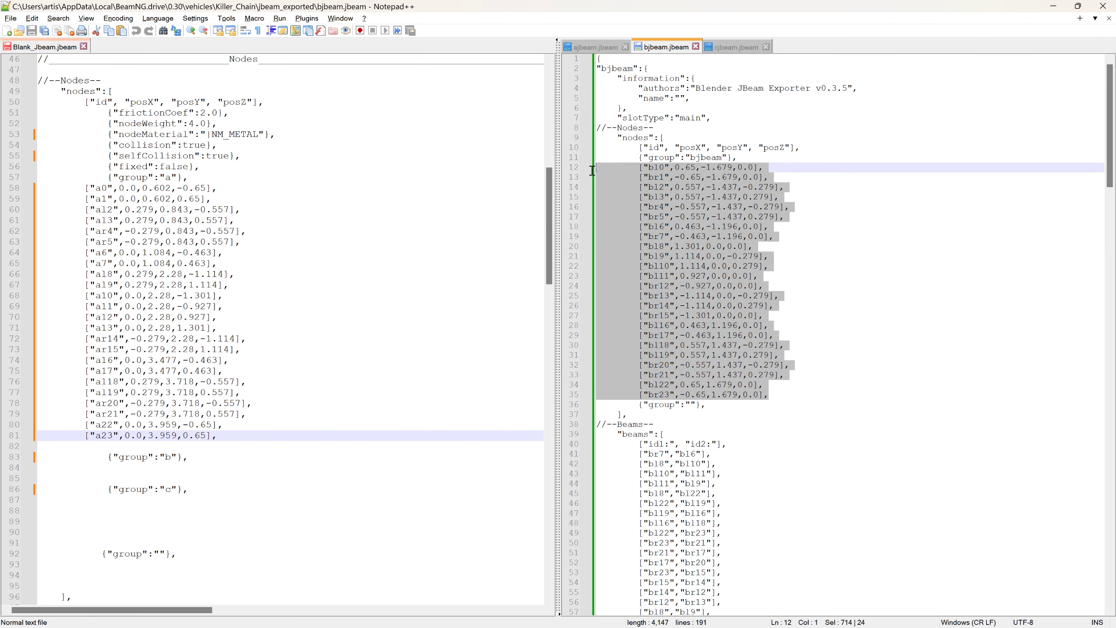
pyautogui.click(45, 468)
pyautogui.hotkey('ctrl', 'v')
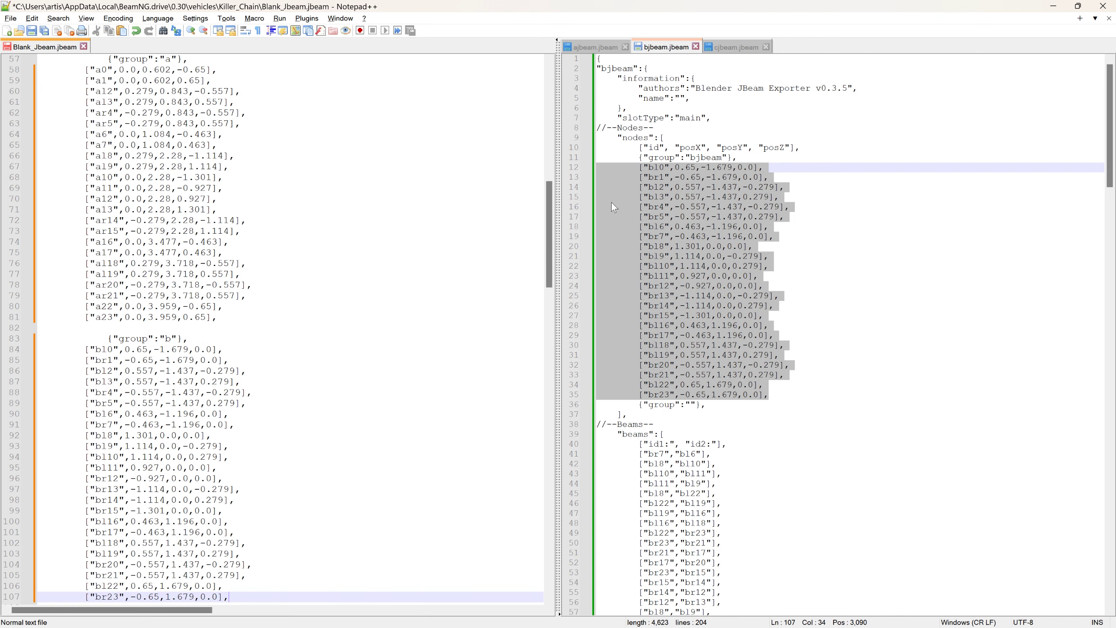
# - Copy the node lines c0 to c23 from cjbeam.jbeam and paste them under group "c" in Blank_Jbeam.jbeam
pyautogui.click(730, 48)
pyautogui.moveTo(777, 395); pyautogui.dragTo(597, 169)
pyautogui.hotkey('ctrl', 'c')
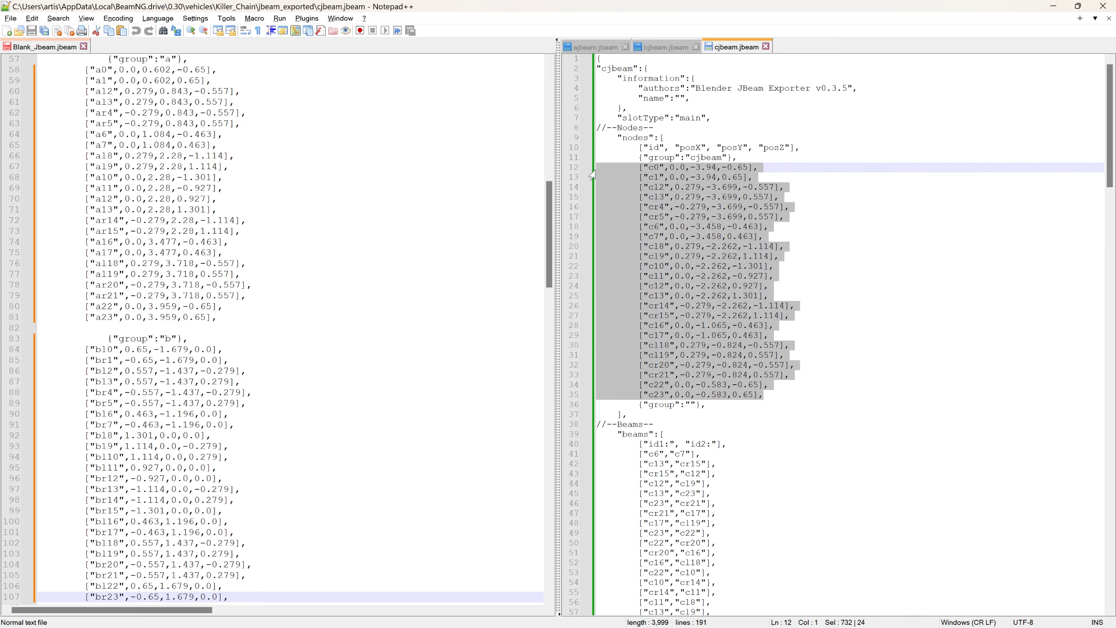
pyautogui.scroll(-9, 485, 284)
pyautogui.click(76, 354)
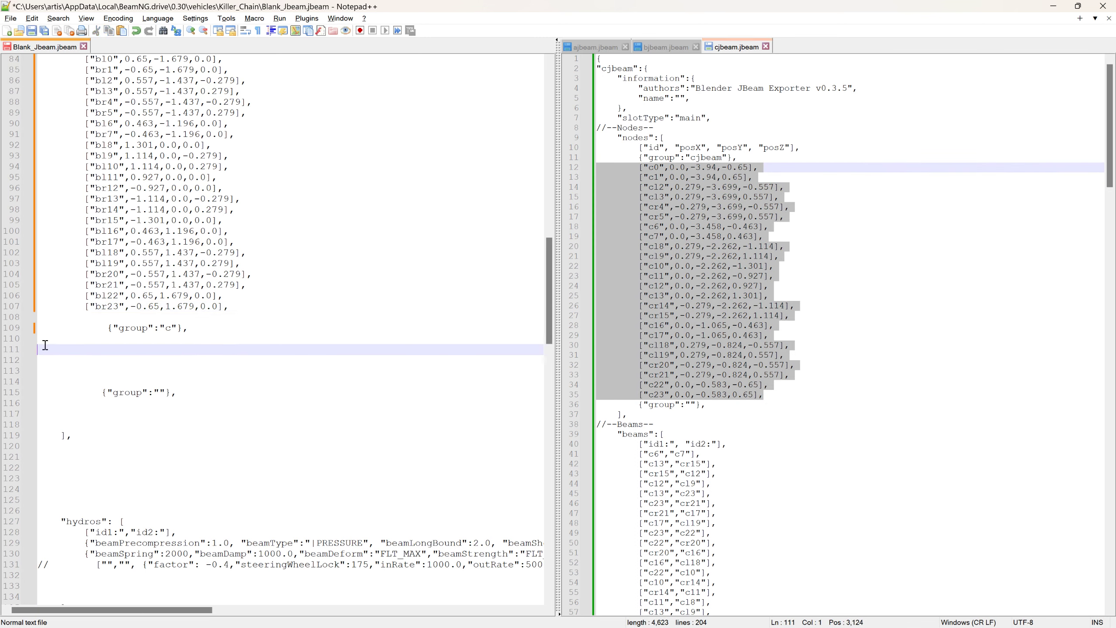
pyautogui.hotkey('ctrl', 'v')
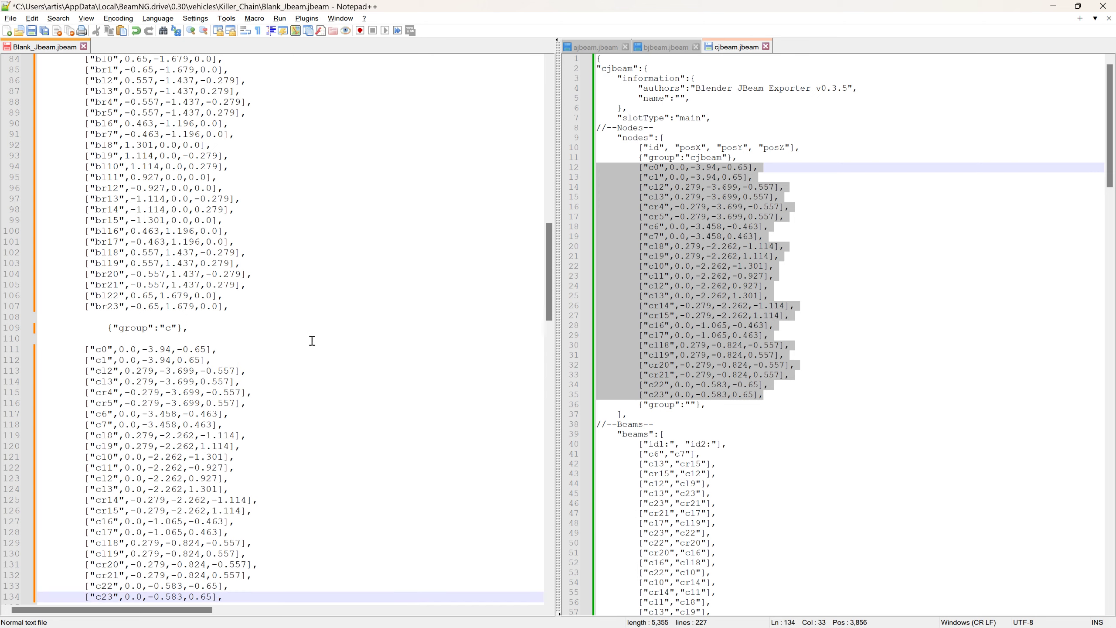
# - Try removing the indentation before the c23 node line in Blank_Jbeam.jbeam and undo the removal
pyautogui.scroll(-11, 313, 340)
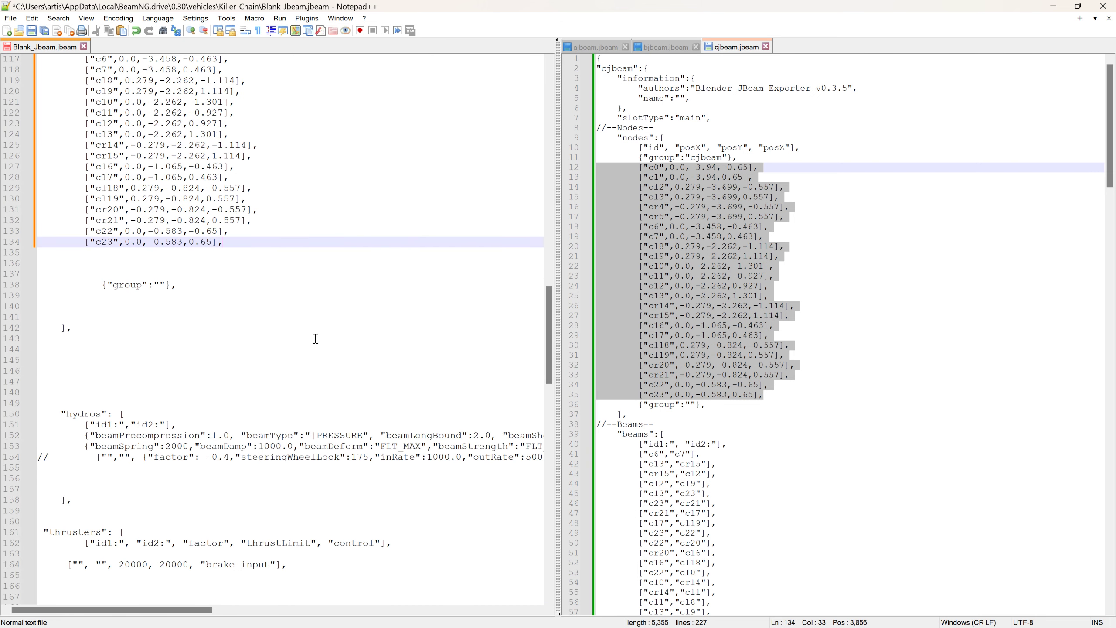
pyautogui.scroll(2, 180, 324)
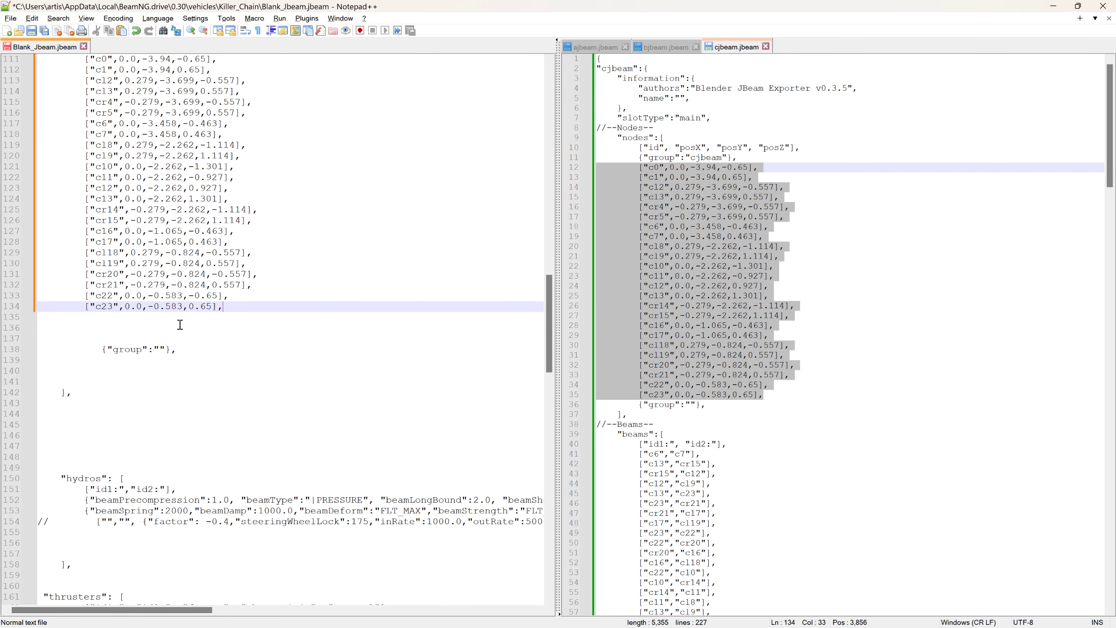
pyautogui.click(64, 307)
pyautogui.press('BackSpace')
pyautogui.press('BackSpace')
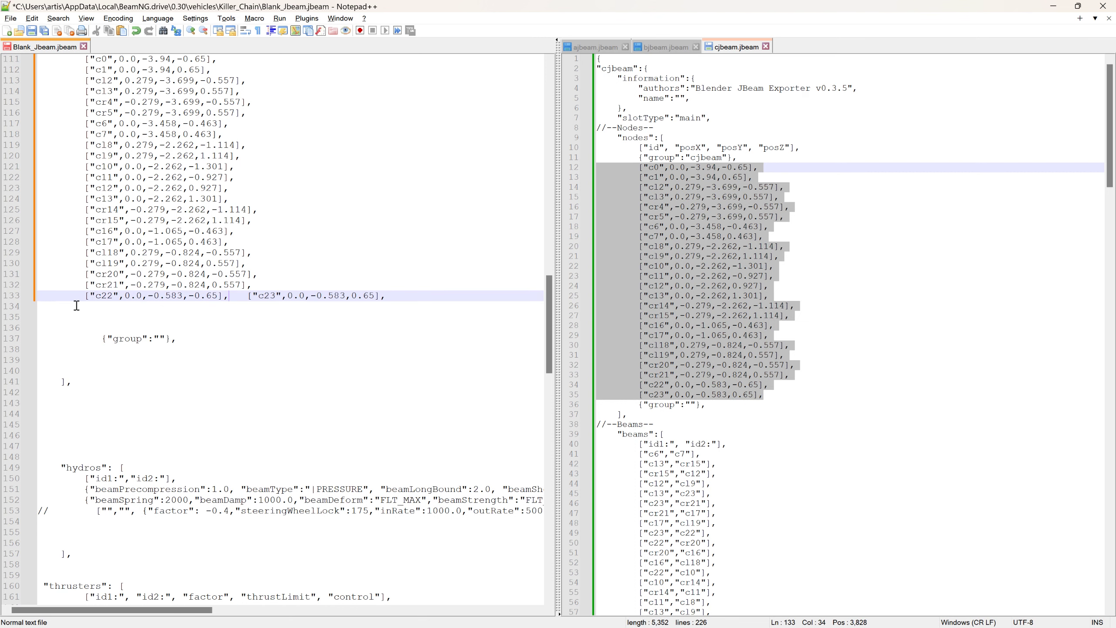
pyautogui.hotkey('ctrl', 'z')
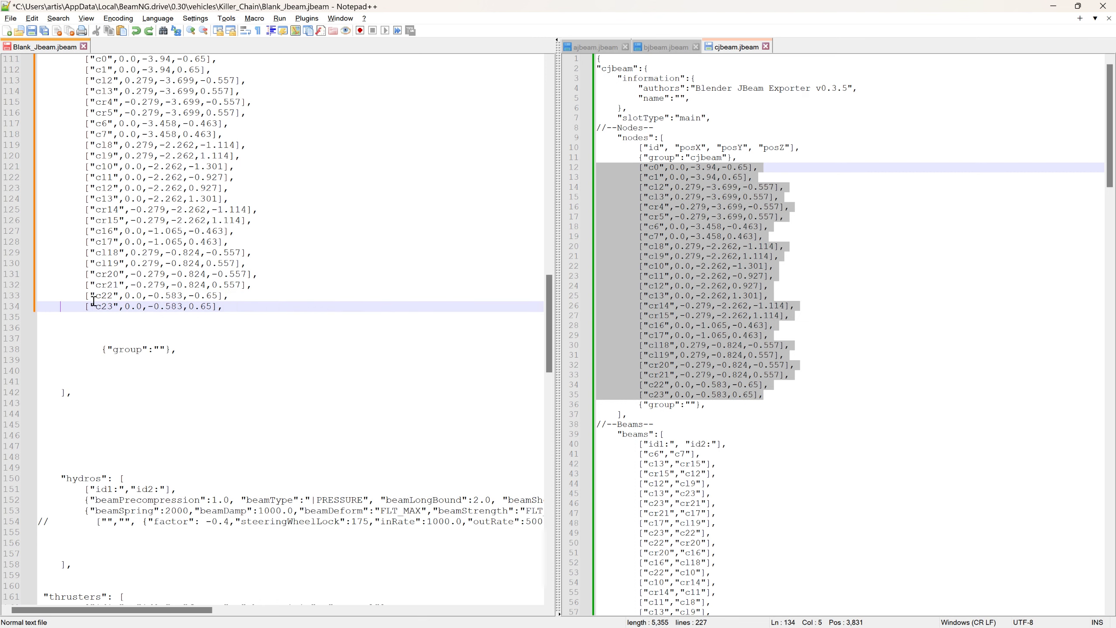
pyautogui.press('BackSpace')
pyautogui.press('BackSpace')
pyautogui.click(80, 283)
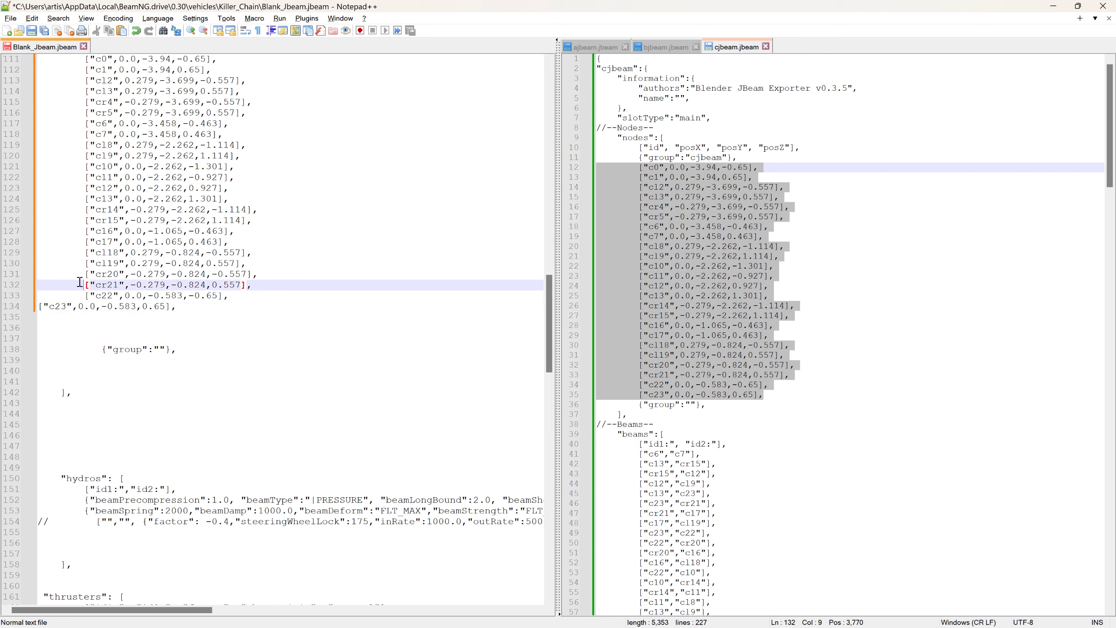
pyautogui.click(122, 368)
pyautogui.hotkey('ctrl', 'z')
pyautogui.hotkey('ctrl', 'z')
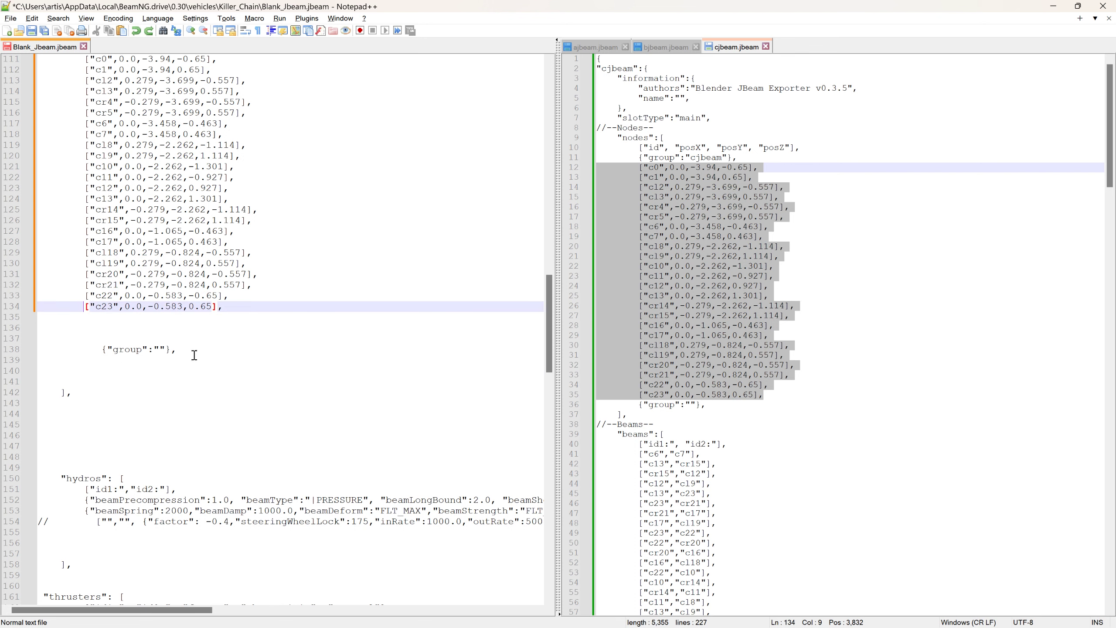
# - Copy all beam pairs from ajbeam.jbeam into the beams section of Blank_Jbeam.jbeam, directly below the beamDeform line
pyautogui.scroll(-20, 429, 398)
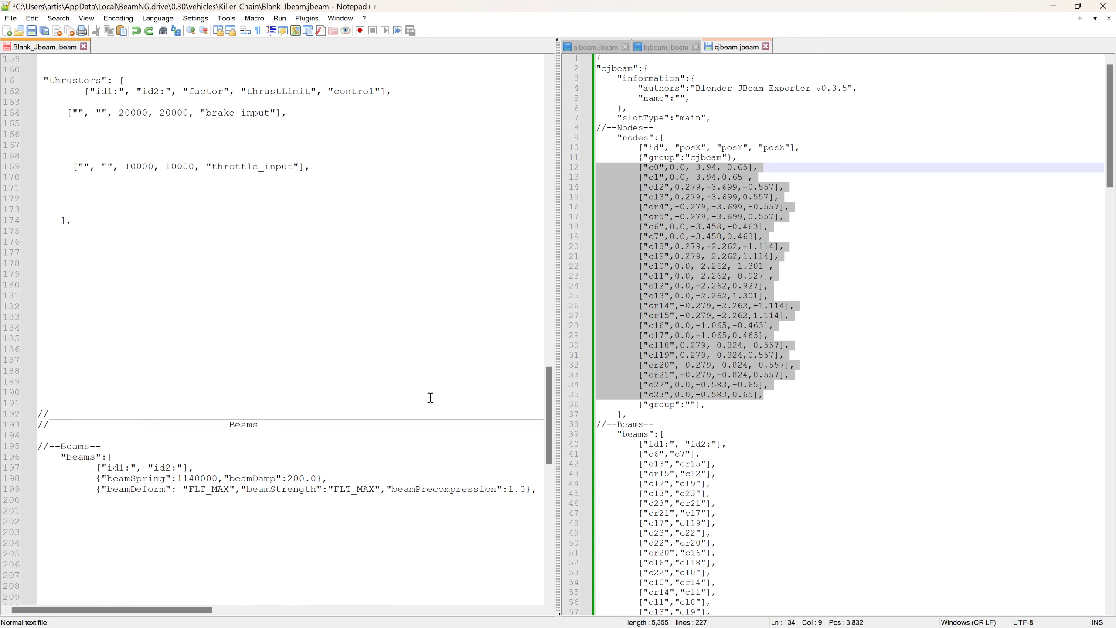
pyautogui.scroll(-1, 431, 396)
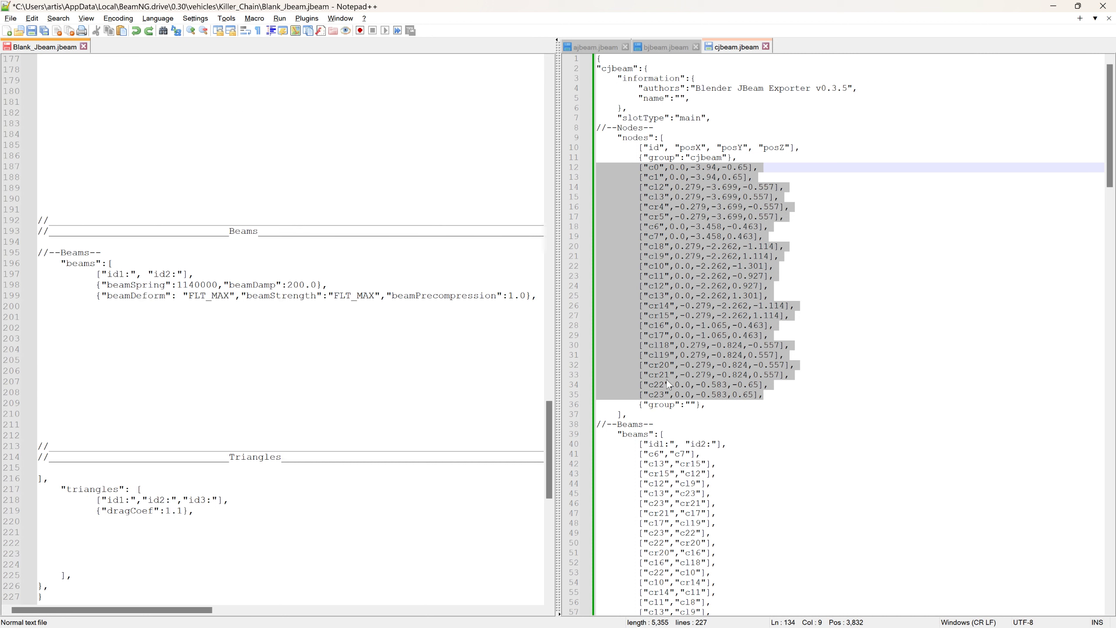
pyautogui.click(598, 46)
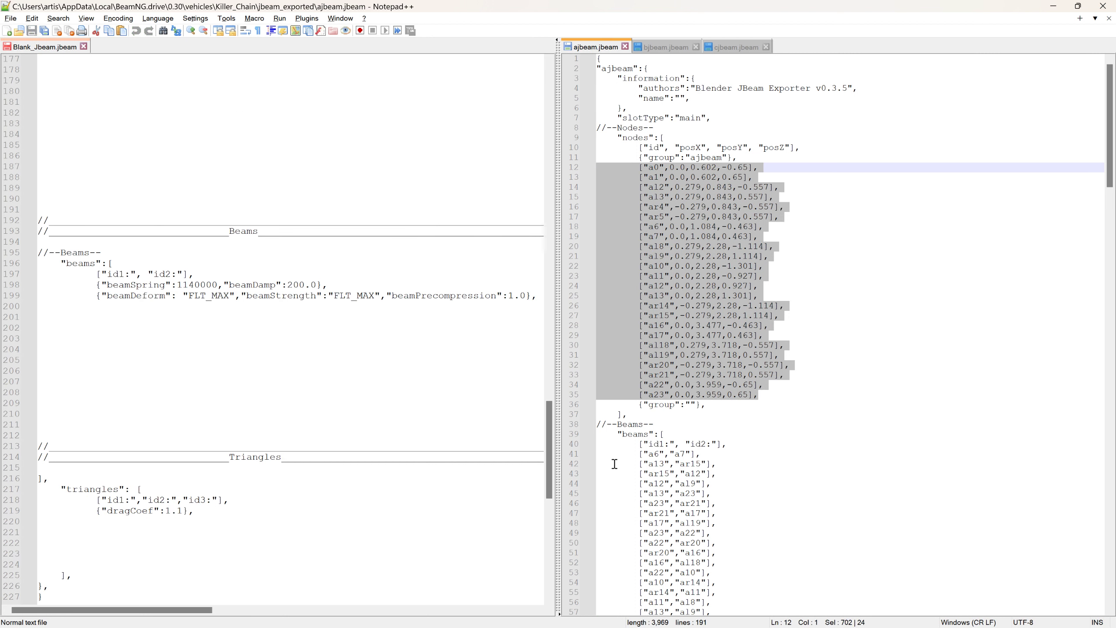
pyautogui.click(604, 454)
pyautogui.scroll(-20, 791, 446)
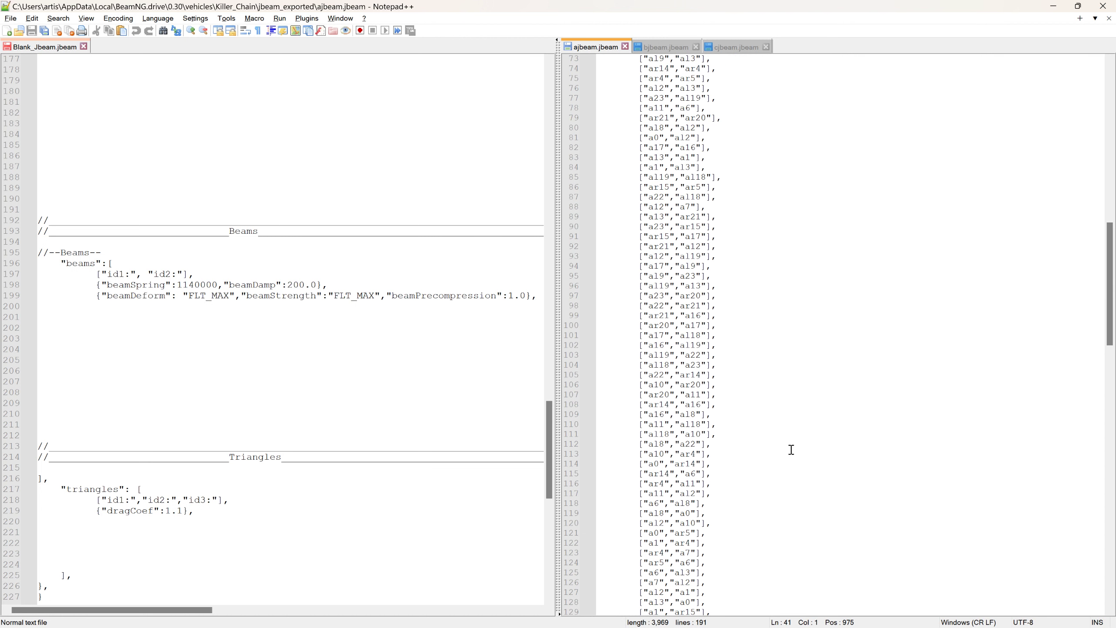
pyautogui.scroll(-5, 791, 450)
pyautogui.keyDown('shift'); pyautogui.click(721, 527); pyautogui.keyUp('shift')
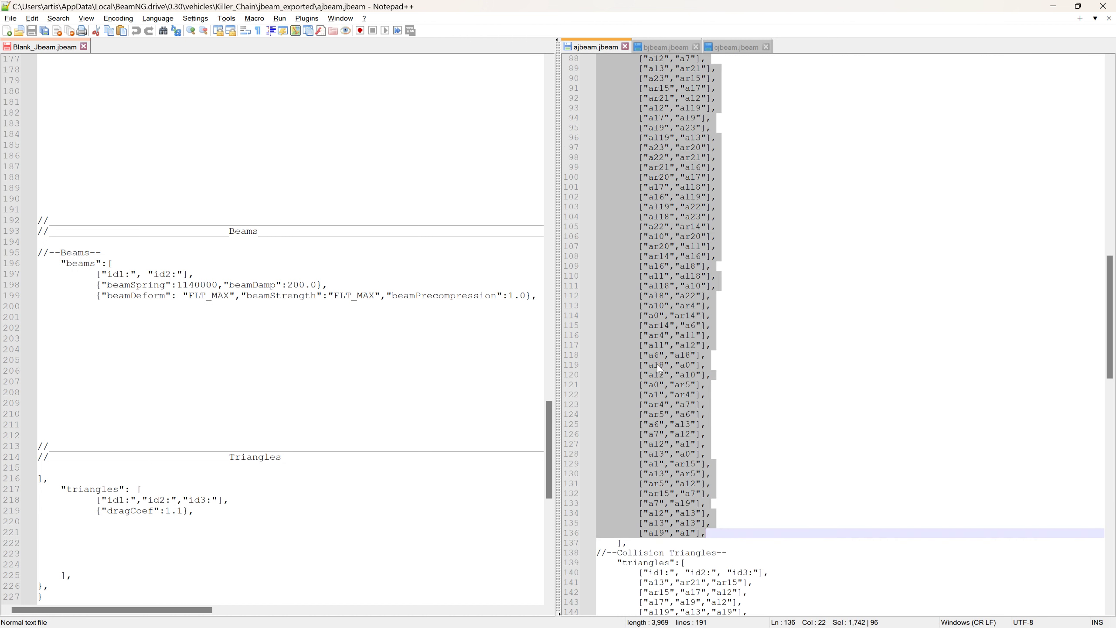
pyautogui.moveTo(658, 365); pyautogui.dragTo(54, 306)
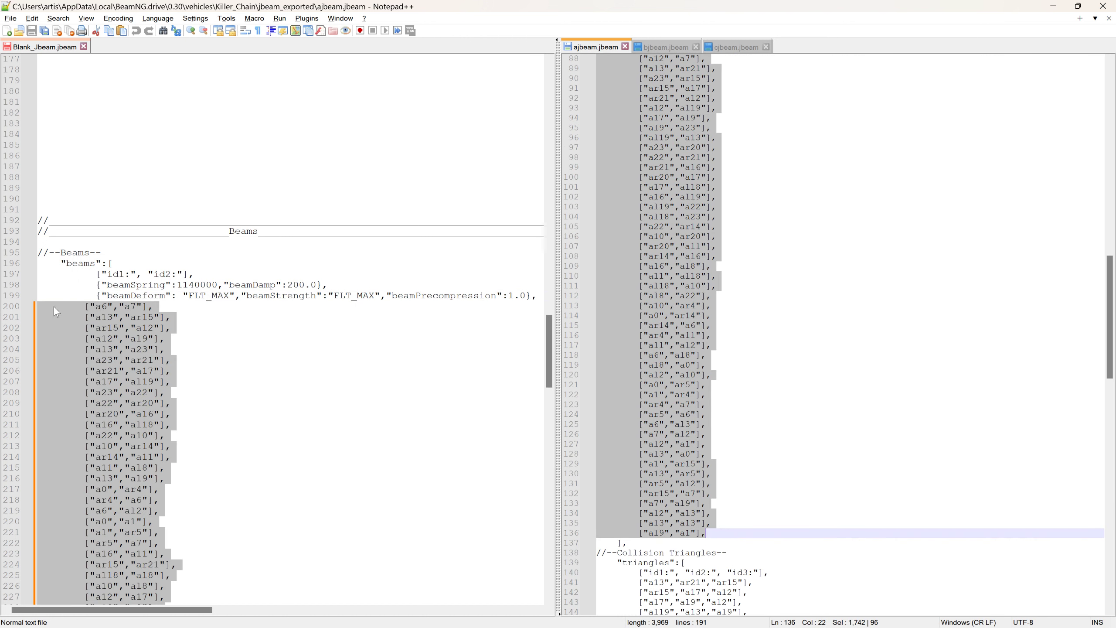
# - Copy all beam pairs from bjbeam.jbeam into Blank_Jbeam.jbeam below the a beams, leaving one blank line between
pyautogui.moveTo(549, 322); pyautogui.dragTo(551, 446)
pyautogui.click(666, 46)
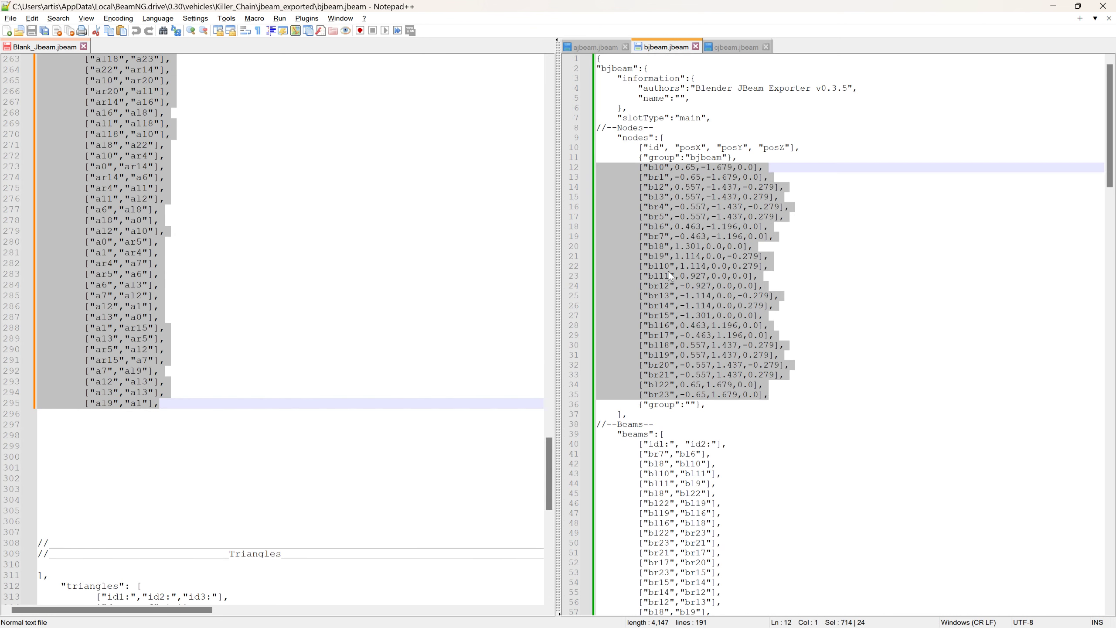
pyautogui.click(612, 452)
pyautogui.scroll(-20, 780, 458)
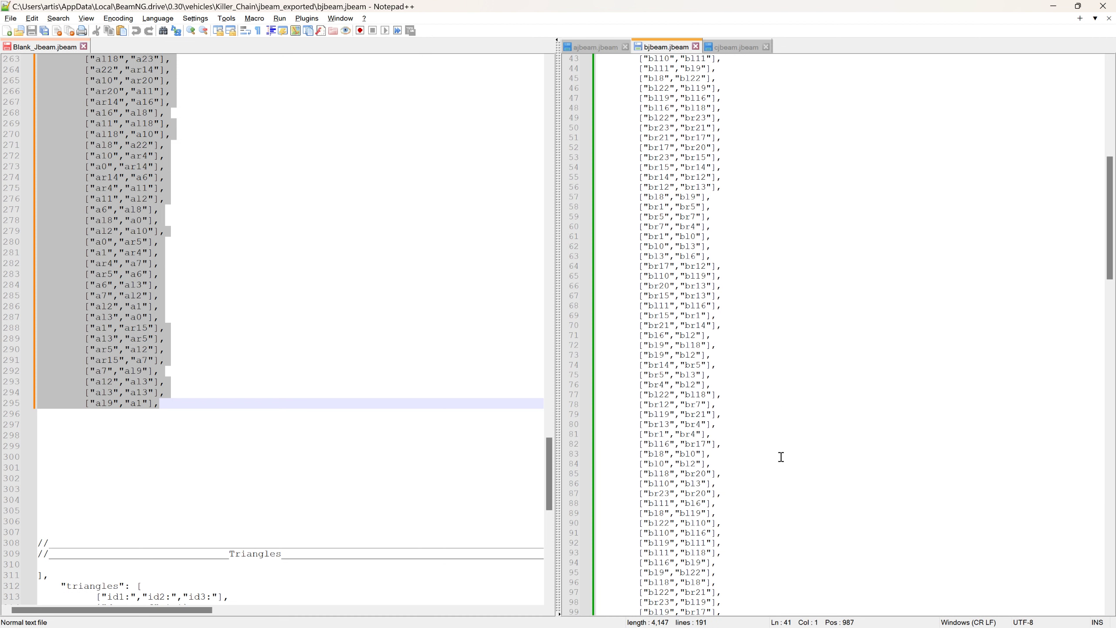
pyautogui.scroll(-3, 780, 458)
pyautogui.keyDown('shift'); pyautogui.click(728, 503); pyautogui.keyUp('shift')
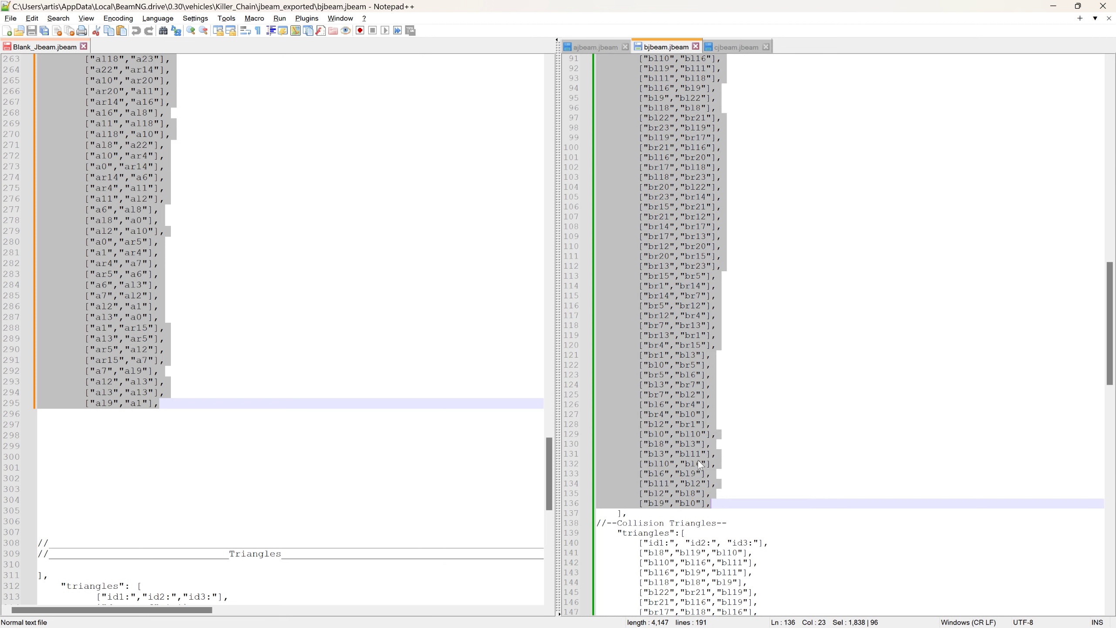
pyautogui.moveTo(702, 465); pyautogui.dragTo(40, 423)
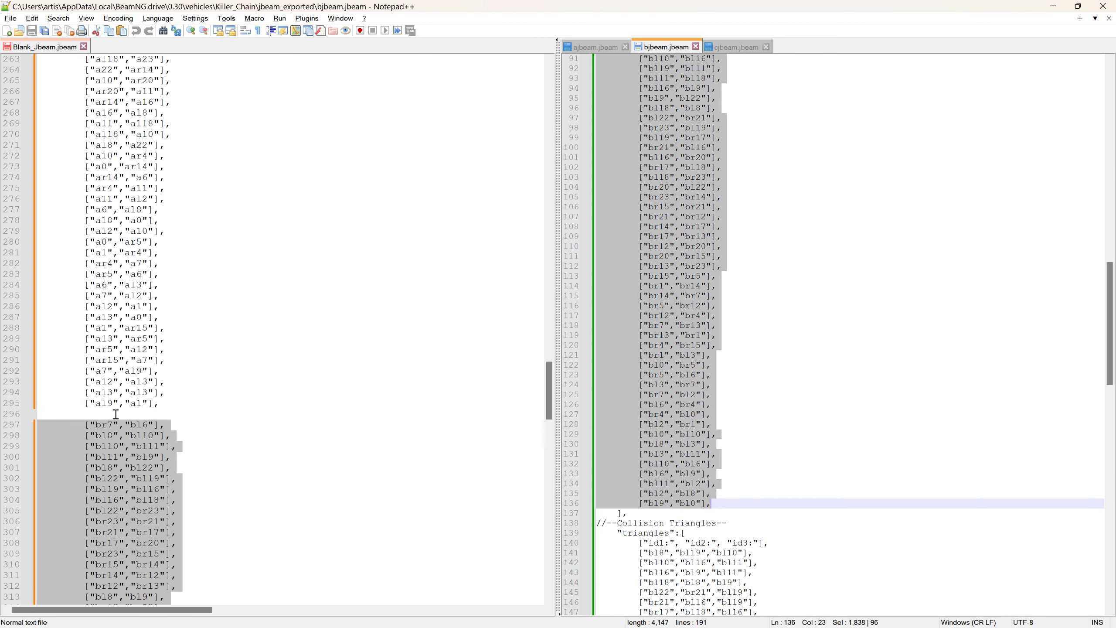
# - Copy all beam pairs from cjbeam.jbeam into Blank_Jbeam.jbeam below the b beams, leaving one blank line between
pyautogui.click(728, 46)
pyautogui.scroll(-5, 706, 252)
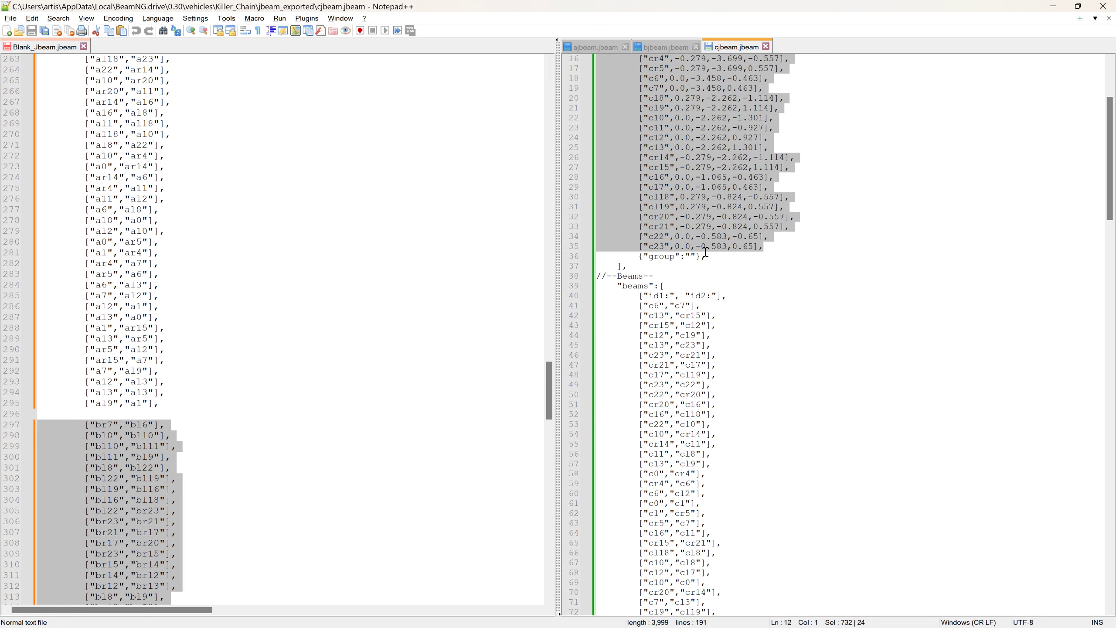
pyautogui.moveTo(604, 305); pyautogui.dragTo(763, 354)
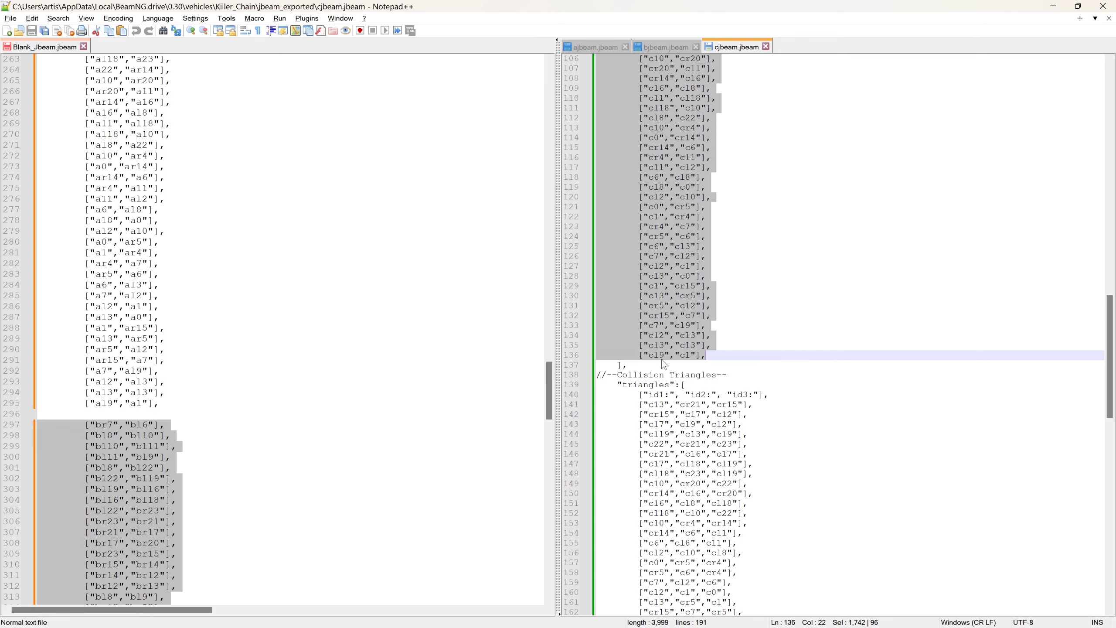
pyautogui.scroll(-20, 396, 351)
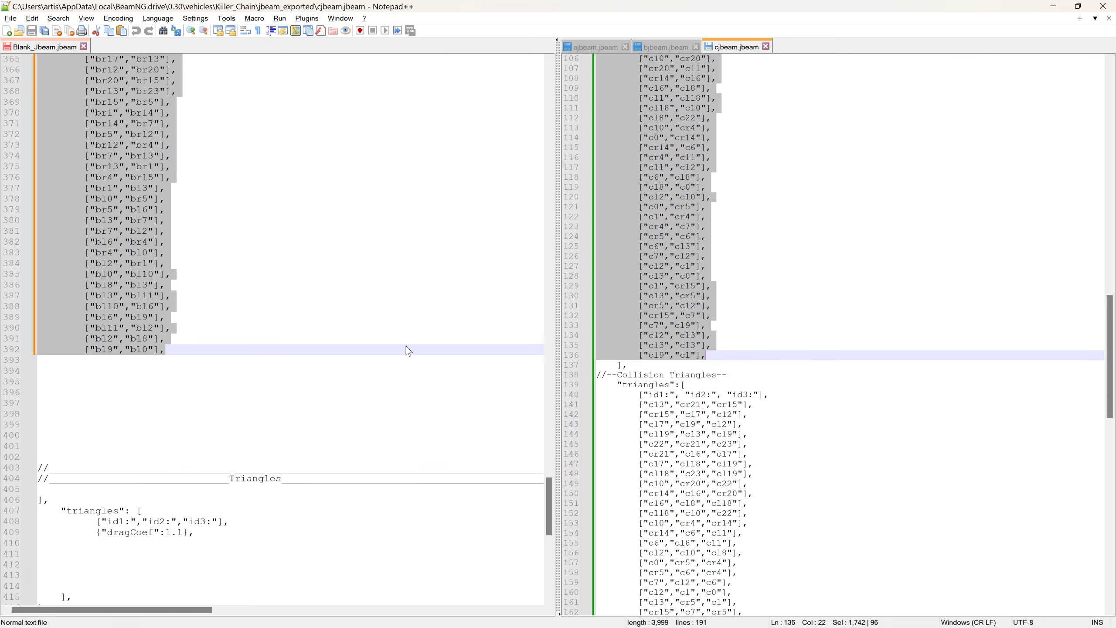
pyautogui.scroll(-3, 406, 347)
pyautogui.keyDown('ctrl'); pyautogui.moveTo(618, 270); pyautogui.dragTo(48, 275); pyautogui.keyUp('ctrl')
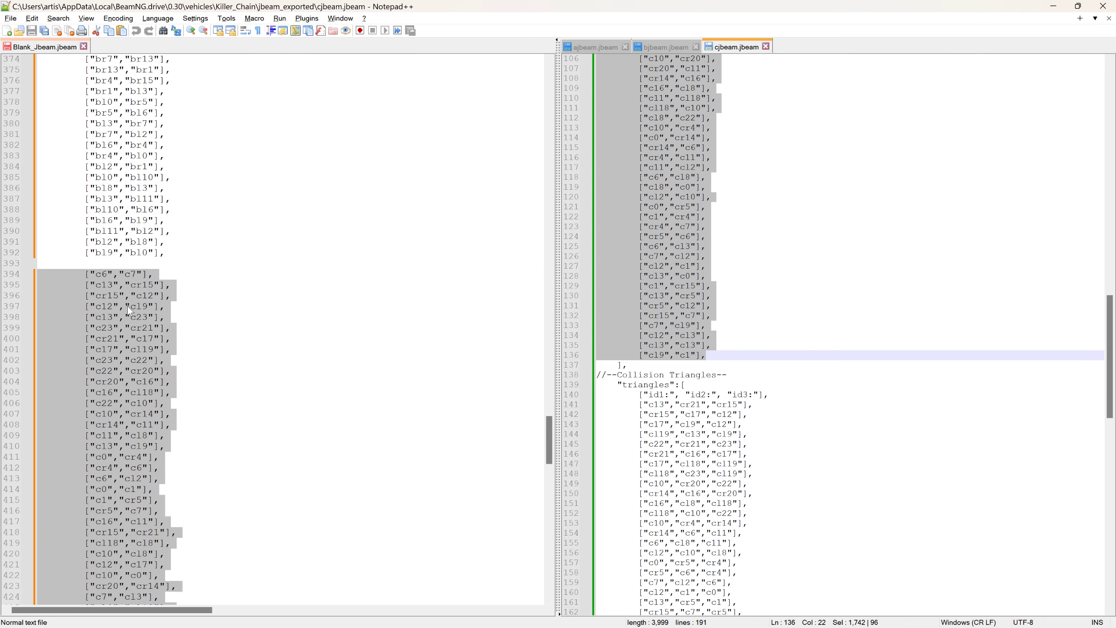
# - Copy all collision triangles from ajbeam.jbeam into the triangles section of Blank_Jbeam.jbeam, directly below the dragCoef line
pyautogui.click(603, 46)
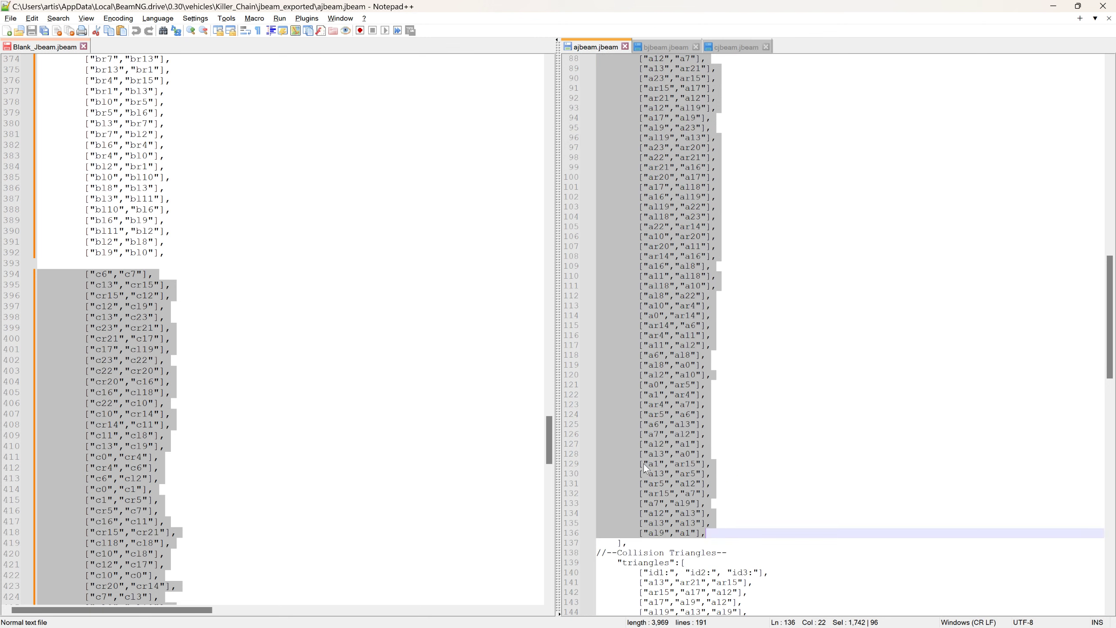
pyautogui.moveTo(605, 409); pyautogui.dragTo(775, 573)
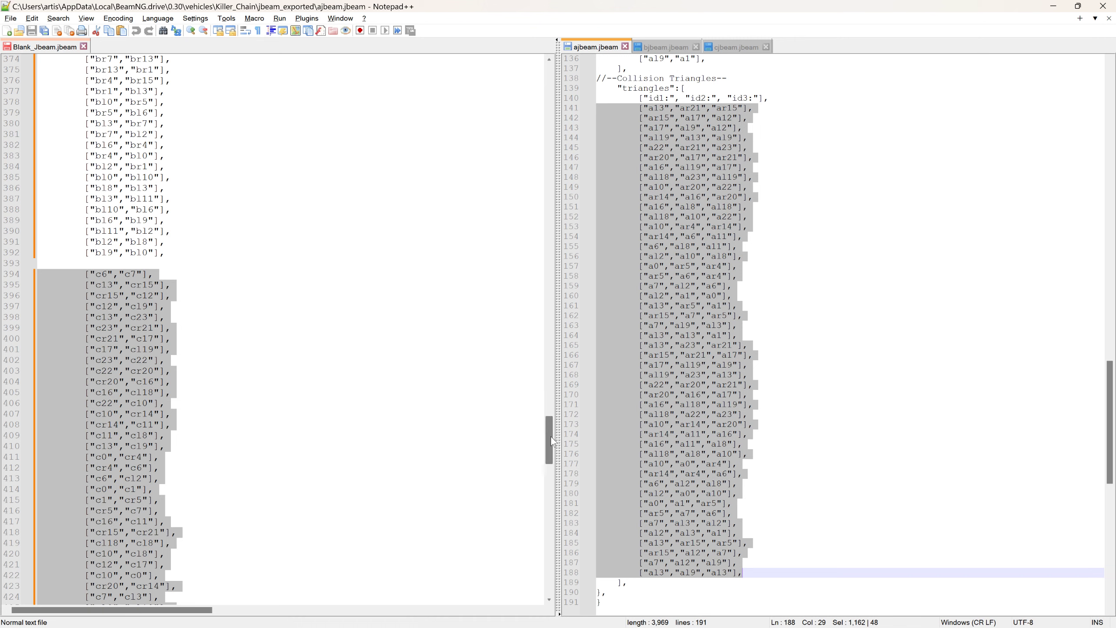
pyautogui.moveTo(552, 441); pyautogui.dragTo(553, 546)
pyautogui.moveTo(639, 321); pyautogui.dragTo(39, 222)
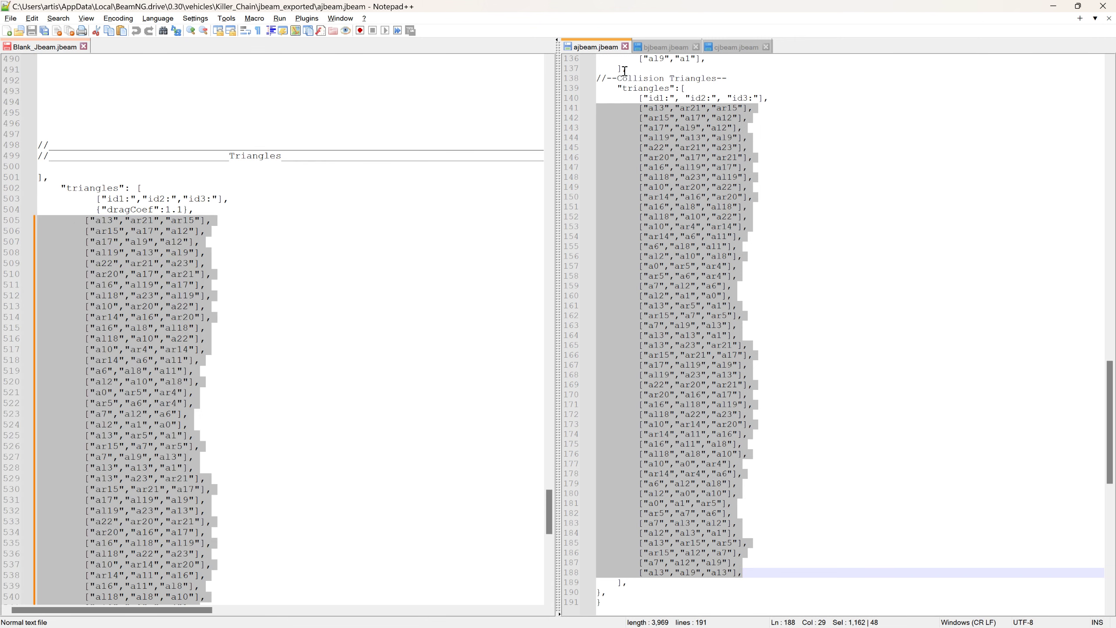
# - Copy all collision triangles from bjbeam.jbeam into Blank_Jbeam.jbeam below the a triangles, leaving one blank line between
pyautogui.click(658, 49)
pyautogui.click(614, 548)
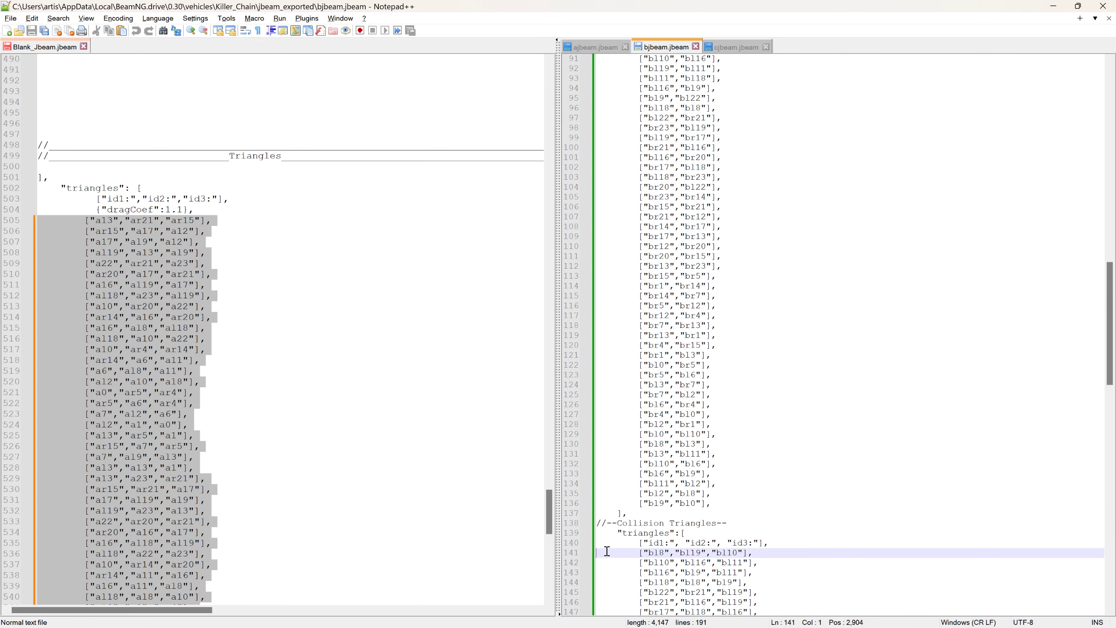
pyautogui.scroll(-20, 738, 510)
pyautogui.keyDown('shift'); pyautogui.click(750, 427); pyautogui.keyUp('shift')
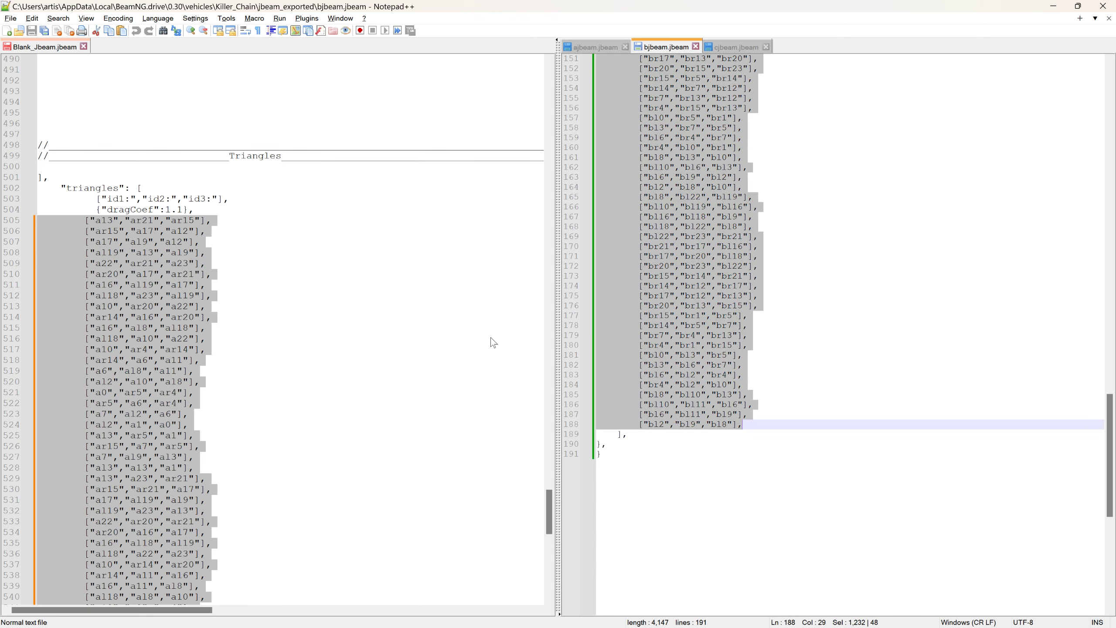
pyautogui.scroll(-13, 479, 354)
pyautogui.moveTo(647, 350); pyautogui.dragTo(38, 329)
# - Copy all collision triangles from cjbeam.jbeam into Blank_Jbeam.jbeam below the b triangles, leaving one blank line between
pyautogui.click(721, 47)
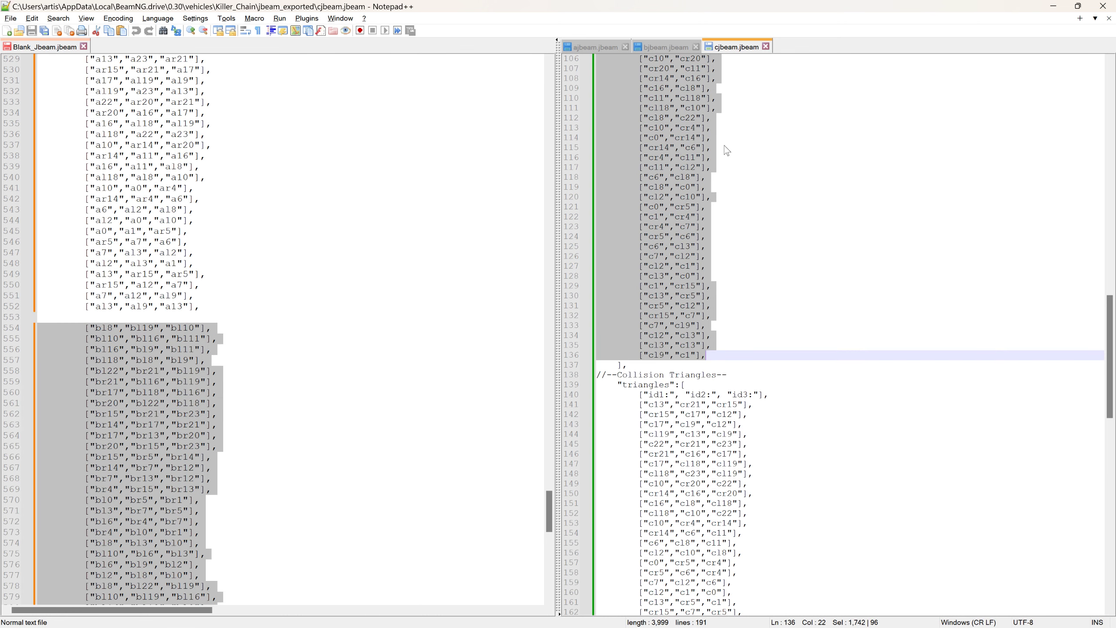
pyautogui.click(601, 407)
pyautogui.scroll(-12, 677, 424)
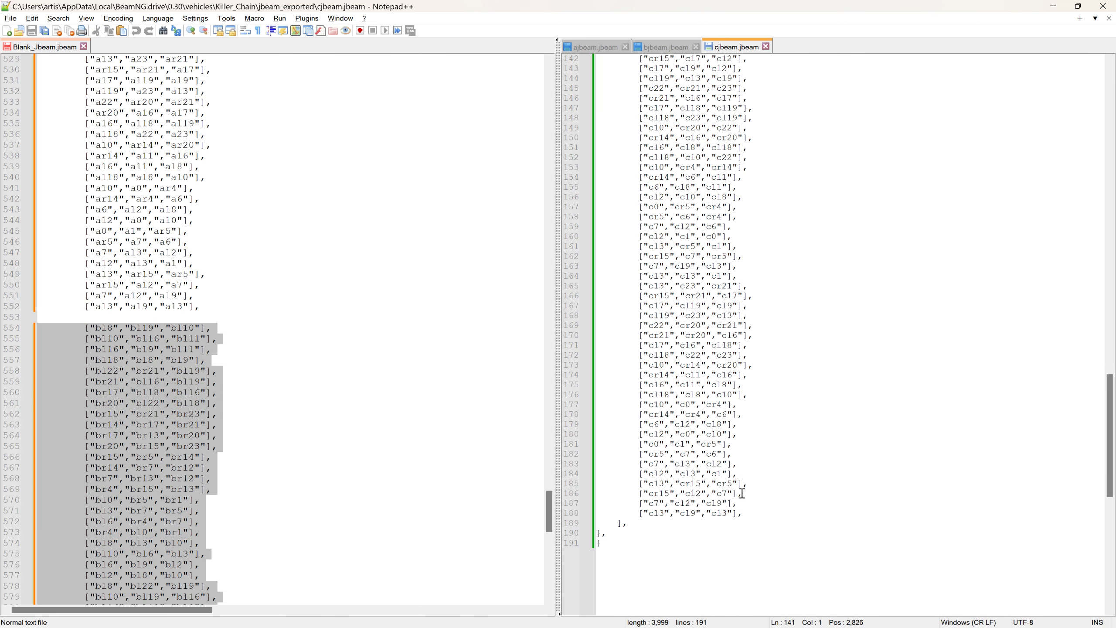
pyautogui.keyDown('shift'); pyautogui.click(755, 514); pyautogui.keyUp('shift')
pyautogui.scroll(-16, 529, 437)
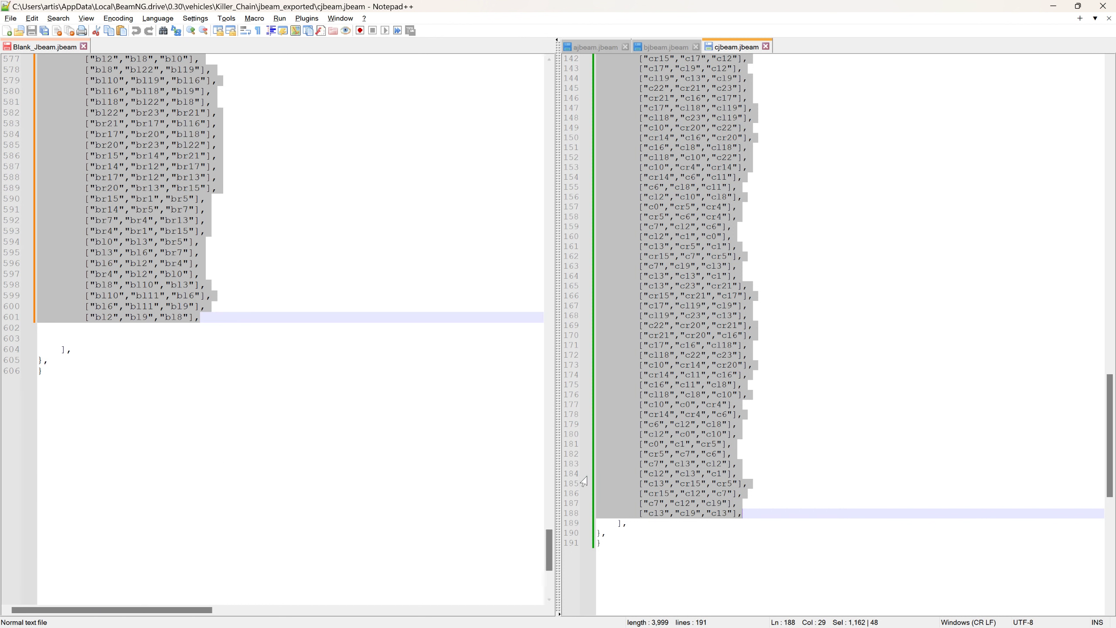
pyautogui.moveTo(658, 431); pyautogui.dragTo(40, 343)
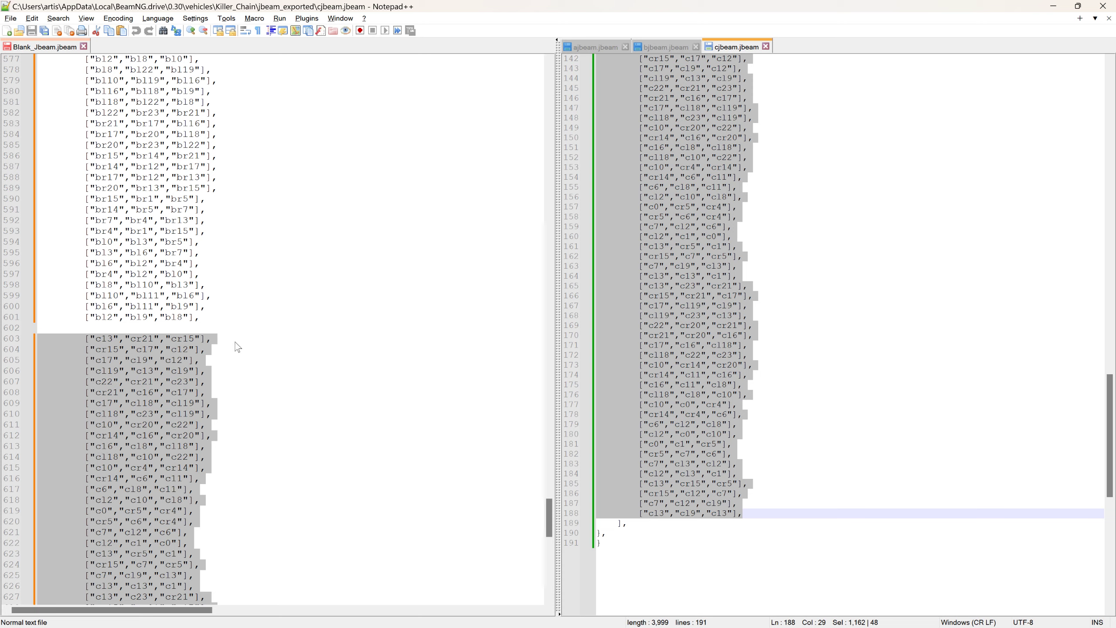
# - Check the node group "b" line in Blank_Jbeam.jbeam and save the file
pyautogui.moveTo(546, 505); pyautogui.dragTo(546, 117)
pyautogui.moveTo(91, 274); pyautogui.dragTo(252, 274)
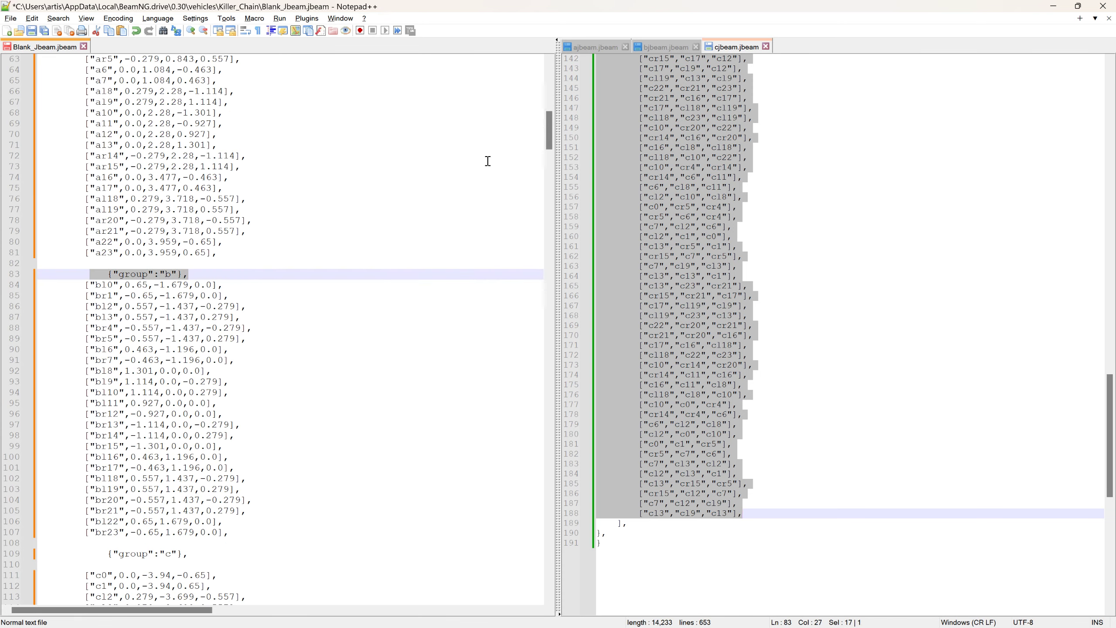
pyautogui.moveTo(549, 124); pyautogui.dragTo(535, 61)
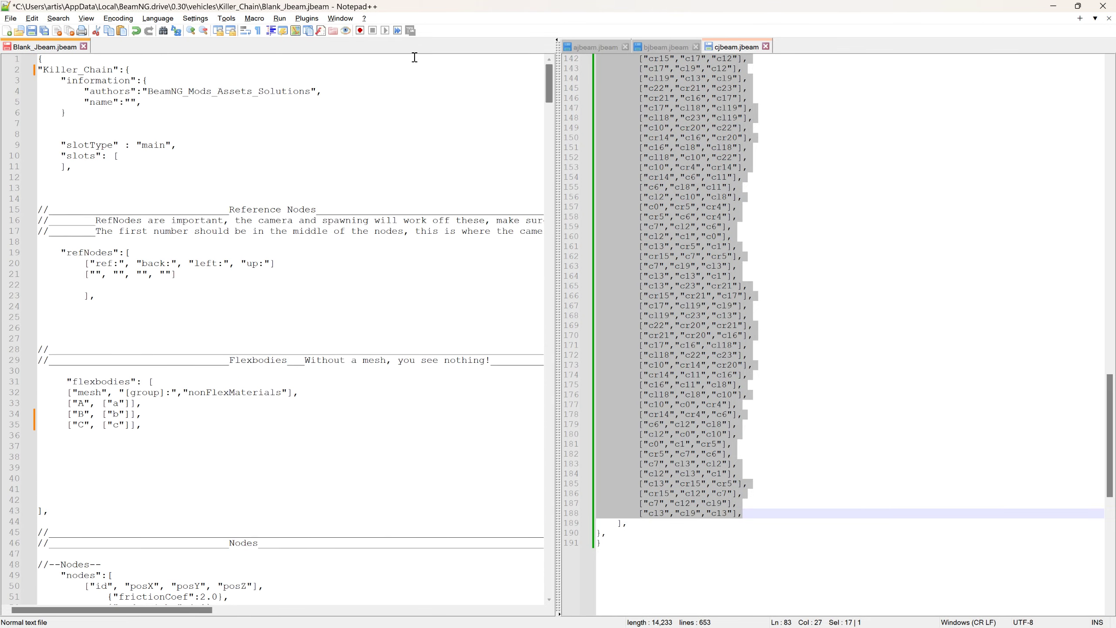
pyautogui.click(32, 30)
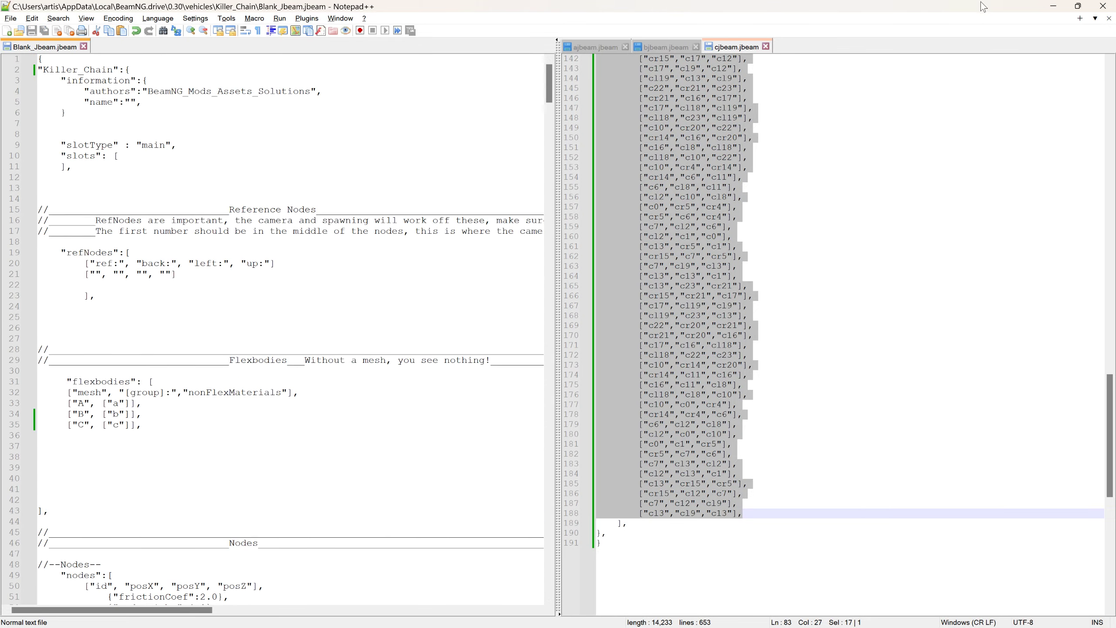
# - Switch to Blender, select the chain meshes C, B and A together, and check the mesh data and material of A
pyautogui.click(1055, 7)
pyautogui.click(676, 256)
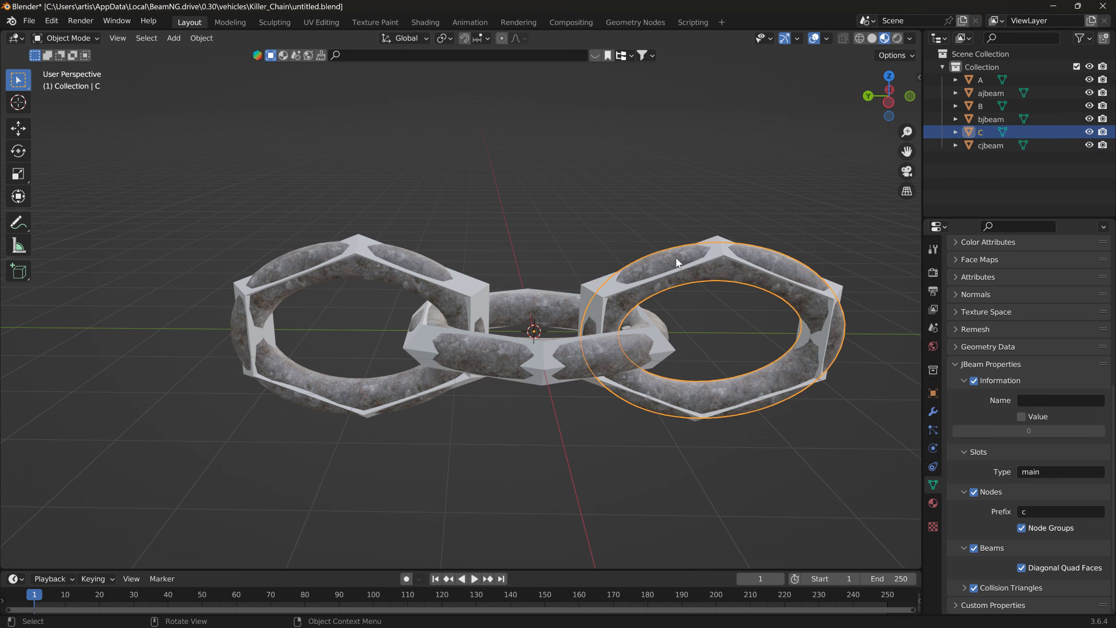
pyautogui.keyDown('shift'); pyautogui.click(560, 306); pyautogui.keyUp('shift')
pyautogui.keyDown('shift'); pyautogui.click(390, 258); pyautogui.keyUp('shift')
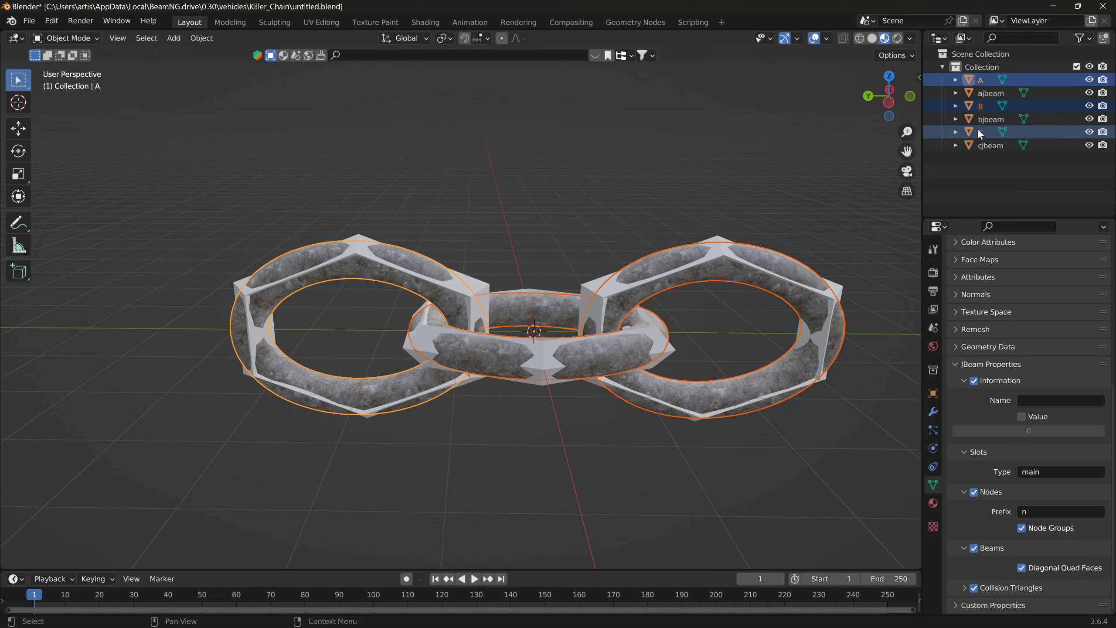
pyautogui.click(956, 80)
pyautogui.click(970, 93)
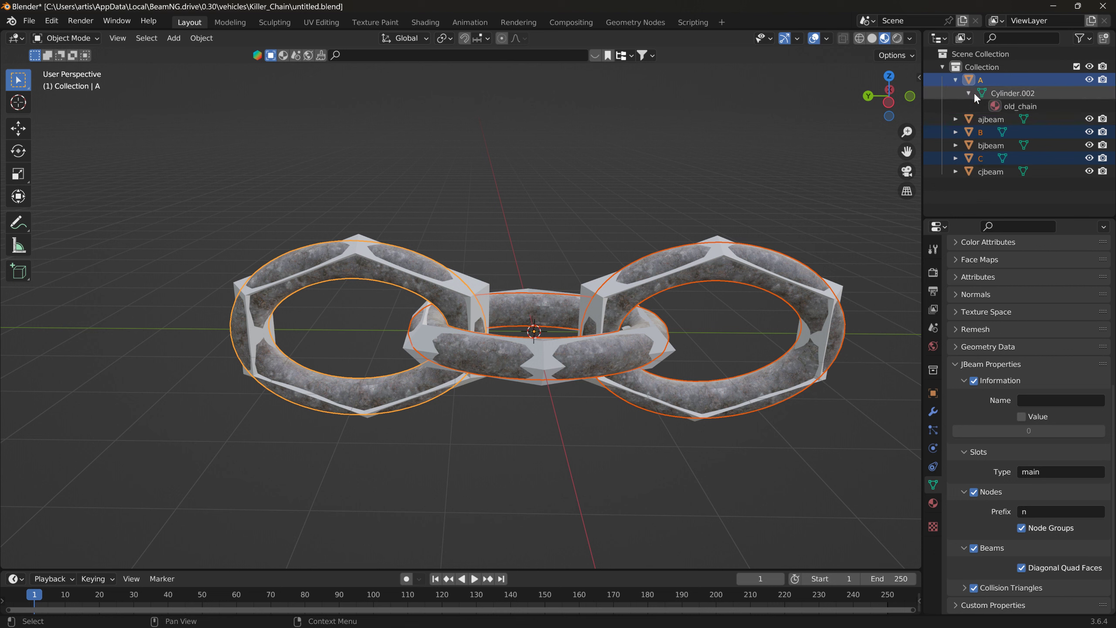
pyautogui.click(956, 80)
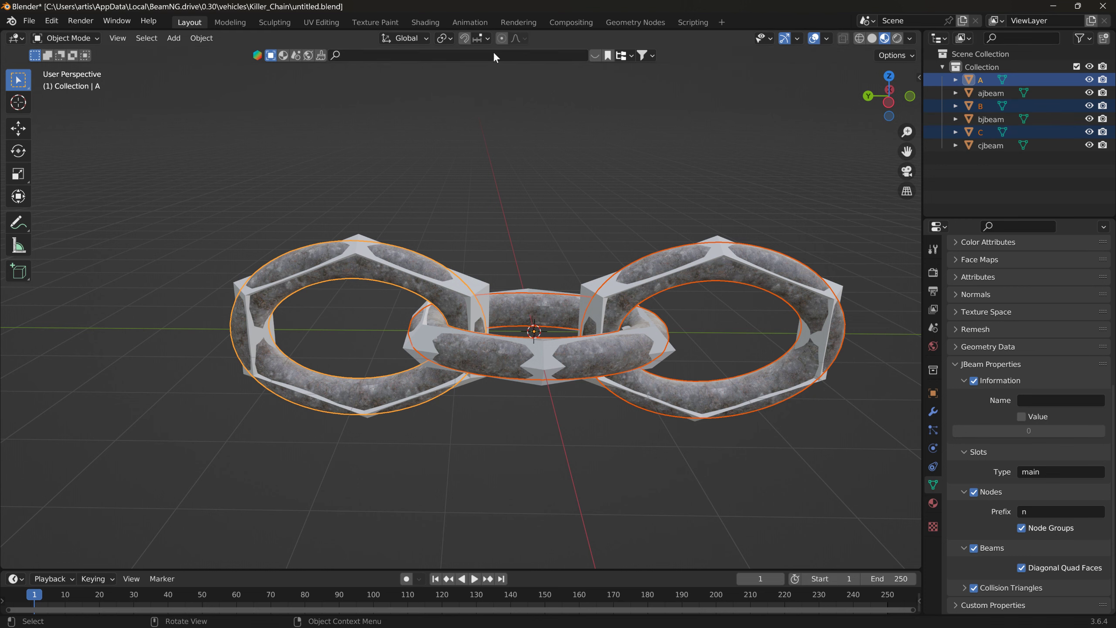
# - Export the selected chain meshes as COLLADA with Selection Only enabled, naming the file Killer_Chain.dae in the Killer_Chain folder
pyautogui.click(30, 21)
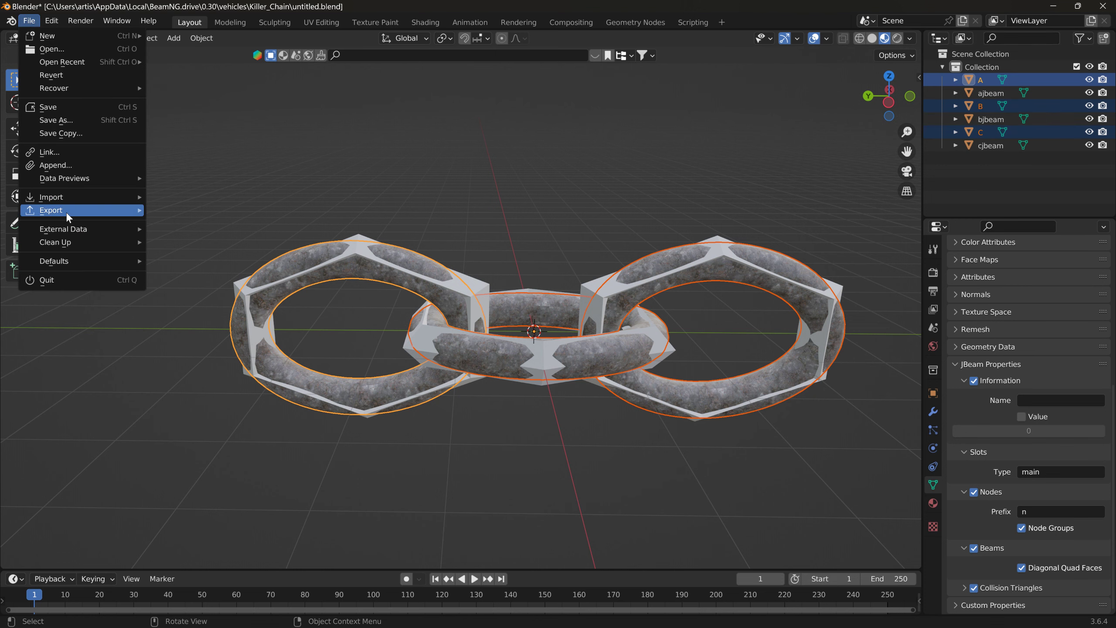
pyautogui.moveTo(66, 210)
pyautogui.click(205, 211)
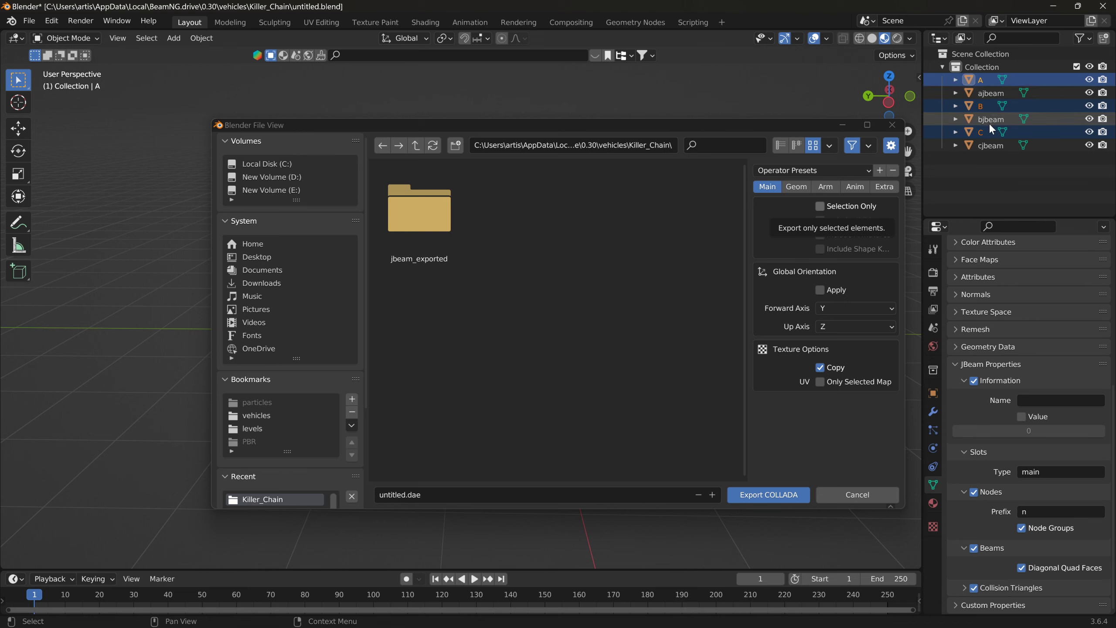
pyautogui.click(820, 206)
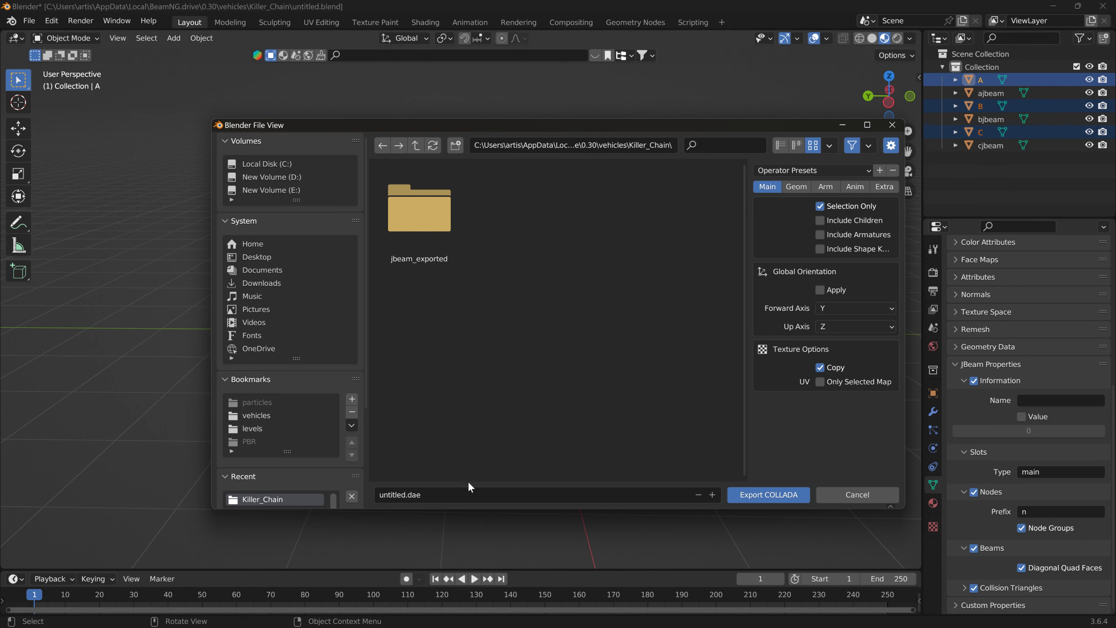
pyautogui.click(468, 494)
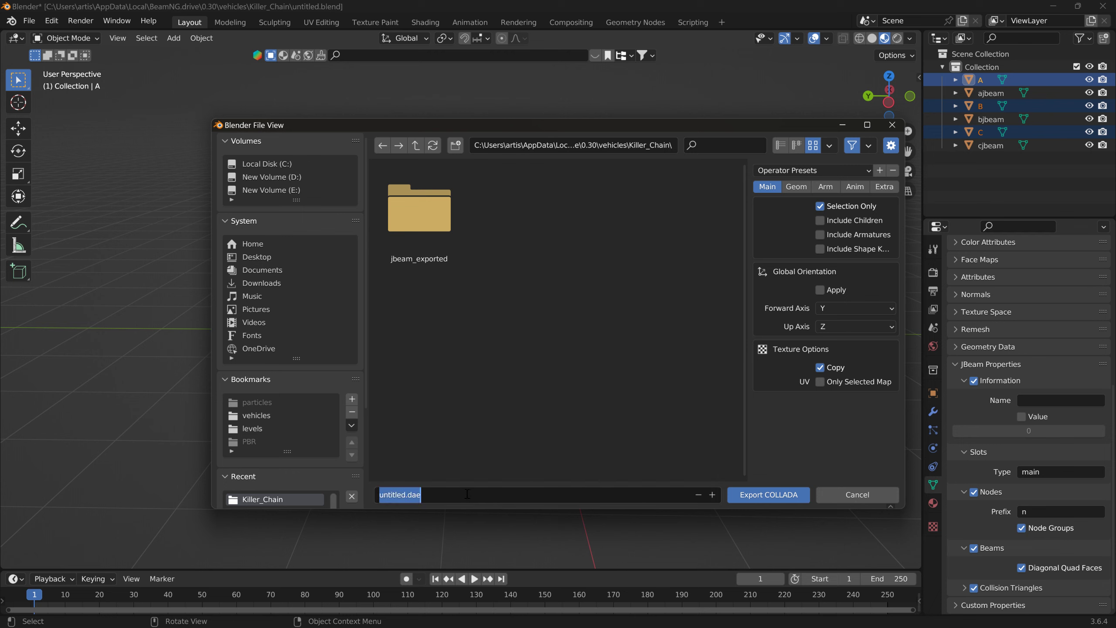
pyautogui.write('Killer_C')
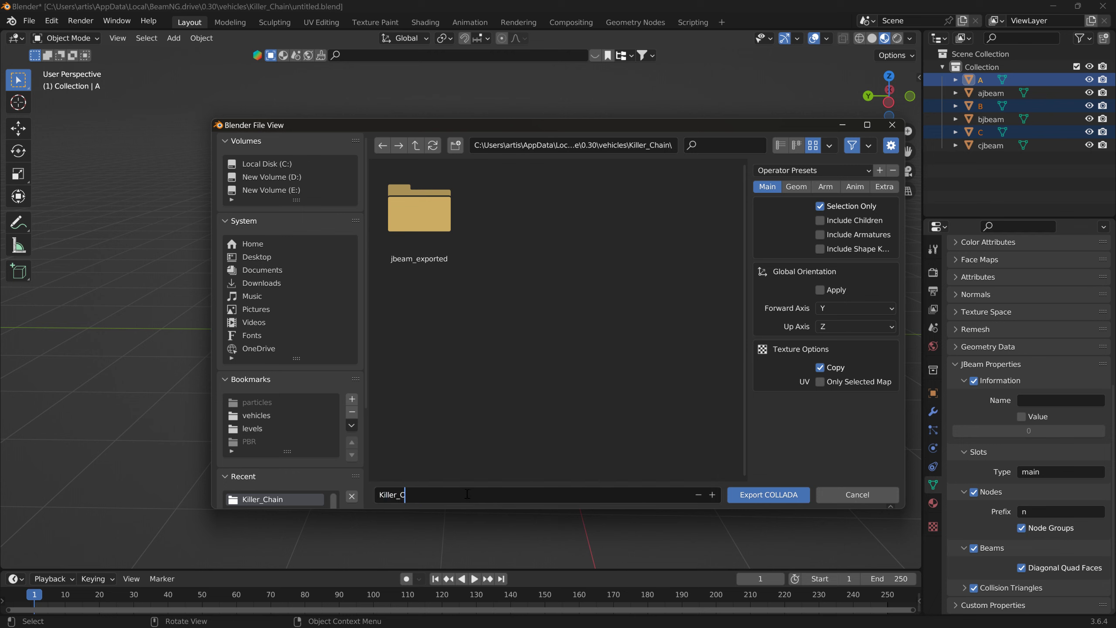
pyautogui.write('hain.dae')
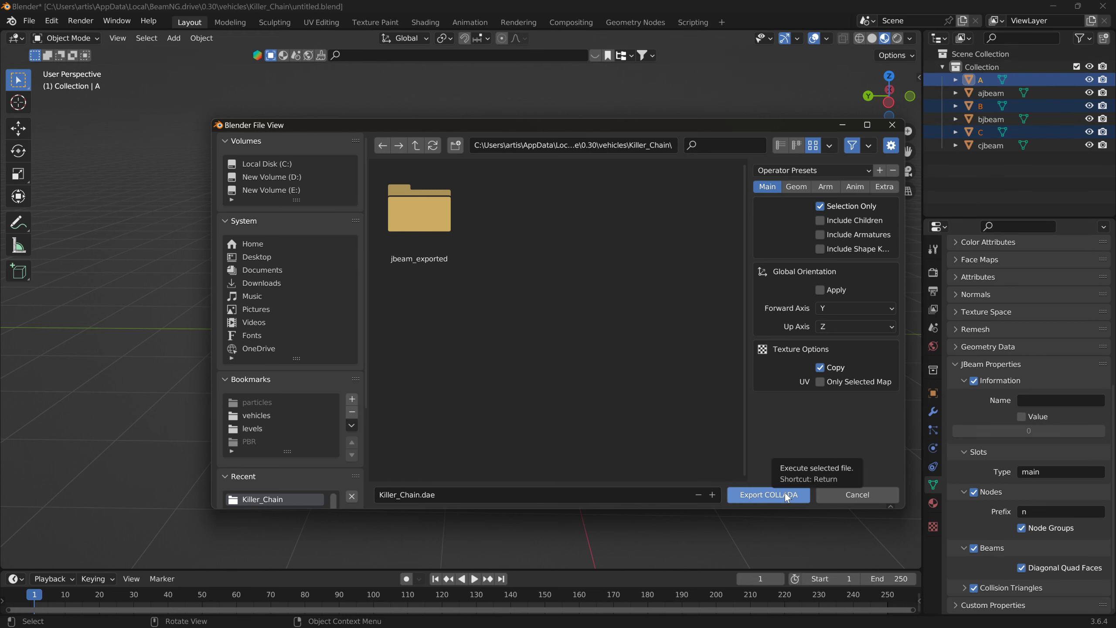
pyautogui.click(785, 493)
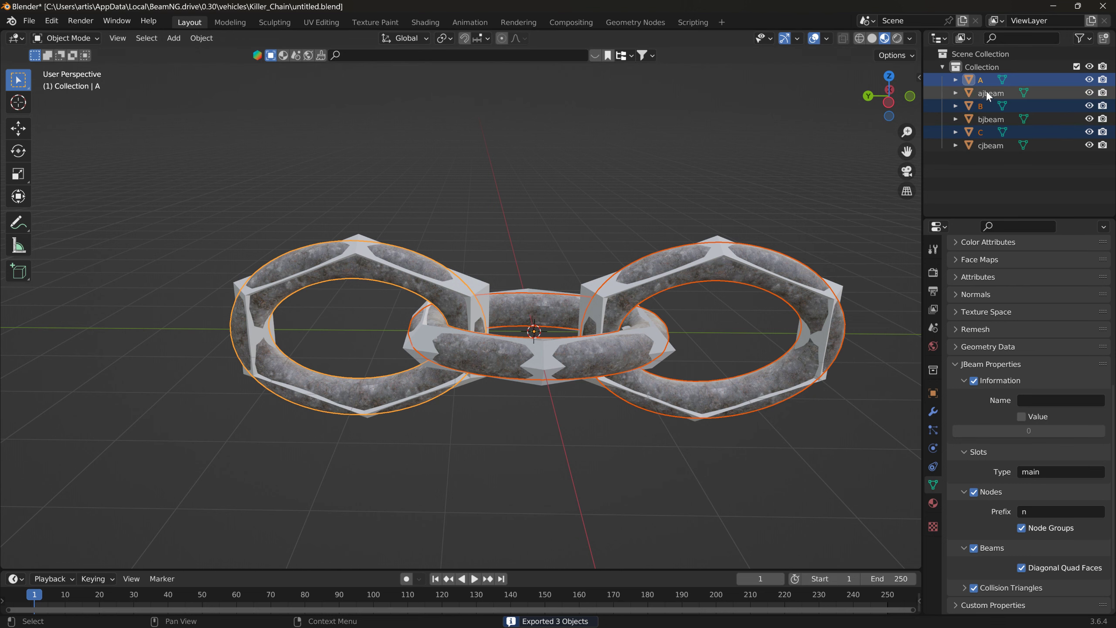
# - Switch to Notepad++ and check the mesh names A, B and C and their groups in the flexbodies section of Blank_Jbeam.jbeam
pyautogui.hotkey('alt', 'Tab')
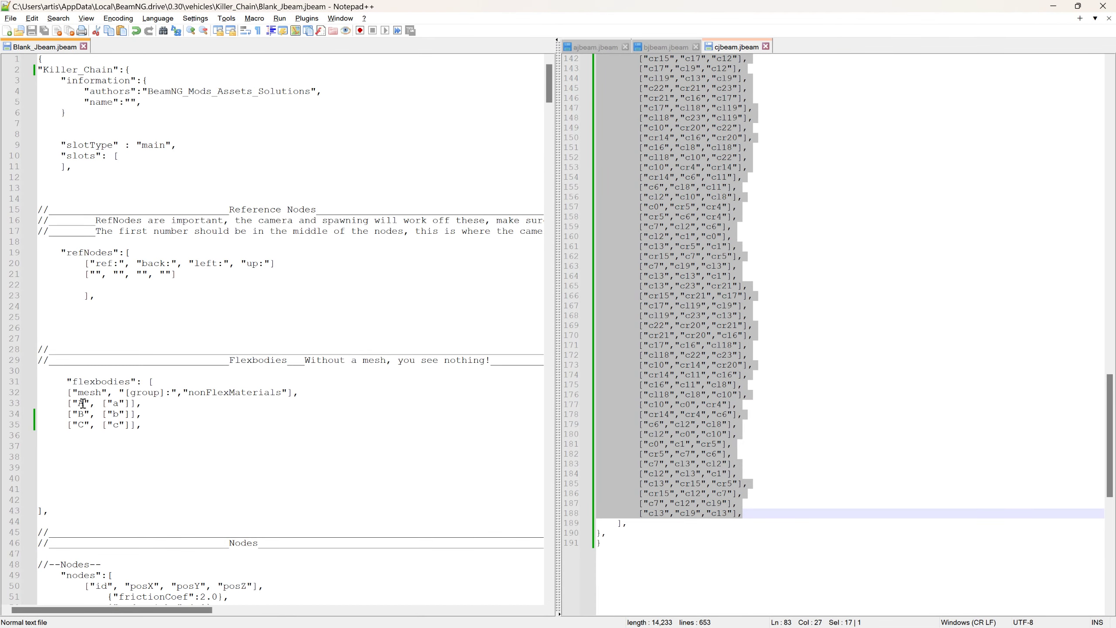
pyautogui.click(82, 404)
pyautogui.doubleClick(82, 414)
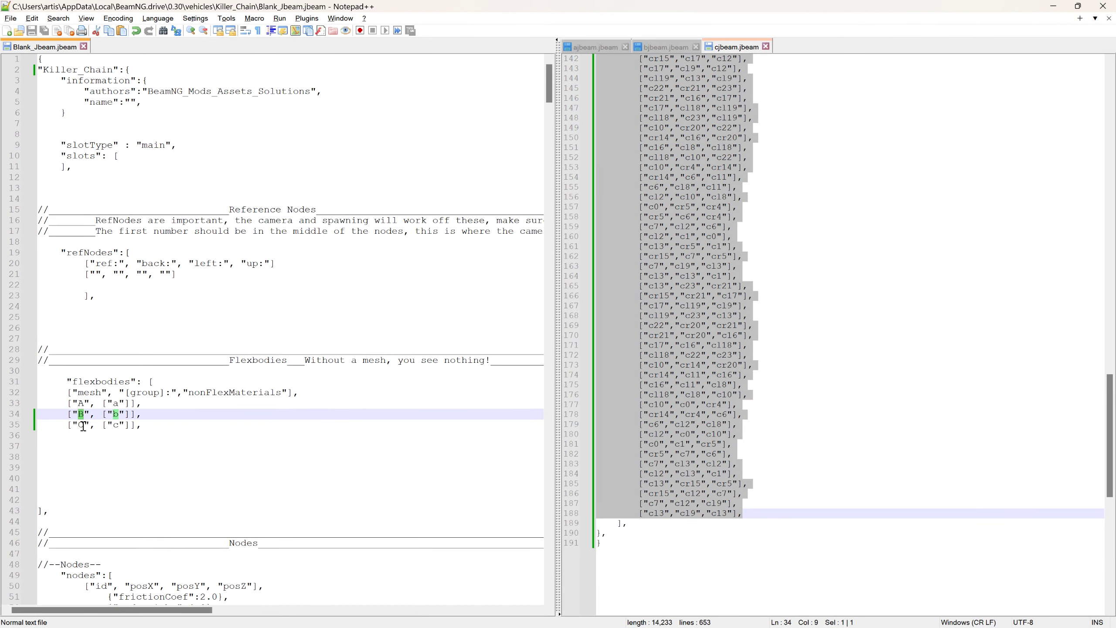
pyautogui.doubleClick(82, 425)
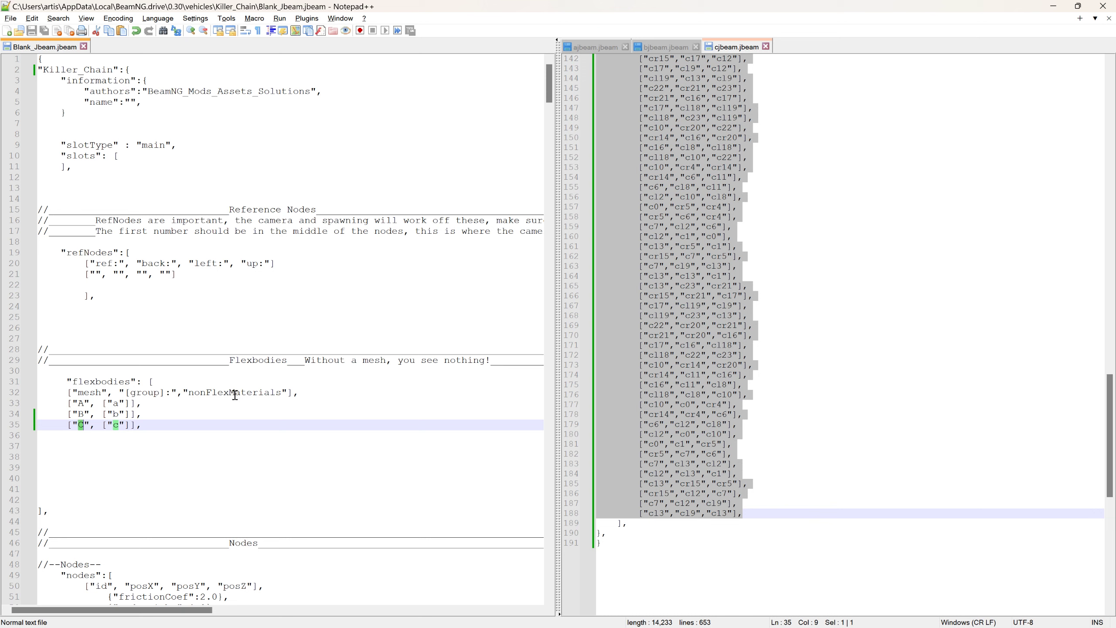
pyautogui.click(83, 404)
pyautogui.doubleClick(81, 414)
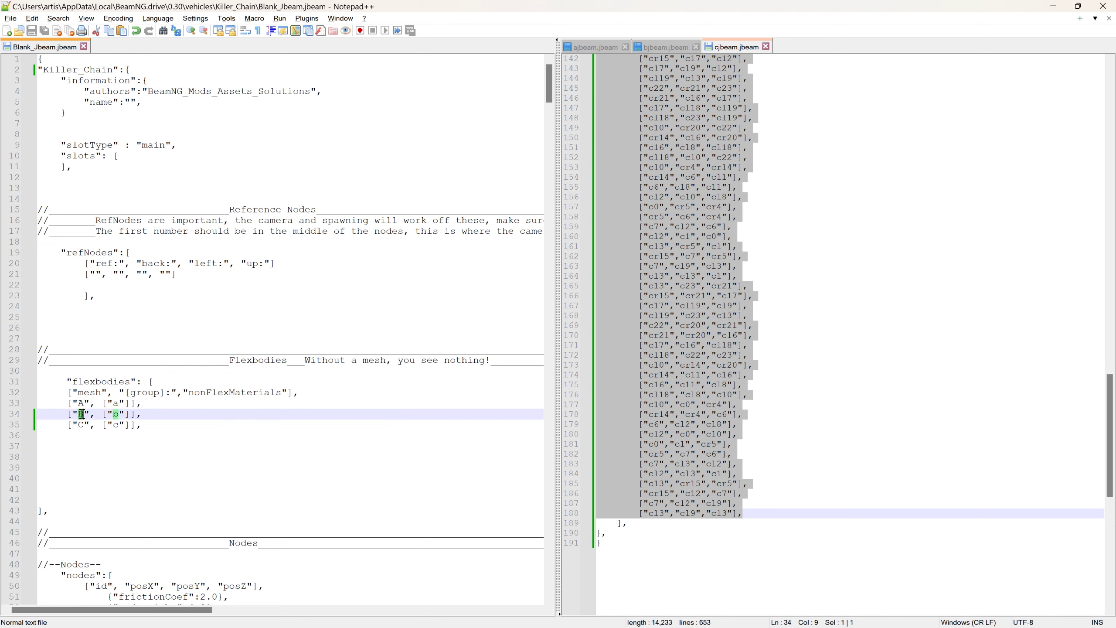
pyautogui.doubleClick(81, 425)
pyautogui.click(93, 434)
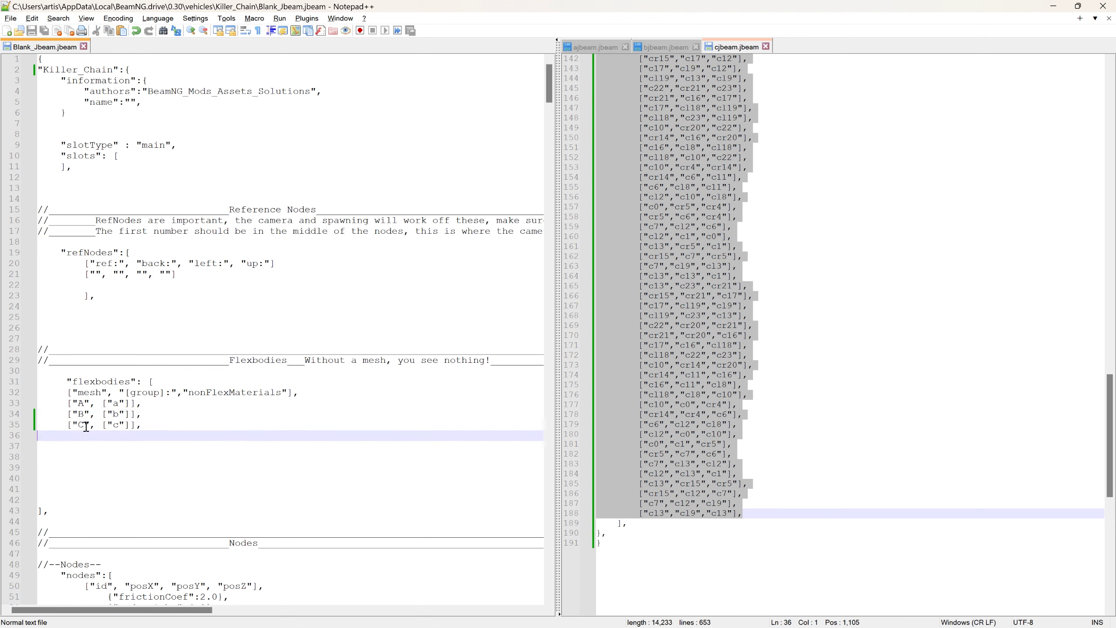
pyautogui.moveTo(85, 426); pyautogui.dragTo(78, 425)
pyautogui.doubleClick(79, 416)
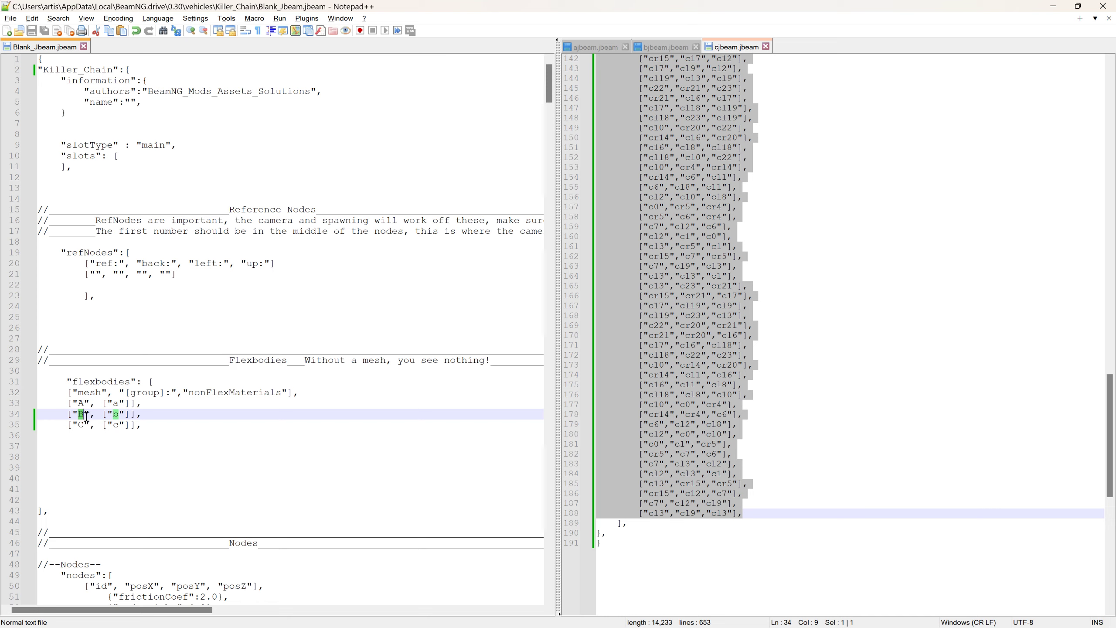
# - Minimize Notepad++ and Blender and start BeamNG.drive from the desktop
pyautogui.click(1054, 6)
pyautogui.click(1054, 6)
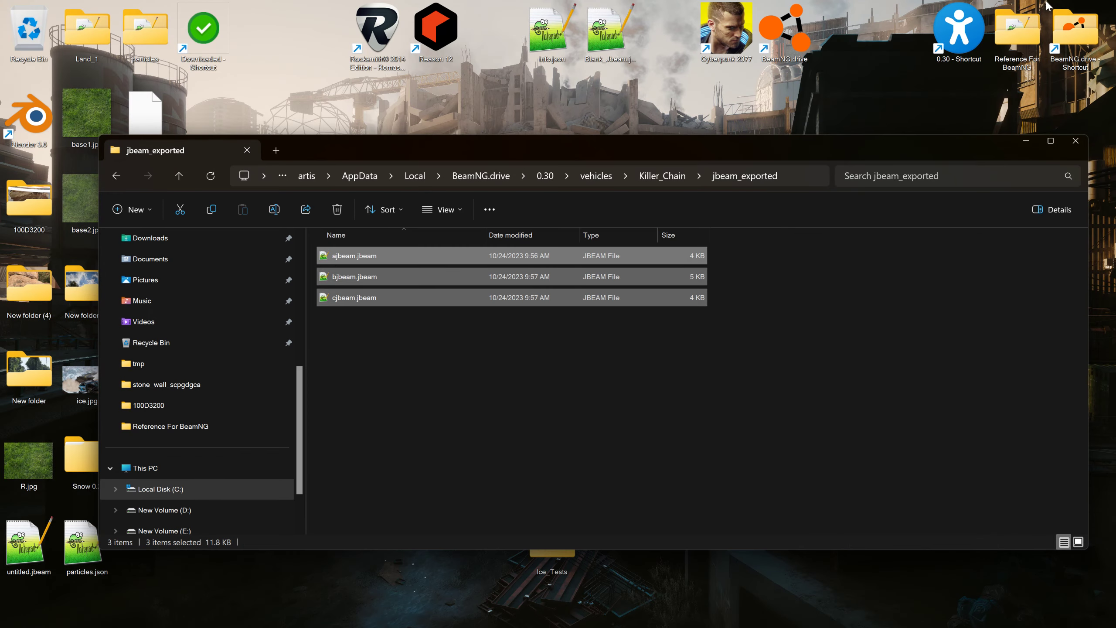
pyautogui.doubleClick(780, 41)
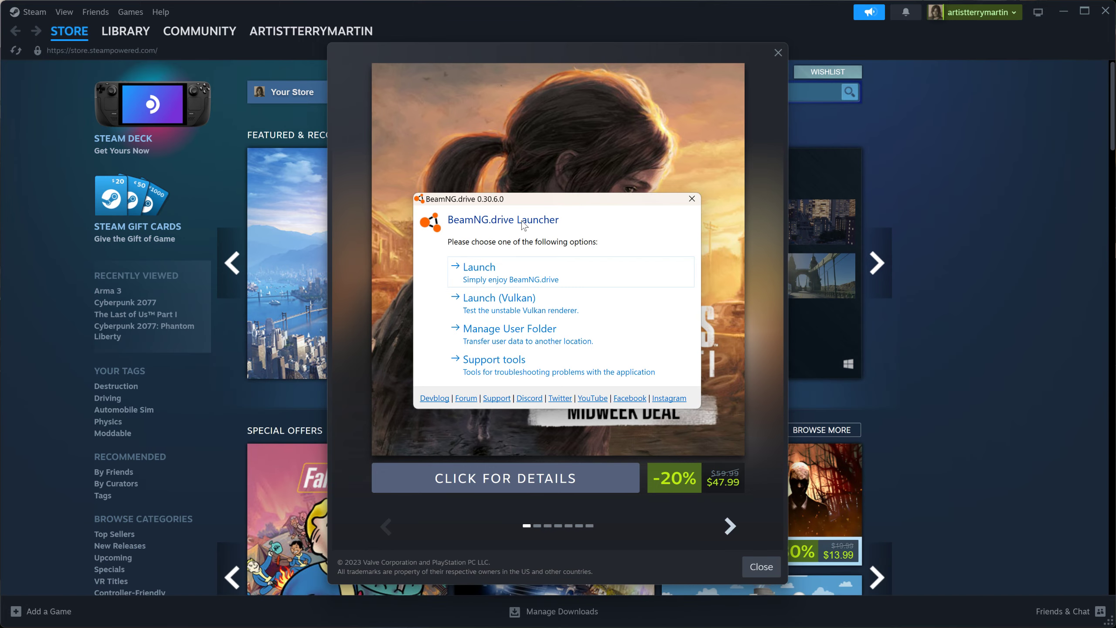
# - Launch BeamNG.drive from its launcher, dismiss the Steam promotion and minimize Steam
pyautogui.click(483, 269)
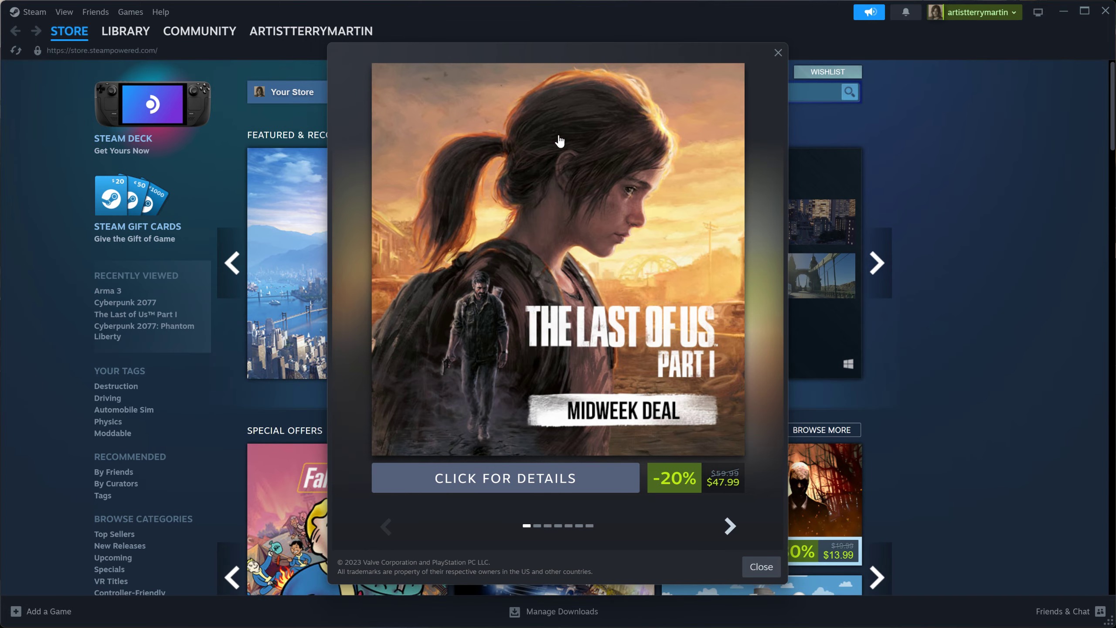
pyautogui.click(778, 53)
pyautogui.moveTo(755, 159)
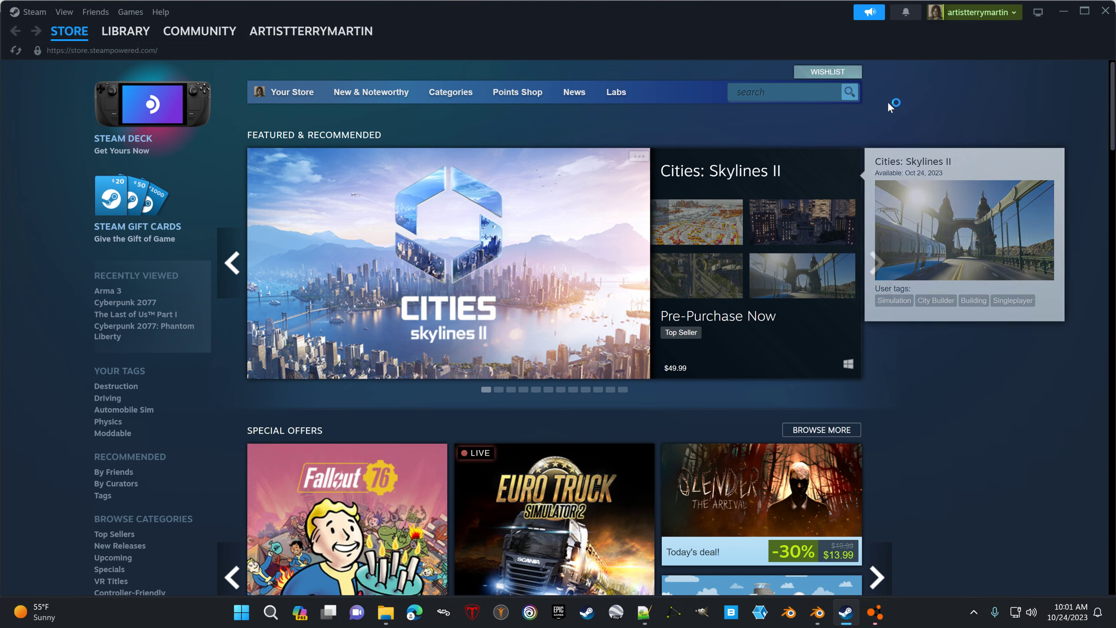
pyautogui.click(1056, 12)
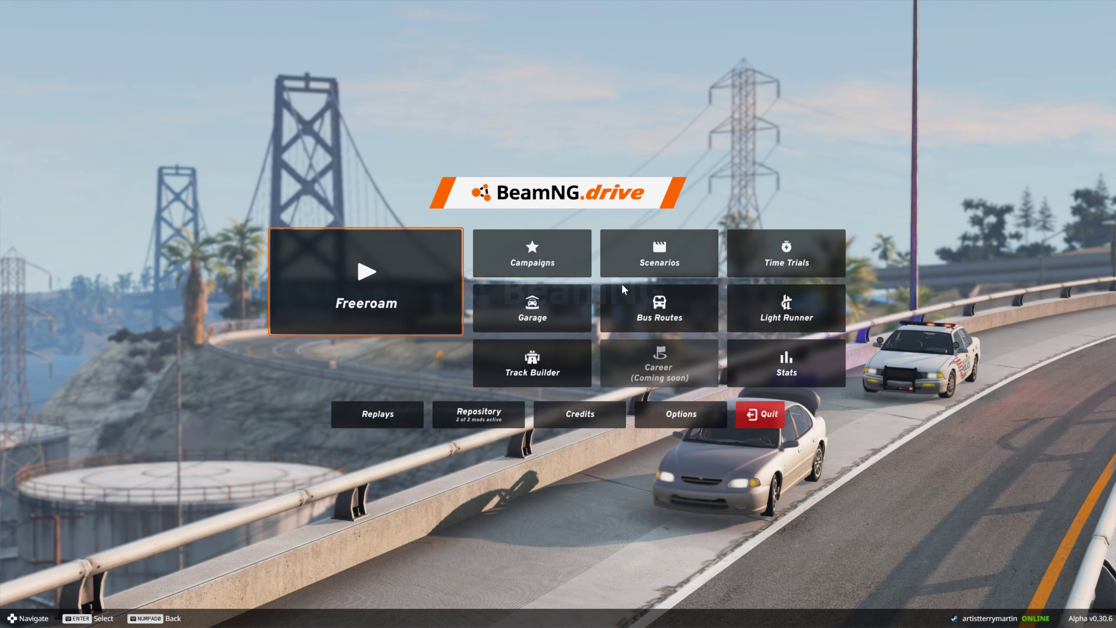
# - Start a Freeroam session on the snowy outrun map at the default north spawn point
pyautogui.click(386, 279)
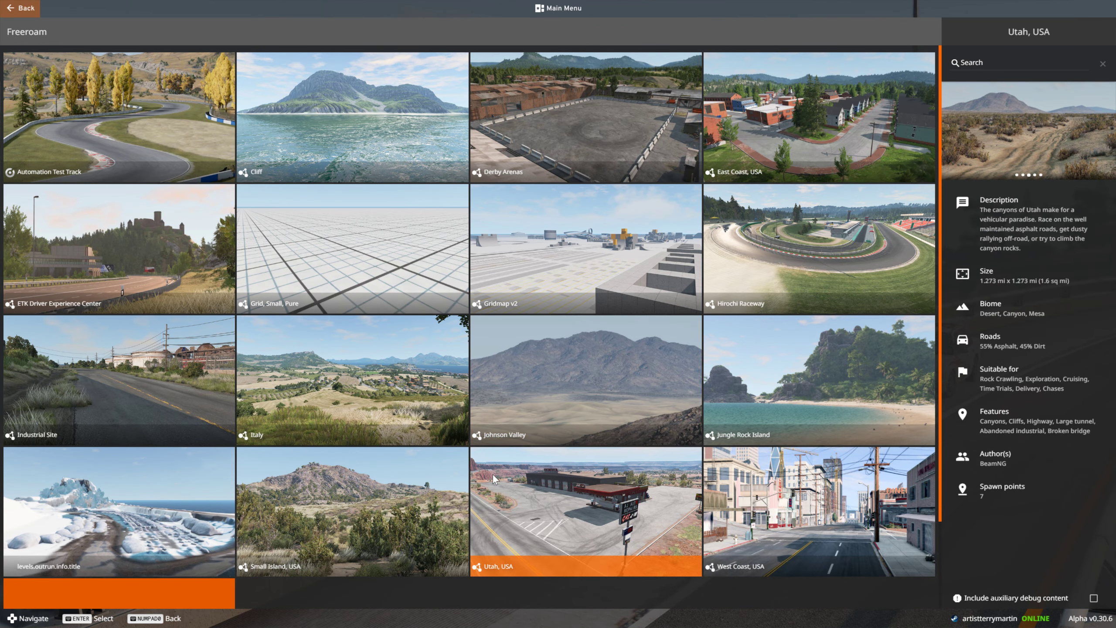
pyautogui.click(129, 513)
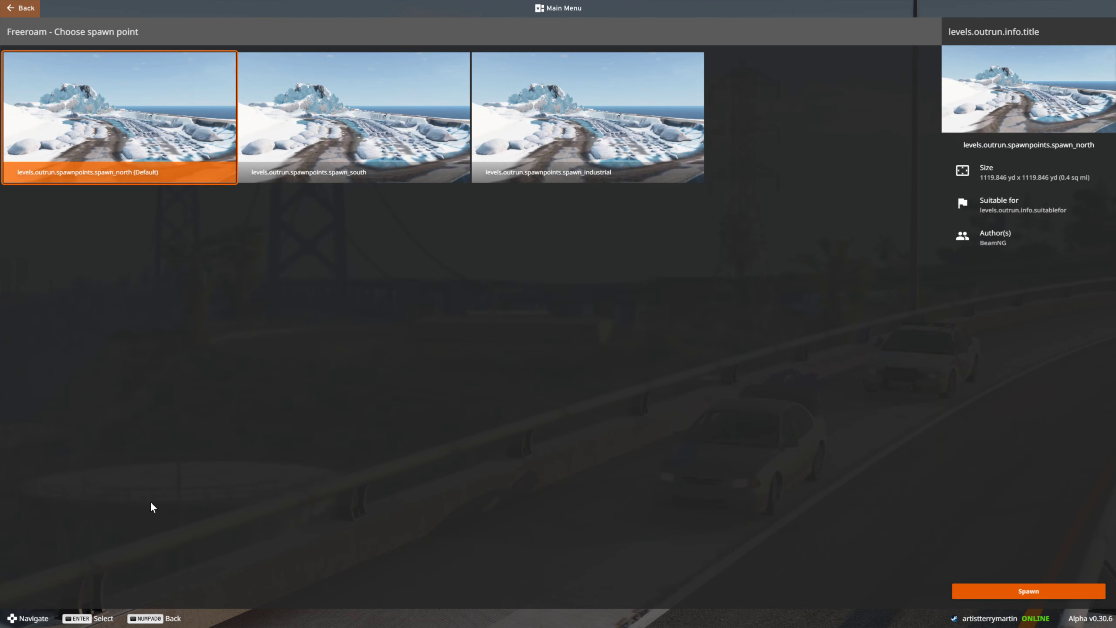
pyautogui.click(1002, 597)
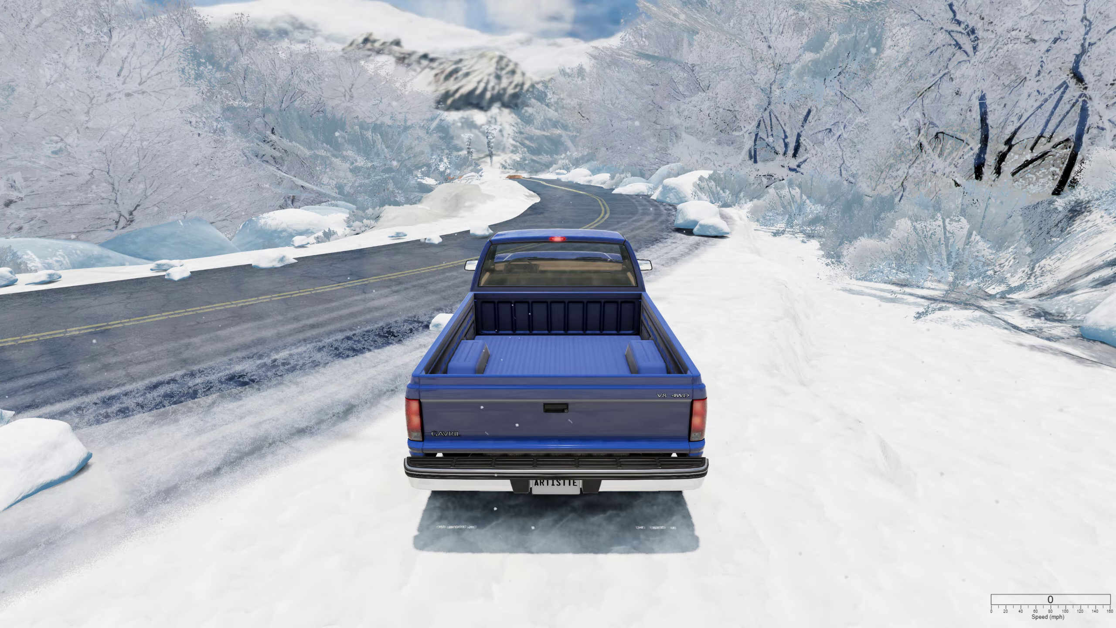
# - Switch to the free camera, move it beside the blue pickup over the road, and lower the audio volume
pyautogui.hotkey('shift', 'c')
pyautogui.press('a')
pyautogui.moveTo(855, 517); pyautogui.dragTo(901, 500, button='right')
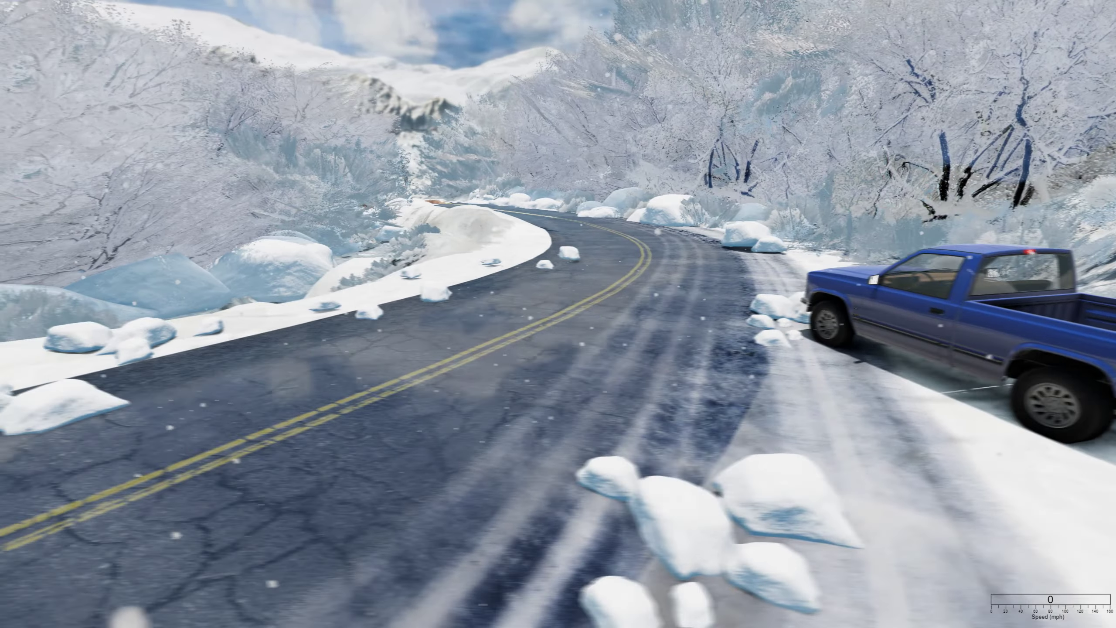
pyautogui.press('a')
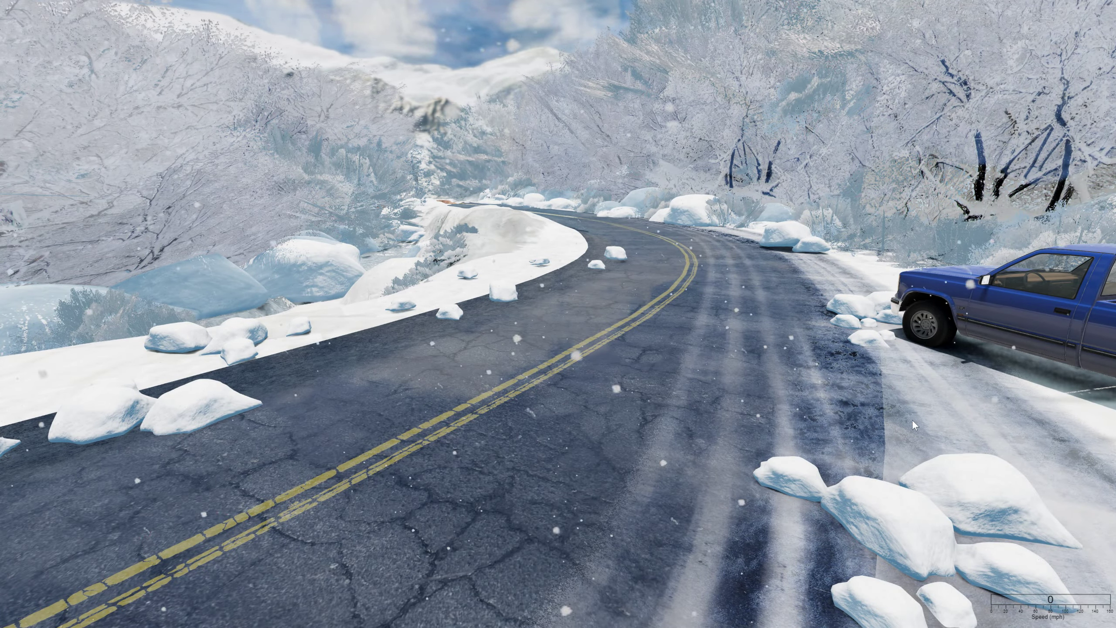
pyautogui.press('XF86AudioLowerVolume')
# - Replace the pickup with the Killer_Chain prop from the vehicle selector
pyautogui.press('Escape')
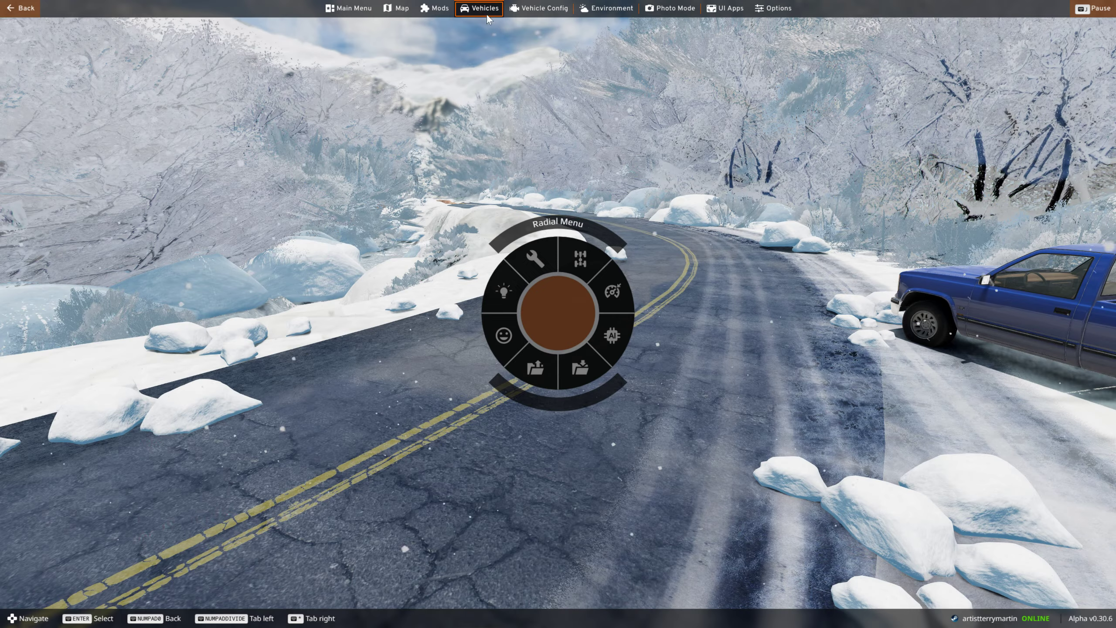
pyautogui.click(487, 13)
pyautogui.scroll(-1, 706, 448)
pyautogui.scroll(-3, 706, 448)
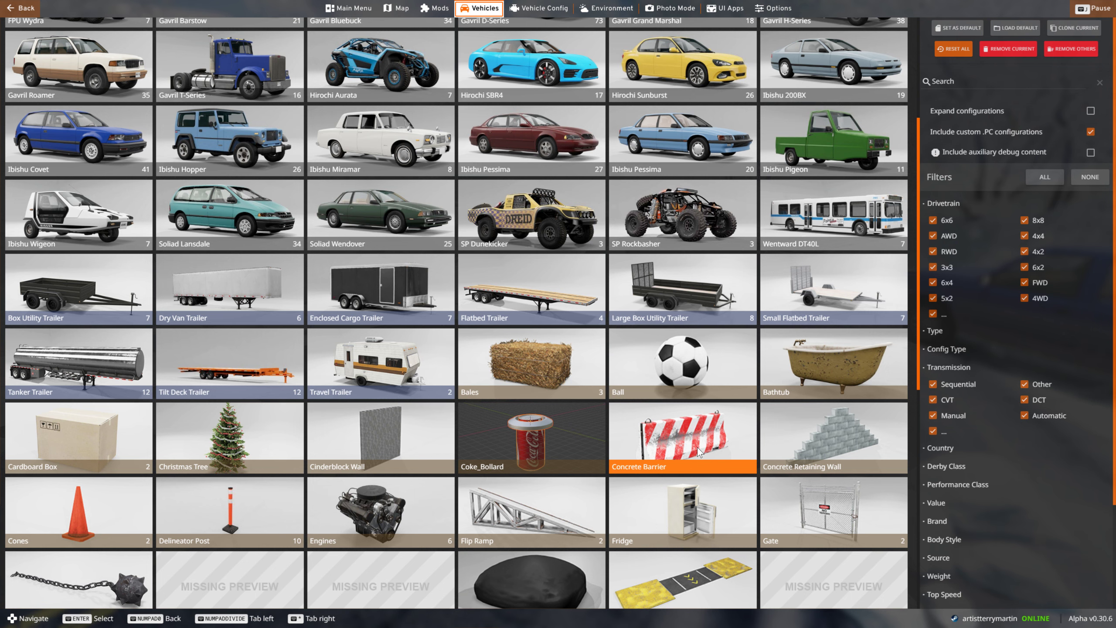
pyautogui.scroll(-1, 698, 447)
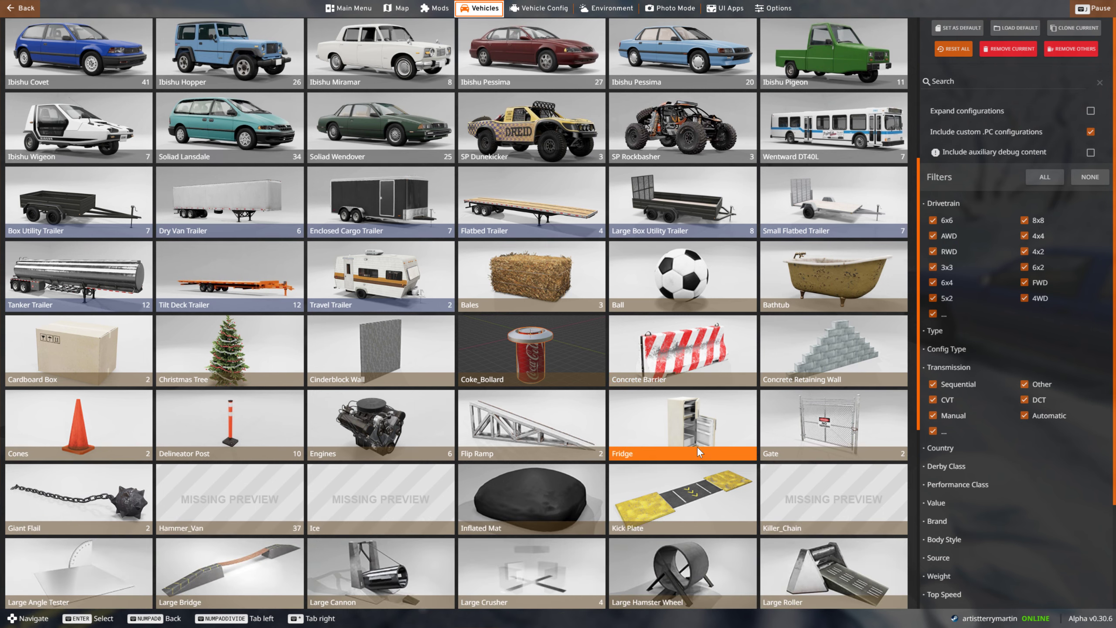
pyautogui.click(804, 510)
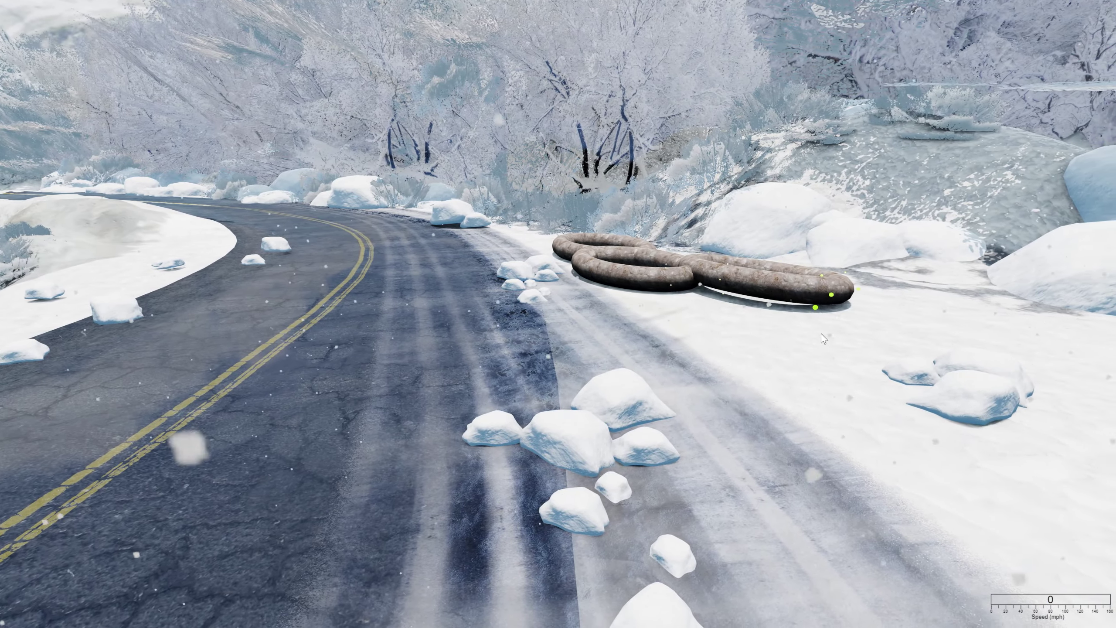
# - Pull the chain links around with the node grabber to test whether they hold together, resetting the chain between tries
pyautogui.keyDown('ctrl'); pyautogui.moveTo(823, 293); pyautogui.dragTo(477, 68); pyautogui.keyUp('ctrl')
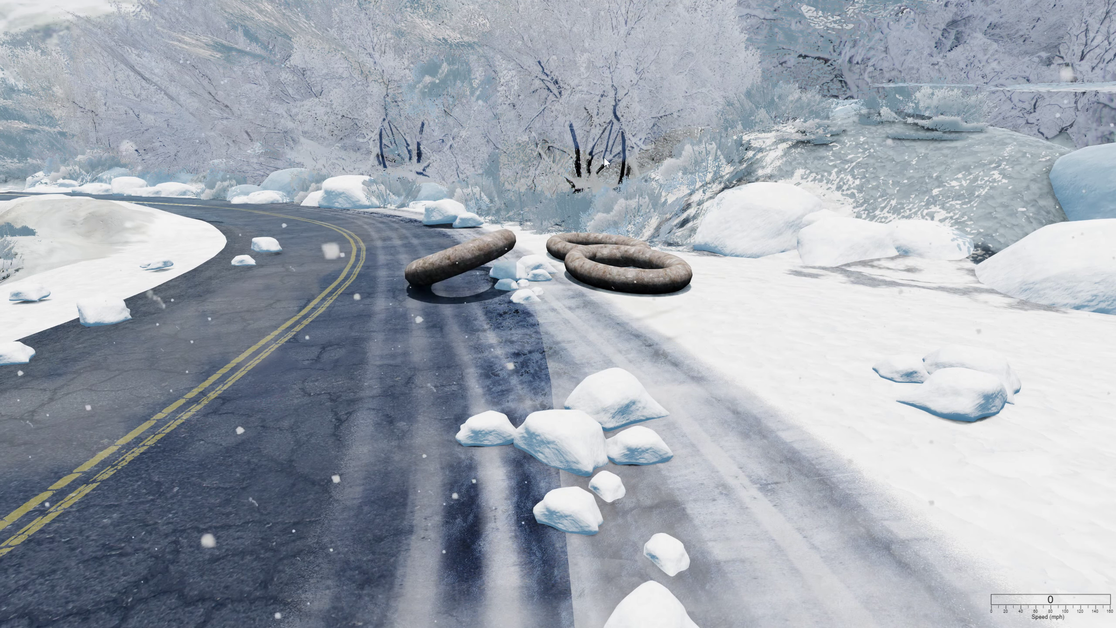
pyautogui.keyDown('ctrl'); pyautogui.moveTo(573, 263); pyautogui.dragTo(501, 196); pyautogui.keyUp('ctrl')
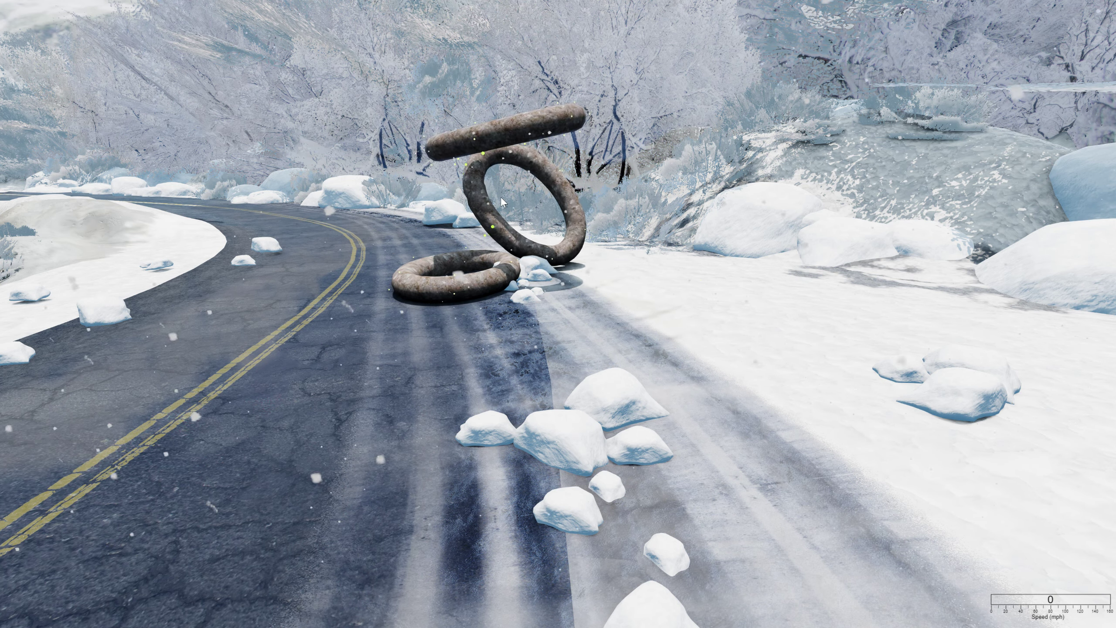
pyautogui.keyDown('ctrl'); pyautogui.moveTo(508, 238); pyautogui.dragTo(454, 118); pyautogui.keyUp('ctrl')
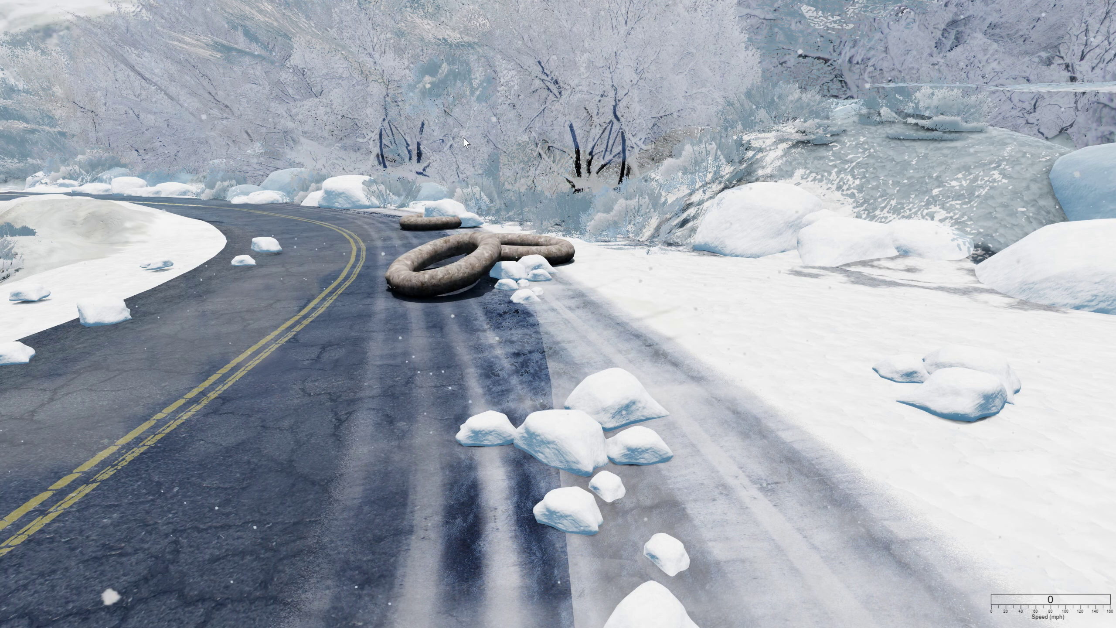
pyautogui.press('r')
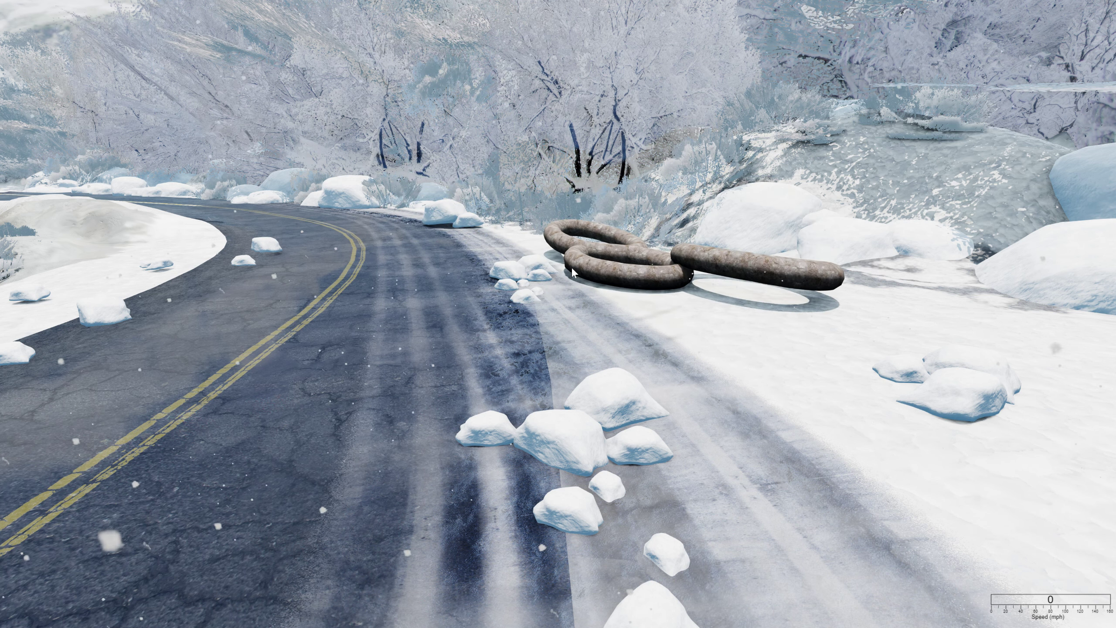
pyautogui.keyDown('ctrl'); pyautogui.moveTo(587, 260); pyautogui.dragTo(635, 43); pyautogui.keyUp('ctrl')
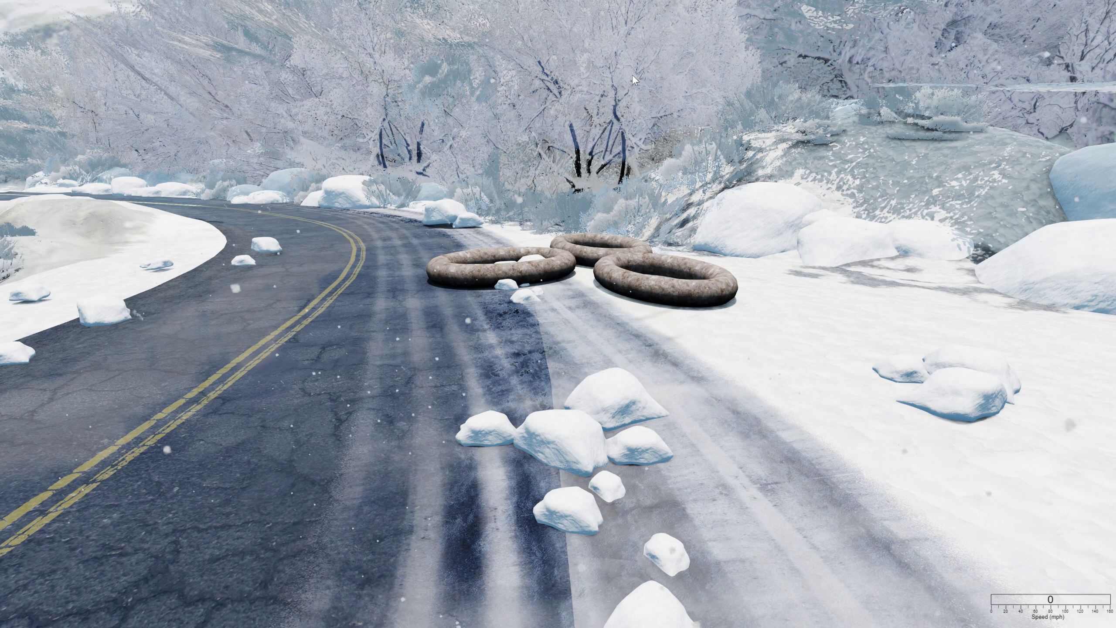
# - Switch away from the game and minimize Steam, BeamNG.drive and the folder window to reach the desktop
pyautogui.hotkey('alt', 'Tab')
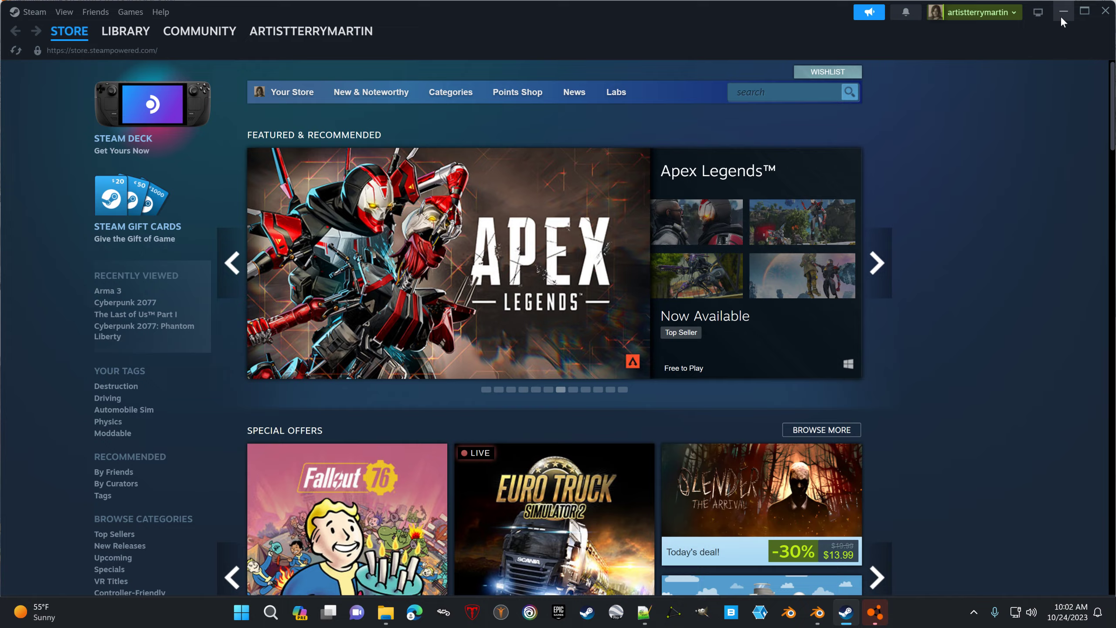
pyautogui.click(1063, 12)
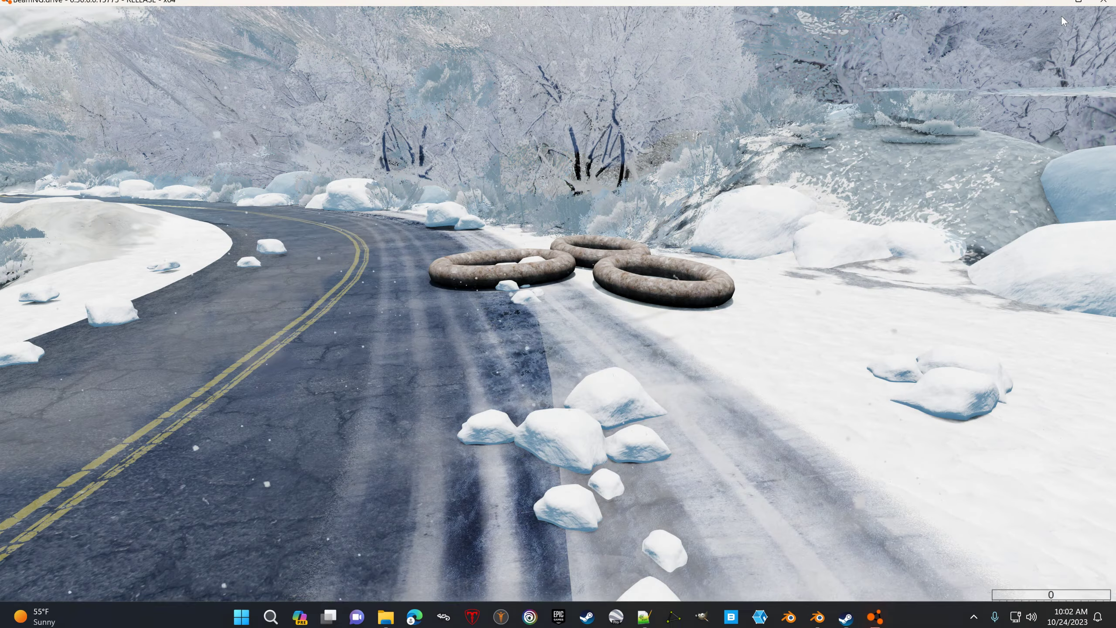
pyautogui.click(1051, 4)
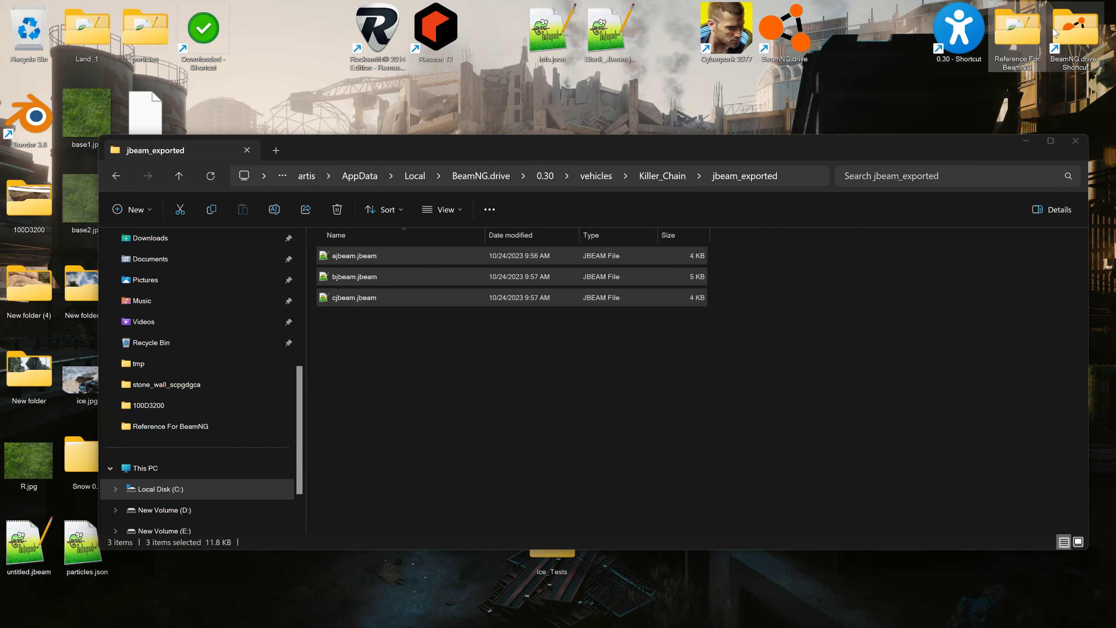
pyautogui.click(1026, 142)
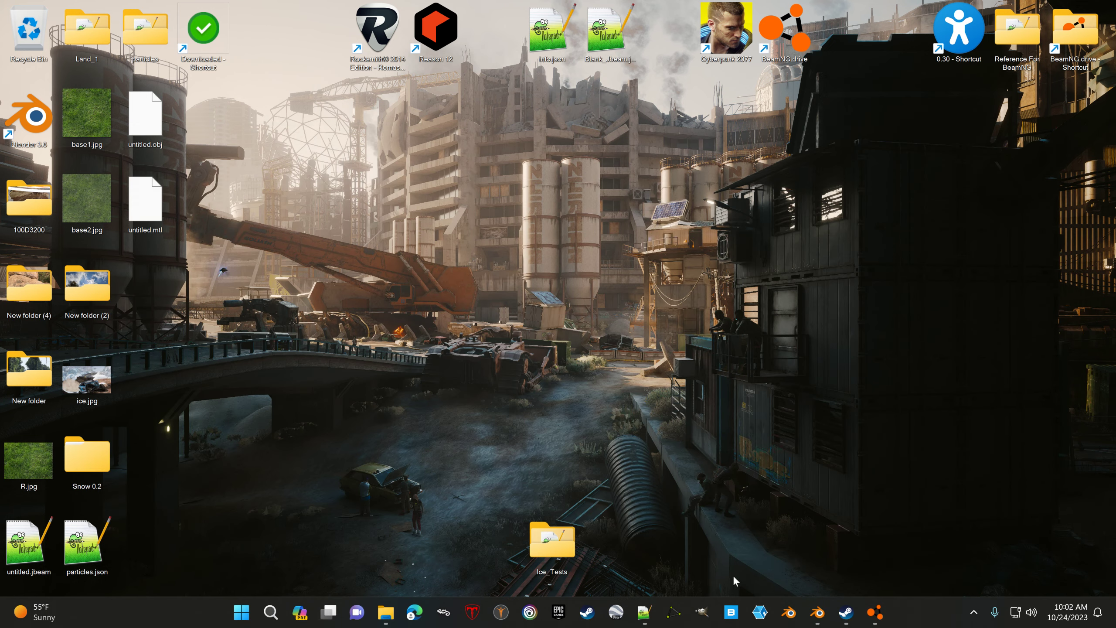
# - Open Blank_Jbeam.jbeam from the Killer_Chain folder in NodeBEAM Editor, arranging the two windows for the file transfer
pyautogui.click(674, 612)
pyautogui.click(386, 612)
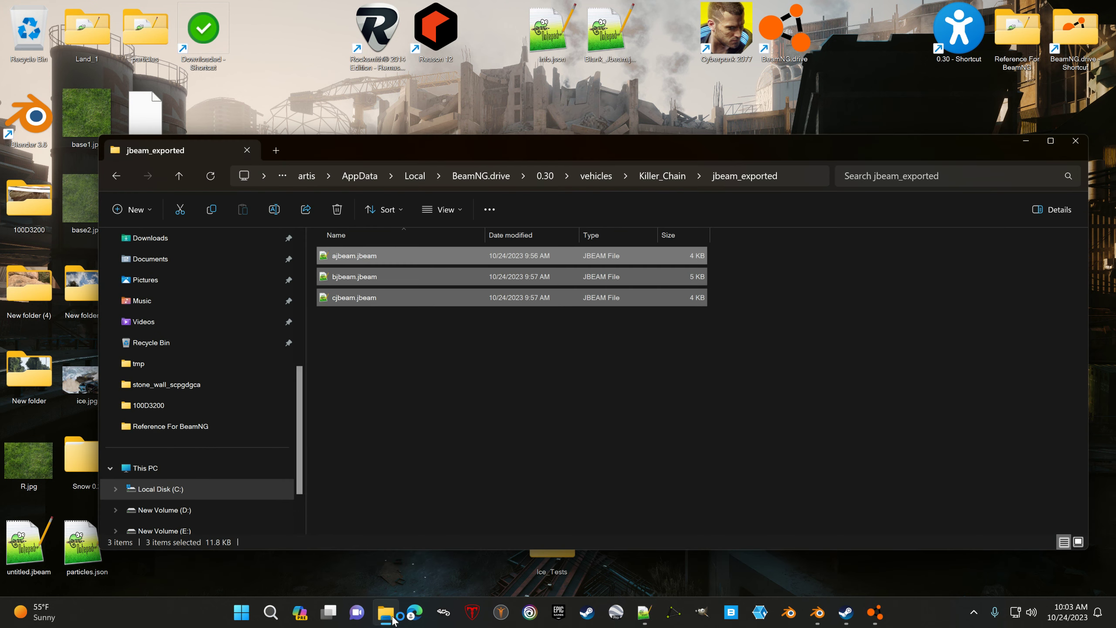
pyautogui.click(656, 175)
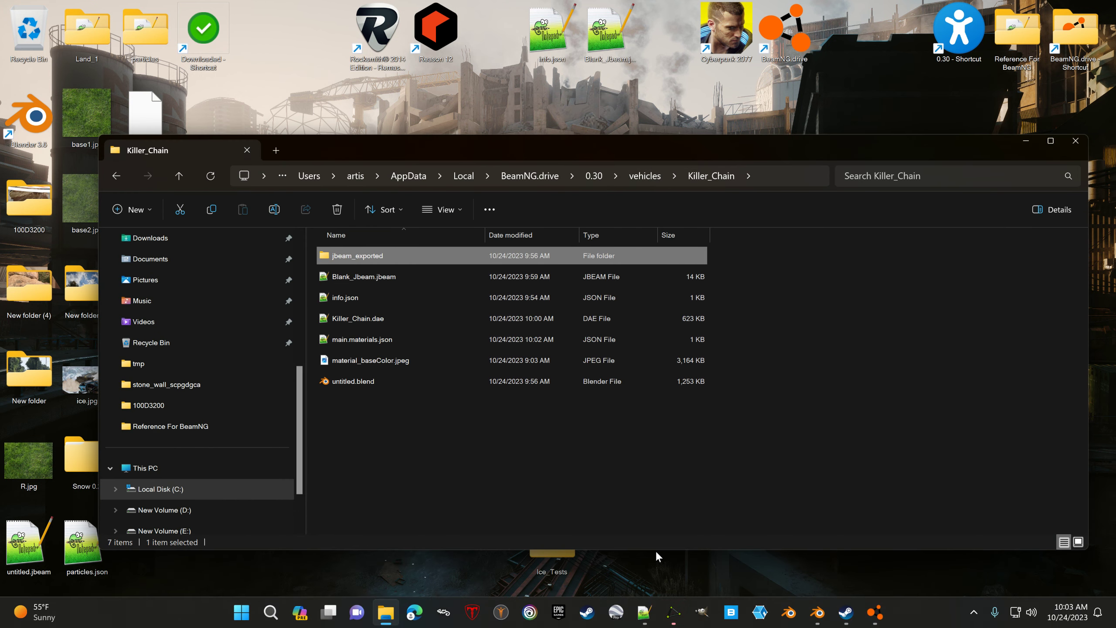
pyautogui.click(674, 613)
pyautogui.moveTo(725, 435); pyautogui.dragTo(901, 549)
pyautogui.moveTo(460, 150); pyautogui.dragTo(327, 58)
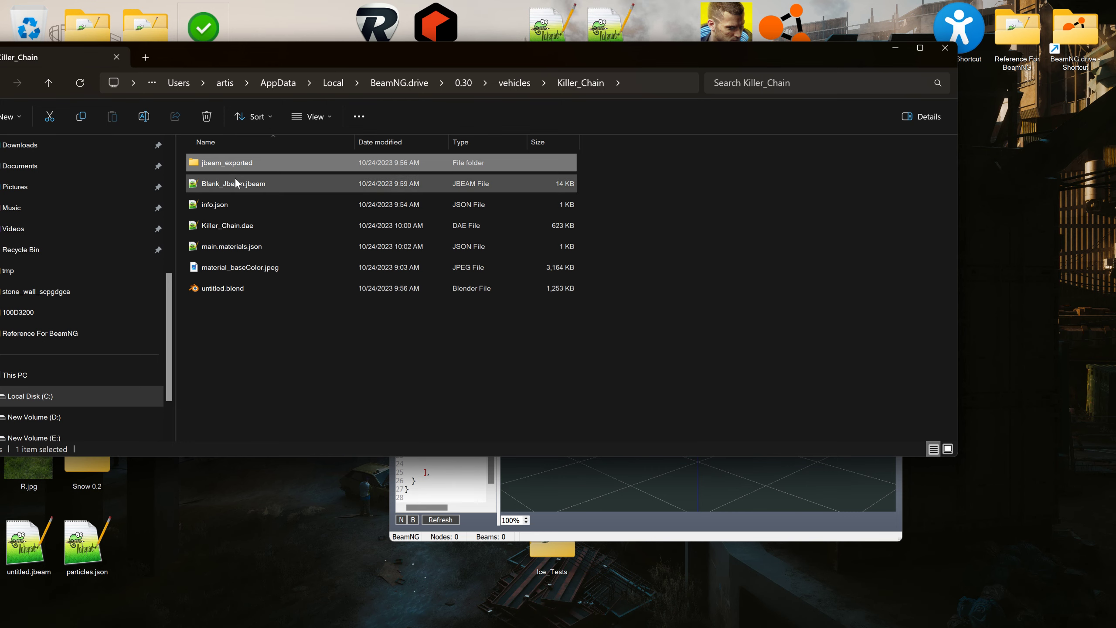
pyautogui.moveTo(236, 180); pyautogui.dragTo(674, 500)
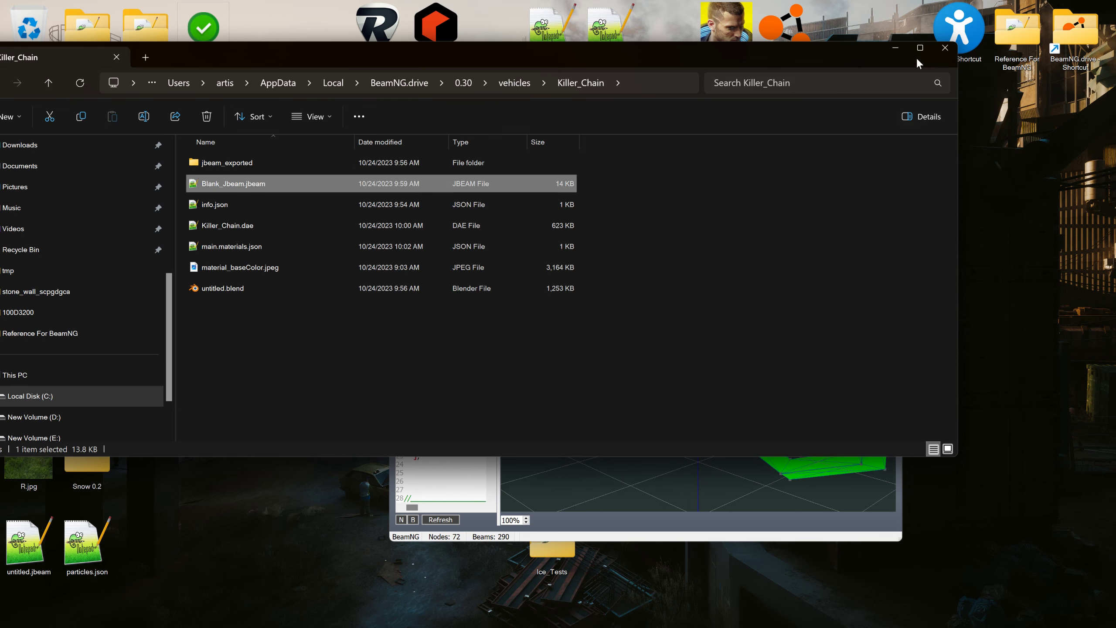
# - Minimize the folder window, maximize NodeBEAM Editor and examine where the chain links interlock in the 3D view
pyautogui.click(896, 48)
pyautogui.moveTo(784, 302); pyautogui.dragTo(752, 321, button='middle')
pyautogui.scroll(3, 755, 305)
pyautogui.doubleClick(743, 194)
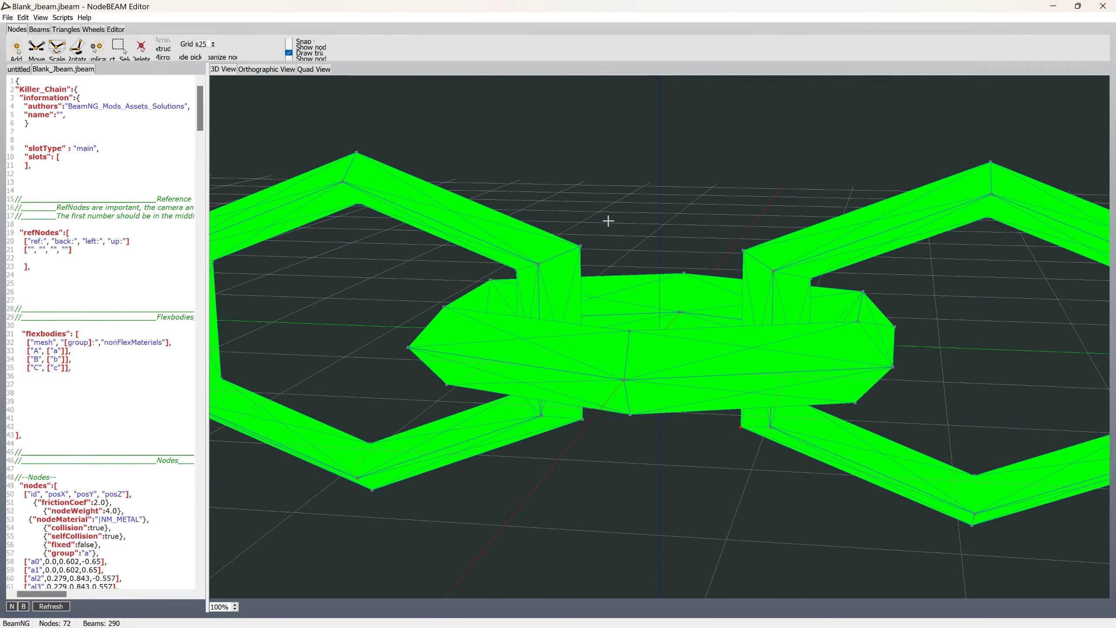
pyautogui.moveTo(658, 203)
pyautogui.mouseDown(button='middle')
pyautogui.moveTo(677, 200)
pyautogui.moveTo(673, 216)
pyautogui.moveTo(675, 207)
pyautogui.moveTo(648, 208)
pyautogui.mouseUp(button='middle')
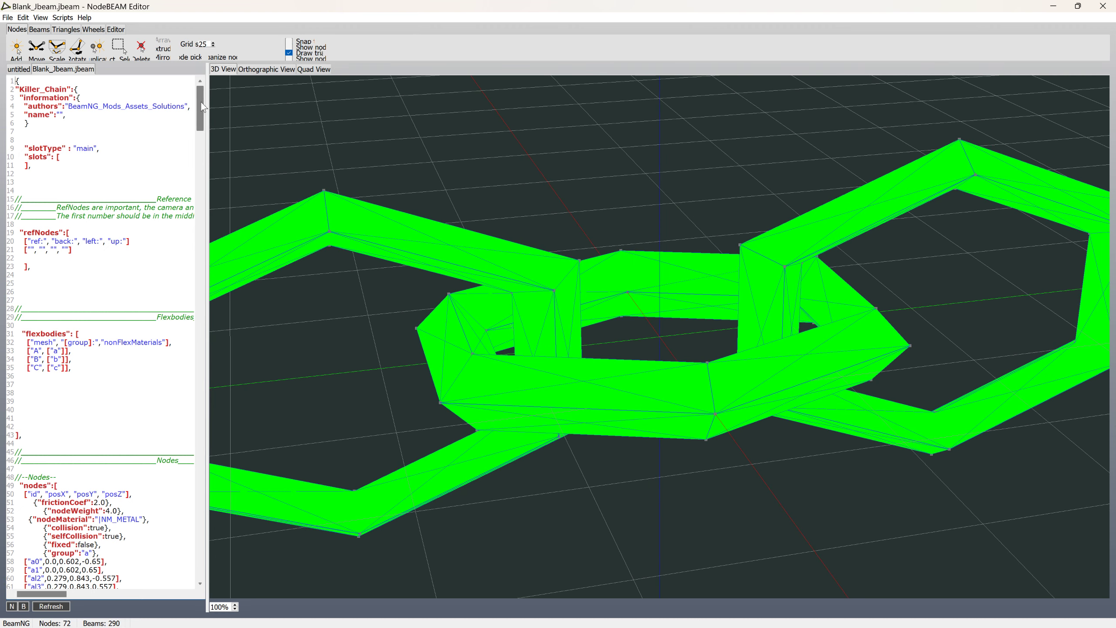
# - Widen the code pane and place the text cursor on an empty line after the last beam, above the Triangles heading
pyautogui.moveTo(200, 102); pyautogui.dragTo(210, 202)
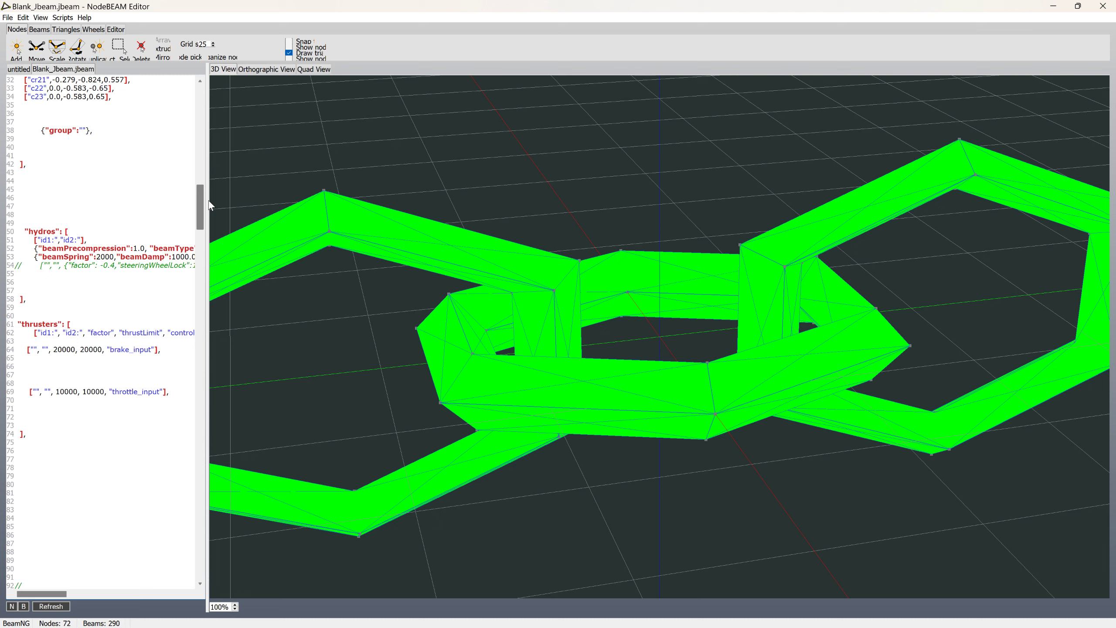
pyautogui.moveTo(209, 201); pyautogui.dragTo(217, 237)
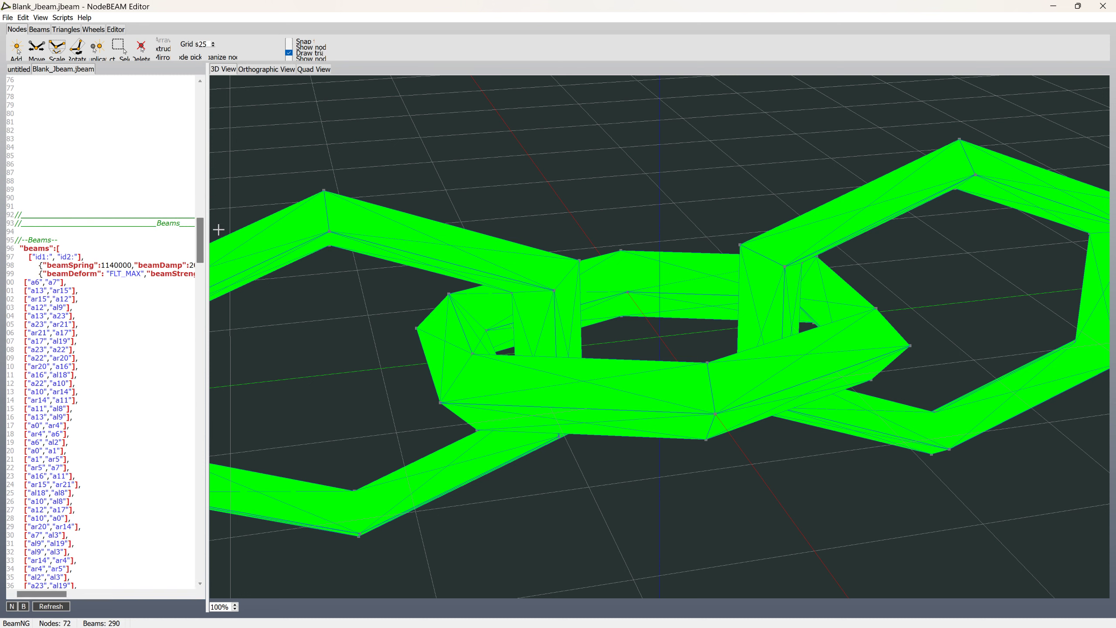
pyautogui.moveTo(206, 194); pyautogui.dragTo(283, 189)
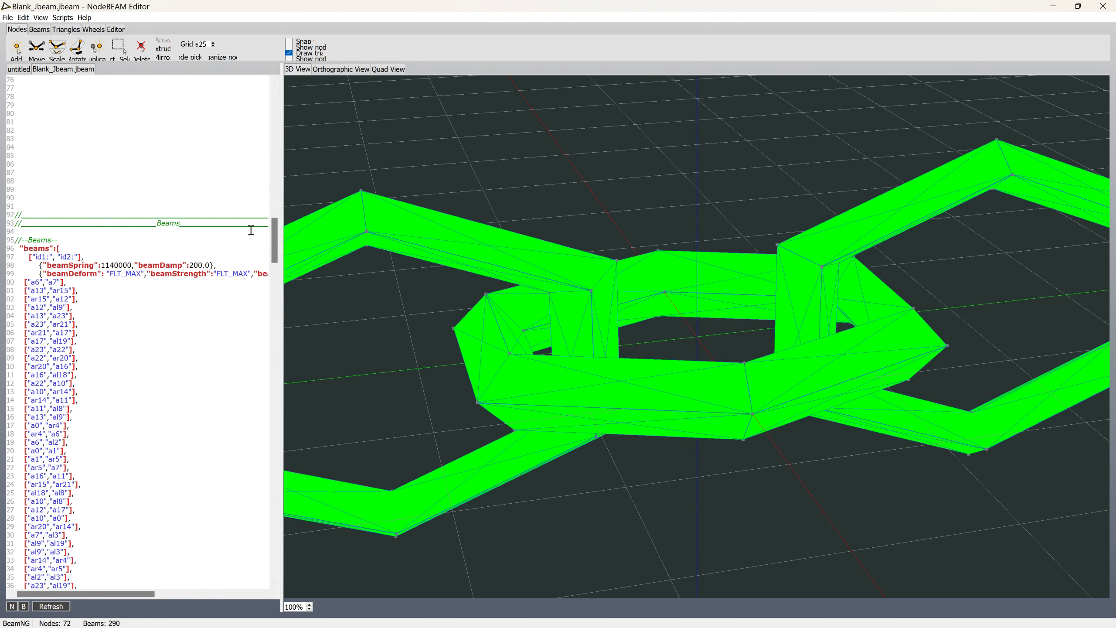
pyautogui.moveTo(275, 237); pyautogui.dragTo(303, 444)
pyautogui.click(21, 363)
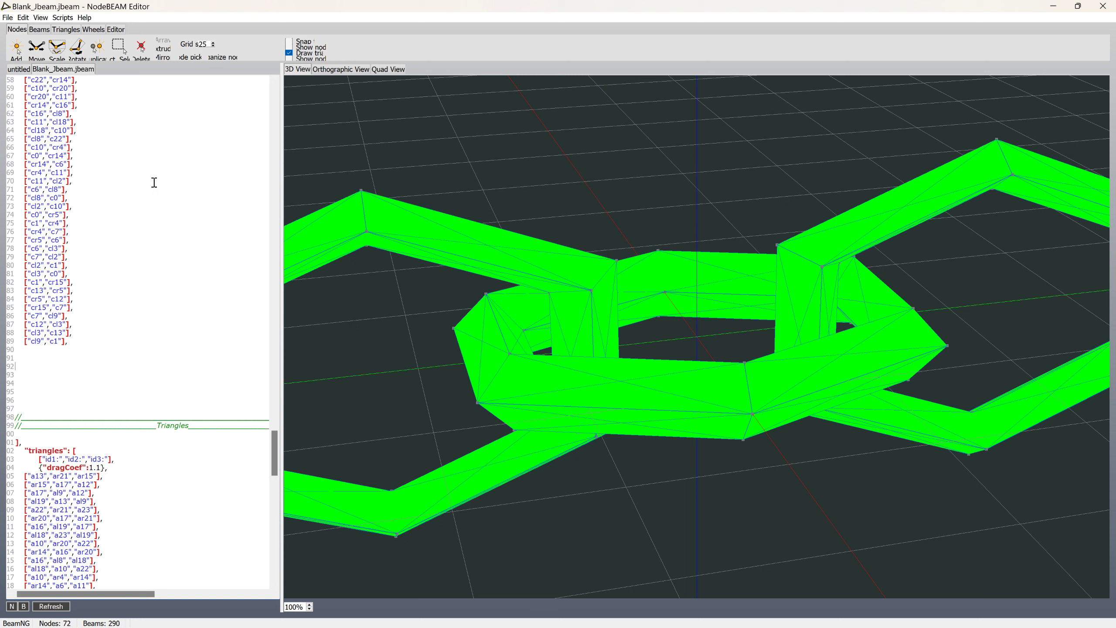
# - Add a single beam between node br7 of the middle link and node c17 of the neighbouring link
pyautogui.click(40, 30)
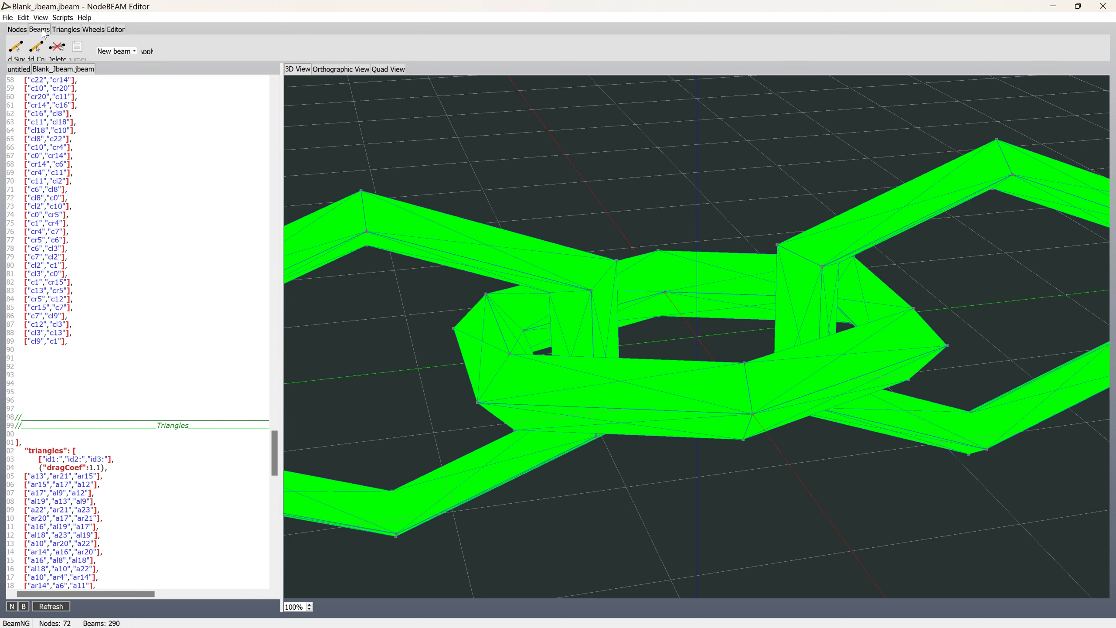
pyautogui.click(19, 56)
pyautogui.click(538, 318)
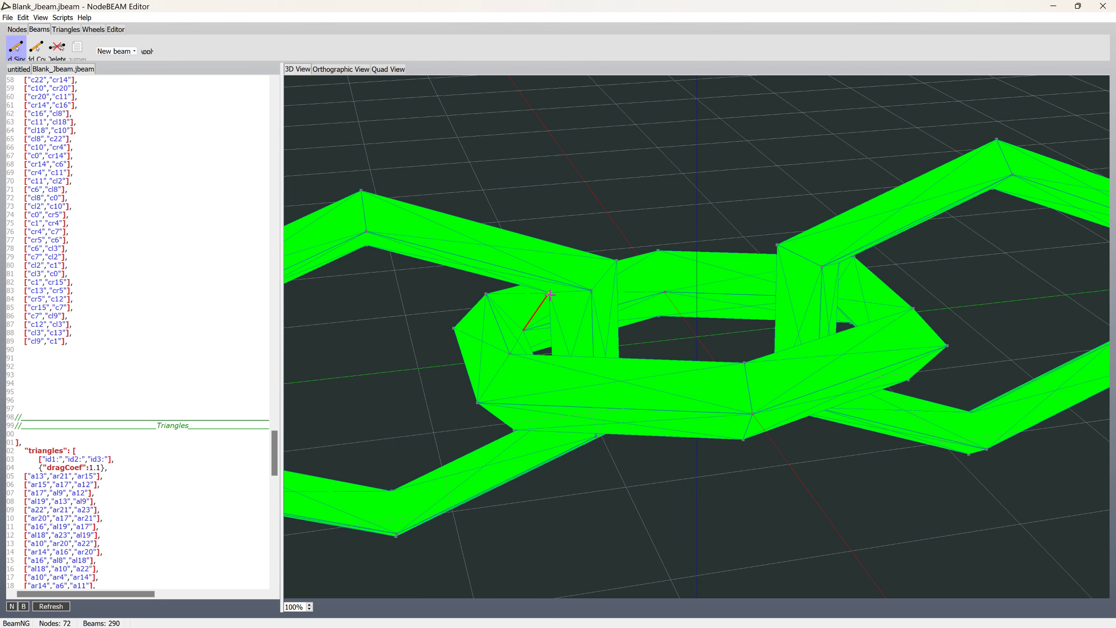
pyautogui.click(550, 293)
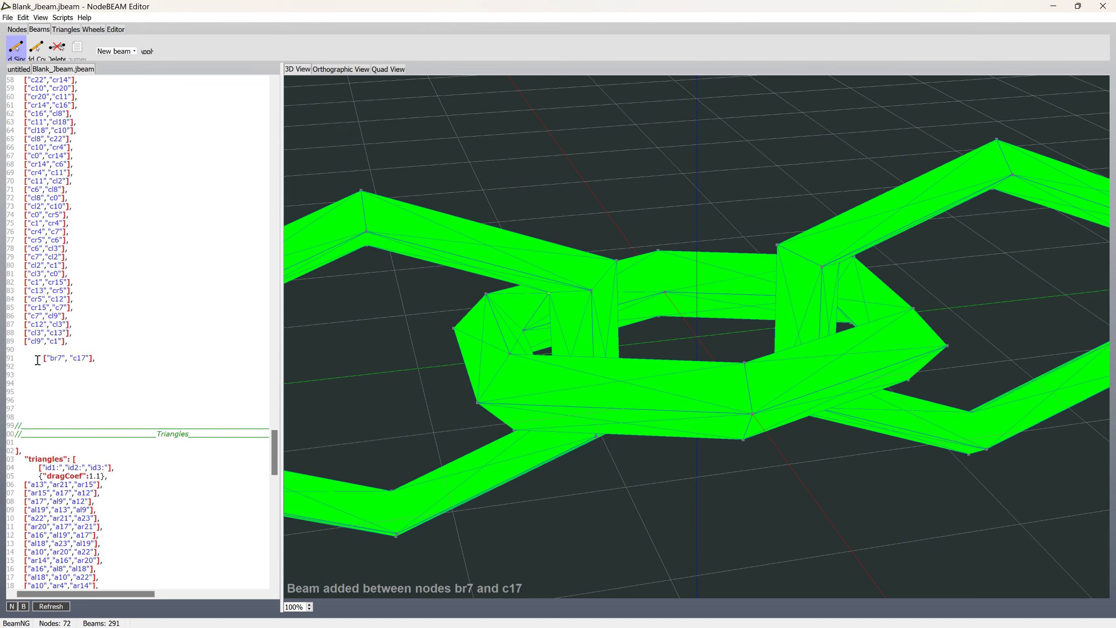
pyautogui.scroll(-1, 488, 327)
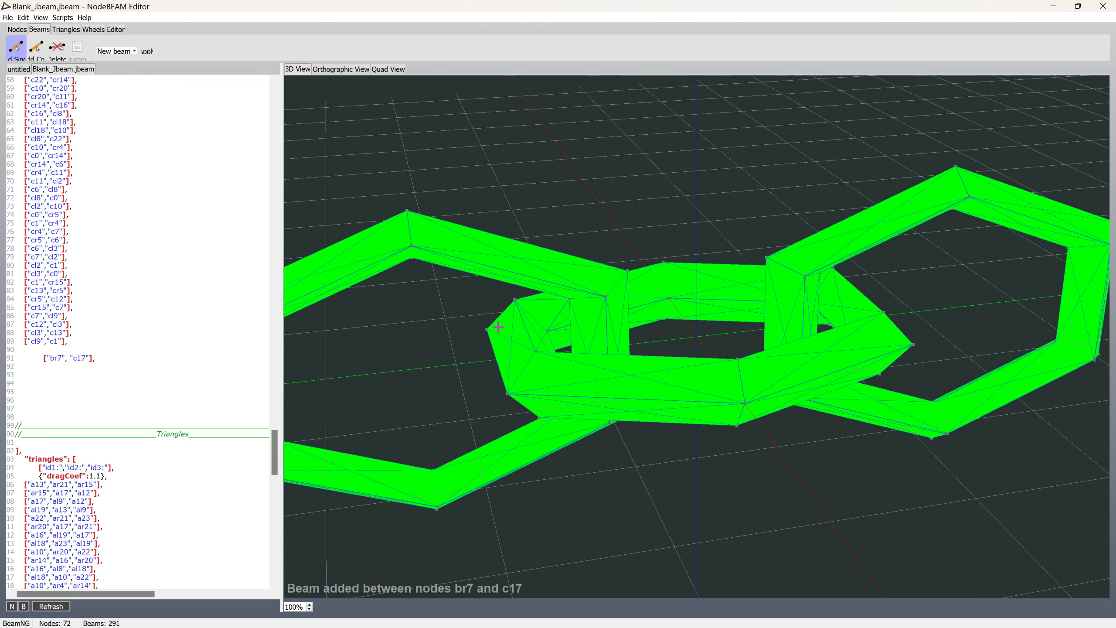
# - Add beams bl6–c17, c16–bl6 and c16–br7 where the middle link meets the c link
pyautogui.moveTo(488, 327); pyautogui.dragTo(608, 373, button='middle')
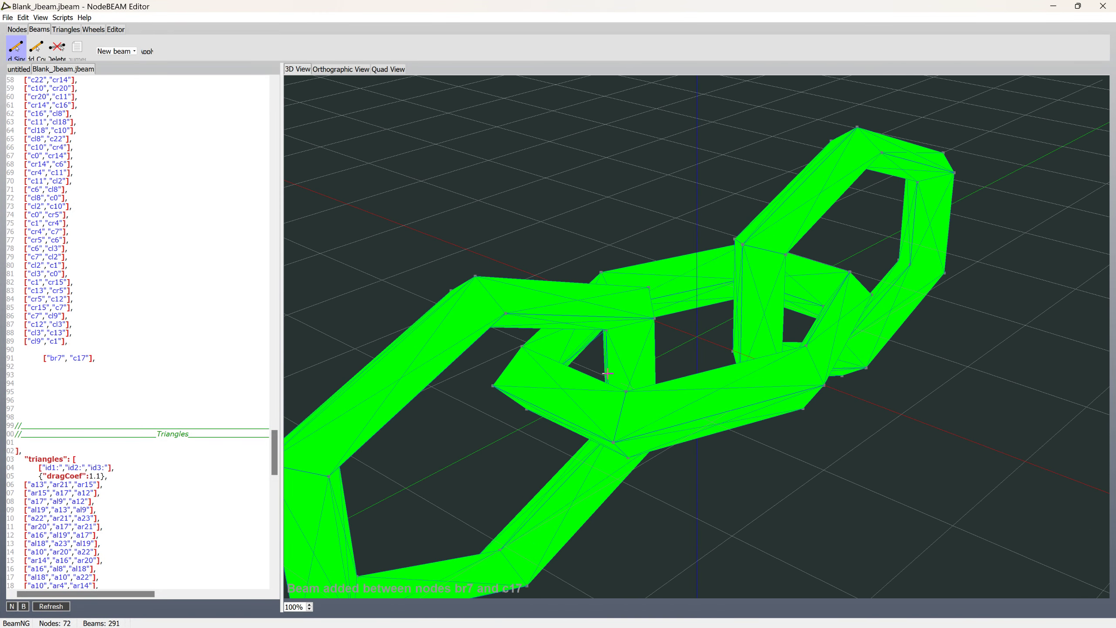
pyautogui.moveTo(606, 330)
pyautogui.mouseDown(button='middle')
pyautogui.moveTo(607, 344)
pyautogui.moveTo(594, 317)
pyautogui.moveTo(612, 315)
pyautogui.mouseUp(button='middle')
pyautogui.click(604, 329)
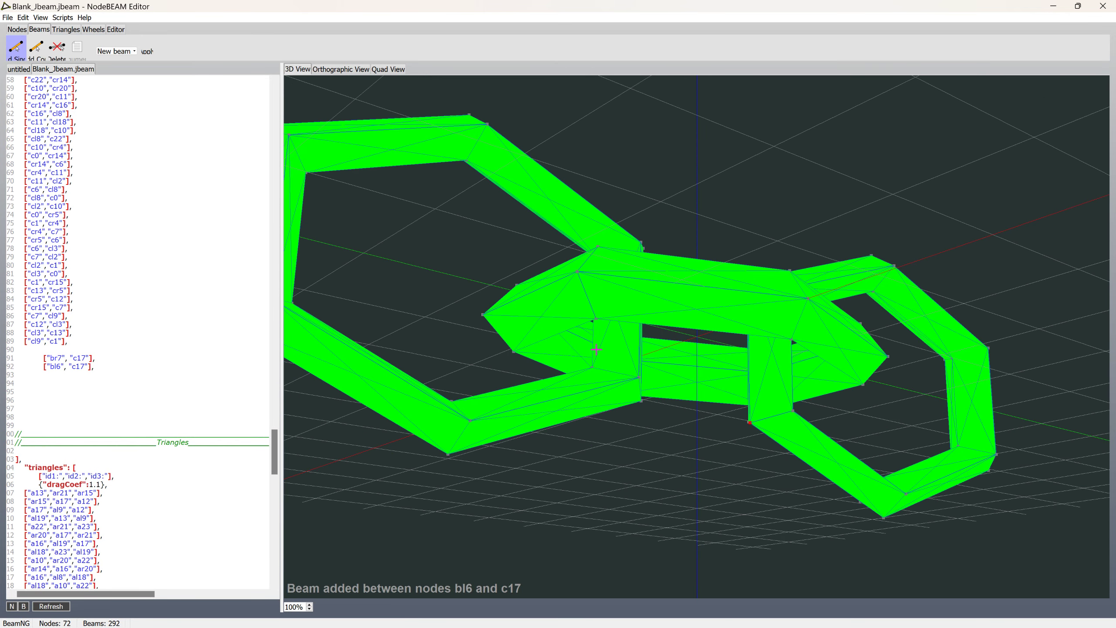
pyautogui.moveTo(593, 366); pyautogui.dragTo(574, 326, button='middle')
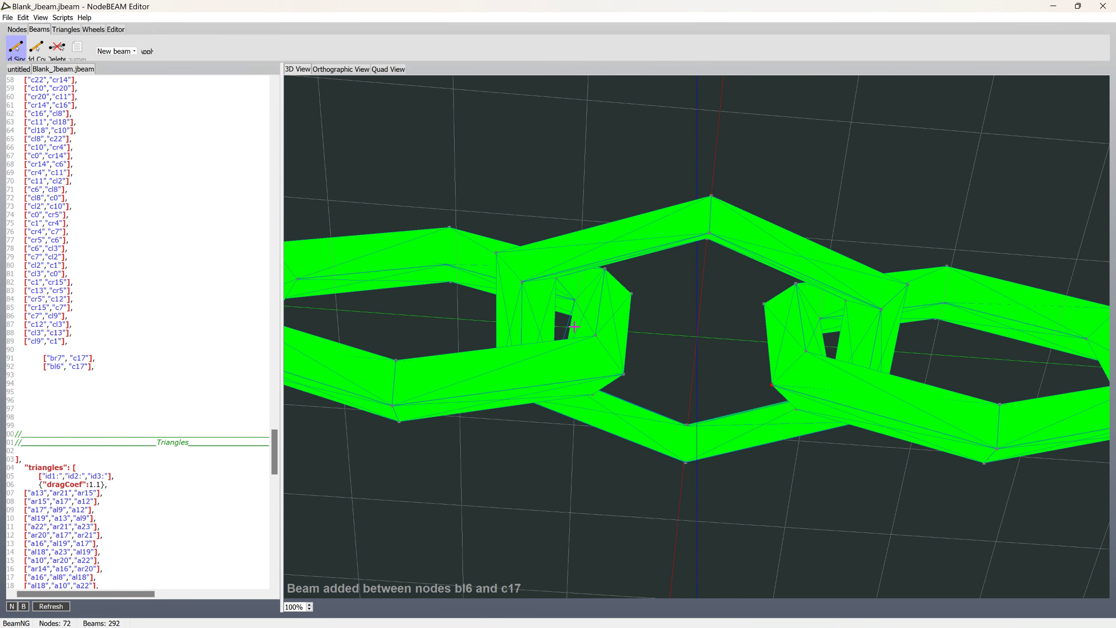
pyautogui.click(557, 283)
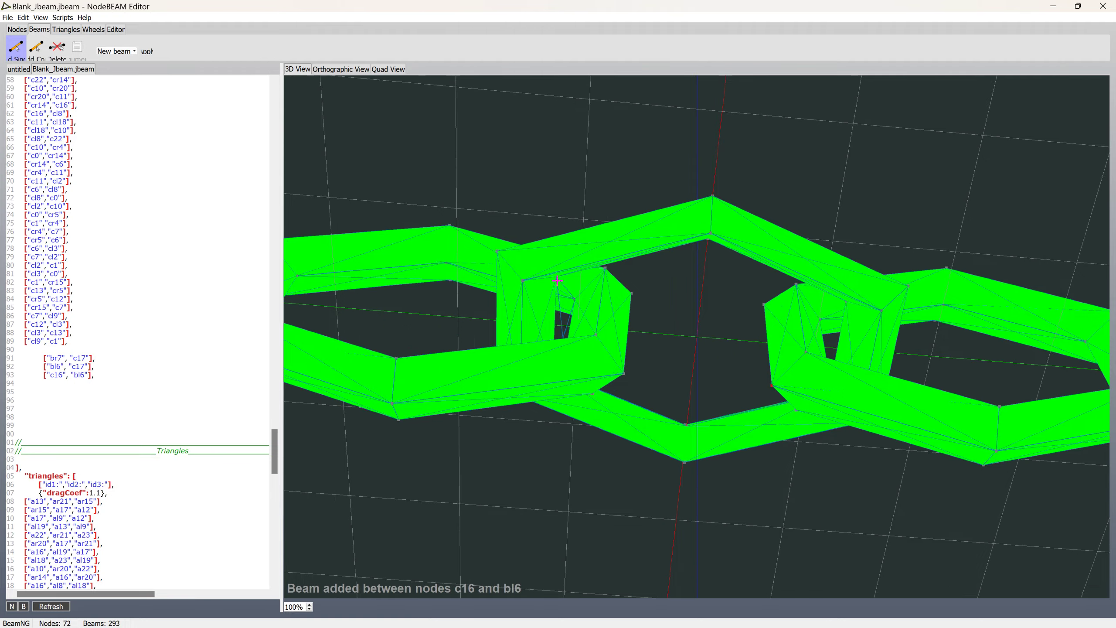
pyautogui.moveTo(558, 282); pyautogui.dragTo(592, 346, button='middle')
pyautogui.click(551, 304)
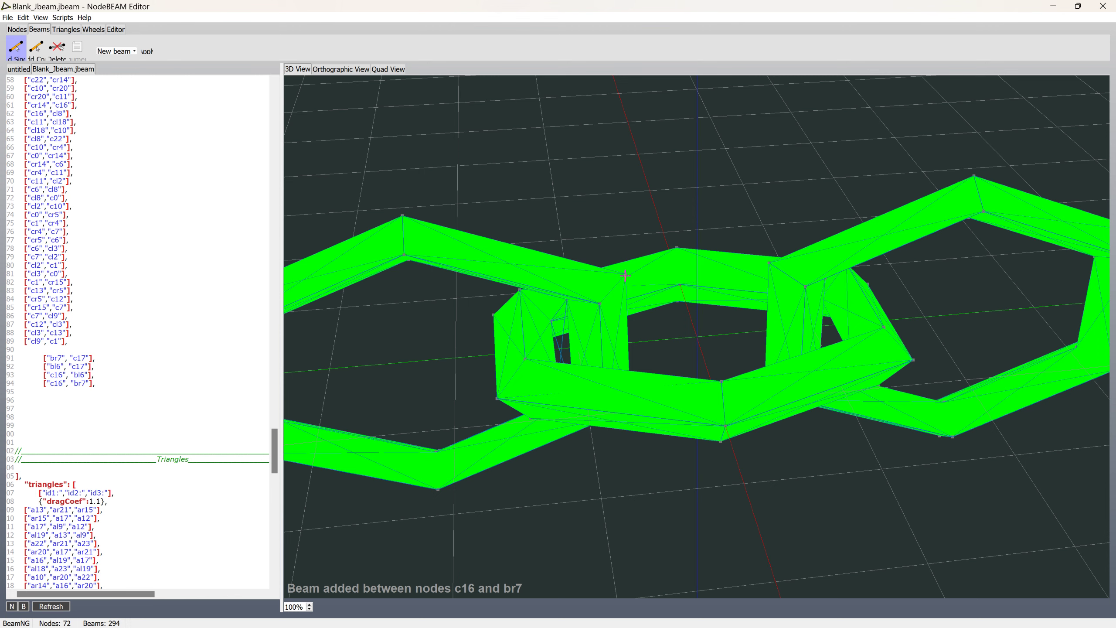
# - Connect the two outer links across the middle link with beams c23–a1 and c22–a0
pyautogui.click(769, 263)
pyautogui.moveTo(752, 310); pyautogui.dragTo(746, 272, button='middle')
pyautogui.click(769, 415)
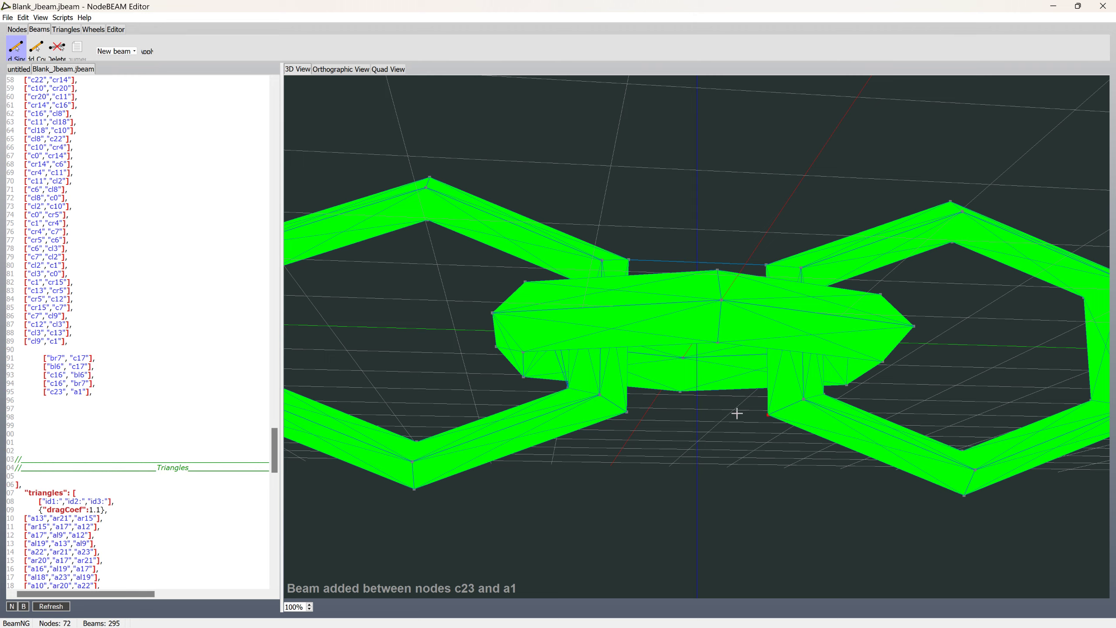
pyautogui.click(768, 414)
# - Add beams a6–bl18, br20–a6, bl19–a7 and a7–br21 between the a link and the outer end nodes of the middle link
pyautogui.moveTo(777, 394); pyautogui.dragTo(842, 378, button='middle')
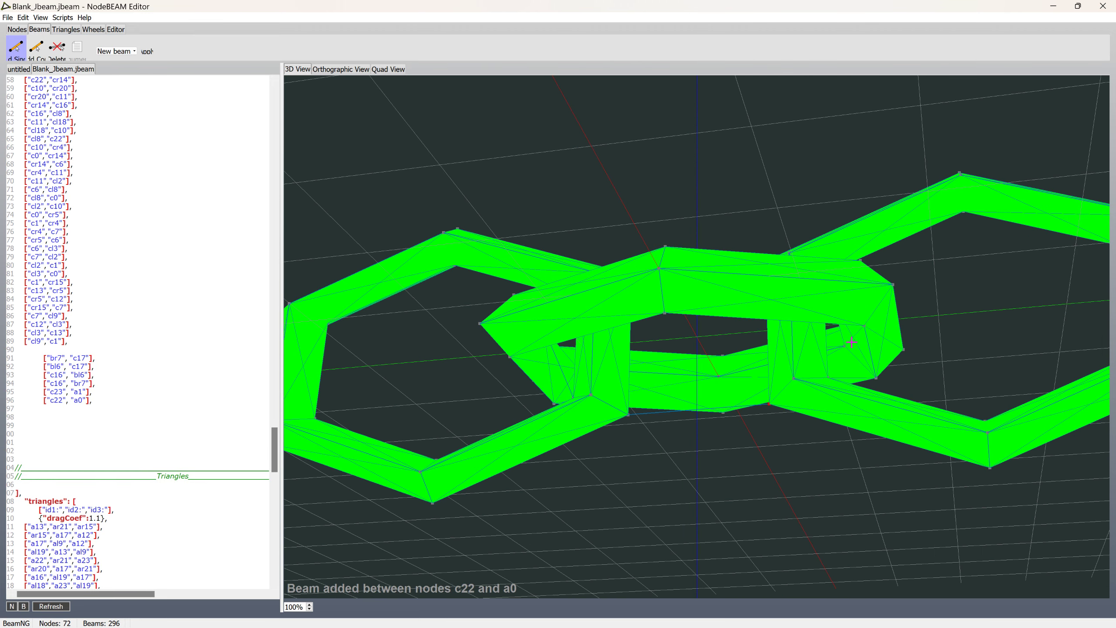
pyautogui.click(828, 378)
pyautogui.click(863, 326)
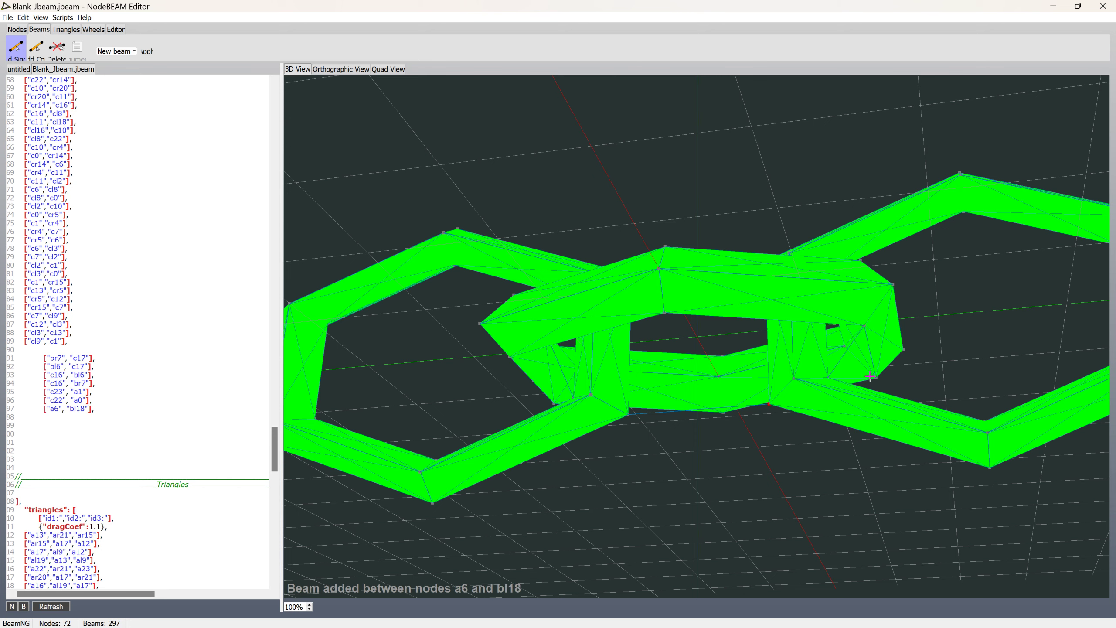
pyautogui.click(829, 378)
pyautogui.moveTo(853, 334); pyautogui.dragTo(854, 385, button='middle')
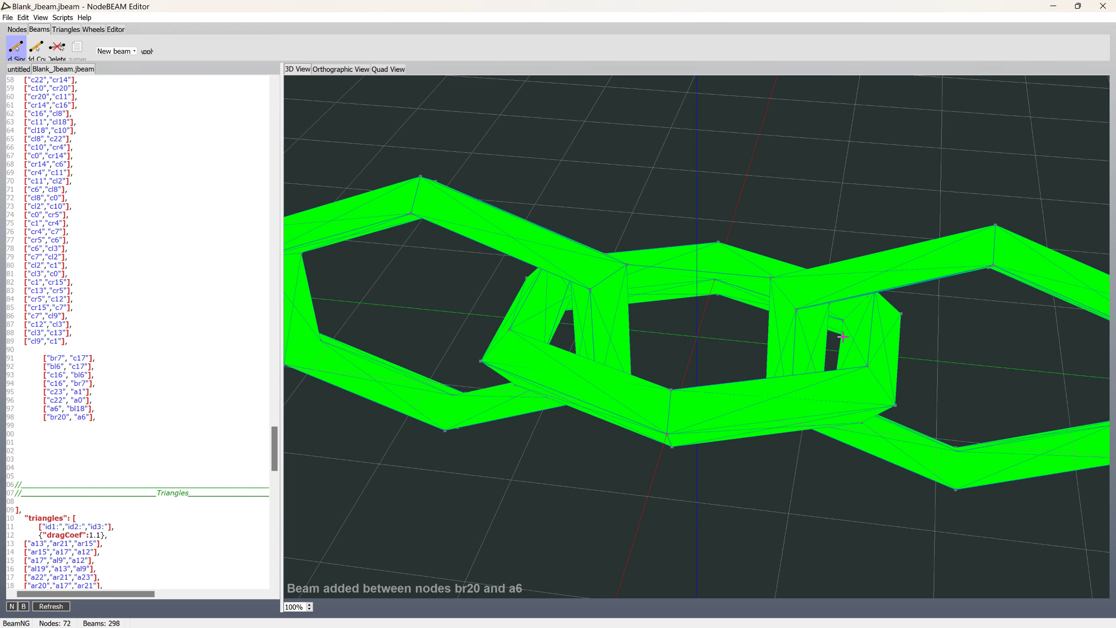
pyautogui.moveTo(843, 337); pyautogui.dragTo(834, 313, button='middle')
pyautogui.click(829, 298)
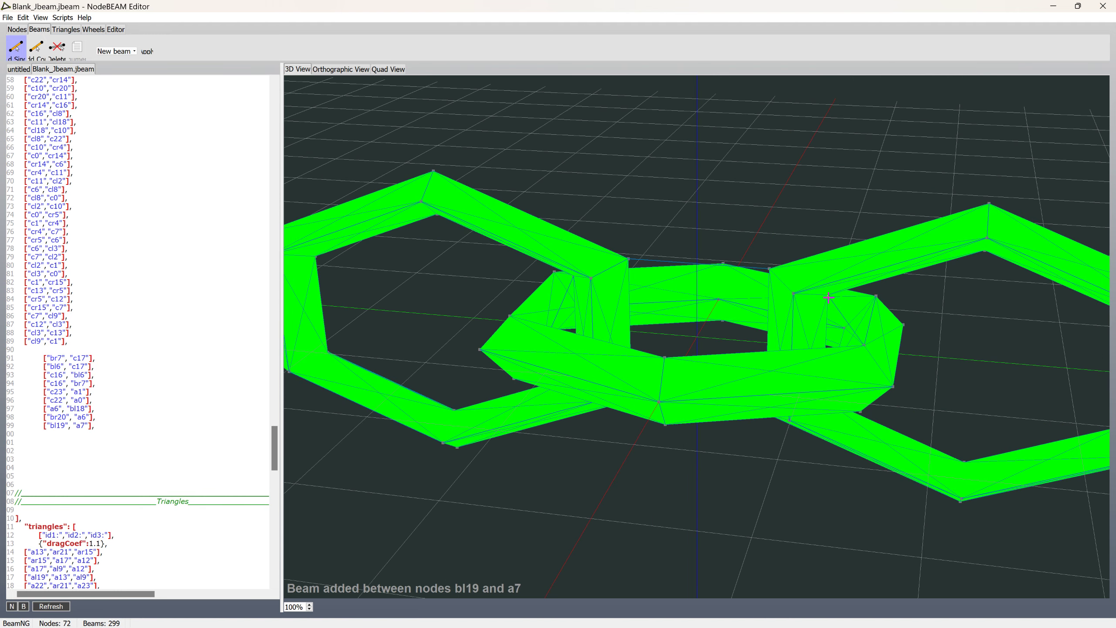
pyautogui.click(876, 296)
# - Add beams br5–c17, c17–bl3, a7–br17 and bl16–a7 between the middle link and its two neighbours
pyautogui.moveTo(804, 297); pyautogui.dragTo(691, 285, button='middle')
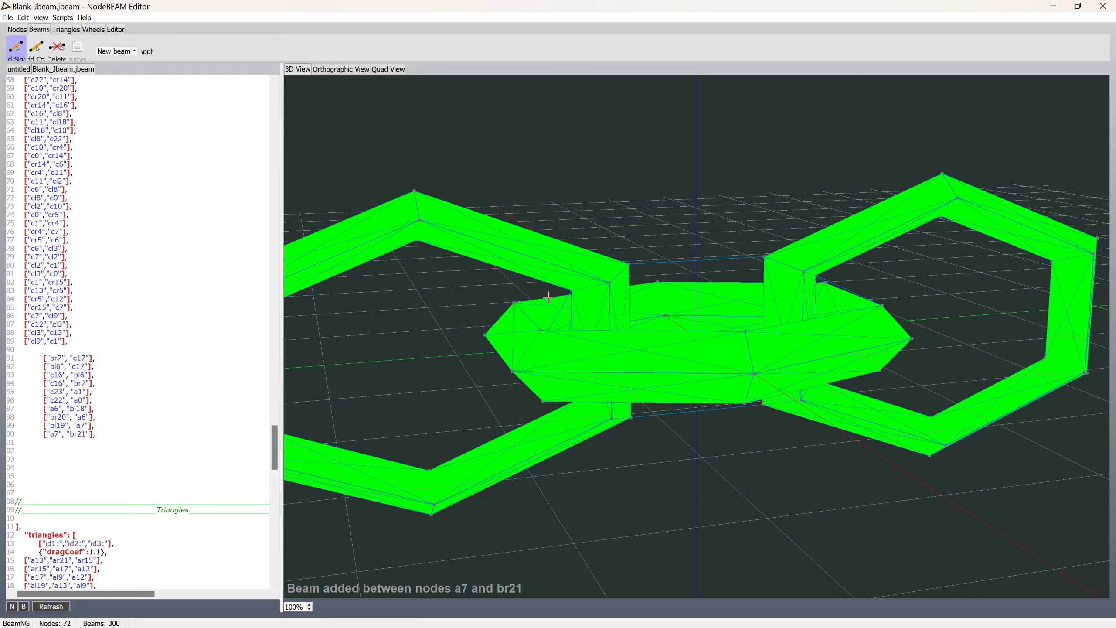
pyautogui.click(572, 291)
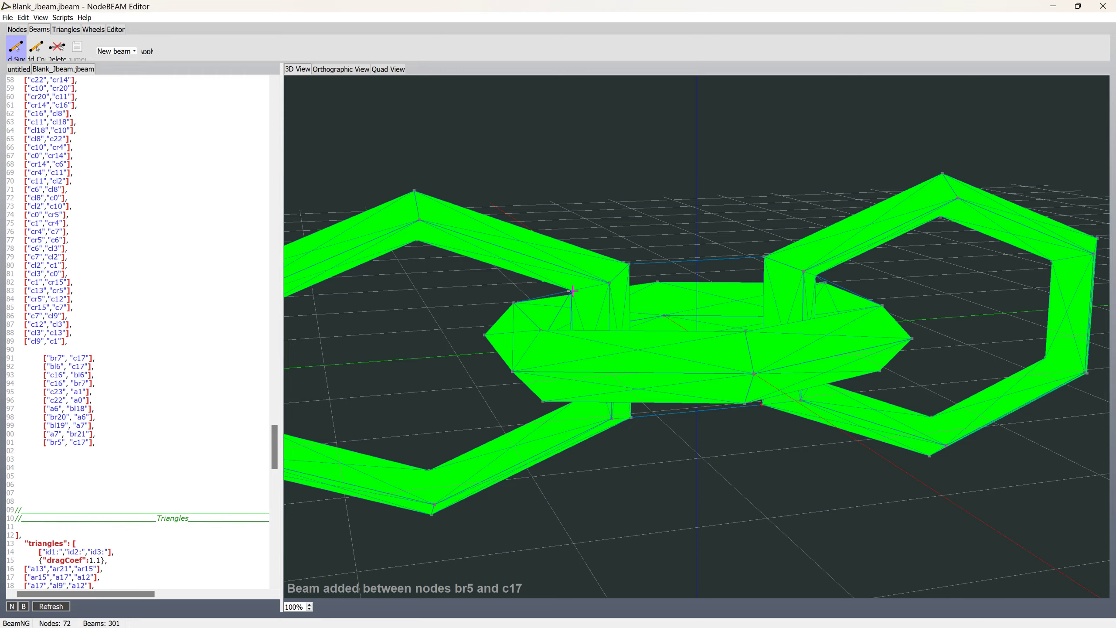
pyautogui.click(540, 330)
pyautogui.moveTo(685, 318)
pyautogui.mouseDown(button='middle')
pyautogui.moveTo(661, 324)
pyautogui.moveTo(675, 322)
pyautogui.mouseUp(button='middle')
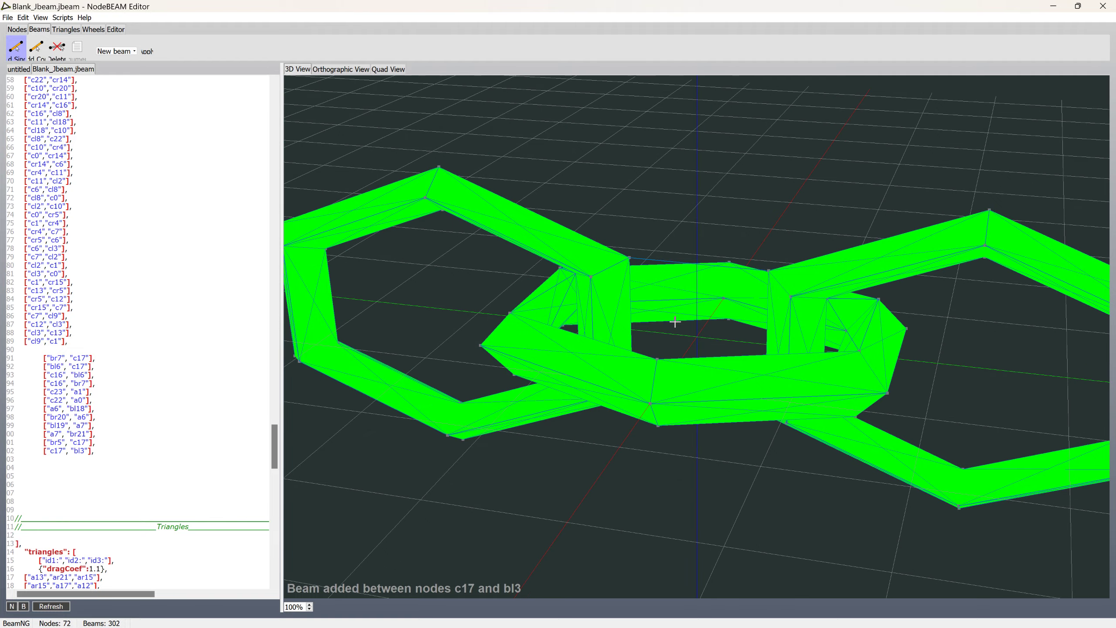
pyautogui.click(846, 330)
pyautogui.moveTo(846, 329); pyautogui.dragTo(774, 289, button='middle')
pyautogui.click(831, 297)
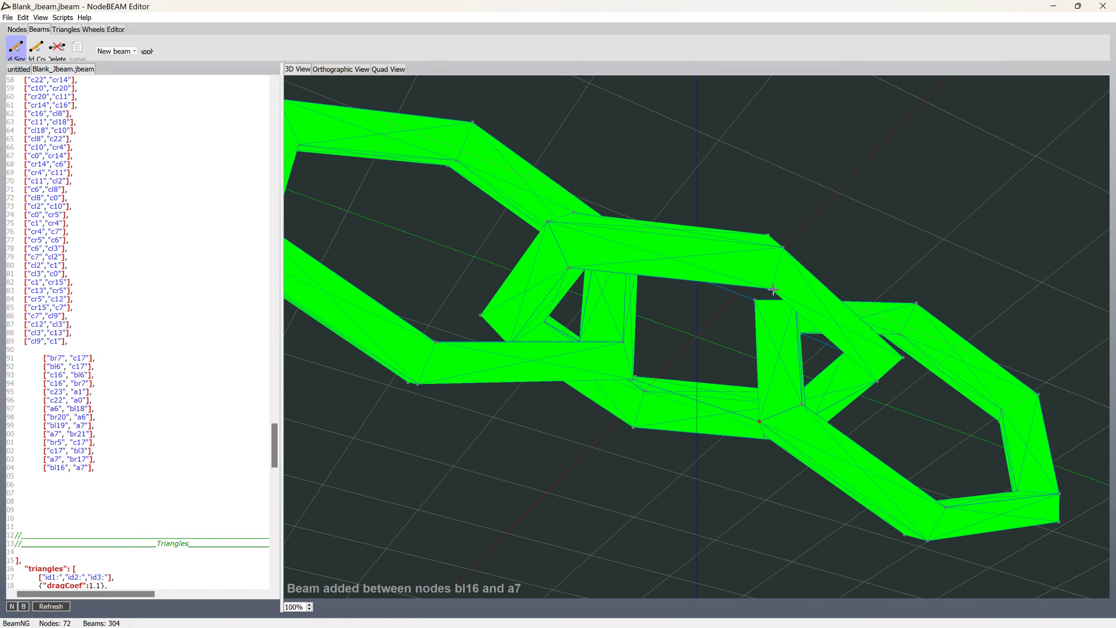
# - Add beams bl2–c16 and c16–br4 on the underside of the joint between the middle and c links
pyautogui.moveTo(576, 320); pyautogui.dragTo(572, 366, button='middle')
pyautogui.click(571, 381)
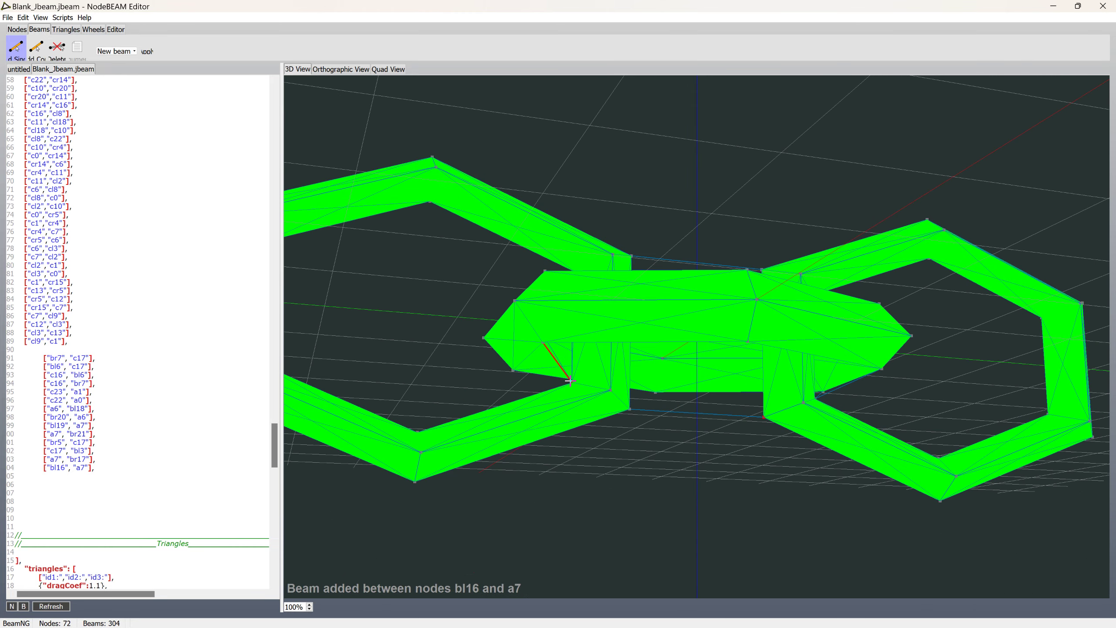
pyautogui.click(514, 371)
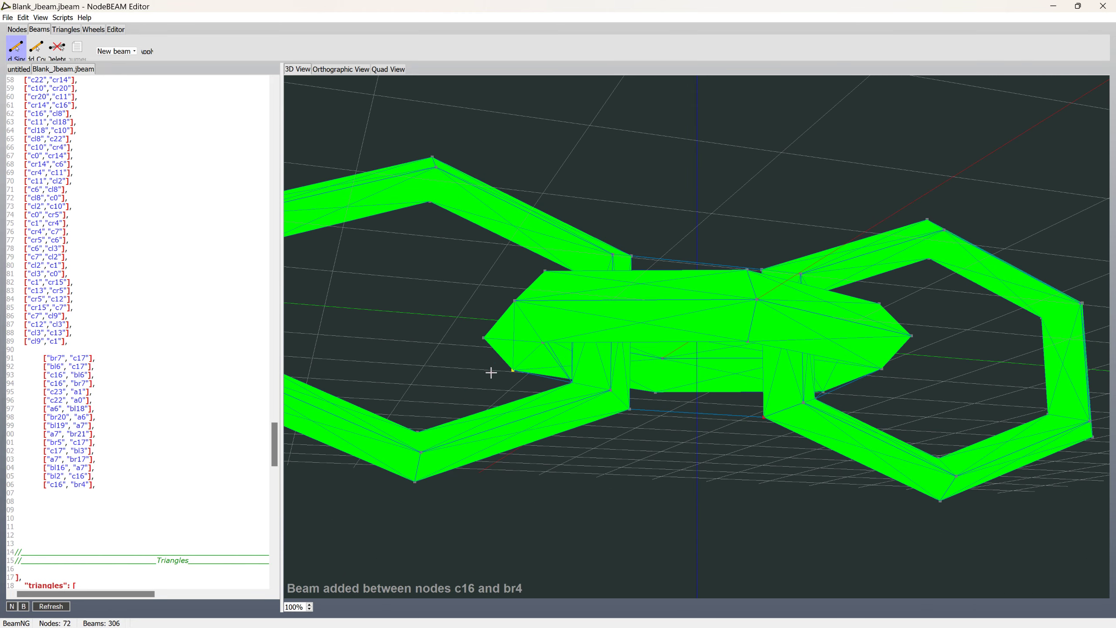
# - Copy the beamSpring/beamDamp and beamDeform/beamStrength property lines at the start of the beams section, widening the code pane to show them fully
pyautogui.click(32, 353)
pyautogui.moveTo(273, 425); pyautogui.dragTo(263, 217)
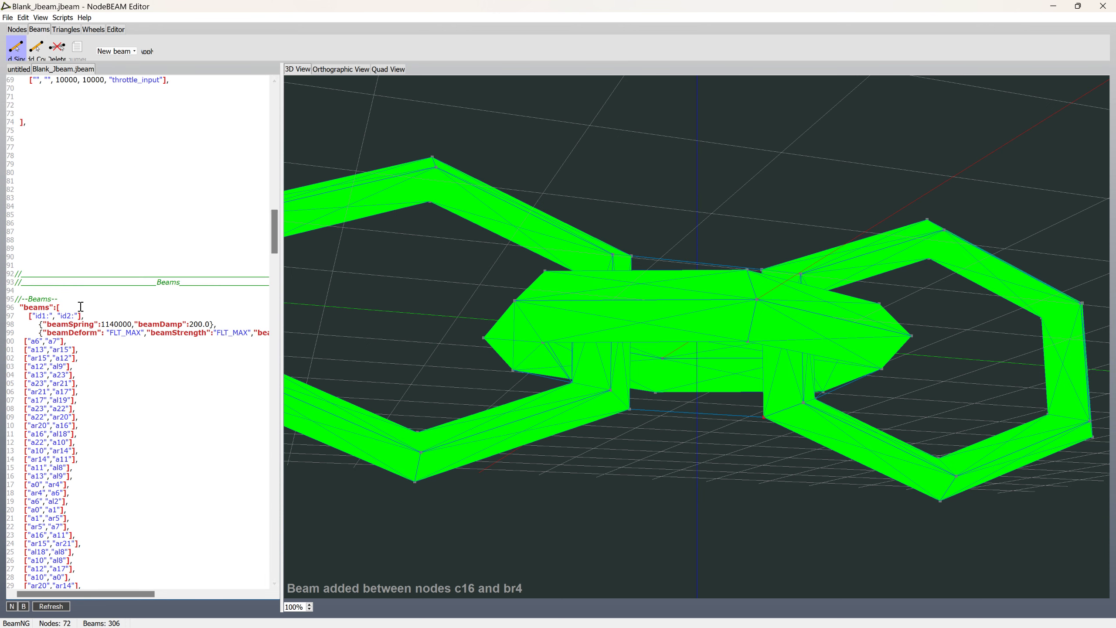
pyautogui.moveTo(18, 325); pyautogui.dragTo(198, 336)
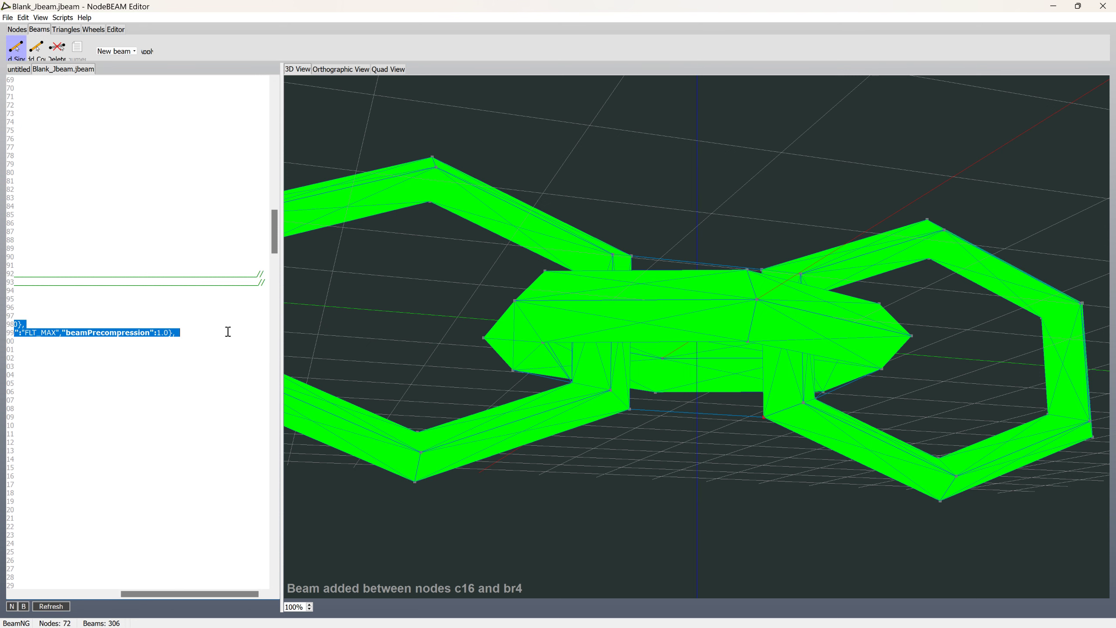
pyautogui.moveTo(282, 316); pyautogui.dragTo(588, 316)
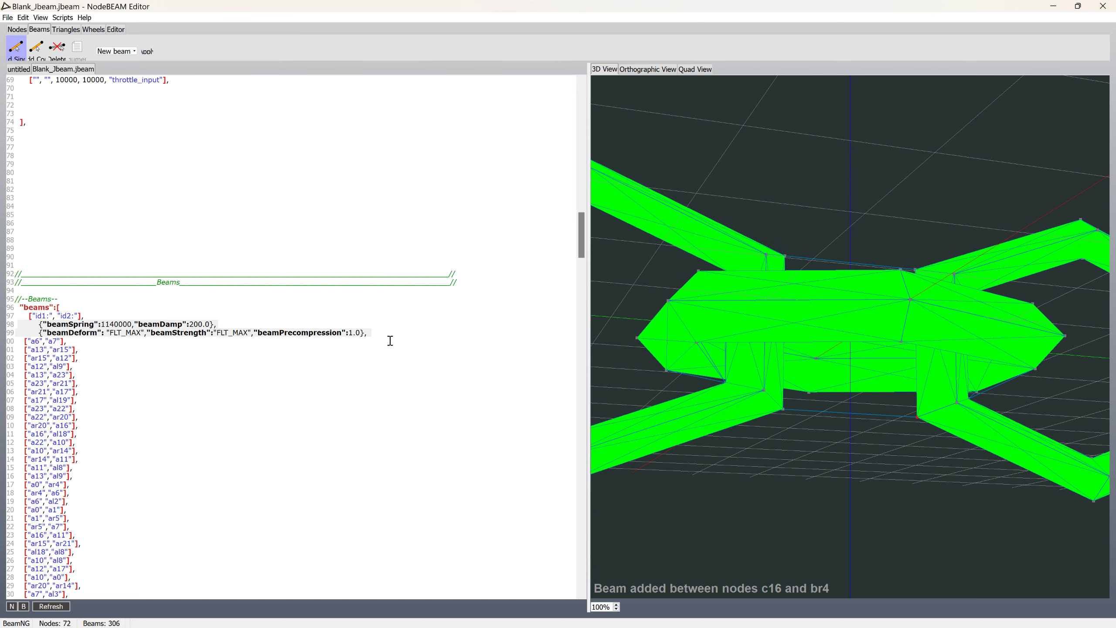
pyautogui.moveTo(373, 334); pyautogui.dragTo(2, 323)
pyautogui.hotkey('ctrl', 'c')
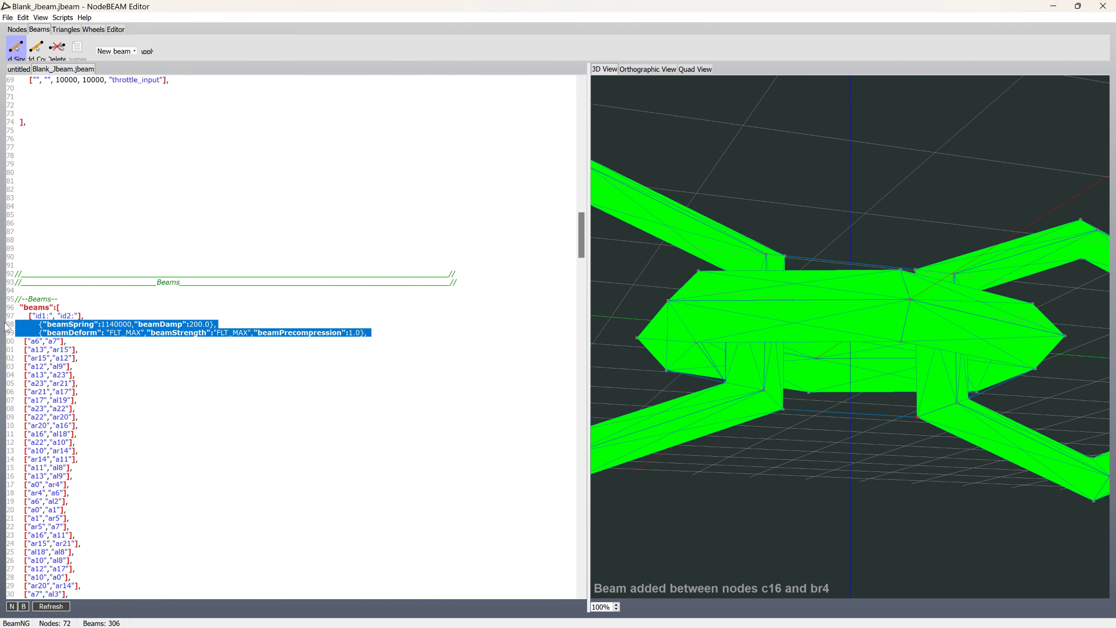
# - Paste the copied property lines above the new connecting beams and set their beamSpring to 11400000
pyautogui.scroll(-12, 169, 392)
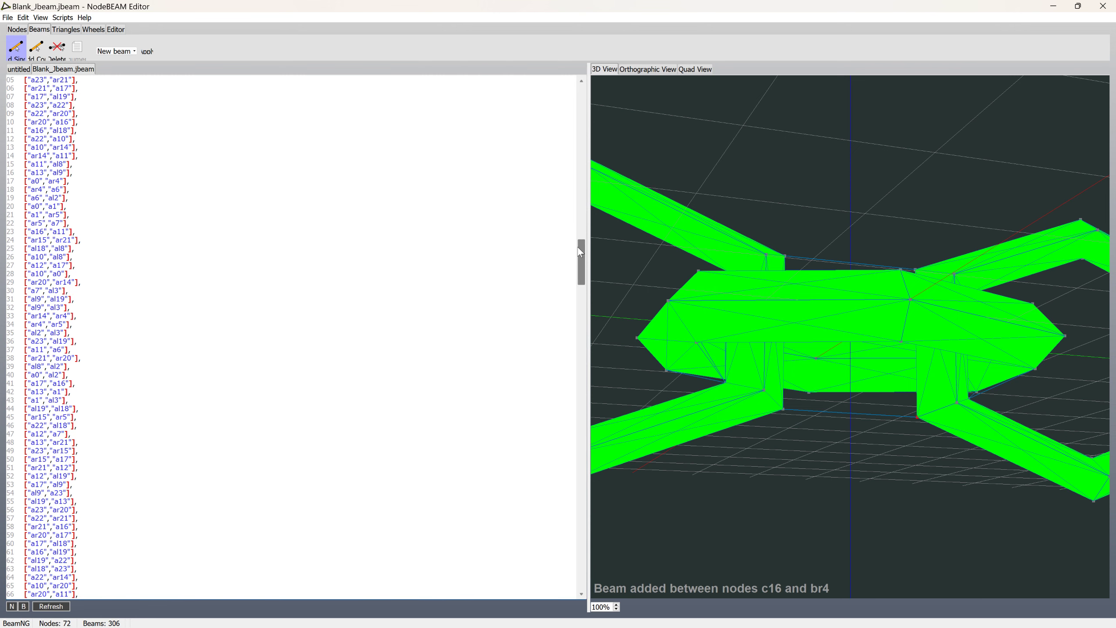
pyautogui.moveTo(580, 251); pyautogui.dragTo(551, 431)
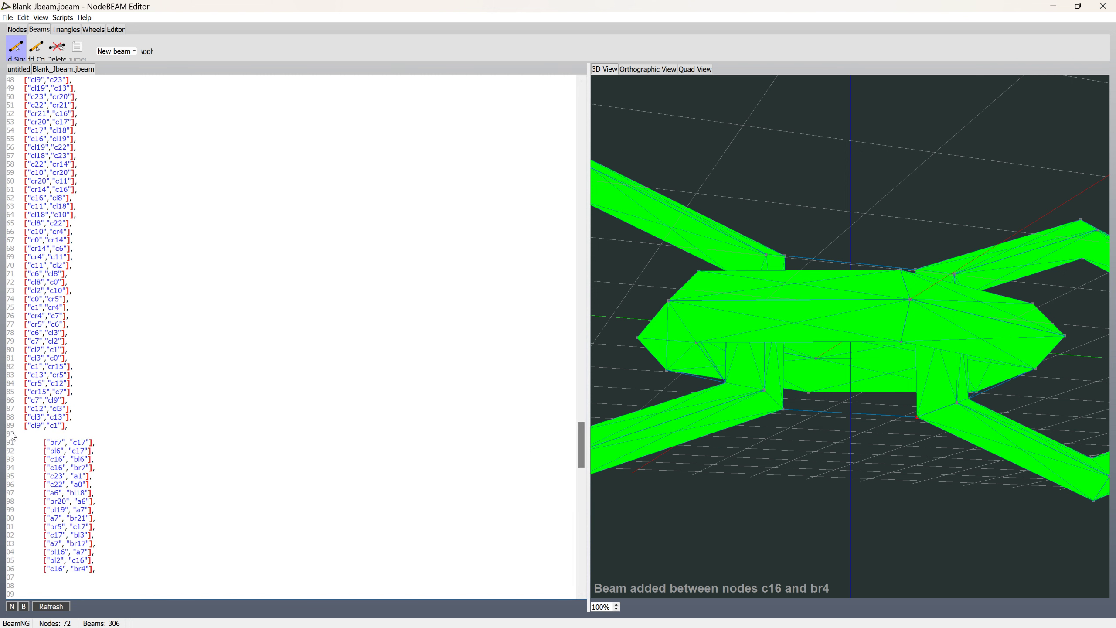
pyautogui.press('Return')
pyautogui.press('Return')
pyautogui.hotkey('ctrl', 'v')
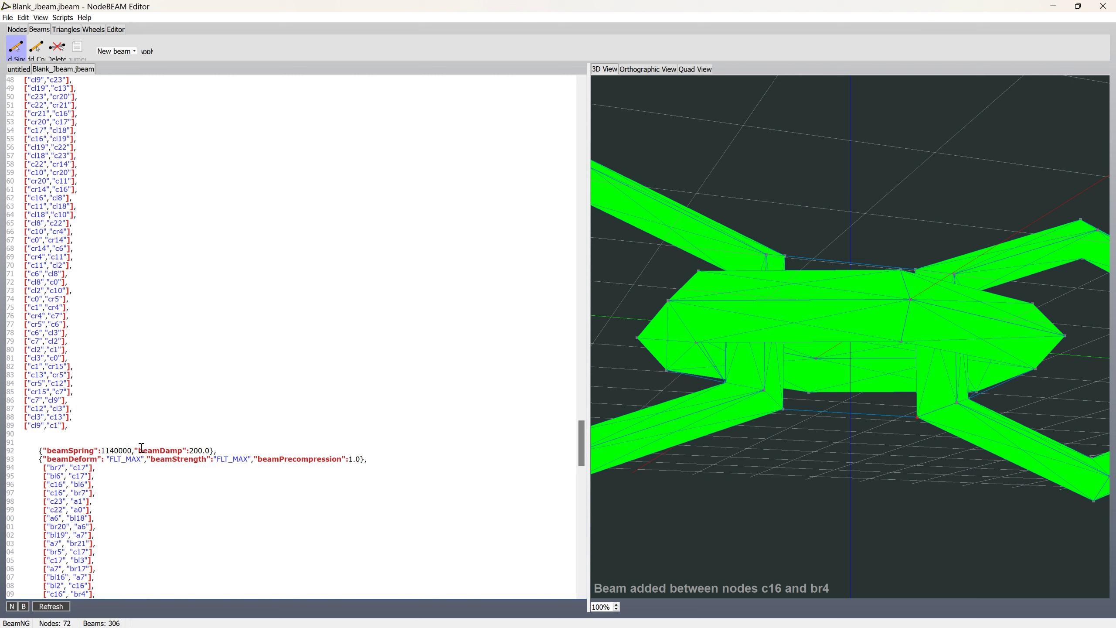
pyautogui.write('0')
# - Save the JBEAM file and switch to BeamNG.drive
pyautogui.click(7, 17)
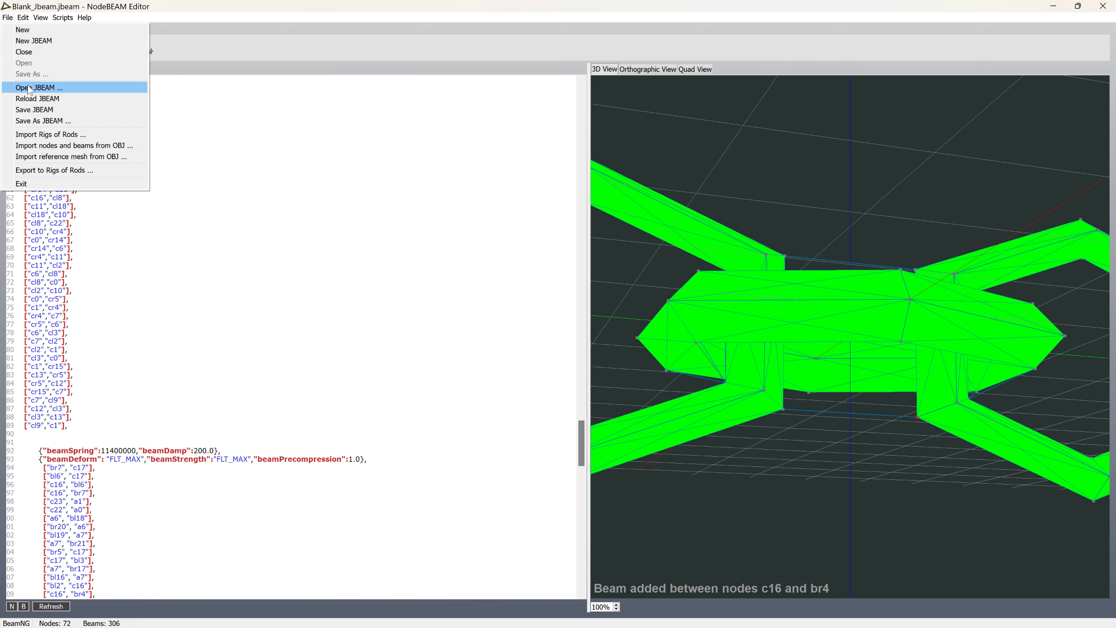
pyautogui.click(30, 110)
pyautogui.hotkey('alt', 'Tab')
pyautogui.hotkey('alt', 'Tab')
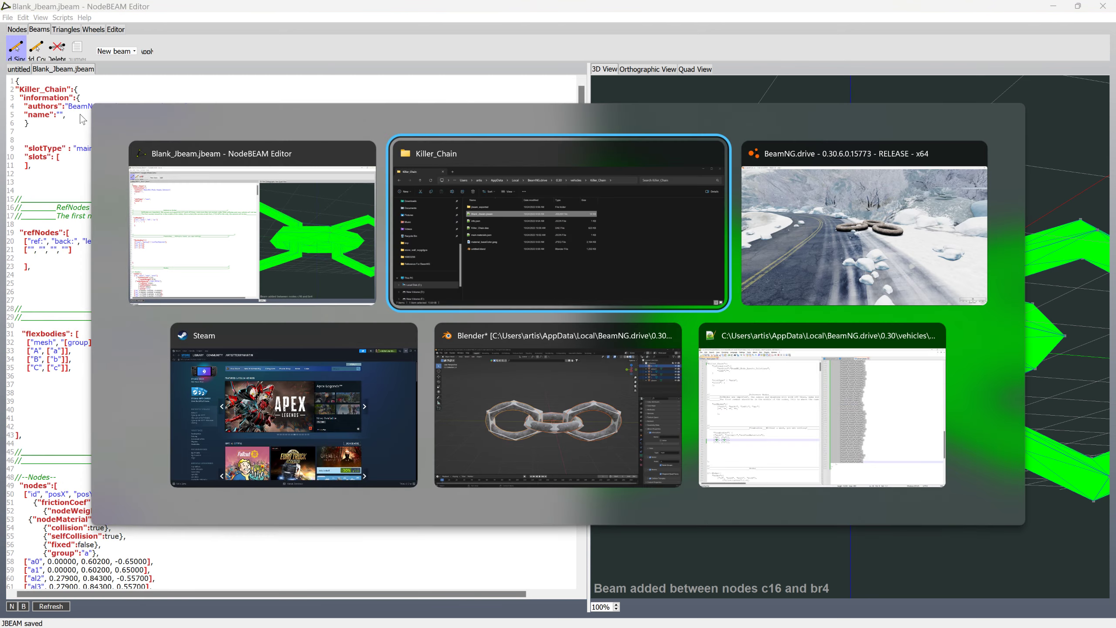
pyautogui.hotkey('alt', 'Tab')
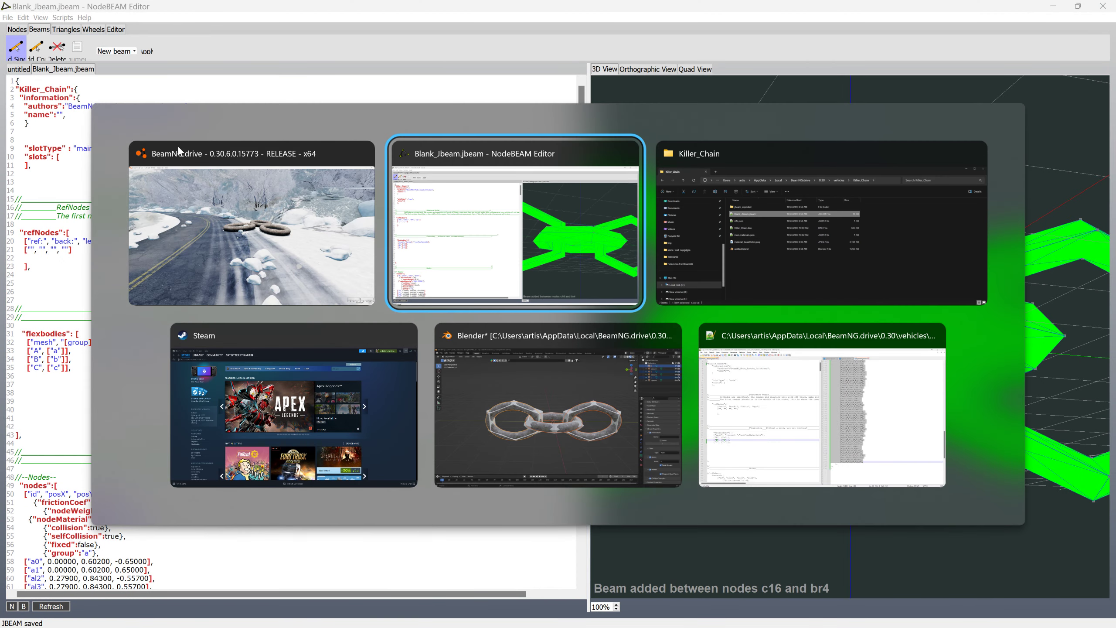
pyautogui.click(189, 148)
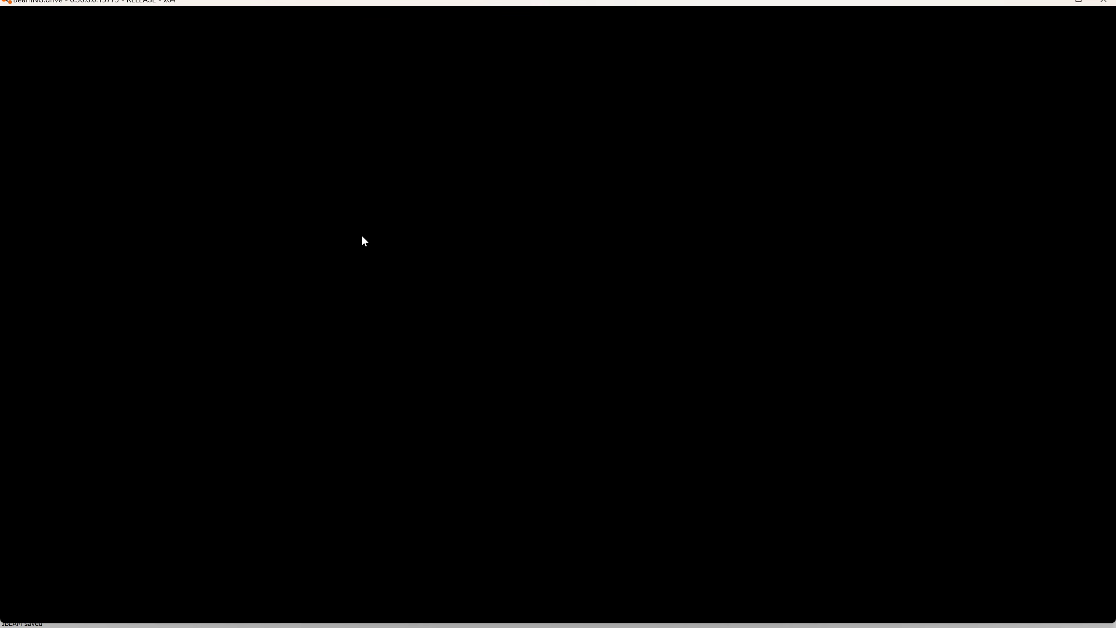
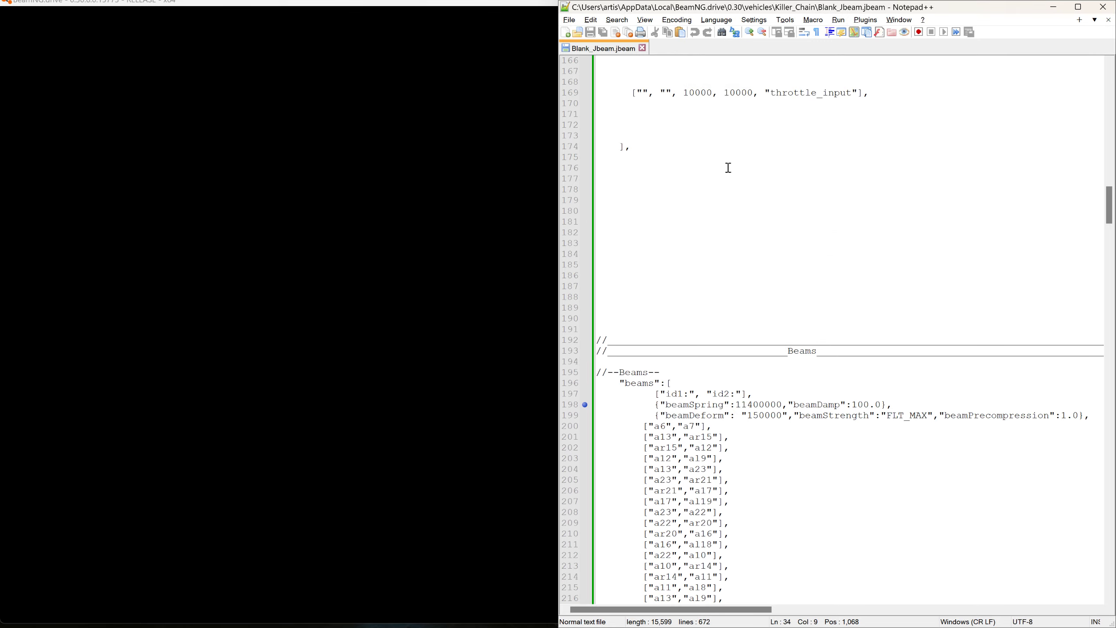
# - In Blank_Jbeam.jbeam in Notepad++, go to the bookmarked line in the beams section and set the beamDeform below it to 10000
pyautogui.scroll(2, 1090, 140)
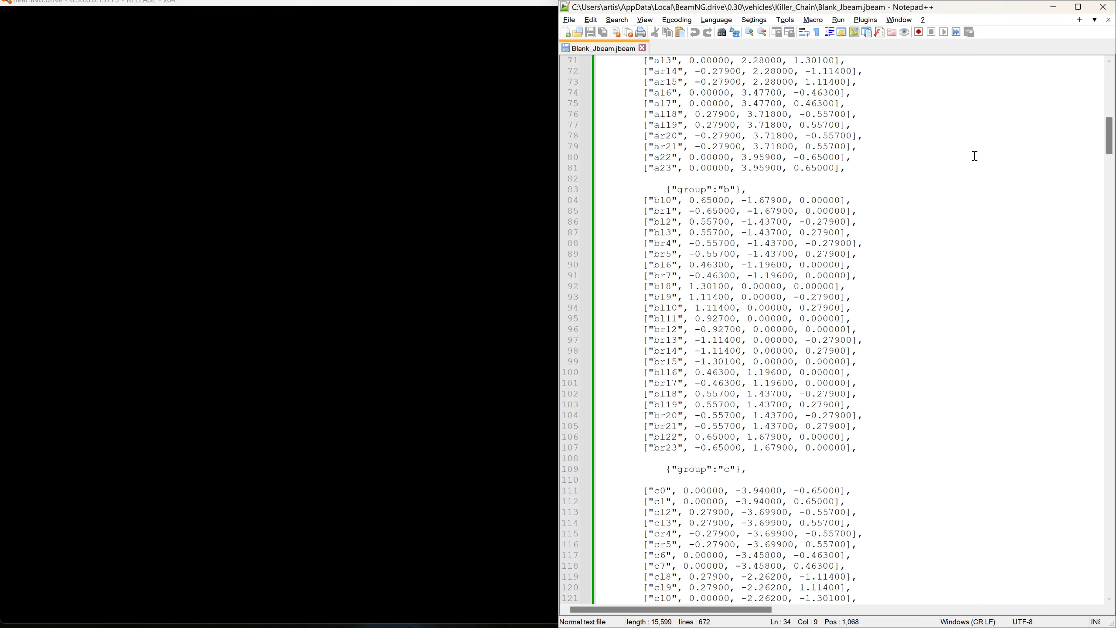
pyautogui.press('F2')
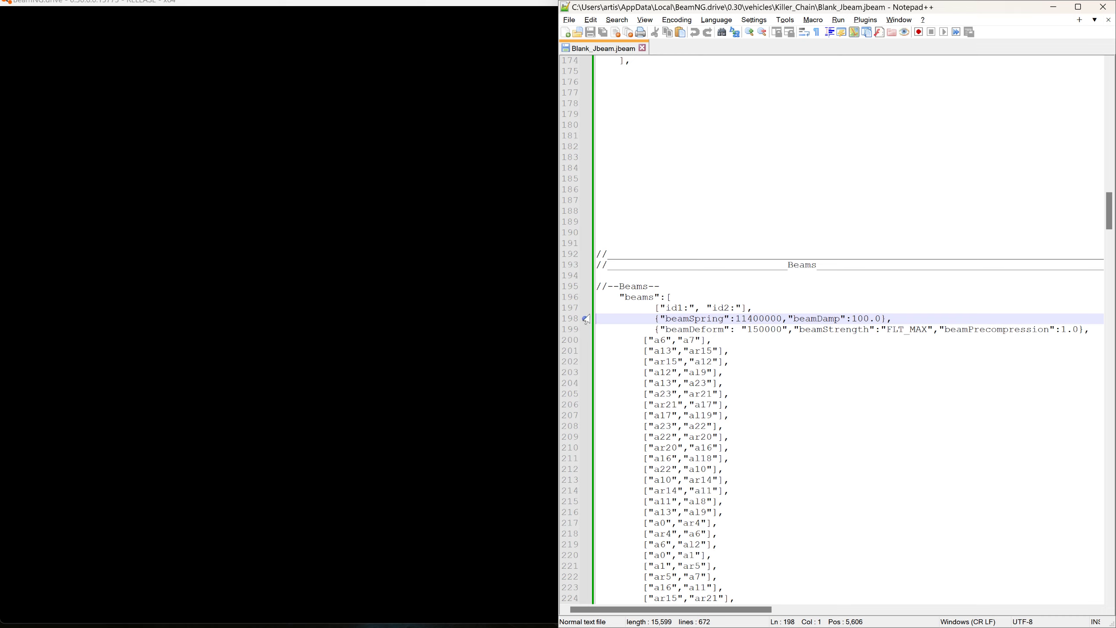
pyautogui.moveTo(499, 1); pyautogui.dragTo(0, 134)
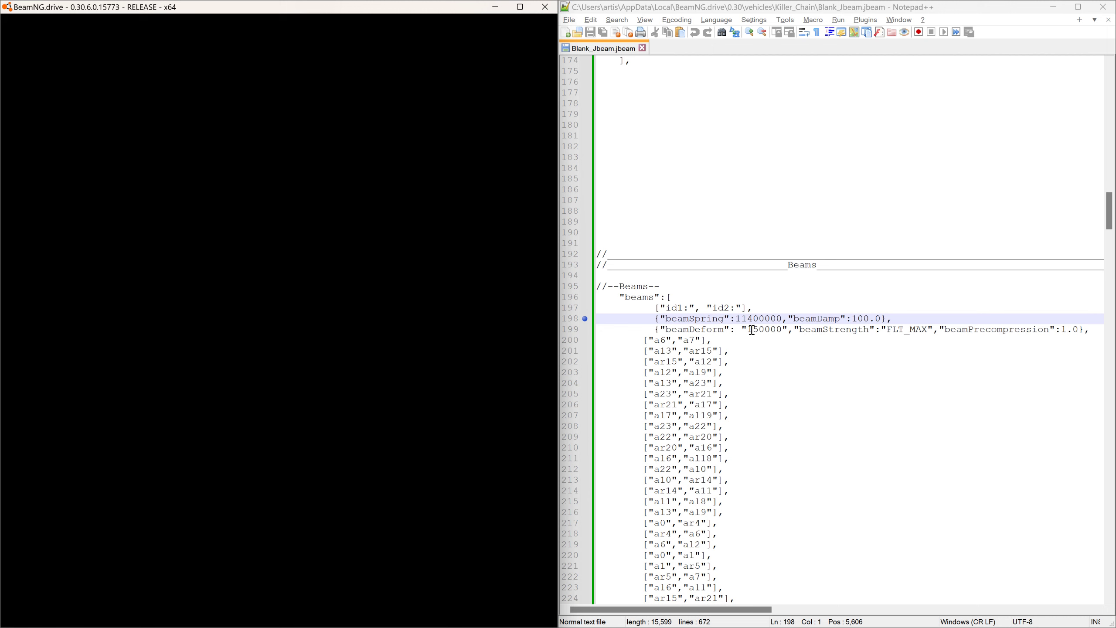
pyautogui.moveTo(749, 330); pyautogui.dragTo(759, 331)
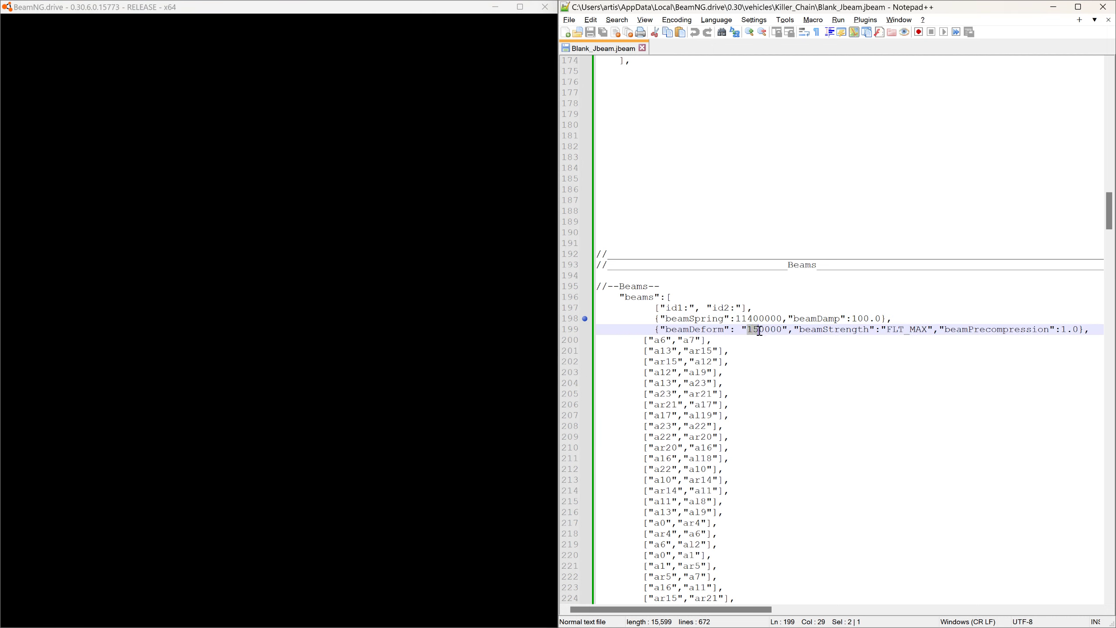
pyautogui.write('1')
# - Set the beamDamp at the start of the beams section to 20000.0, save the file and return to BeamNG.drive
pyautogui.click(860, 318)
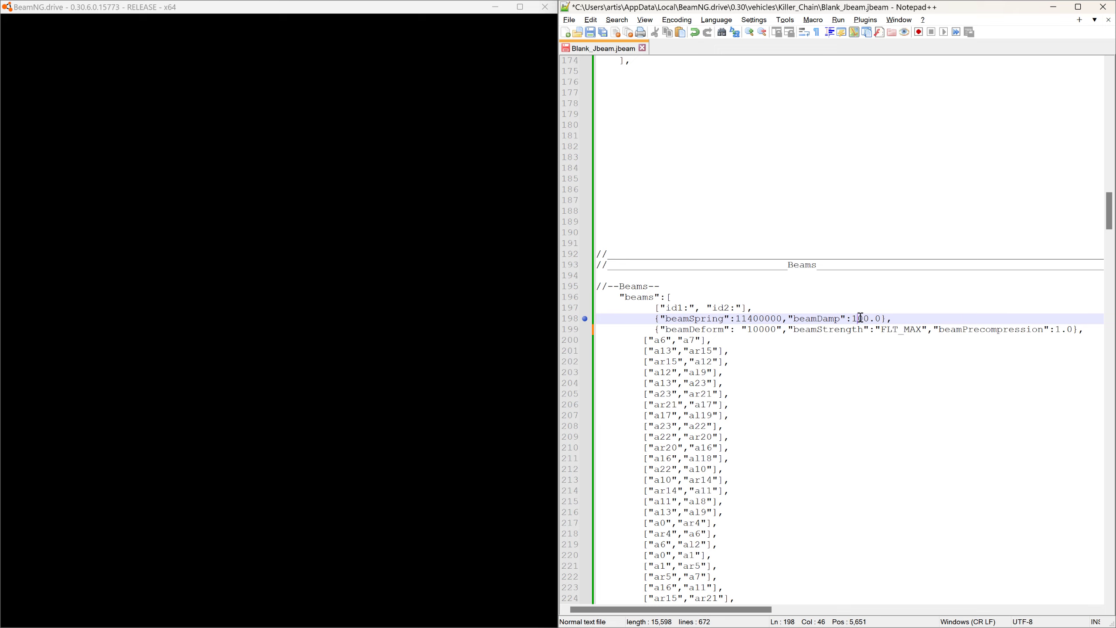
pyautogui.hotkey('shift', 'Left')
pyautogui.write('200')
pyautogui.click(569, 19)
pyautogui.click(512, 109)
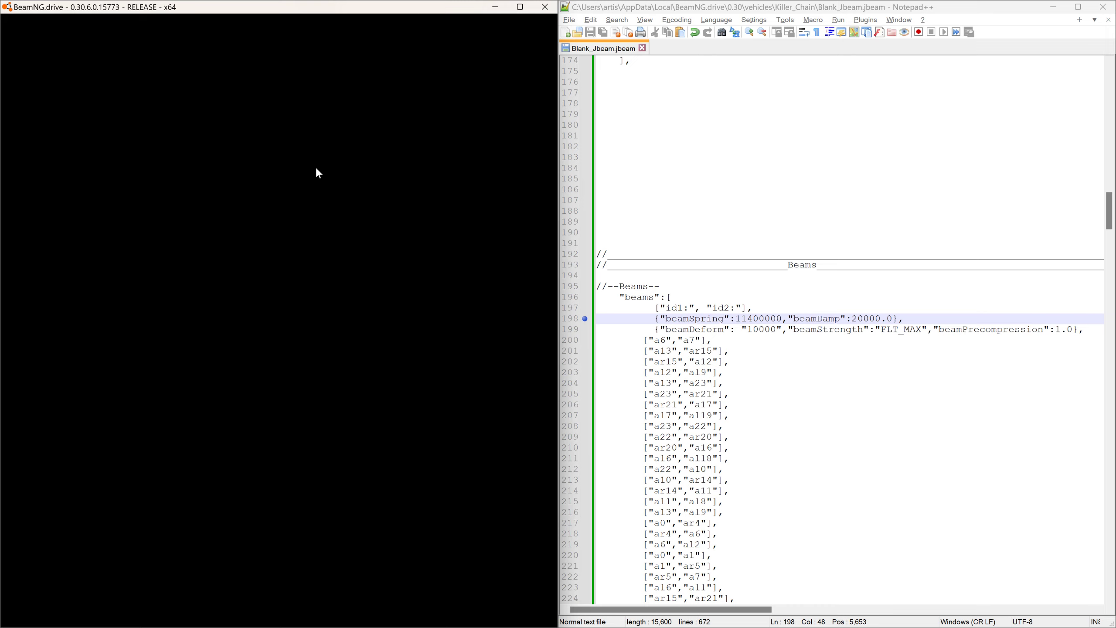
# - Set beamDeform on line 199 to 310000 in Notepad++, save the file and return to BeamNG.drive
pyautogui.click(749, 330)
pyautogui.write('3')
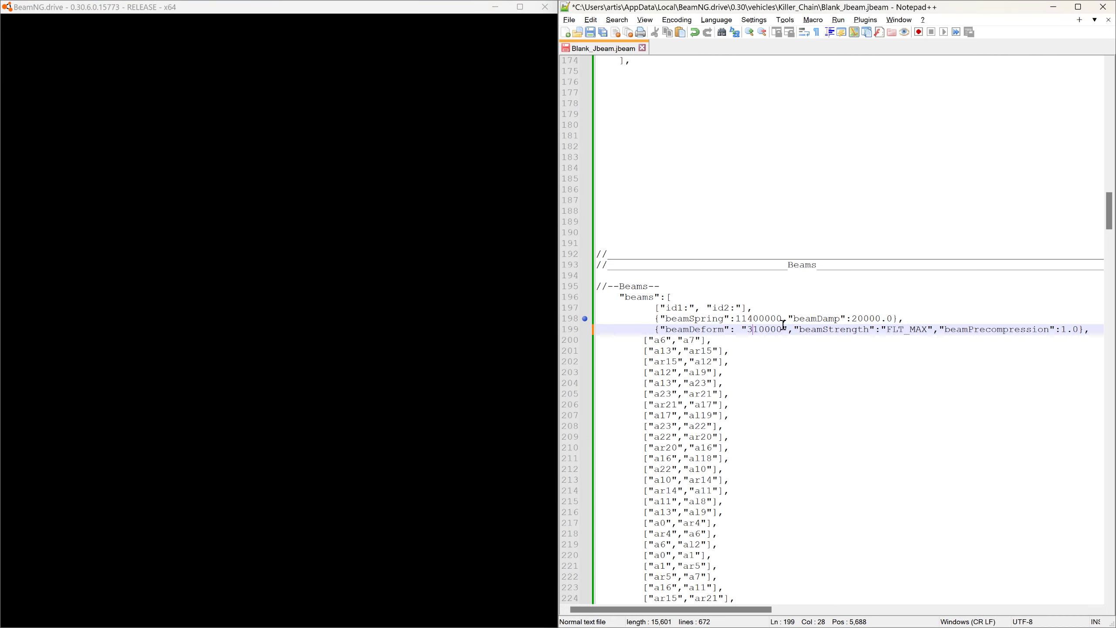
pyautogui.hotkey('ctrl', 's')
pyautogui.click(465, 15)
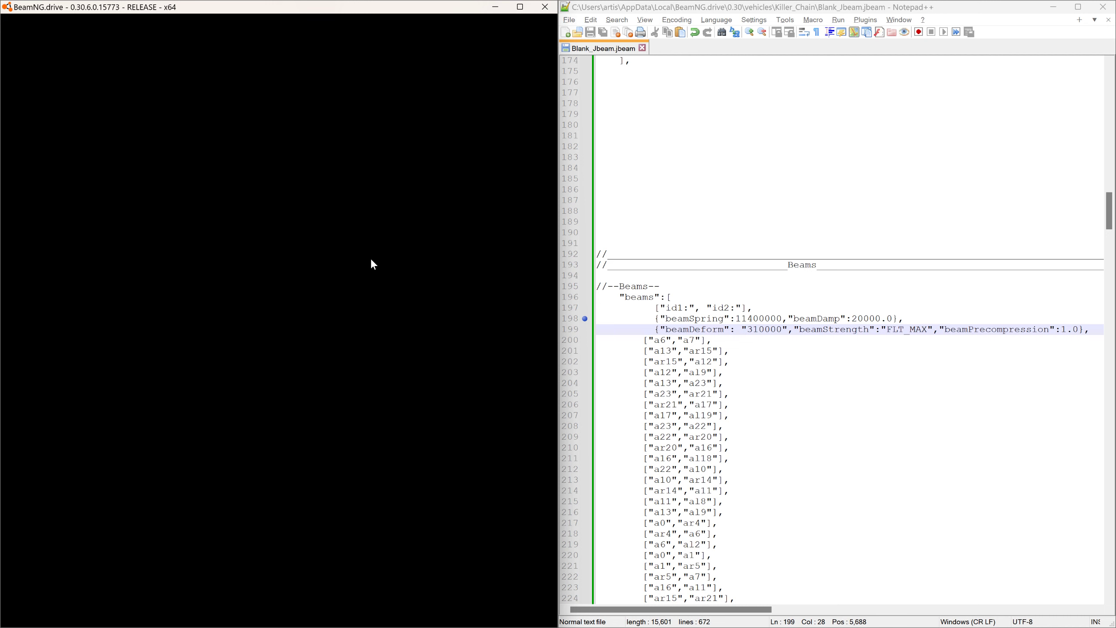
# - Switch to NodeBEAM Editor, maximize it, and load Blank_Jbeam.jbeam from the Killer_Chain folder, closing File Explorer
pyautogui.hotkey('alt', 'Tab')
pyautogui.hotkey('alt', 'Tab')
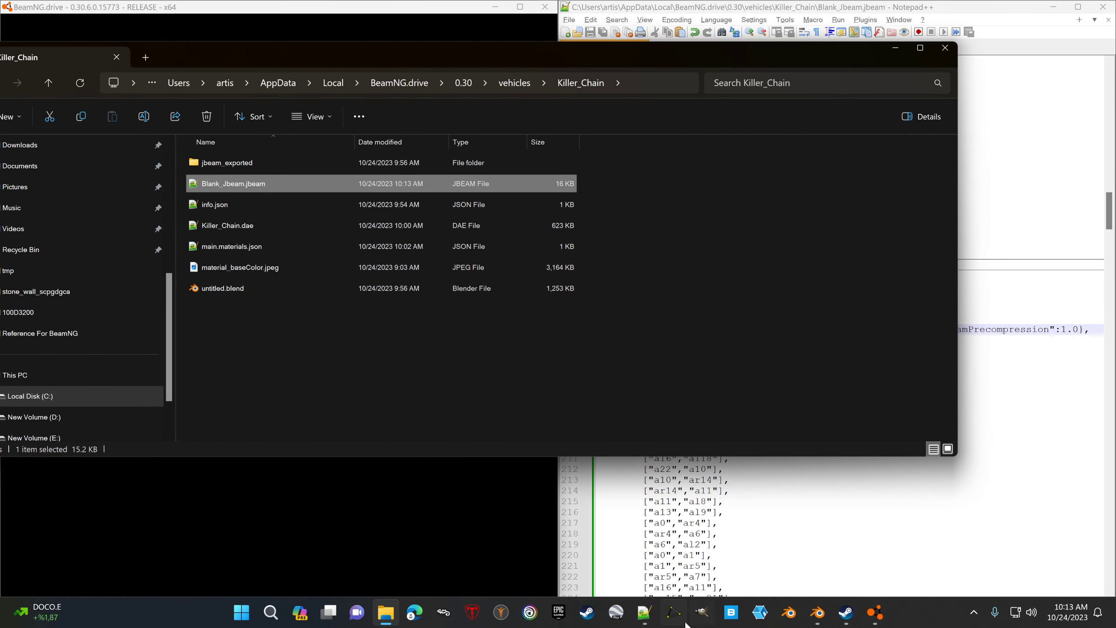
pyautogui.click(673, 612)
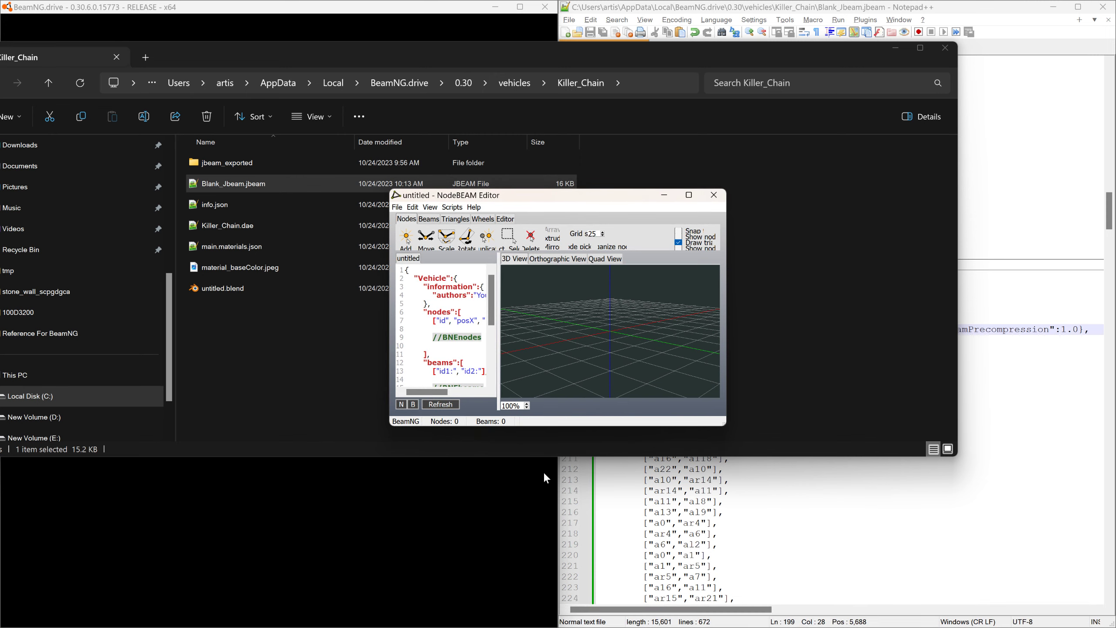
pyautogui.click(689, 195)
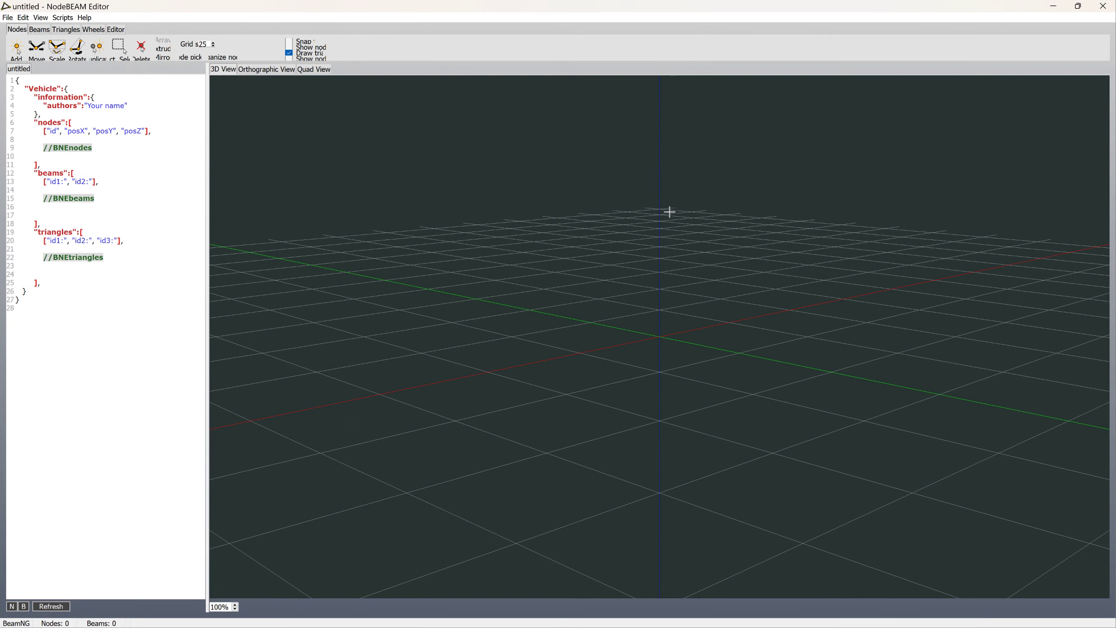
pyautogui.click(386, 619)
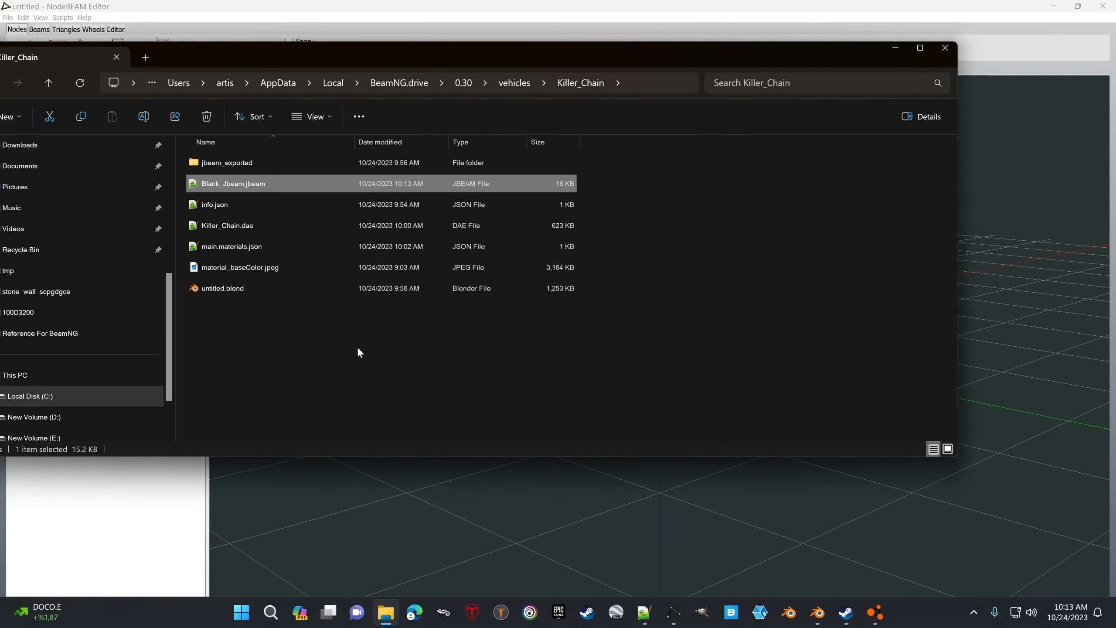
pyautogui.moveTo(262, 188); pyautogui.dragTo(659, 540)
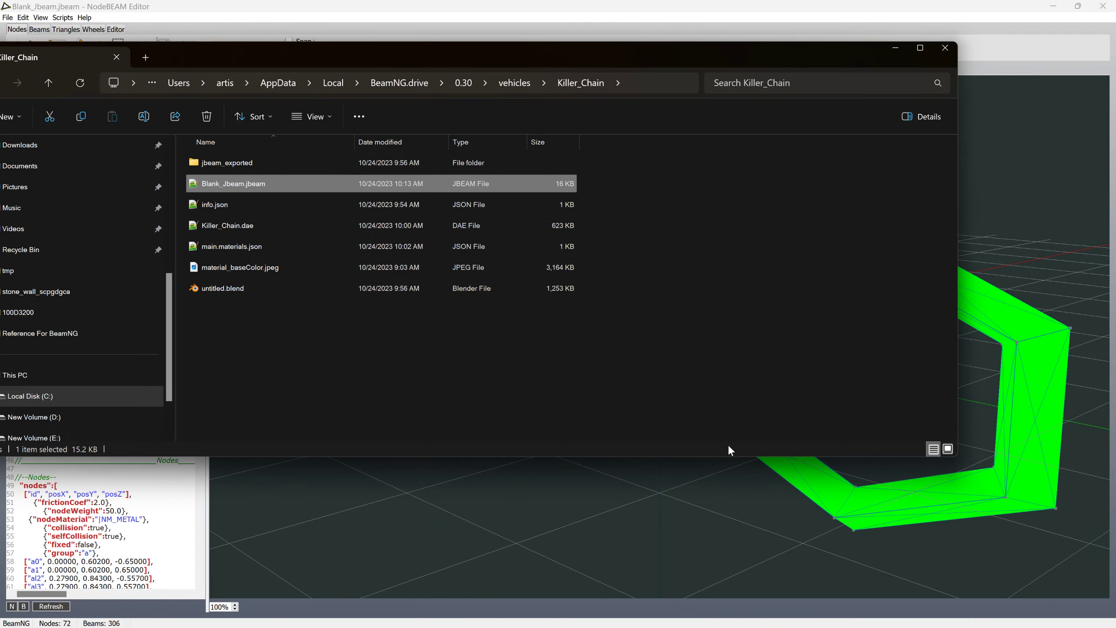
pyautogui.click(945, 47)
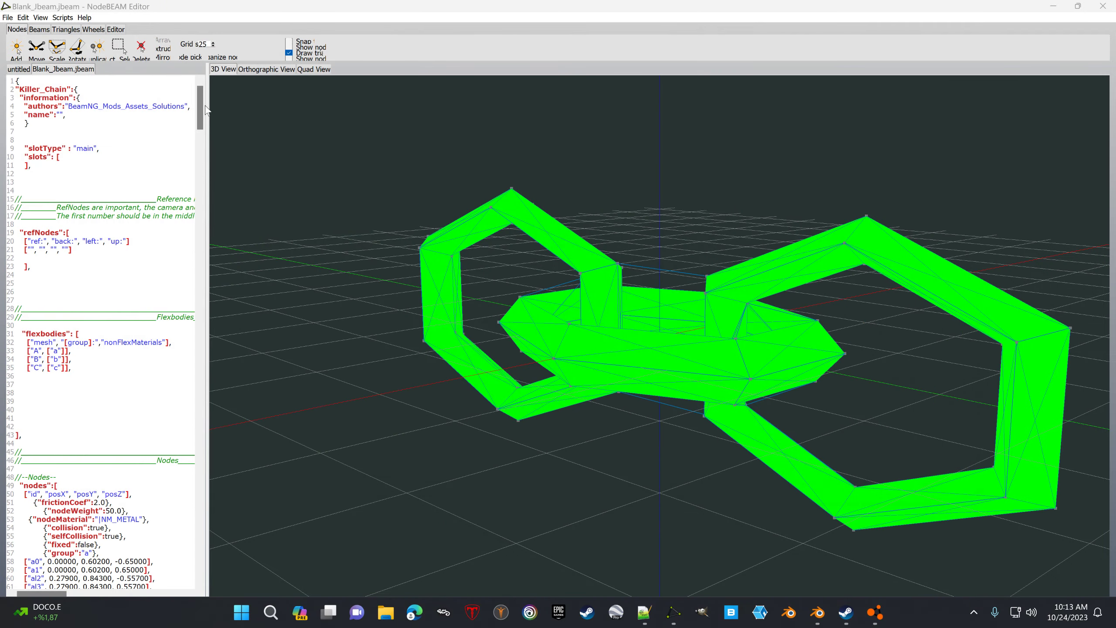
# - On the empty lines below the last beam entry, insert single beams cl8–cl9 and c12–c11 across the c link
pyautogui.moveTo(202, 109); pyautogui.dragTo(188, 449)
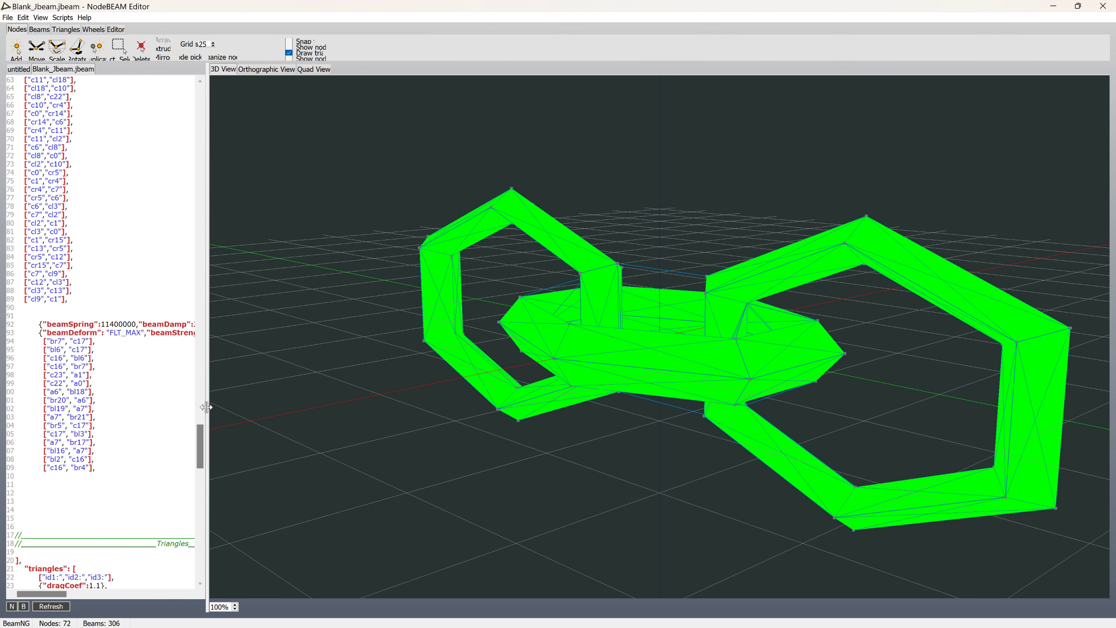
pyautogui.moveTo(207, 408); pyautogui.dragTo(240, 408)
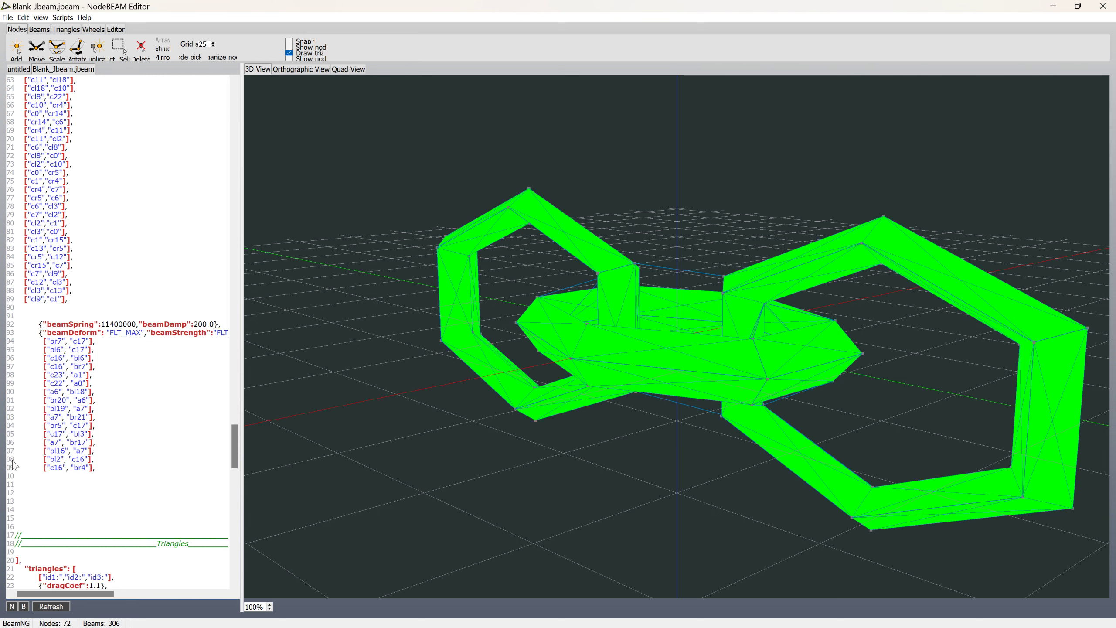
pyautogui.moveTo(234, 445)
pyautogui.mouseDown()
pyautogui.moveTo(225, 2)
pyautogui.moveTo(268, 310)
pyautogui.moveTo(248, 455)
pyautogui.mouseUp()
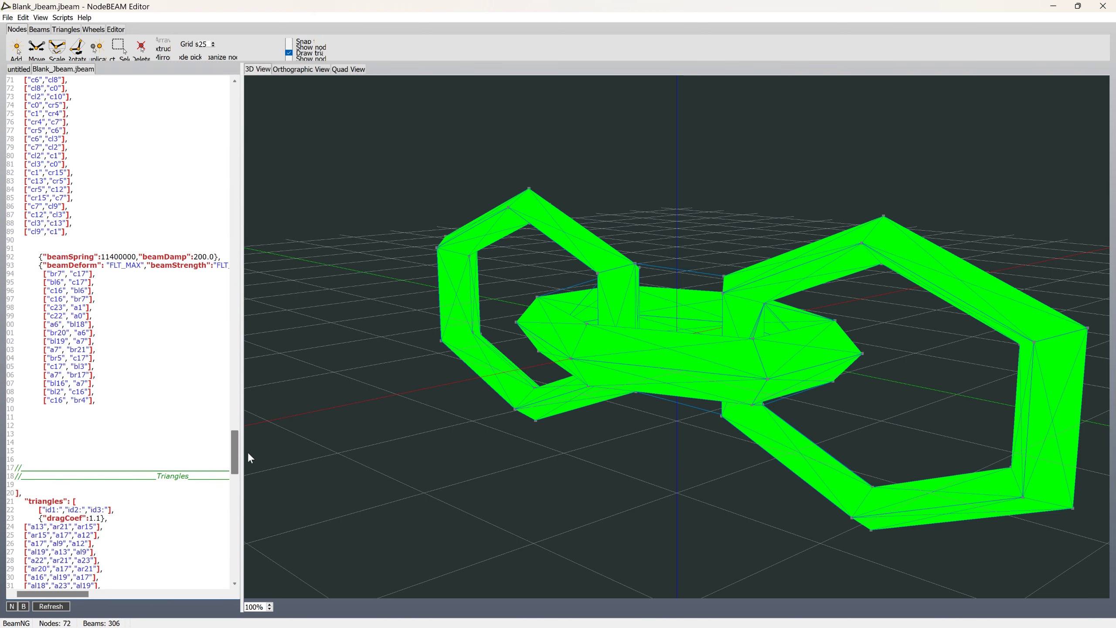
pyautogui.click(53, 423)
pyautogui.click(40, 29)
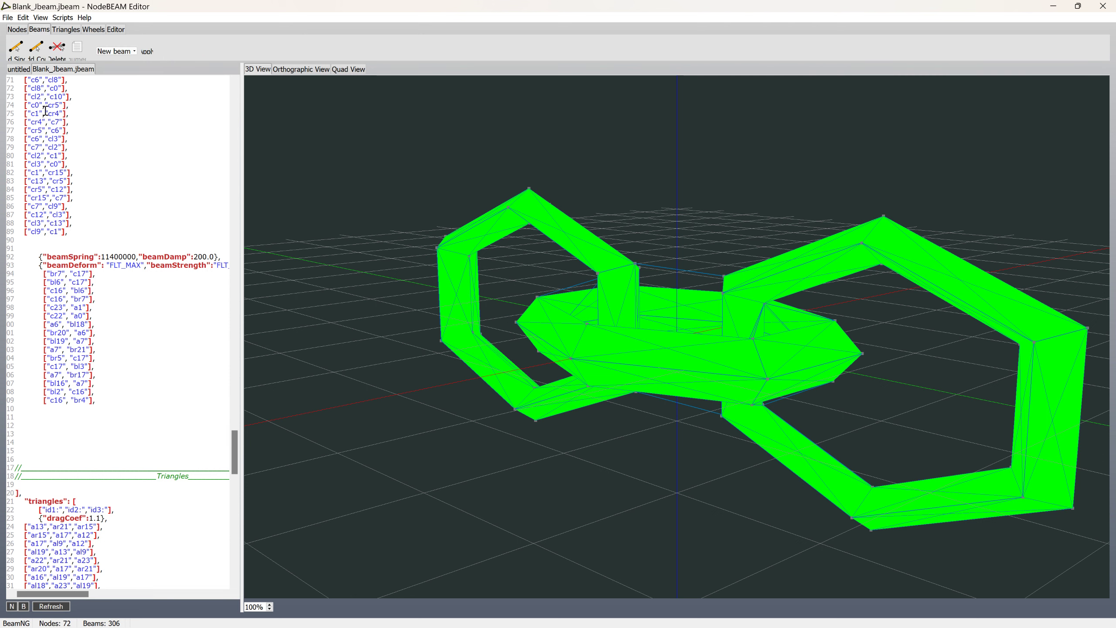
pyautogui.click(15, 48)
pyautogui.moveTo(821, 240); pyautogui.dragTo(810, 219, button='middle')
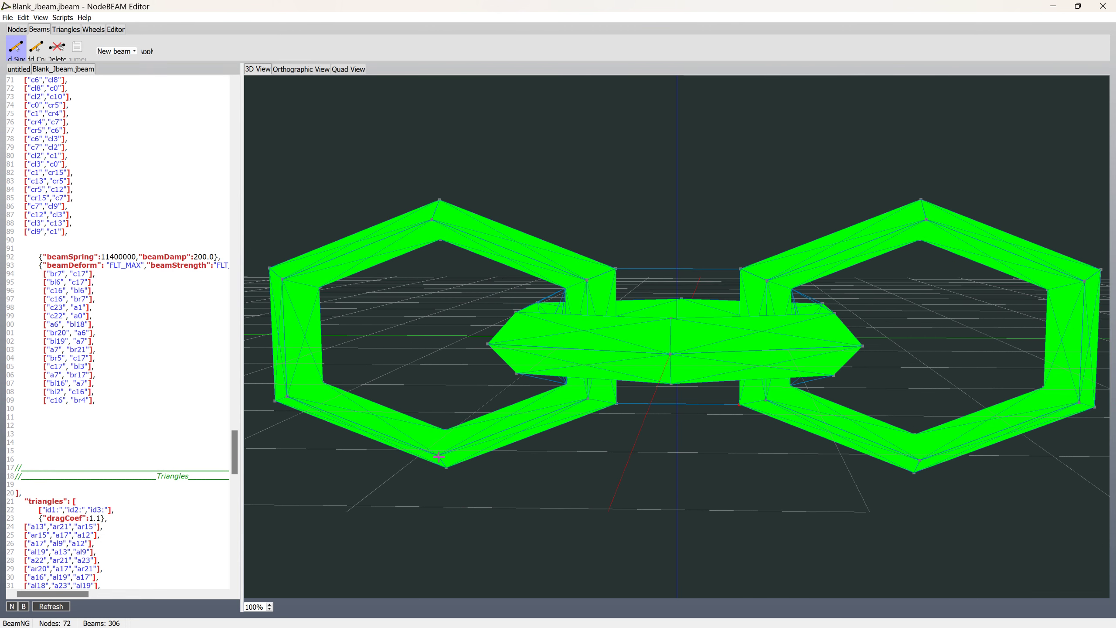
pyautogui.click(432, 219)
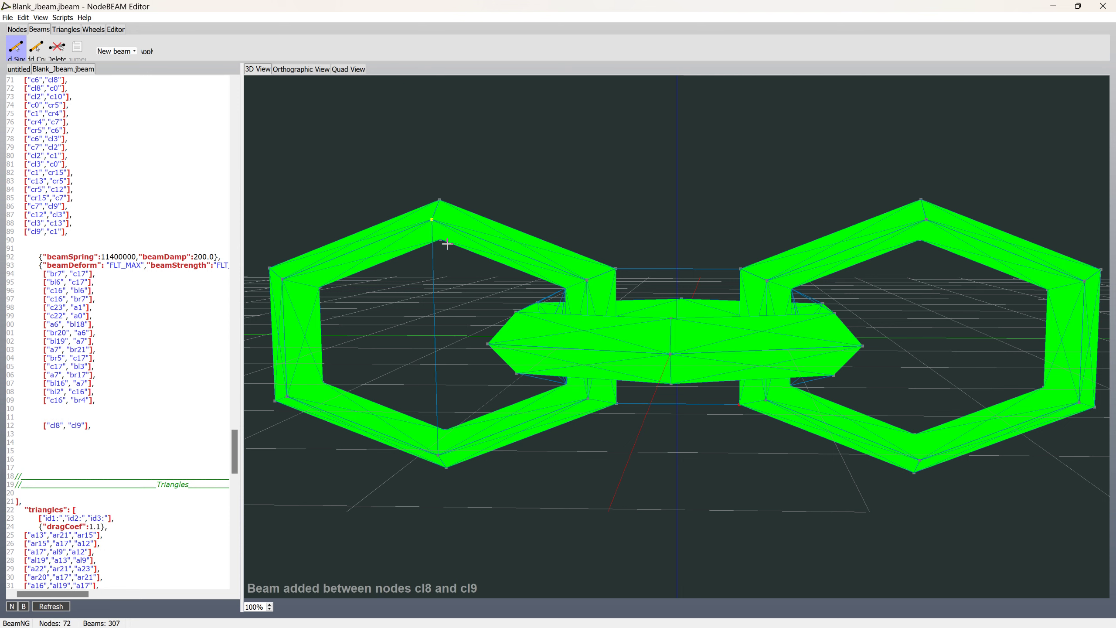
pyautogui.moveTo(441, 241); pyautogui.dragTo(446, 430)
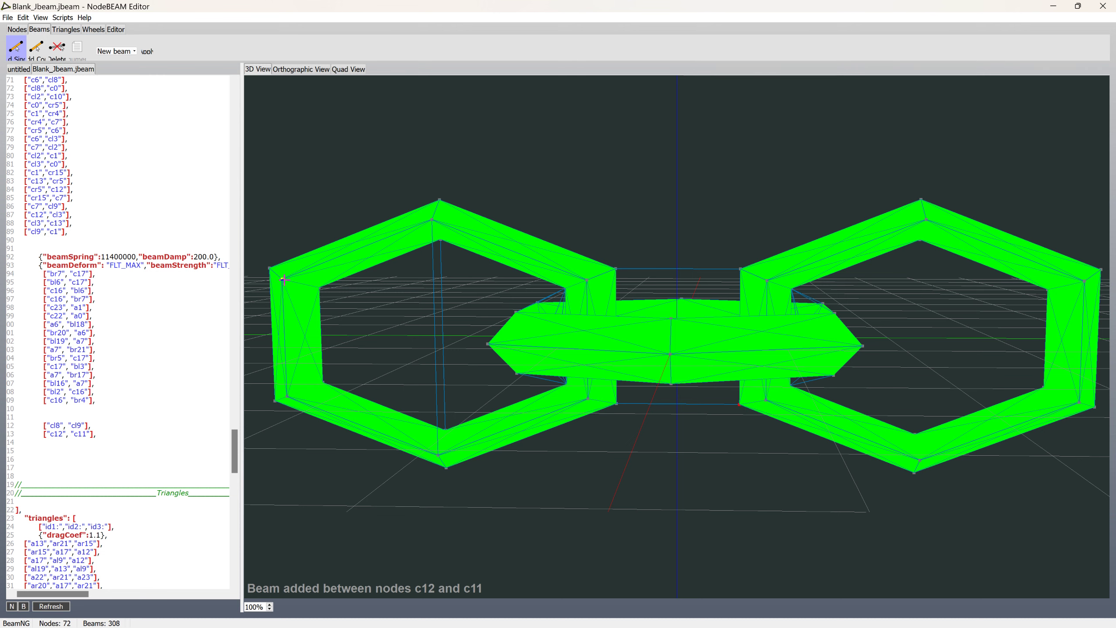
# - Cross-brace the c link with diagonal beams cl3–cl18, cl19–cl2, c6–c17 and c7–c16
pyautogui.moveTo(285, 280); pyautogui.dragTo(501, 362)
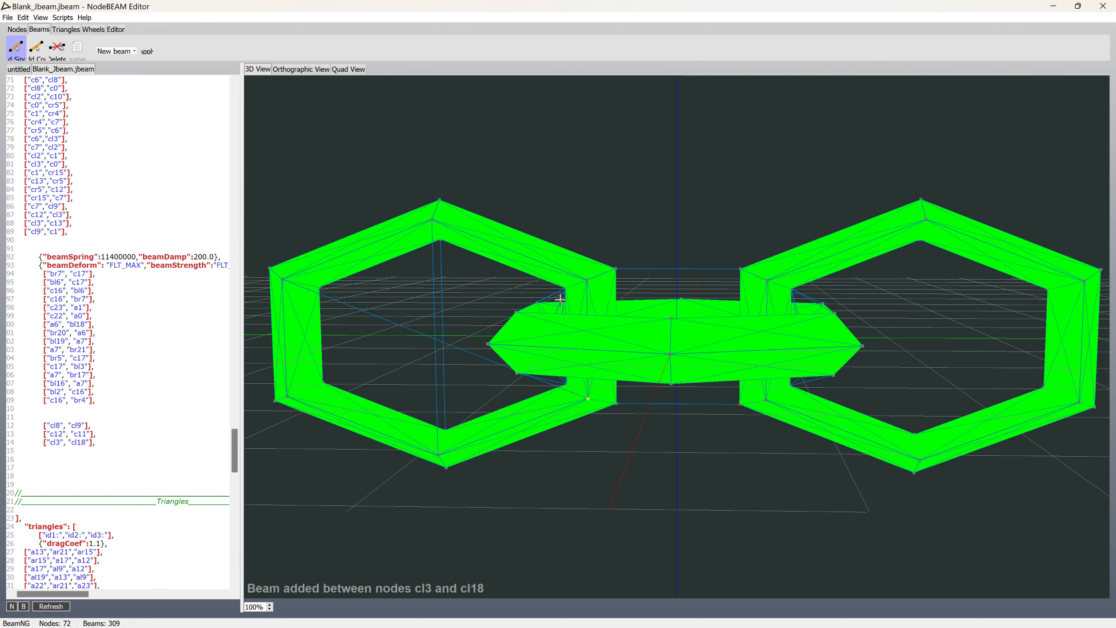
pyautogui.moveTo(290, 394); pyautogui.dragTo(588, 281)
pyautogui.moveTo(303, 378); pyautogui.dragTo(320, 388, button='middle')
pyautogui.moveTo(305, 422); pyautogui.dragTo(565, 299)
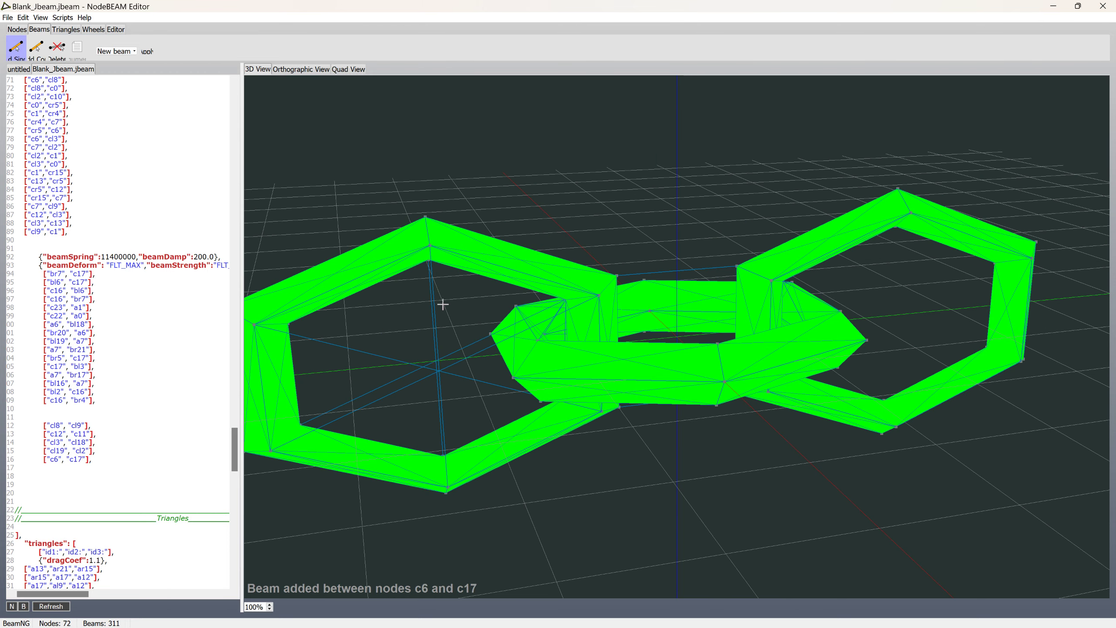
pyautogui.moveTo(444, 305); pyautogui.dragTo(426, 294, button='middle')
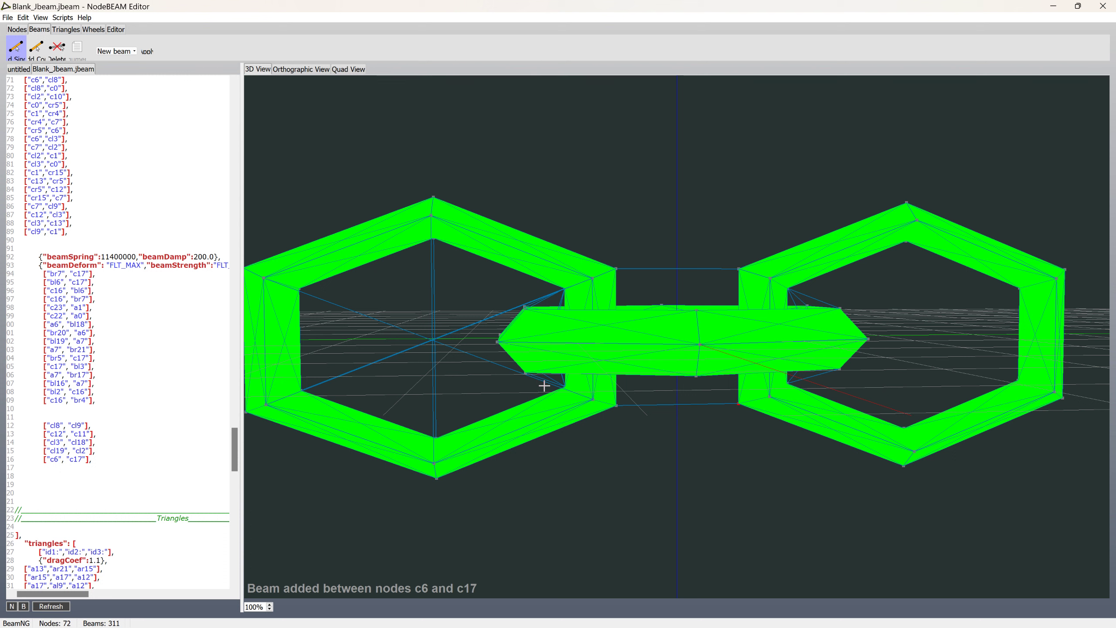
pyautogui.moveTo(563, 385); pyautogui.dragTo(301, 291)
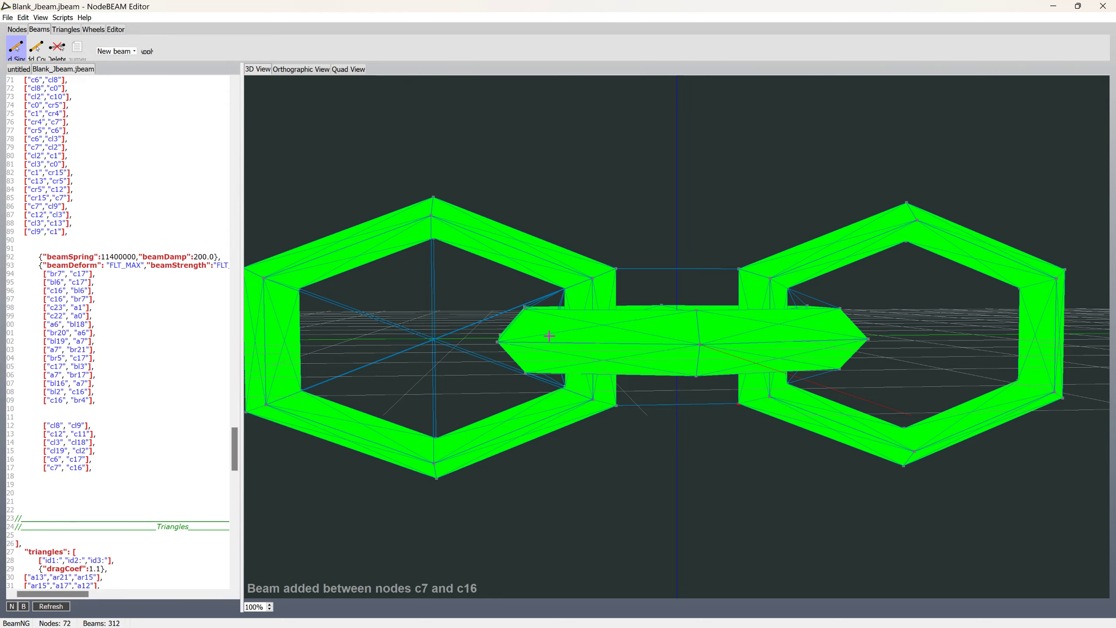
# - Cross-brace the middle link with diagonal beams bl3–br21, br5–bl19, bl2–br20 and bl18–br4
pyautogui.moveTo(350, 345); pyautogui.dragTo(344, 368, button='middle')
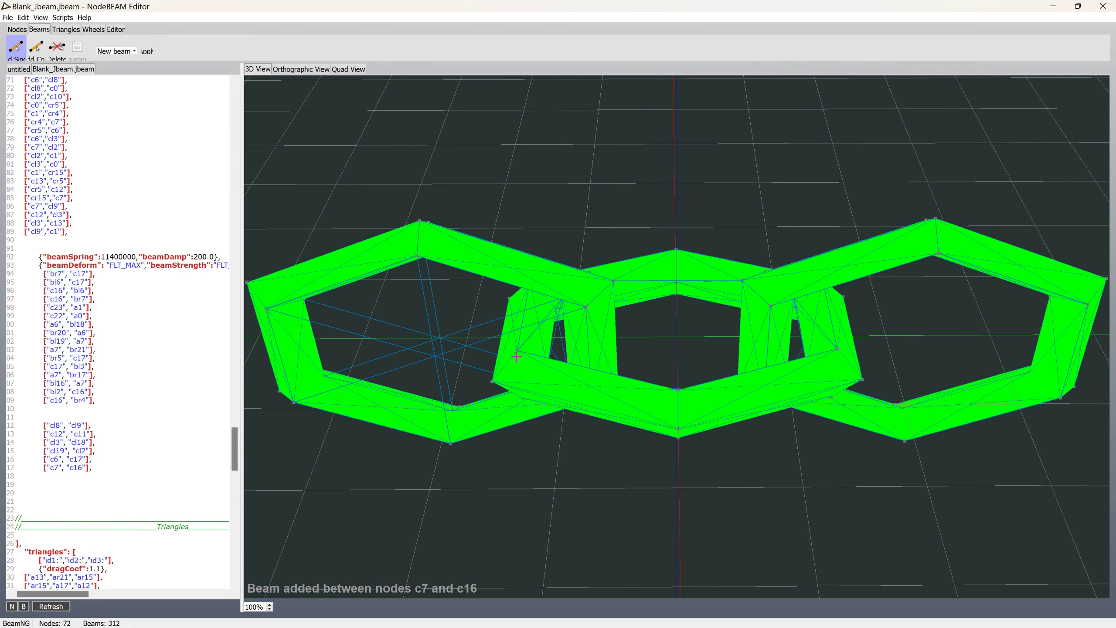
pyautogui.moveTo(802, 344)
pyautogui.mouseDown(button='middle')
pyautogui.moveTo(813, 336)
pyautogui.moveTo(811, 360)
pyautogui.mouseUp(button='middle')
pyautogui.click(833, 279)
pyautogui.click(553, 383)
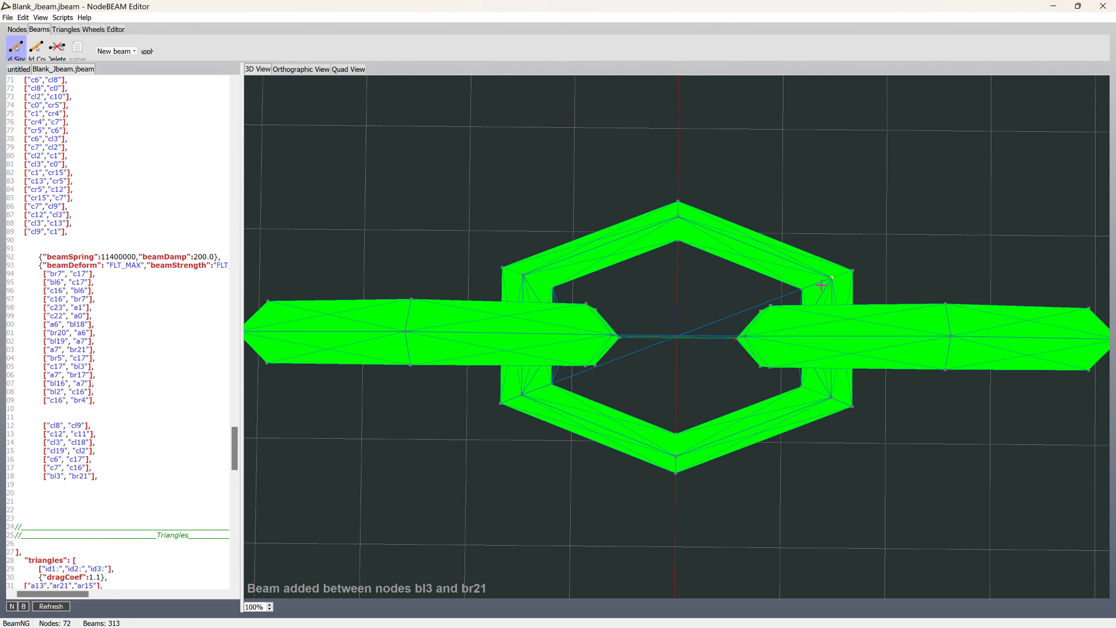
pyautogui.click(523, 275)
pyautogui.click(831, 398)
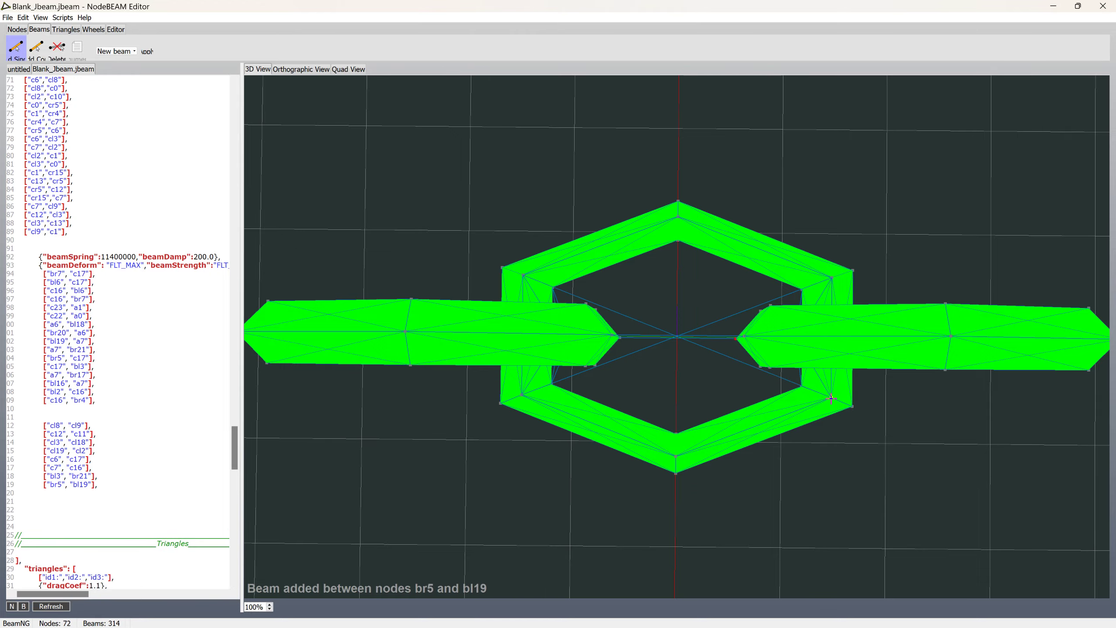
pyautogui.moveTo(831, 398); pyautogui.dragTo(828, 317, button='middle')
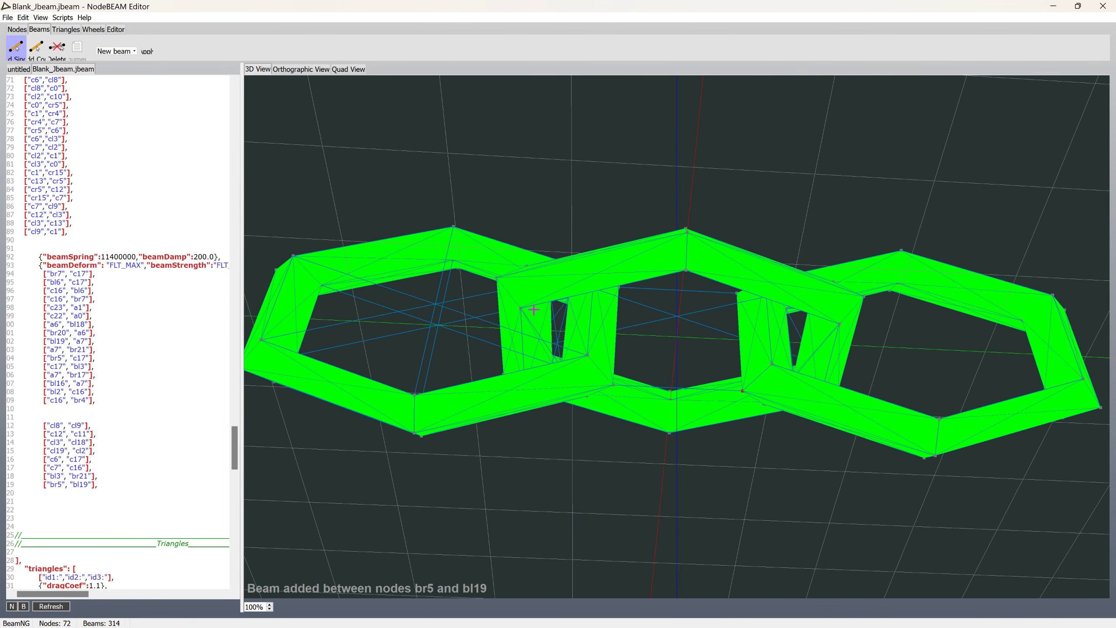
pyautogui.moveTo(789, 379); pyautogui.dragTo(795, 366, button='middle')
pyautogui.click(816, 423)
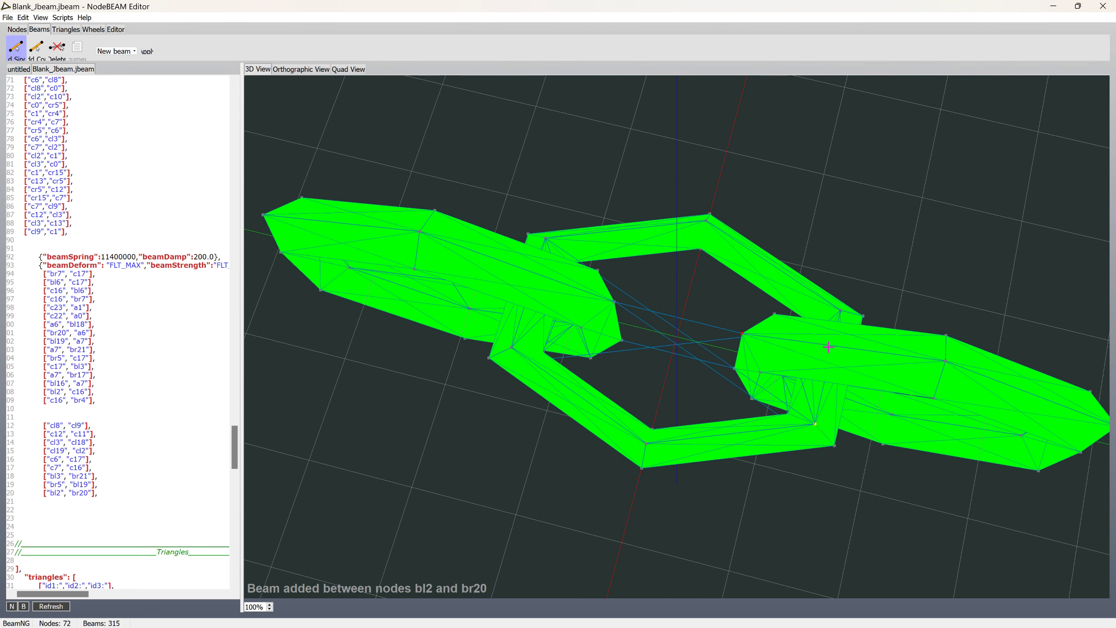
pyautogui.click(520, 348)
# - Try to brace the middle link between its outer corners with beams br13–bl10 and bl11–br14
pyautogui.moveTo(551, 350); pyautogui.dragTo(589, 390, button='middle')
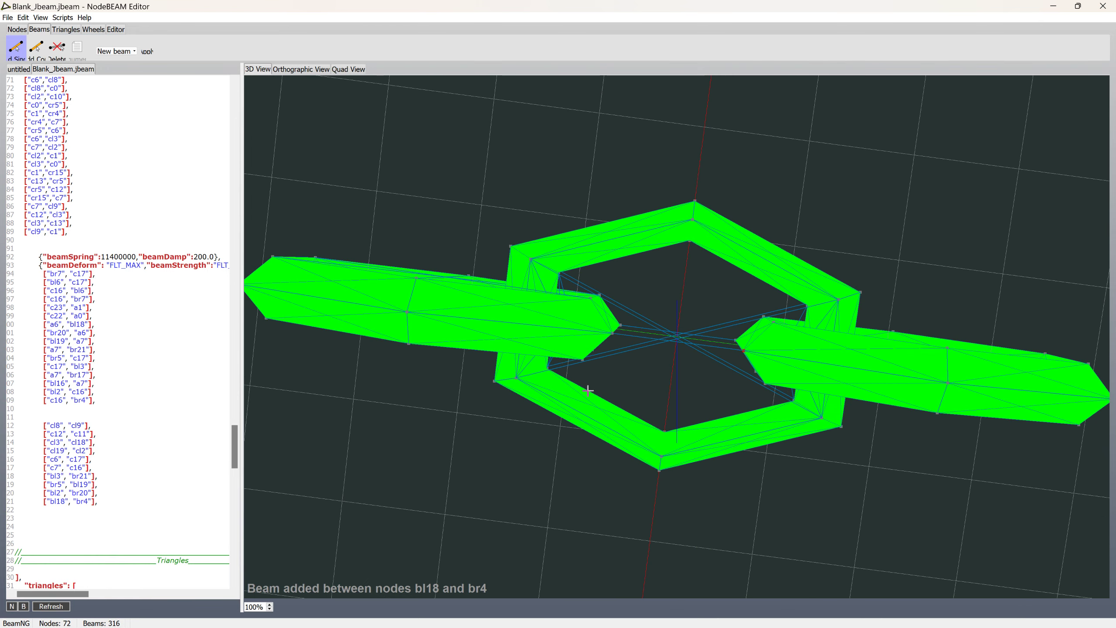
pyautogui.click(694, 230)
pyautogui.moveTo(695, 230); pyautogui.dragTo(646, 303, button='middle')
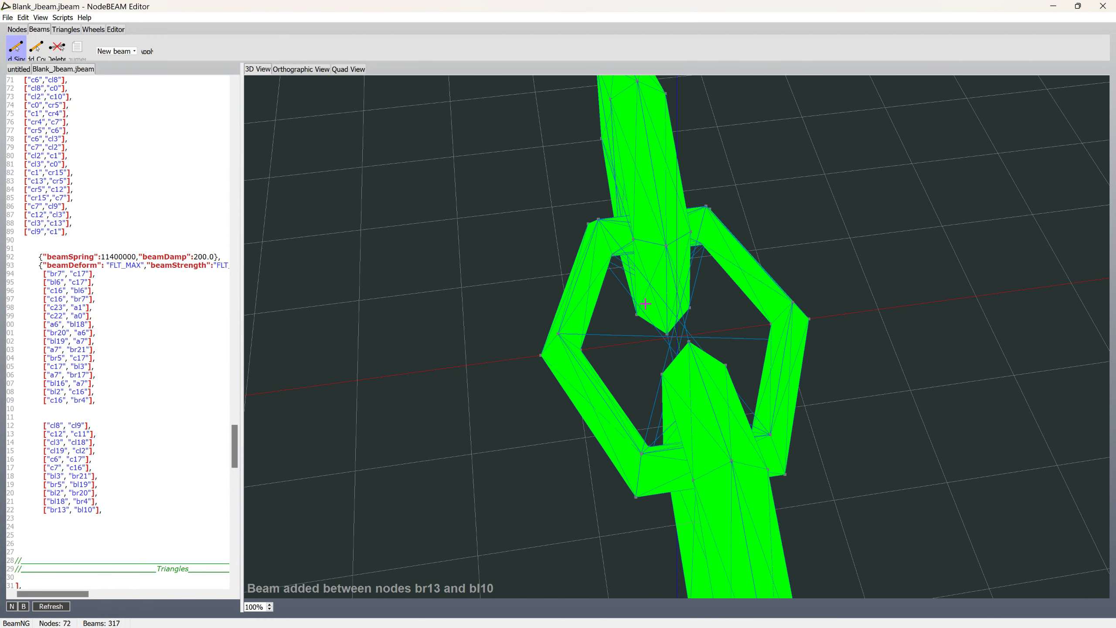
pyautogui.click(583, 349)
pyautogui.click(794, 303)
pyautogui.moveTo(795, 303); pyautogui.dragTo(852, 263, button='middle')
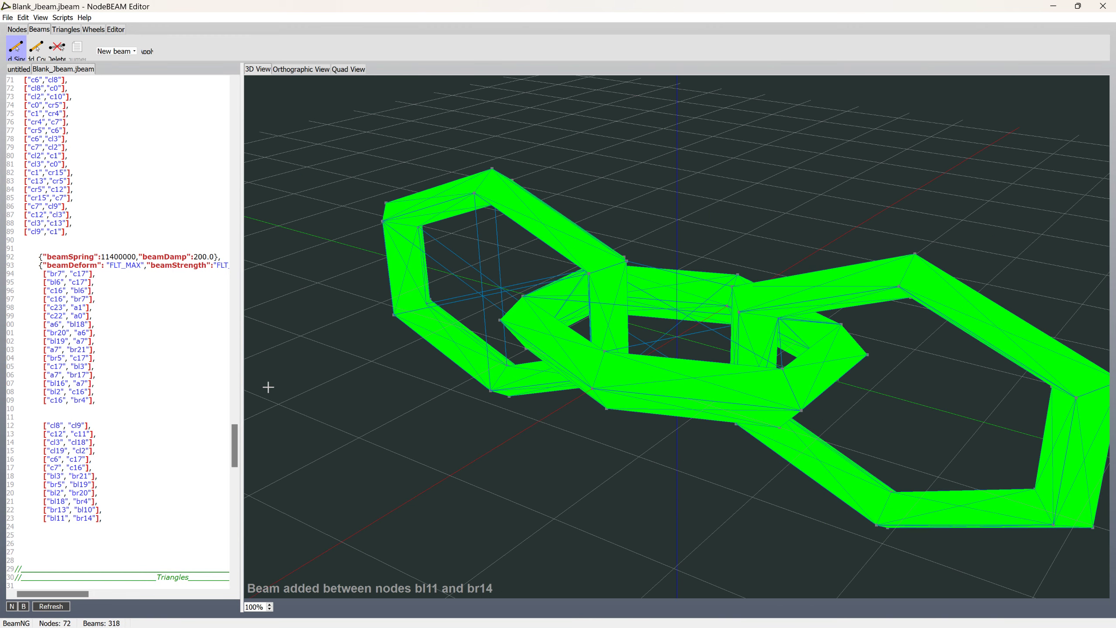
# - Delete the br13–bl10 and bl11–br14 beam lines from the code and refresh the model
pyautogui.moveTo(129, 515); pyautogui.dragTo(38, 511)
pyautogui.press('Delete')
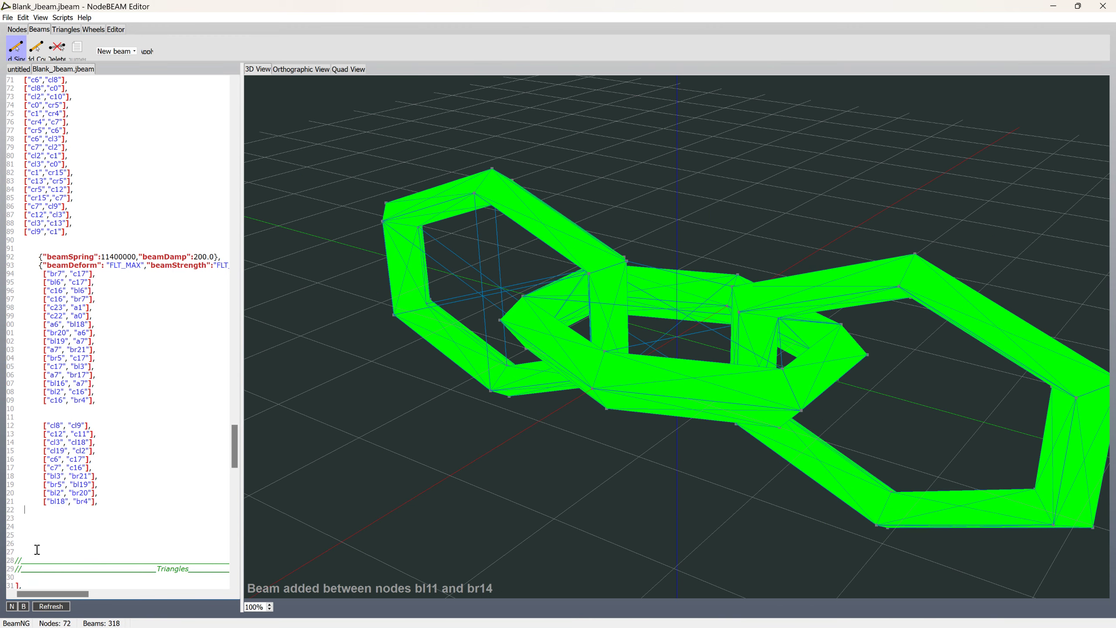
pyautogui.click(50, 607)
# - Add beams br14–bl10 and bl9–br13 across the middle link between its outer corners
pyautogui.moveTo(334, 531); pyautogui.dragTo(546, 399, button='middle')
pyautogui.click(572, 364)
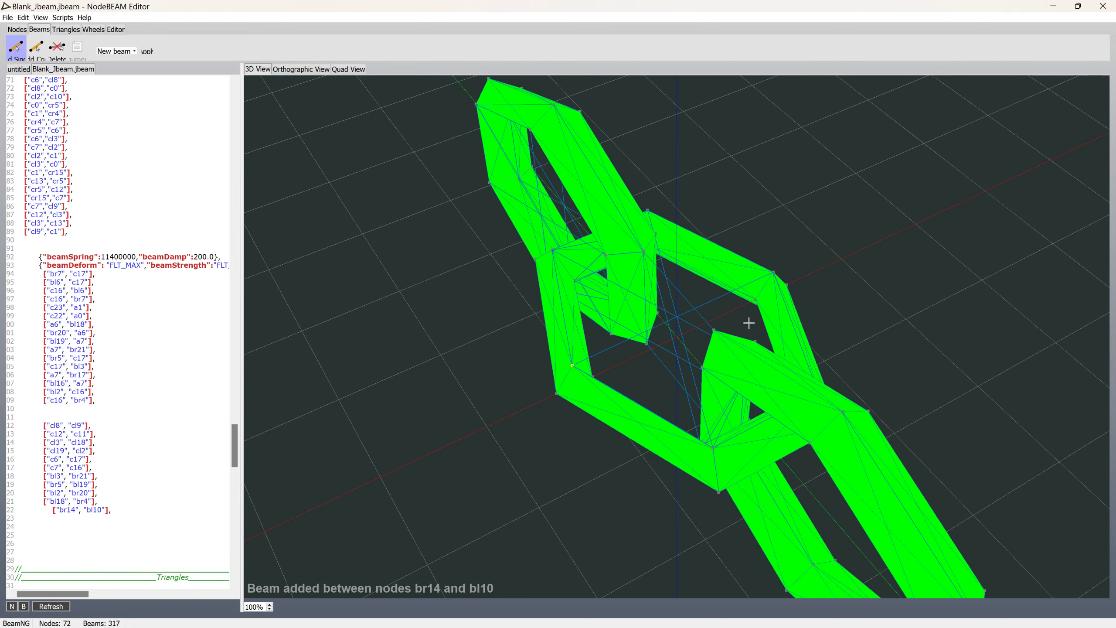
pyautogui.moveTo(777, 298); pyautogui.dragTo(827, 247, button='middle')
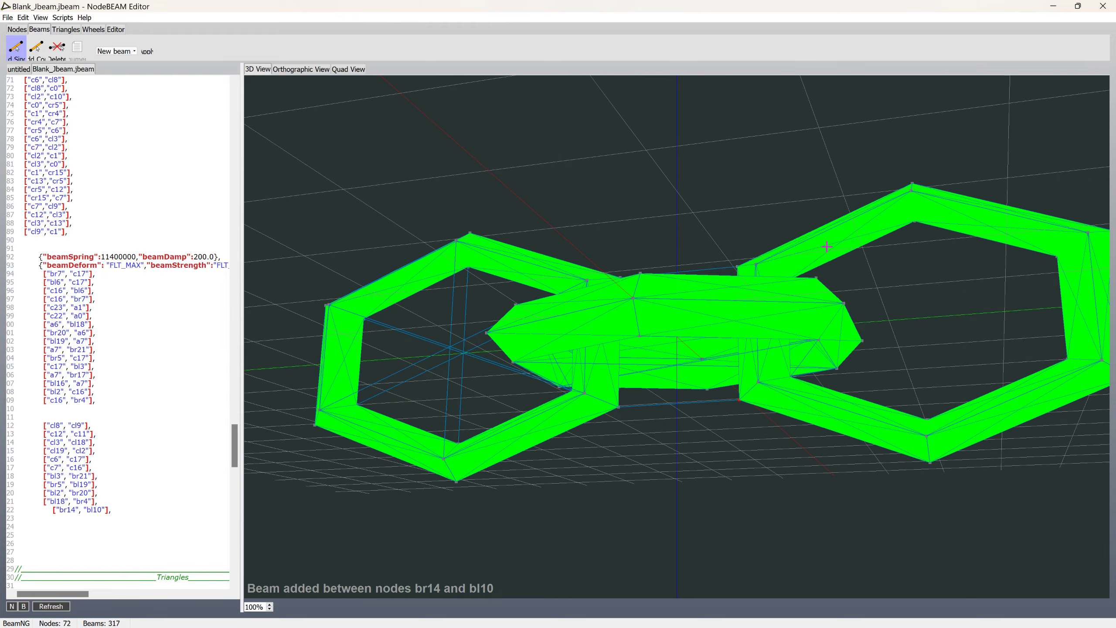
pyautogui.click(706, 389)
pyautogui.moveTo(706, 371); pyautogui.dragTo(920, 316, button='middle')
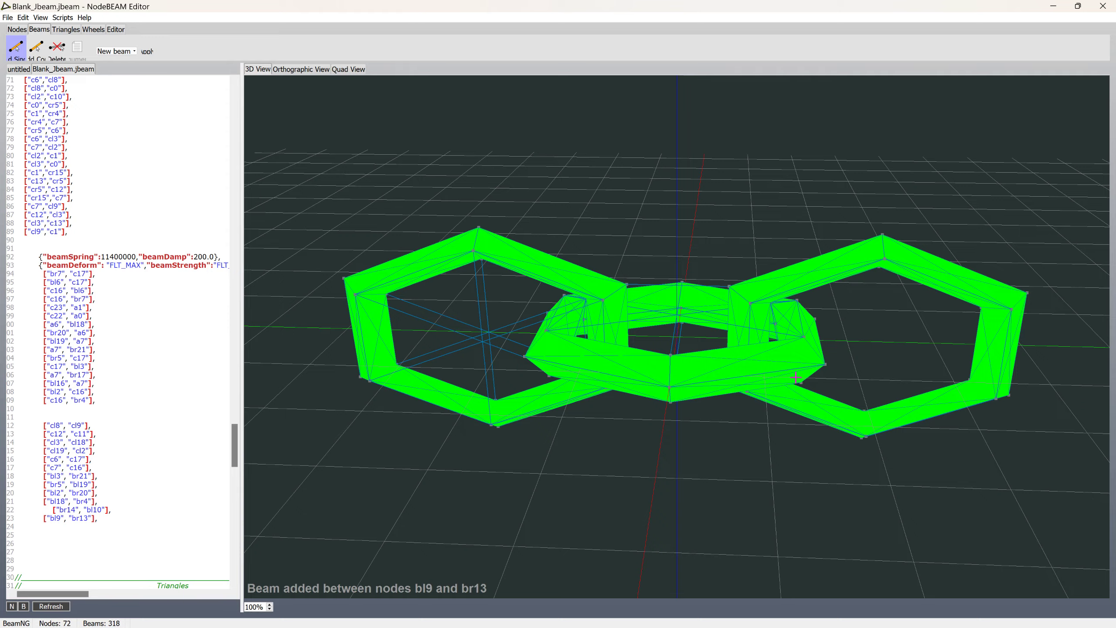
# - Brace the a link with single beams al19–a6, al3–al18 and al9–al8
pyautogui.moveTo(796, 377); pyautogui.dragTo(798, 397, button='middle')
pyautogui.click(767, 361)
pyautogui.click(726, 368)
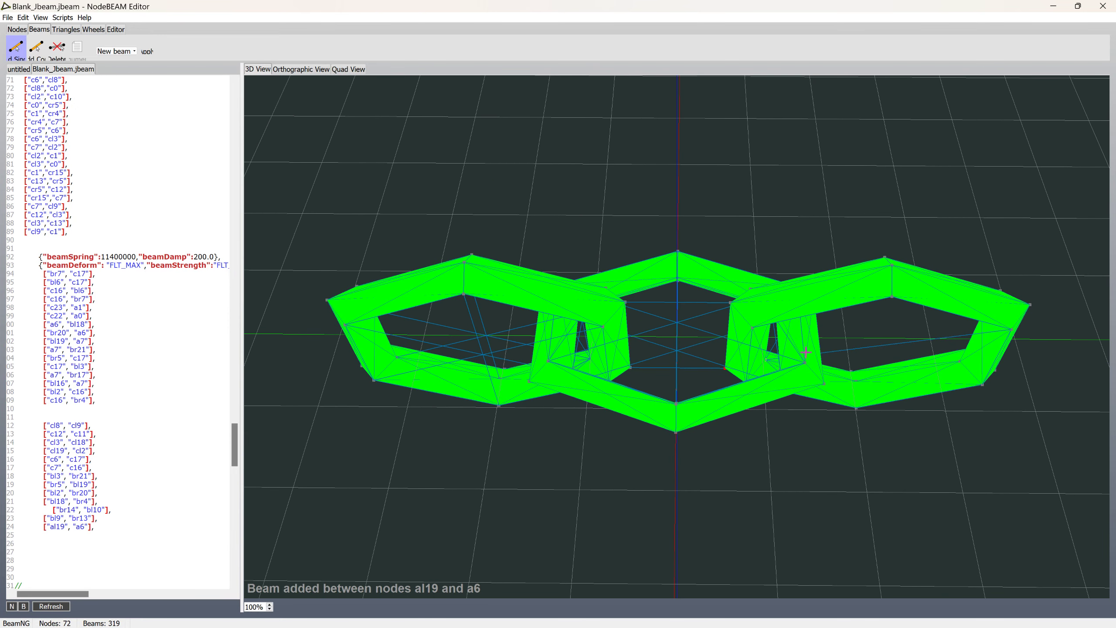
pyautogui.click(983, 379)
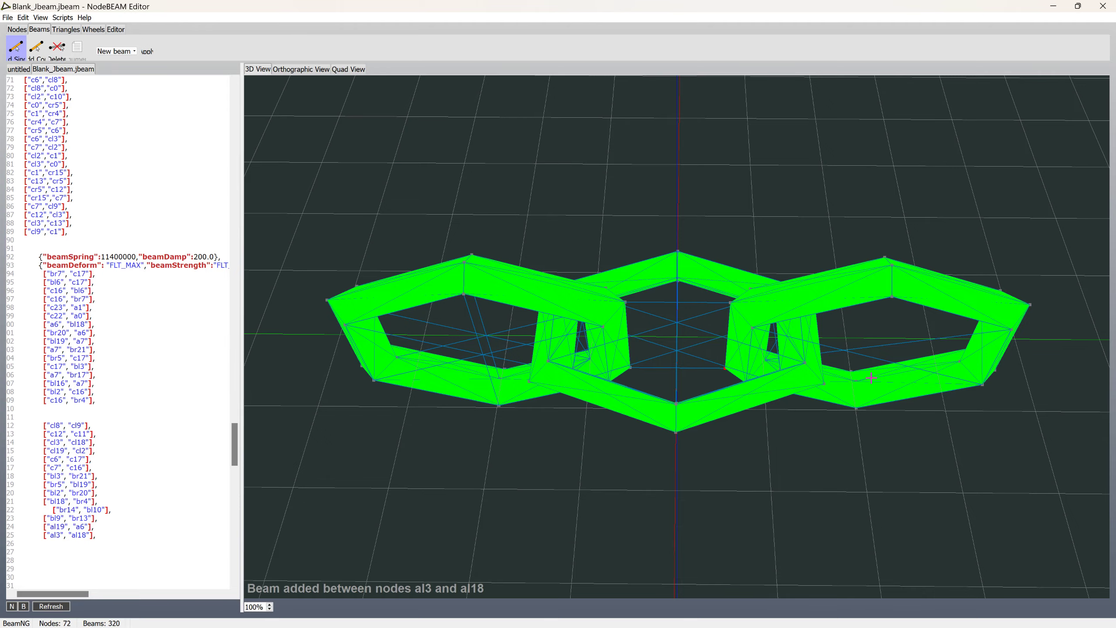
pyautogui.click(858, 404)
# - Complete the a link's bracing with beams ar14–ar15, ar21–ar4 and ar5–ar20
pyautogui.moveTo(862, 355); pyautogui.dragTo(963, 333, button='middle')
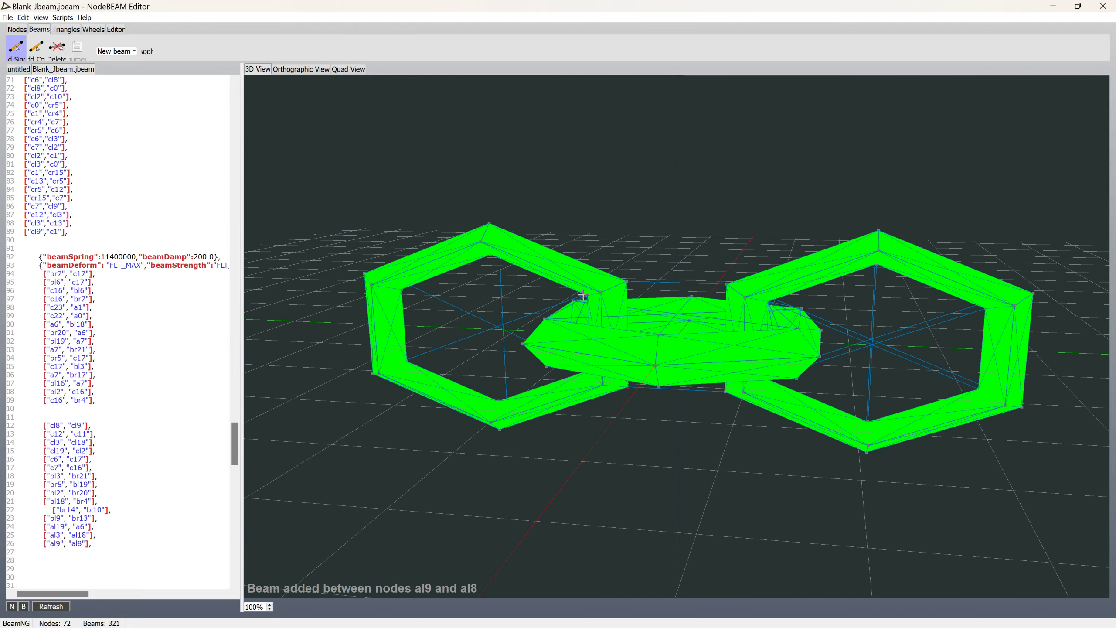
pyautogui.click(482, 244)
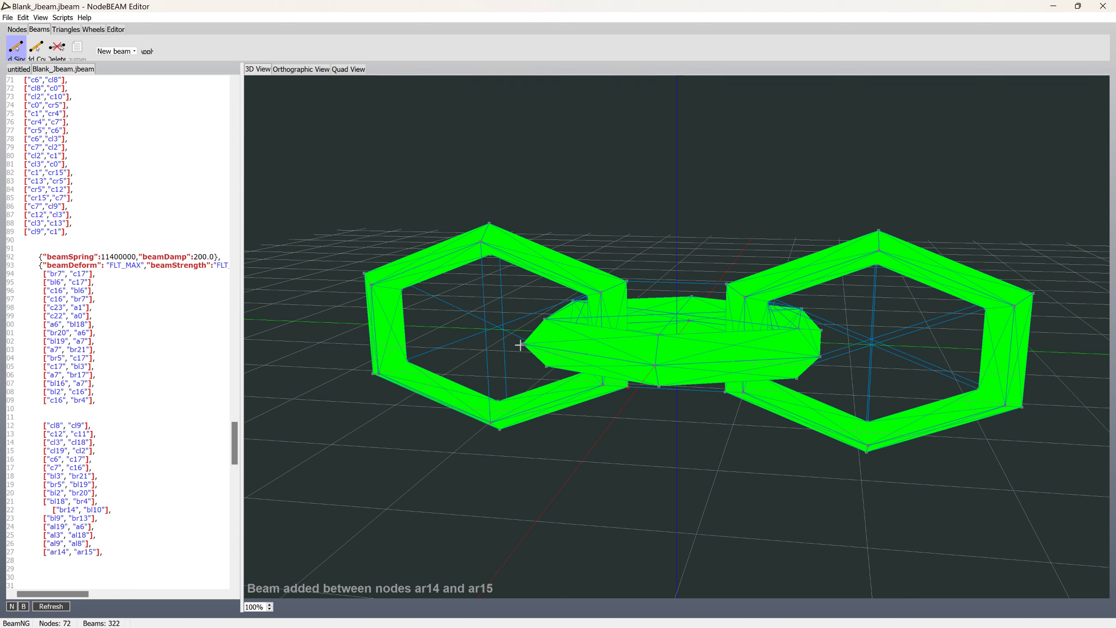
pyautogui.click(600, 386)
pyautogui.click(379, 373)
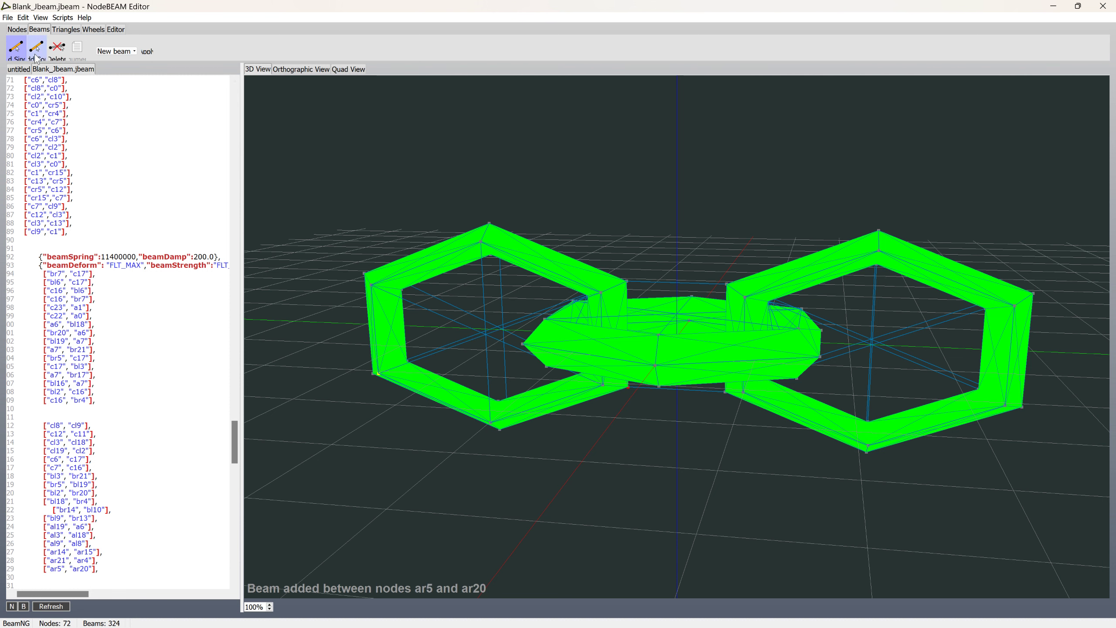
# - Save the edited Blank_Jbeam.jbeam file and switch back to the BeamNG.drive and Notepad++ windows
pyautogui.click(7, 18)
pyautogui.click(33, 99)
pyautogui.hotkey('alt', 'Tab')
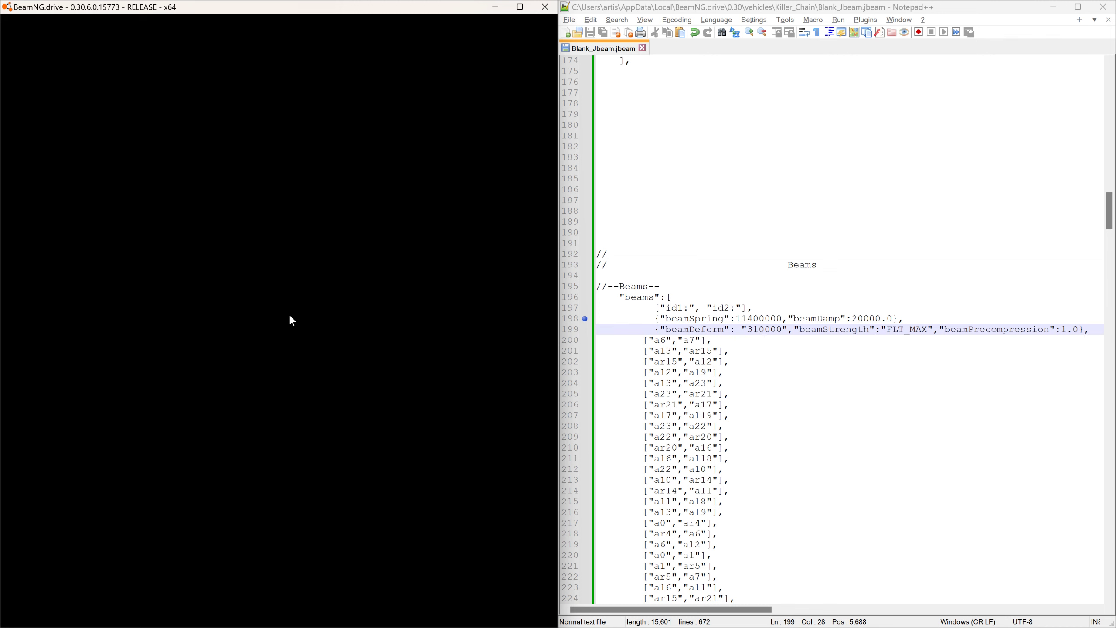
# - In NodeBEAM Editor, set beamDamp to 4200.0 and beamDeform to 500000 for the beam group starting with br7–c17
pyautogui.hotkey('alt', 'Tab')
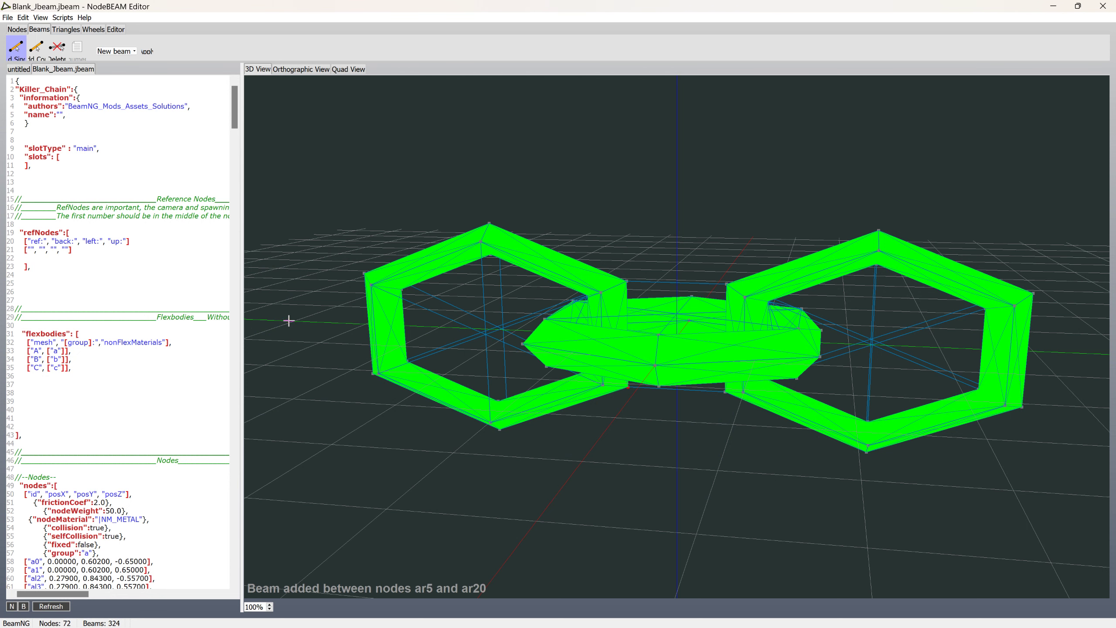
pyautogui.moveTo(232, 122); pyautogui.dragTo(236, 447)
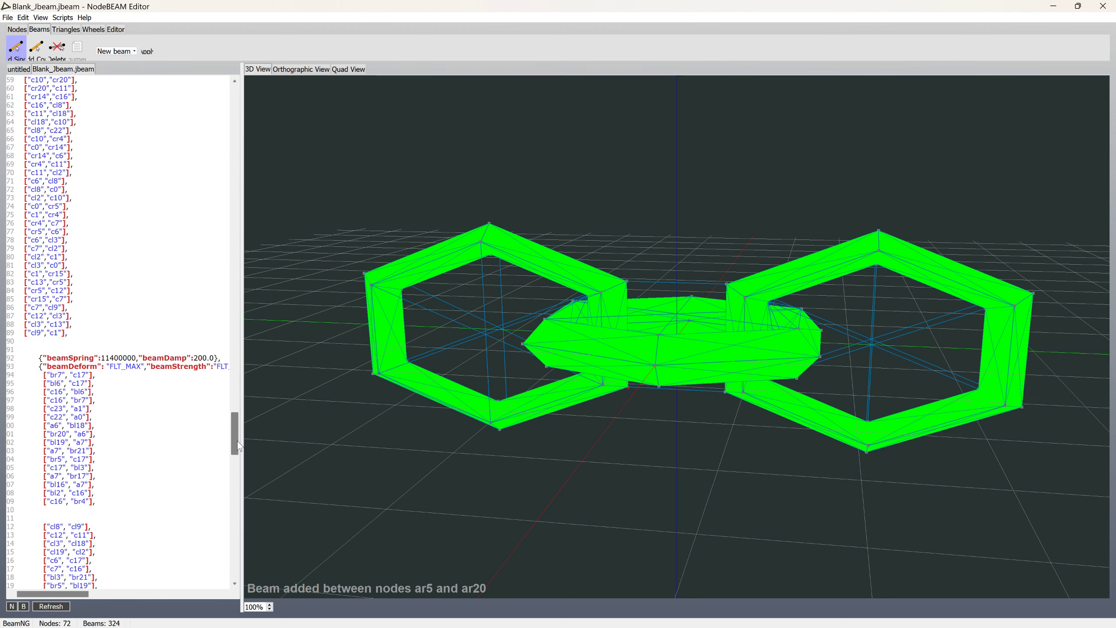
pyautogui.moveTo(242, 391); pyautogui.dragTo(382, 391)
pyautogui.click(195, 358)
pyautogui.write('1')
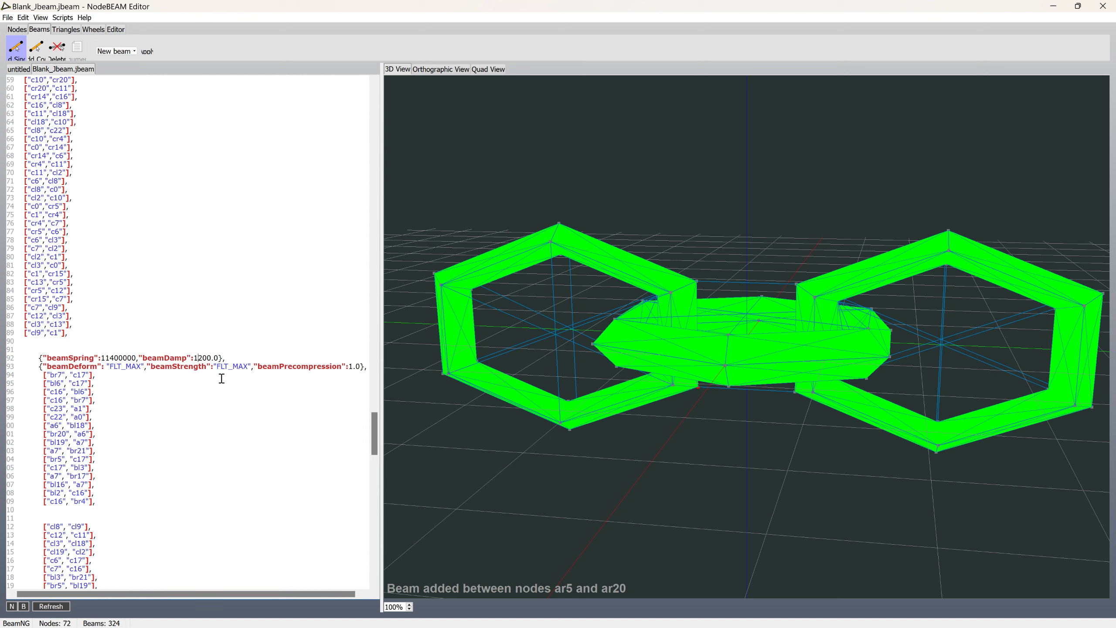
pyautogui.press('BackSpace')
pyautogui.write('4')
pyautogui.moveTo(109, 369); pyautogui.dragTo(141, 369)
pyautogui.write('500000')
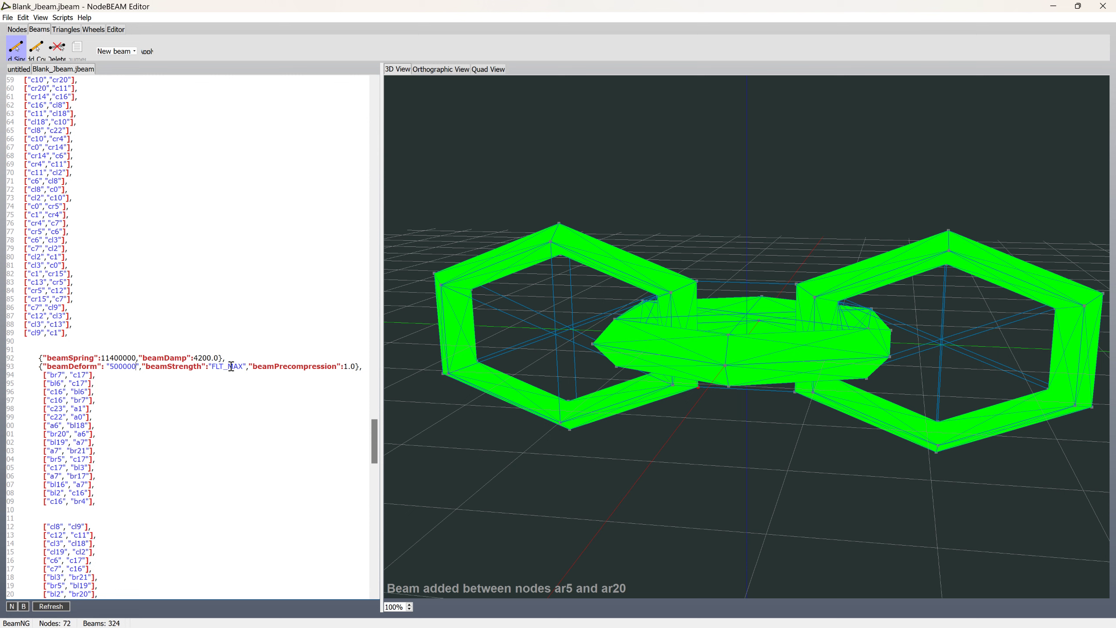
# - Save the edited Blank_Jbeam.jbeam file and return to the BeamNG.drive and Notepad++ windows
pyautogui.click(8, 18)
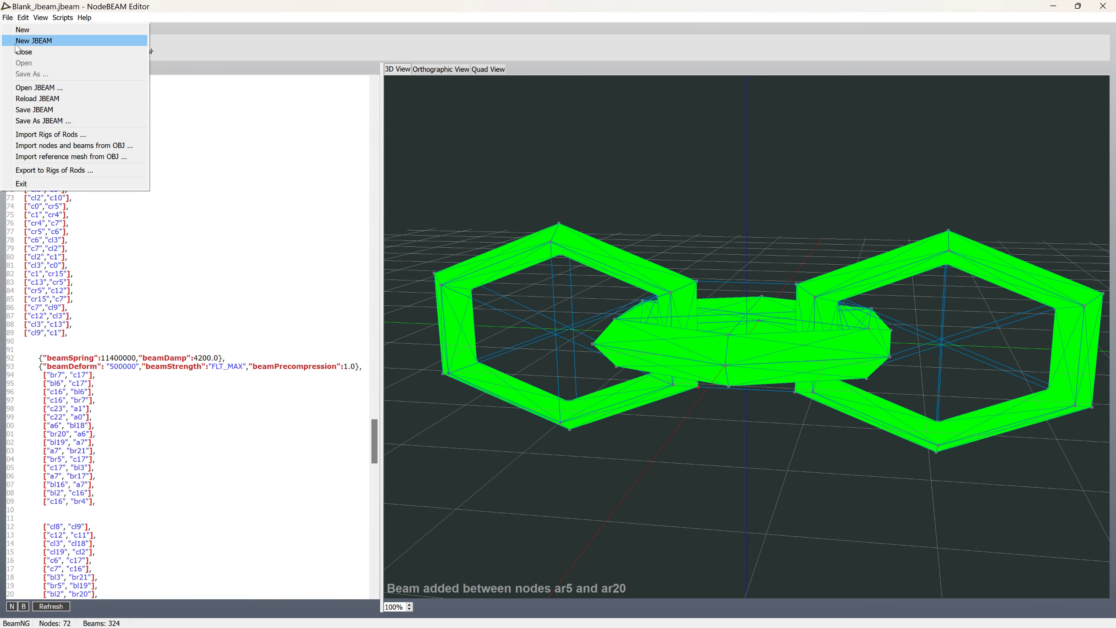
pyautogui.click(33, 109)
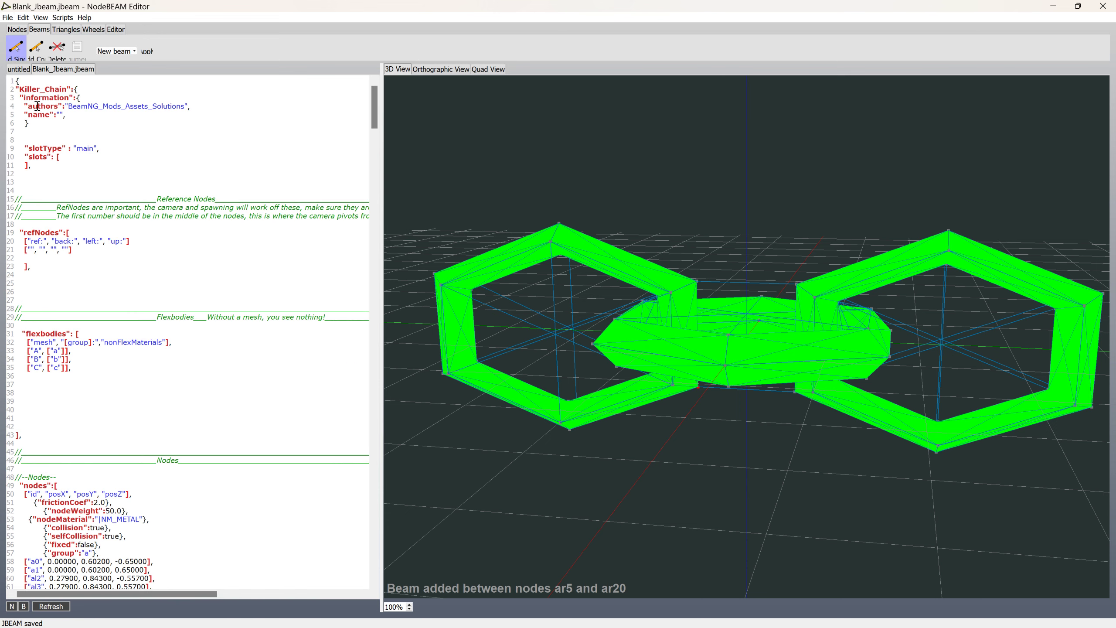
pyautogui.hotkey('alt', 'Tab')
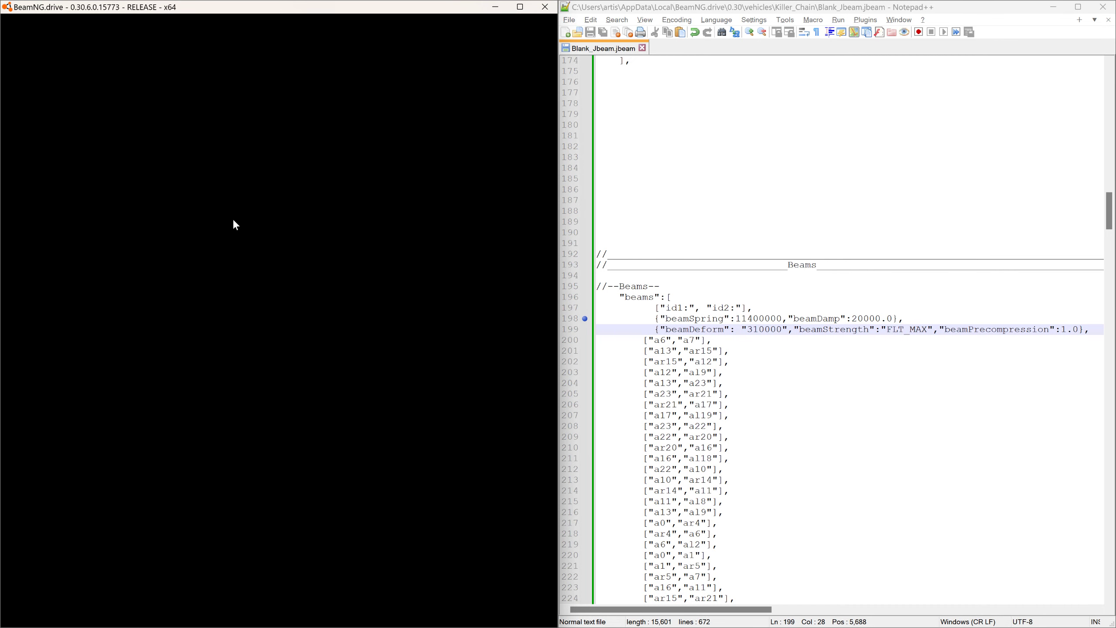
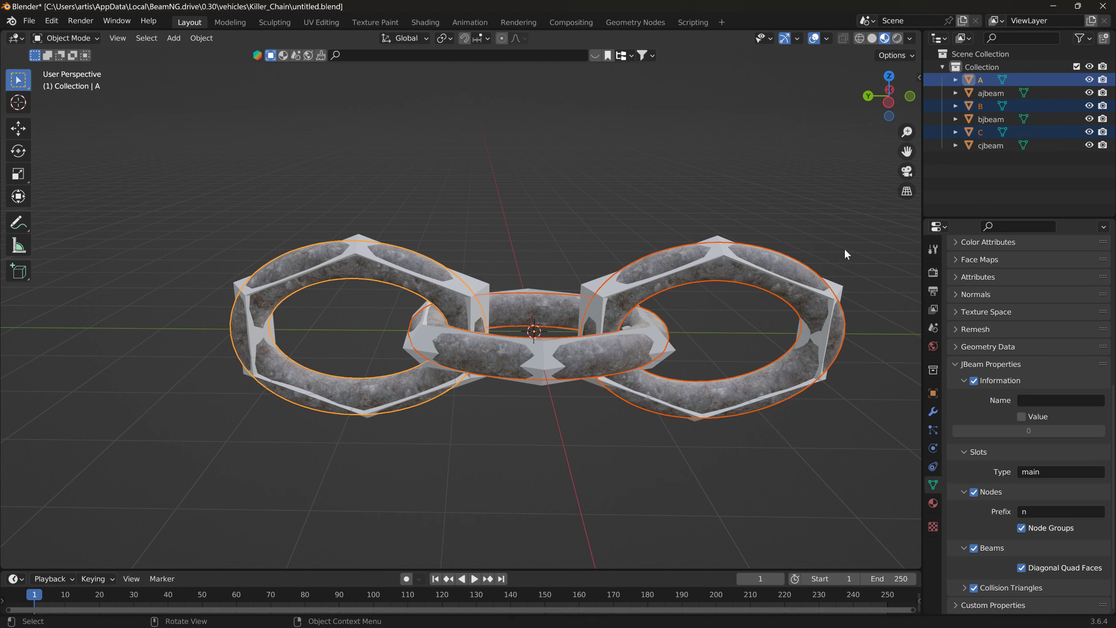
# - Select all chain meshes and jbeam objects in the Blender scene and scale them uniformly to about 0.141
pyautogui.press('a')
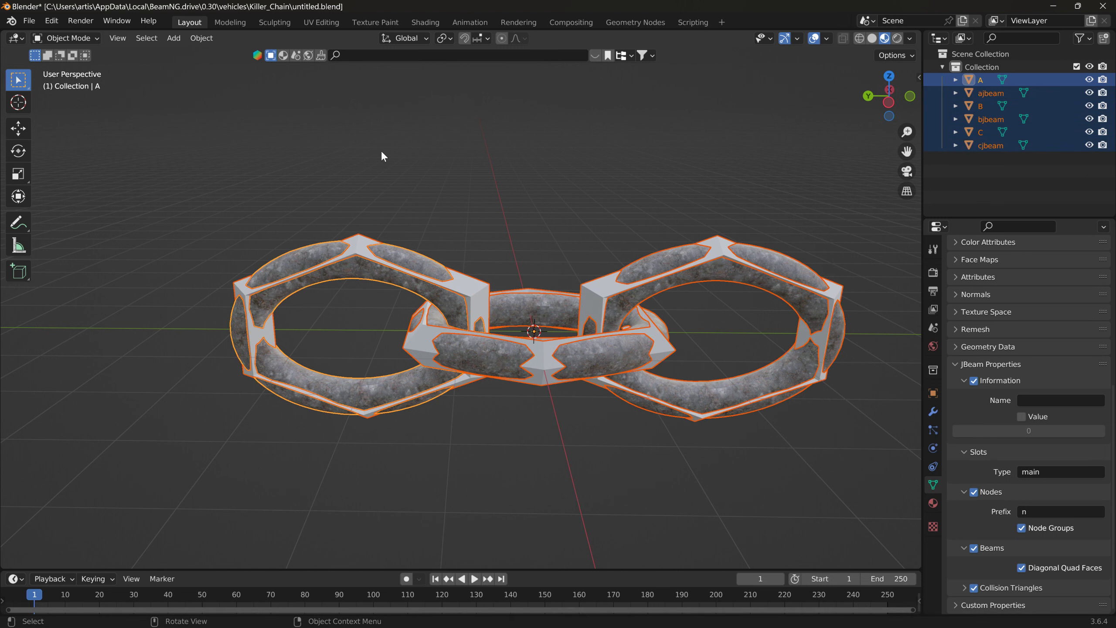
pyautogui.scroll(-2, 378, 151)
pyautogui.press('b')
pyautogui.moveTo(282, 156); pyautogui.dragTo(743, 441)
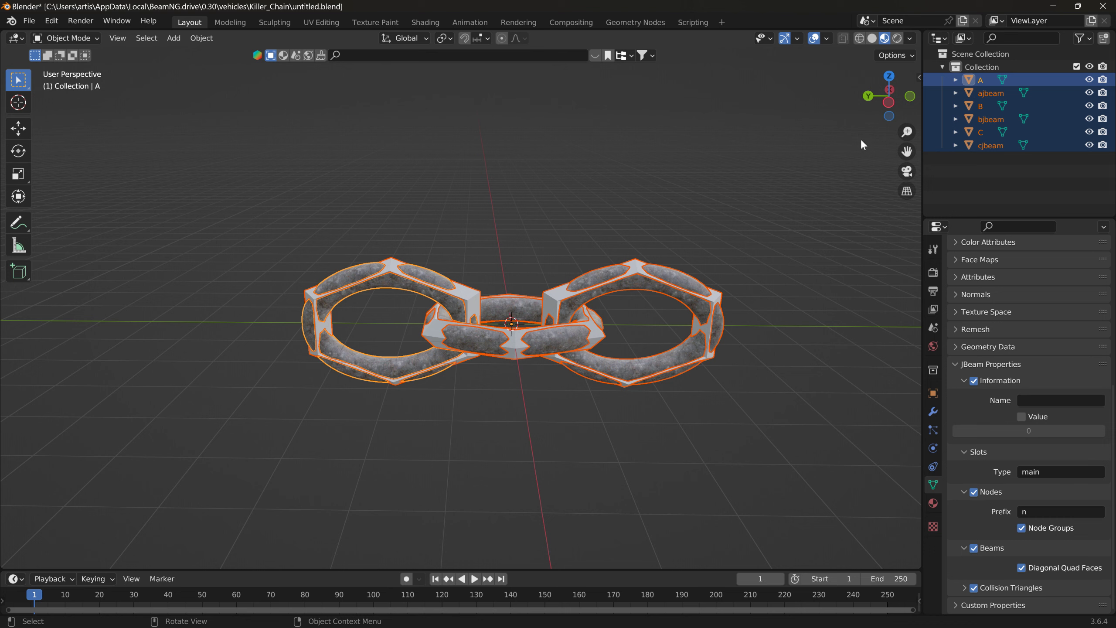
pyautogui.press('s')
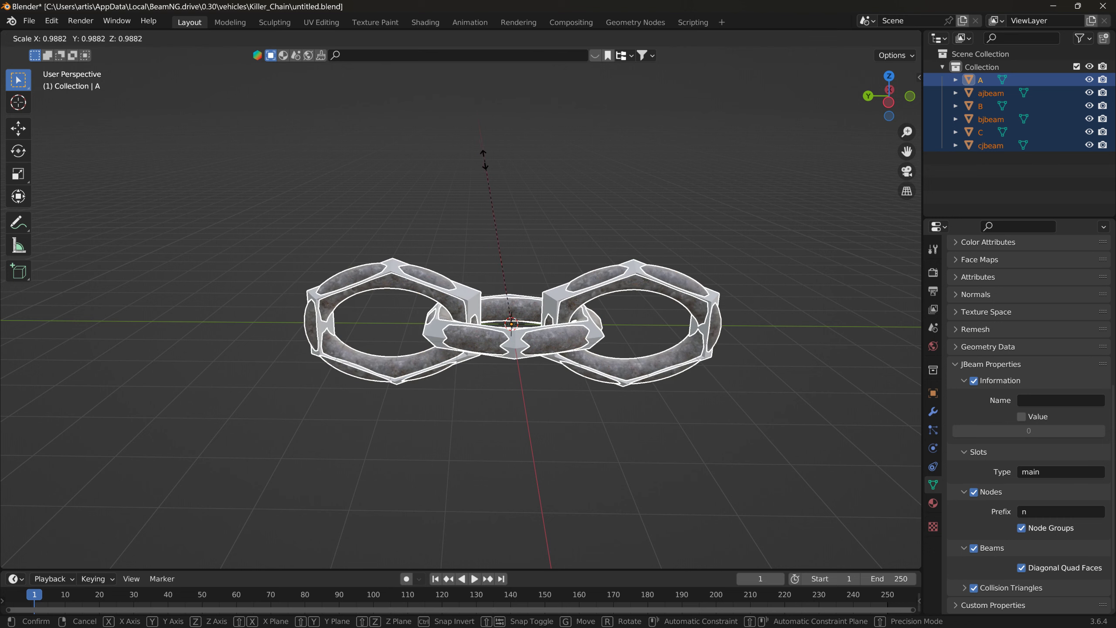
pyautogui.click(530, 309)
pyautogui.scroll(5, 580, 290)
pyautogui.keyDown('shift'); pyautogui.moveTo(610, 266); pyautogui.dragTo(346, 194, button='middle'); pyautogui.keyUp('shift')
# - Apply all transforms to the scaled chain objects
pyautogui.click(204, 45)
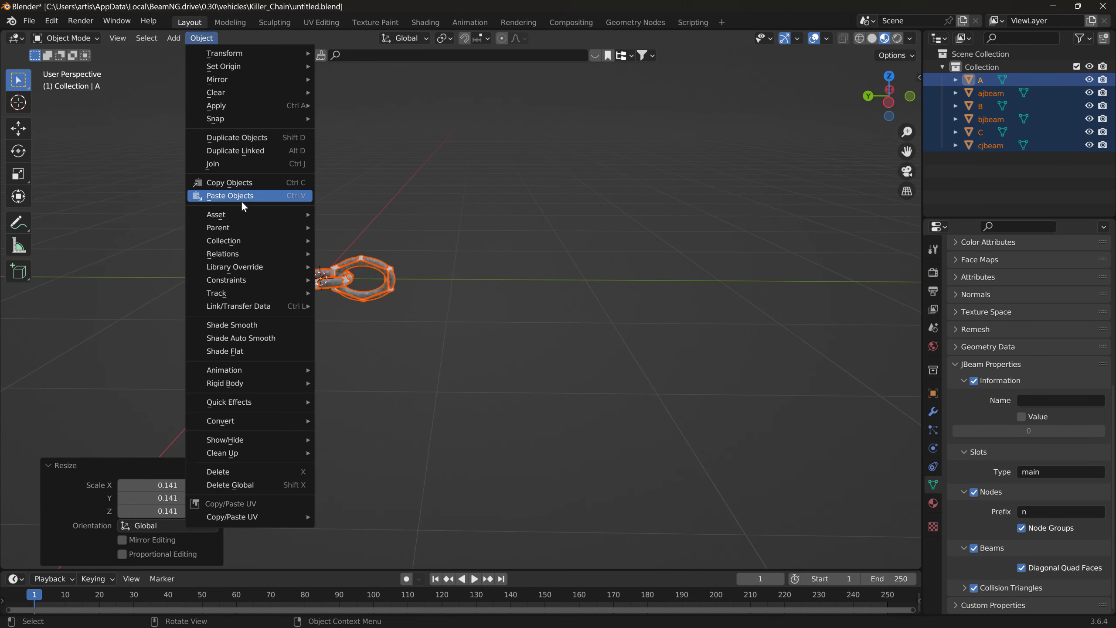
pyautogui.moveTo(247, 106)
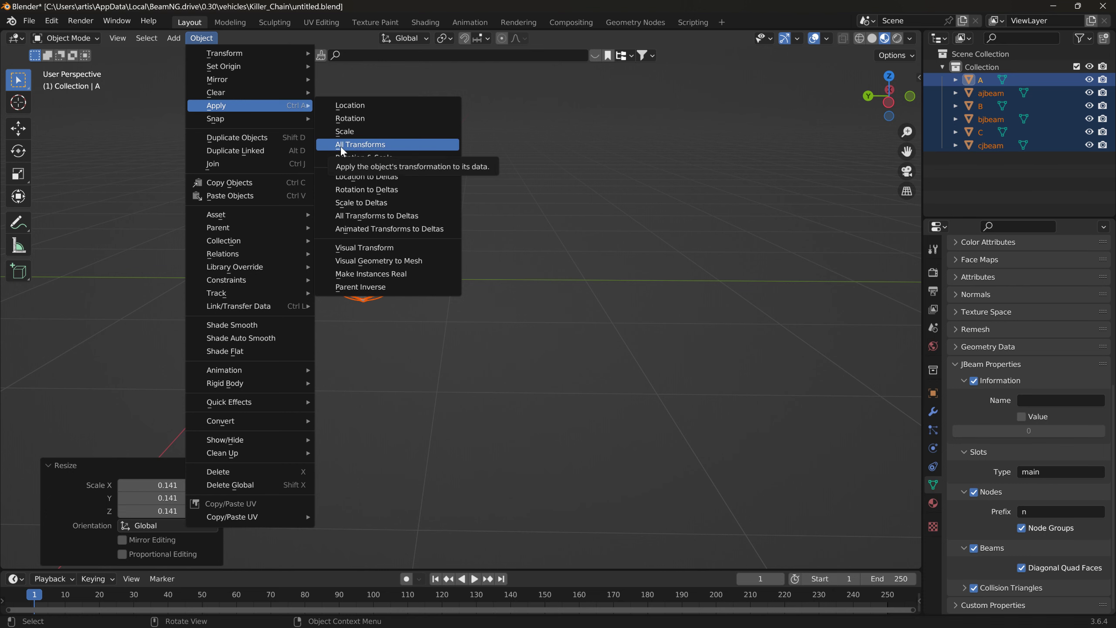
pyautogui.click(341, 145)
pyautogui.press('KP_Decimal')
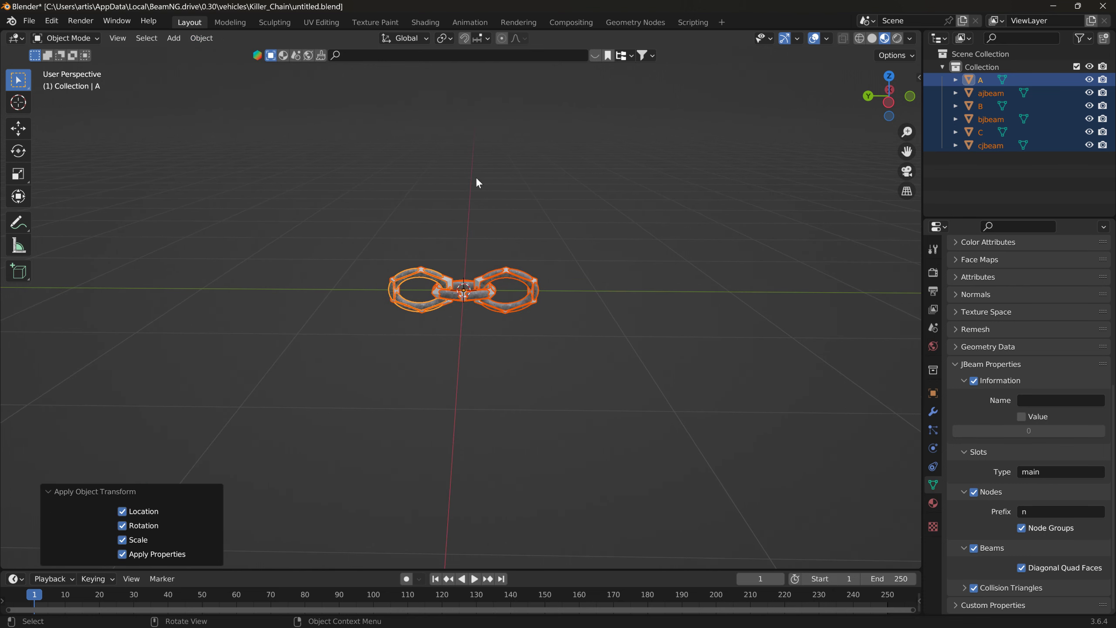
# - Select the ajbeam, bjbeam and cjbeam objects together
pyautogui.click(431, 238)
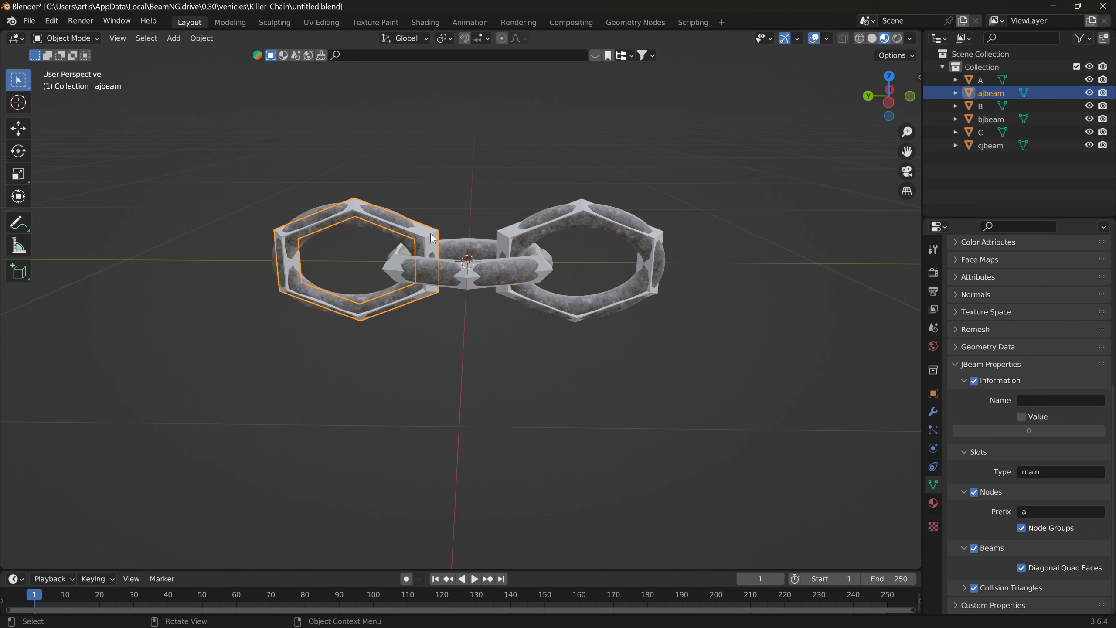
pyautogui.keyDown('shift'); pyautogui.click(468, 272); pyautogui.keyUp('shift')
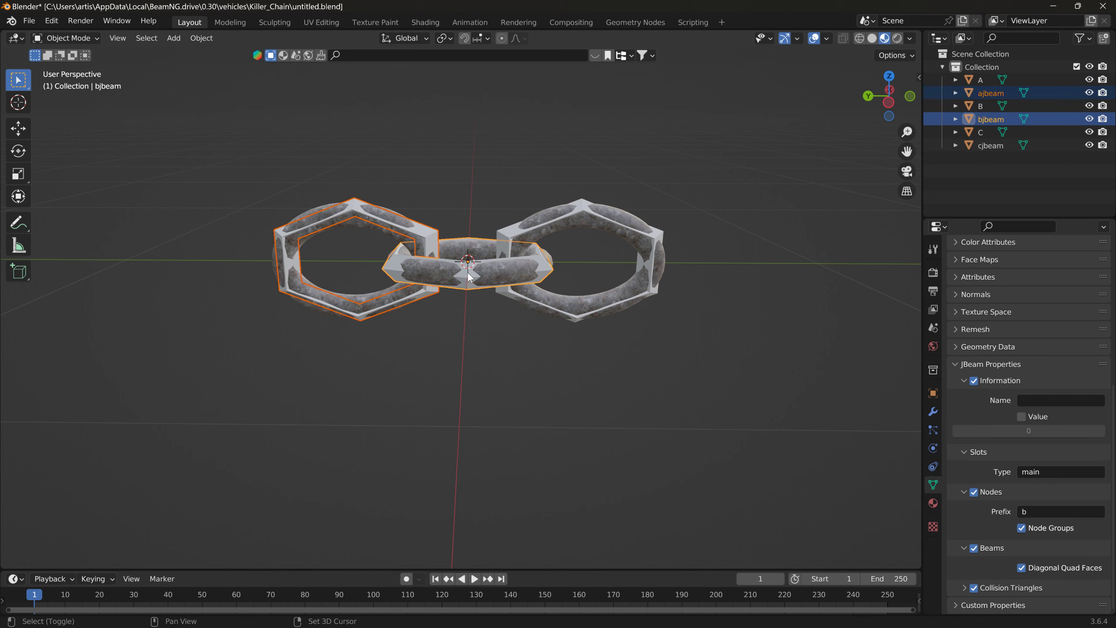
pyautogui.keyDown('shift'); pyautogui.click(509, 238); pyautogui.keyUp('shift')
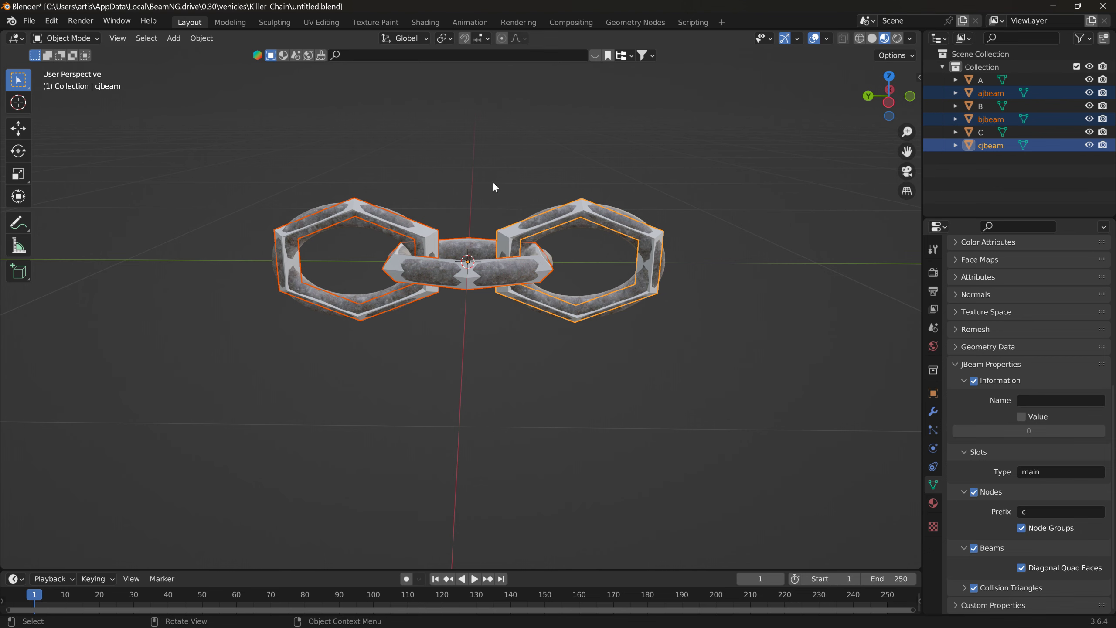
# - Undo the jbeam object selection, the applied transforms and the scaling of the chain objects
pyautogui.hotkey('ctrl', 'z')
pyautogui.hotkey('ctrl', 'z')
pyautogui.hotkey('ctrl', 'z')
pyautogui.hotkey('ctrl', 'z')
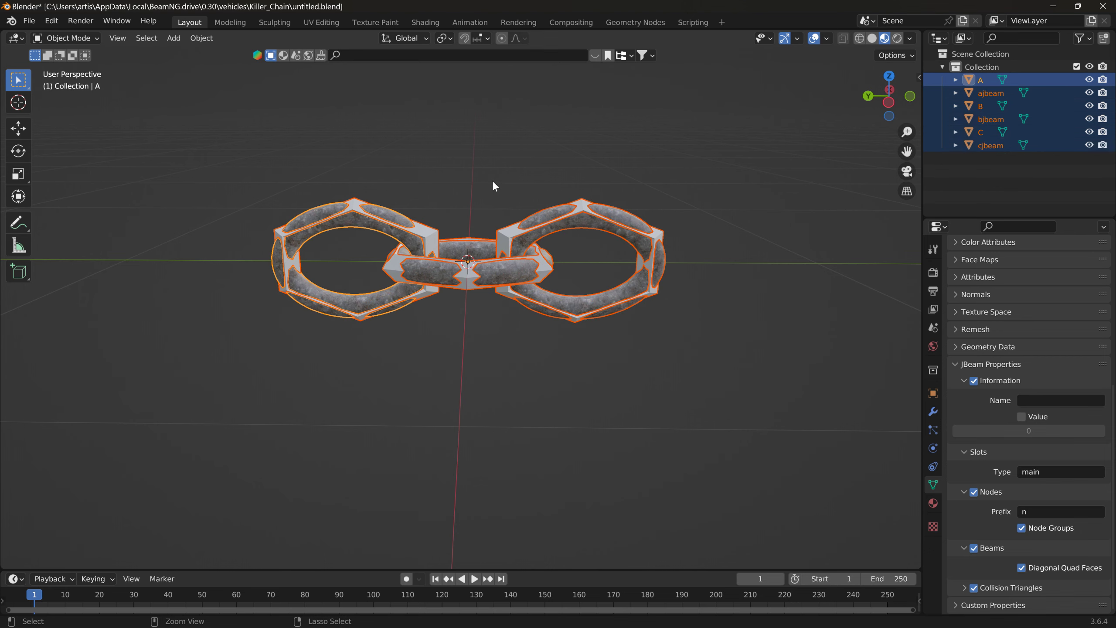
pyautogui.press('Home')
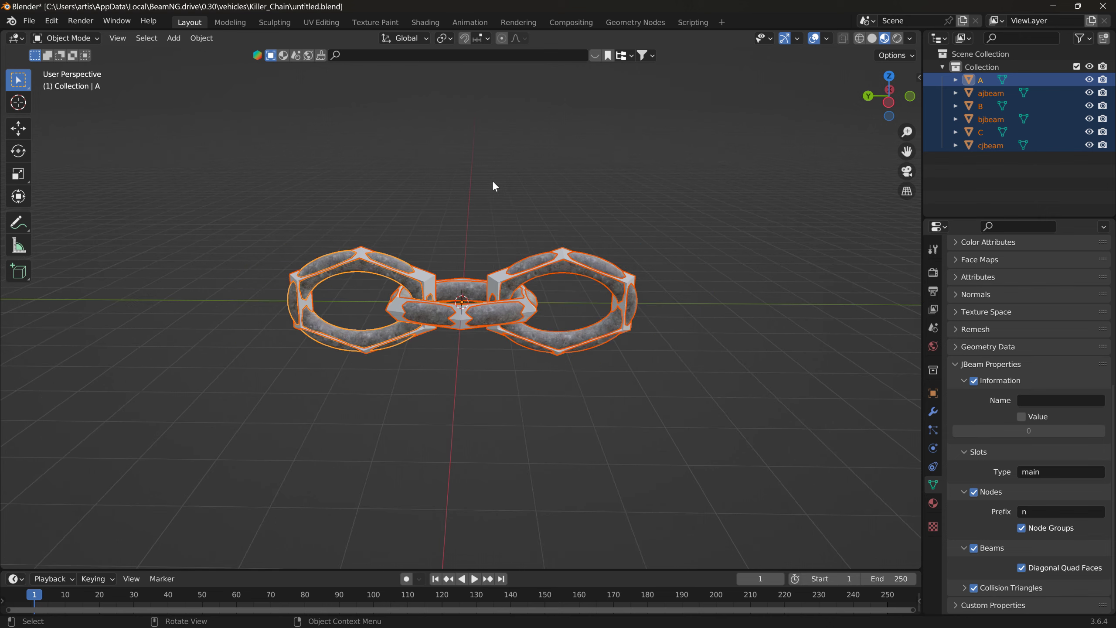
# - Save untitled.blend, deselect all objects and close Blender
pyautogui.click(27, 19)
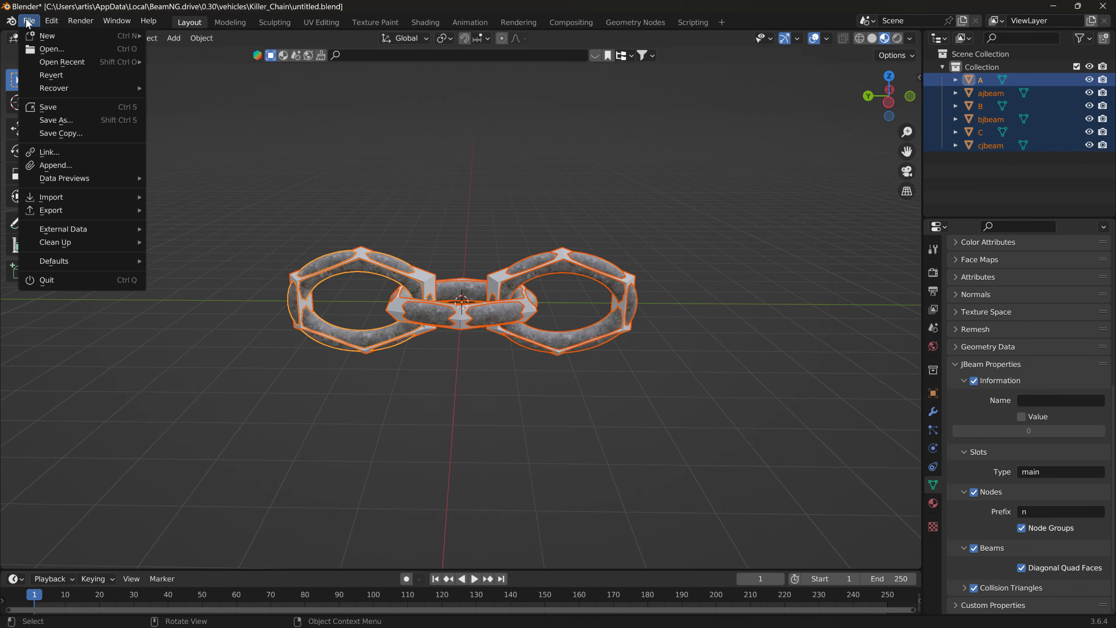
pyautogui.click(72, 106)
pyautogui.click(253, 281)
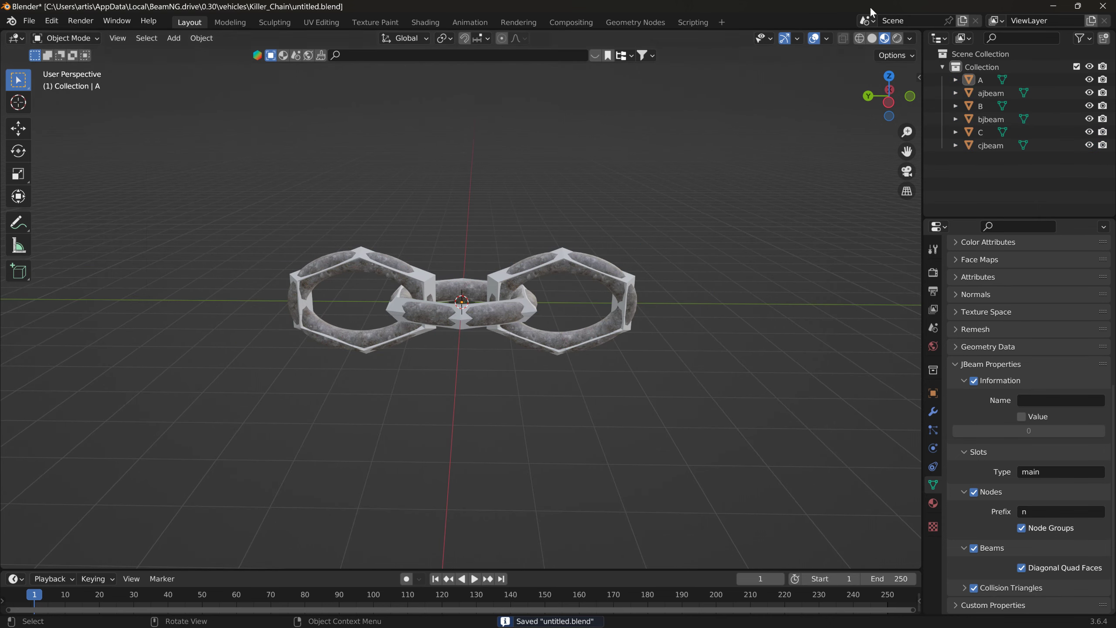
pyautogui.click(1103, 6)
pyautogui.click(599, 343)
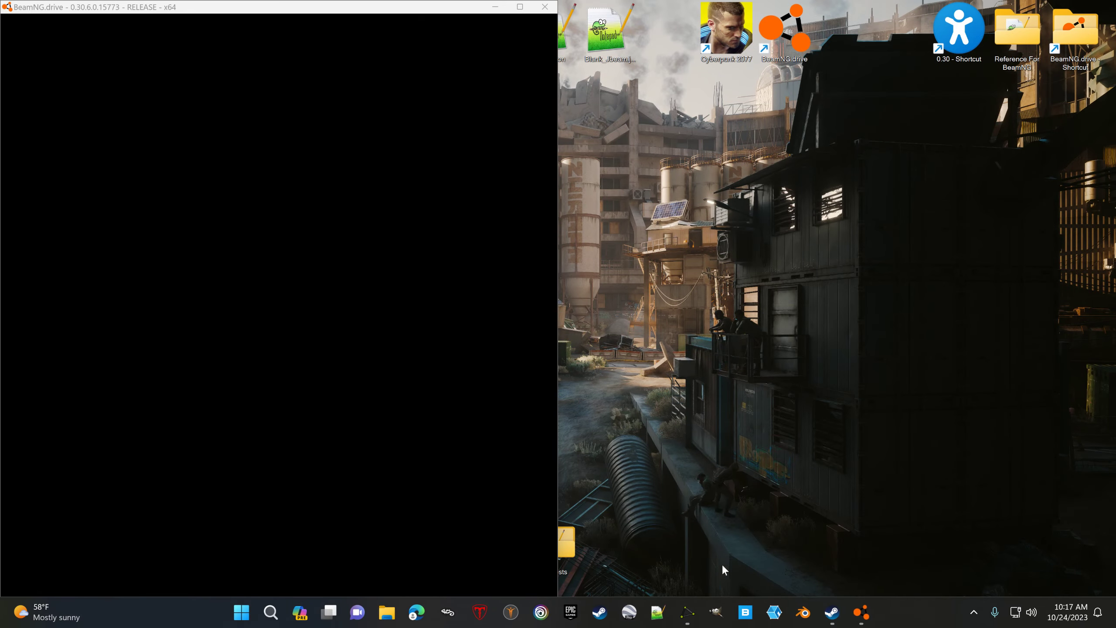
# - Start a fresh Blender session and delete the default camera, cube and light
pyautogui.click(803, 615)
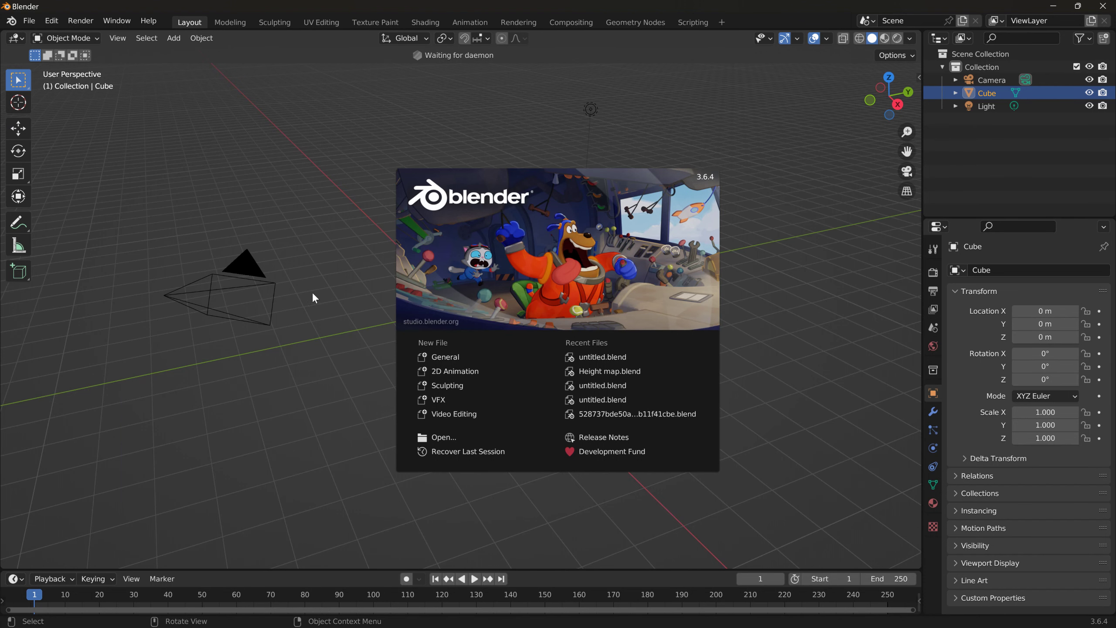
pyautogui.click(314, 295)
pyautogui.moveTo(218, 393); pyautogui.dragTo(616, 99)
pyautogui.press('Delete')
# - Import the Killer_Chain part from the jbeam file in the Killer_Chain folder
pyautogui.click(29, 21)
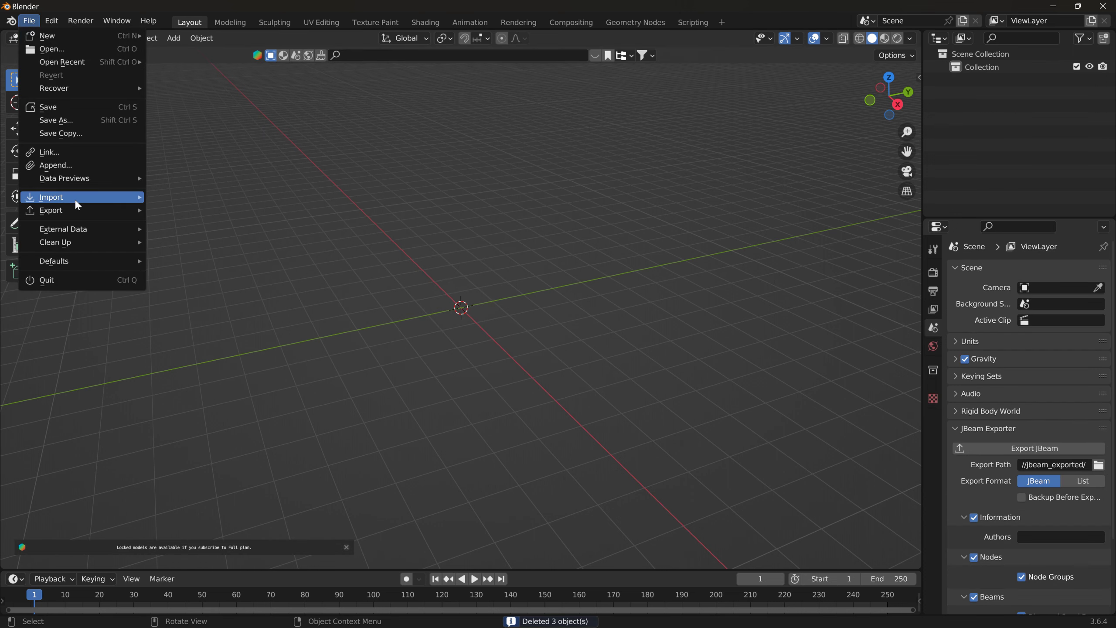
pyautogui.moveTo(75, 198)
pyautogui.click(222, 394)
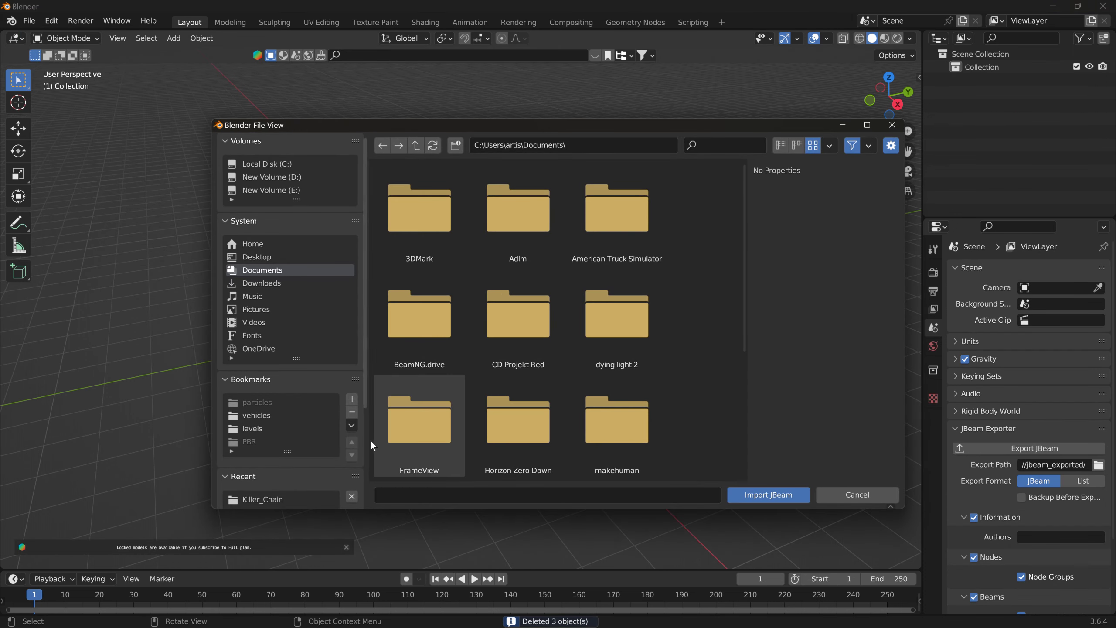
pyautogui.click(277, 499)
pyautogui.doubleClick(509, 220)
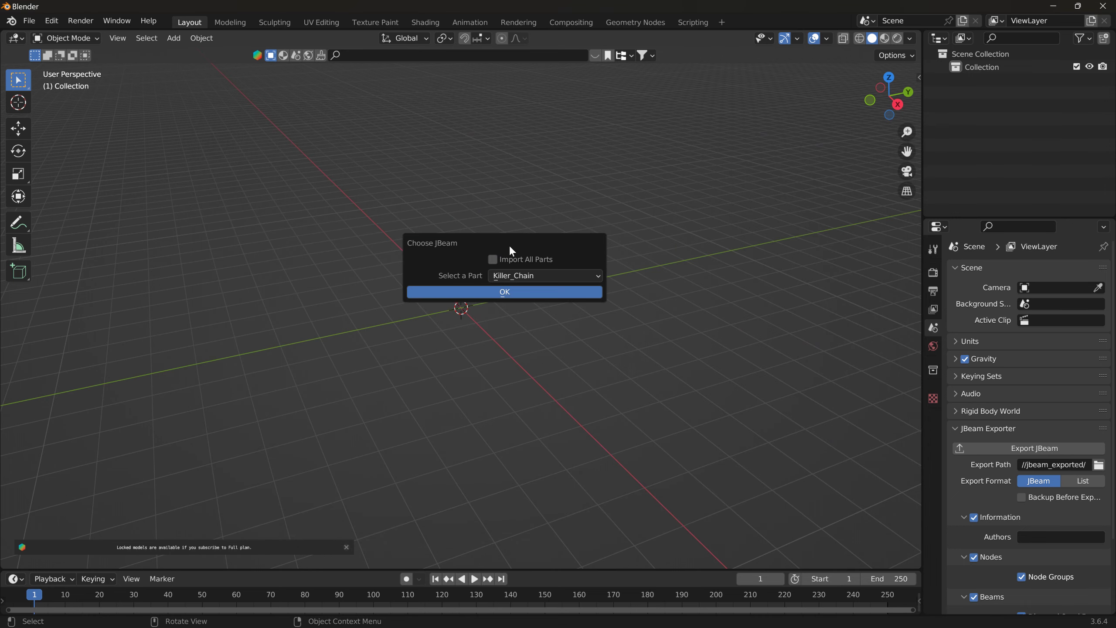
pyautogui.press('Return')
pyautogui.moveTo(491, 204); pyautogui.dragTo(471, 202, button='middle')
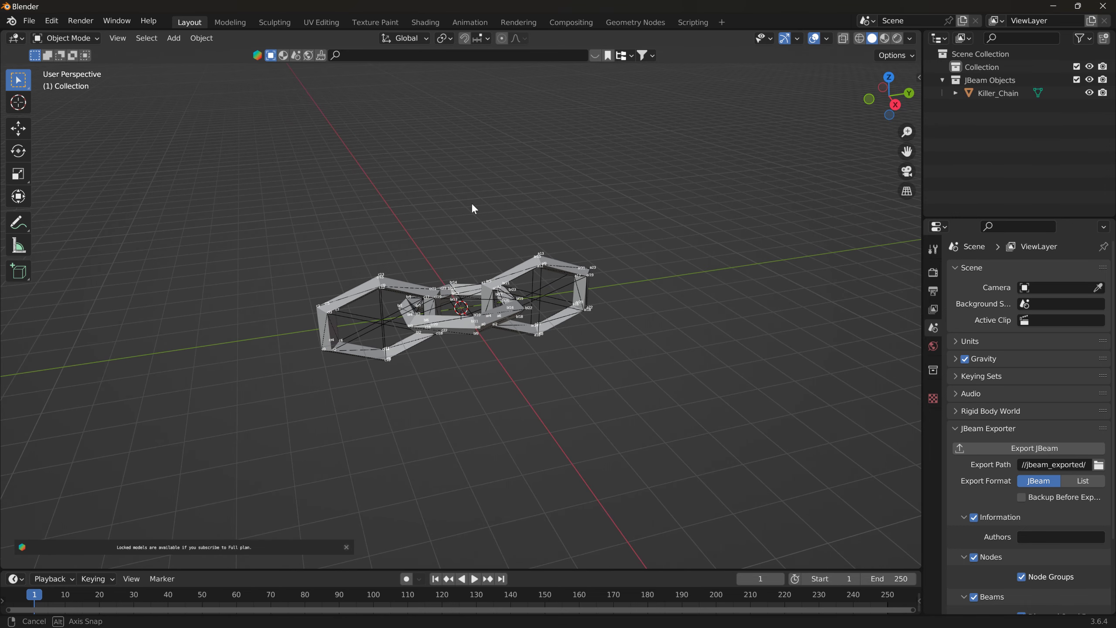
# - Import the chain's COLLADA model with meshes A, B and C from the Killer_Chain folder
pyautogui.click(29, 21)
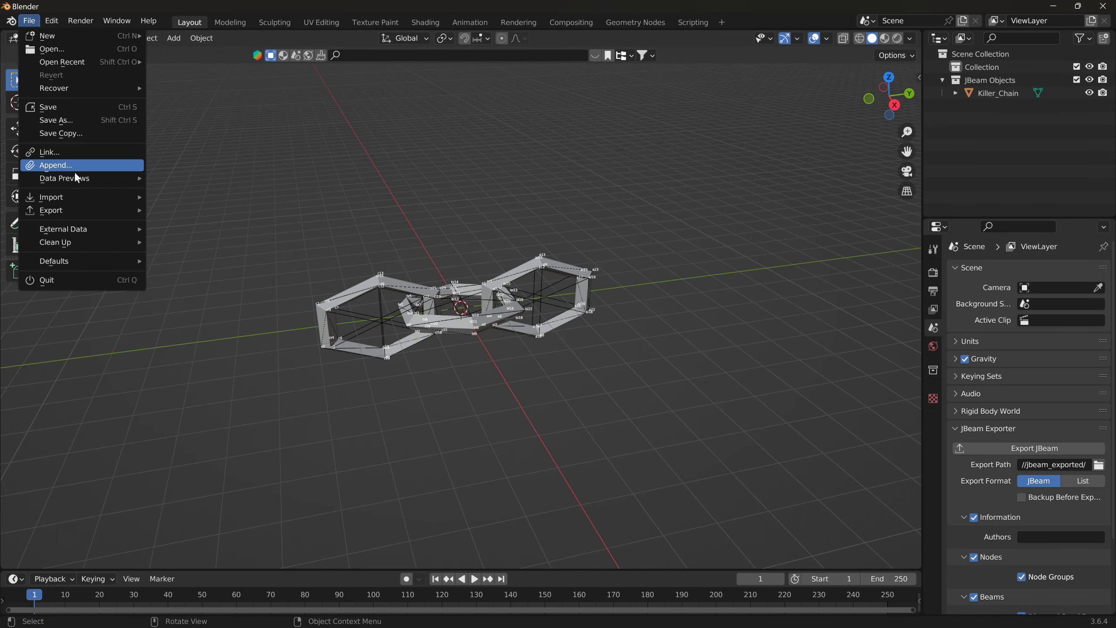
pyautogui.moveTo(89, 197)
pyautogui.click(172, 196)
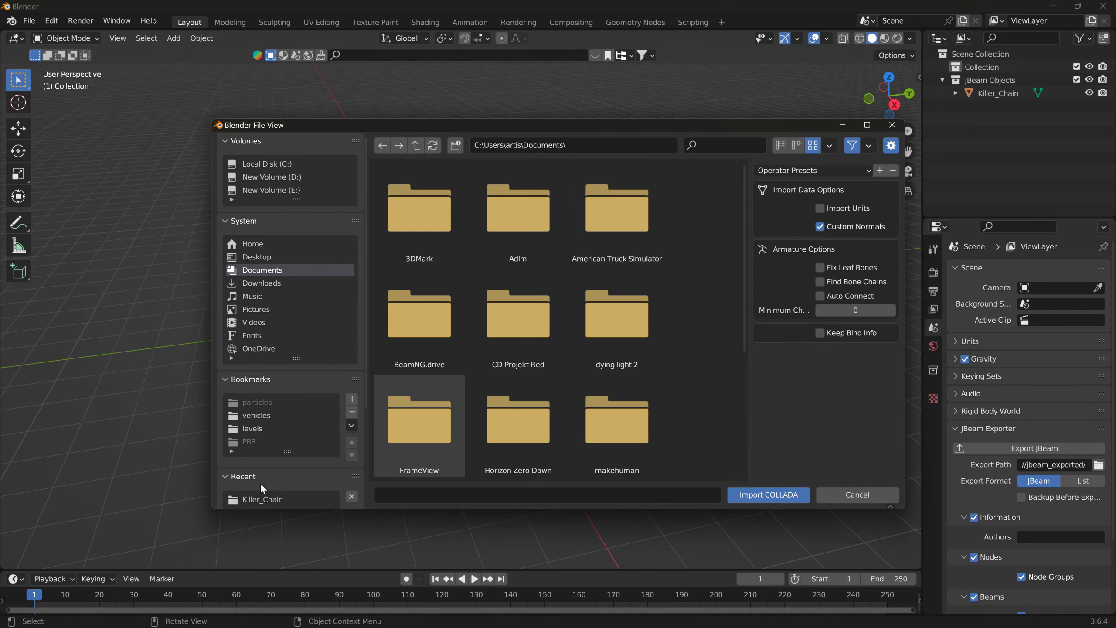
pyautogui.click(262, 498)
pyautogui.click(509, 222)
pyautogui.doubleClick(508, 227)
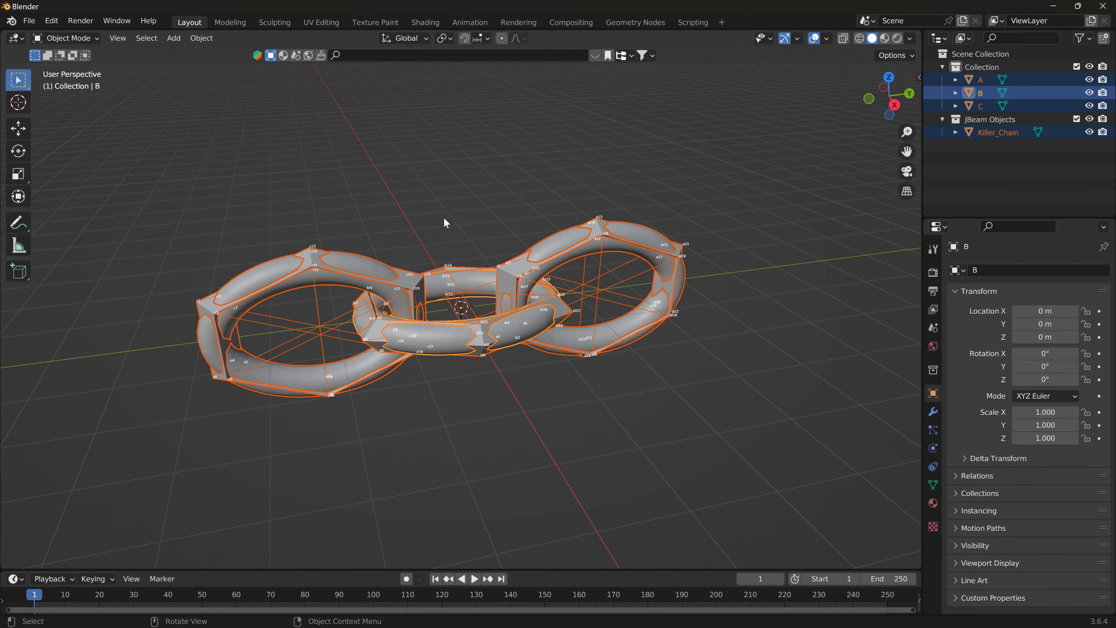
# - Scale the three link meshes and the Killer_Chain jbeam object to about 0.141 and apply all transforms
pyautogui.scroll(-1, 457, 207)
pyautogui.press('s')
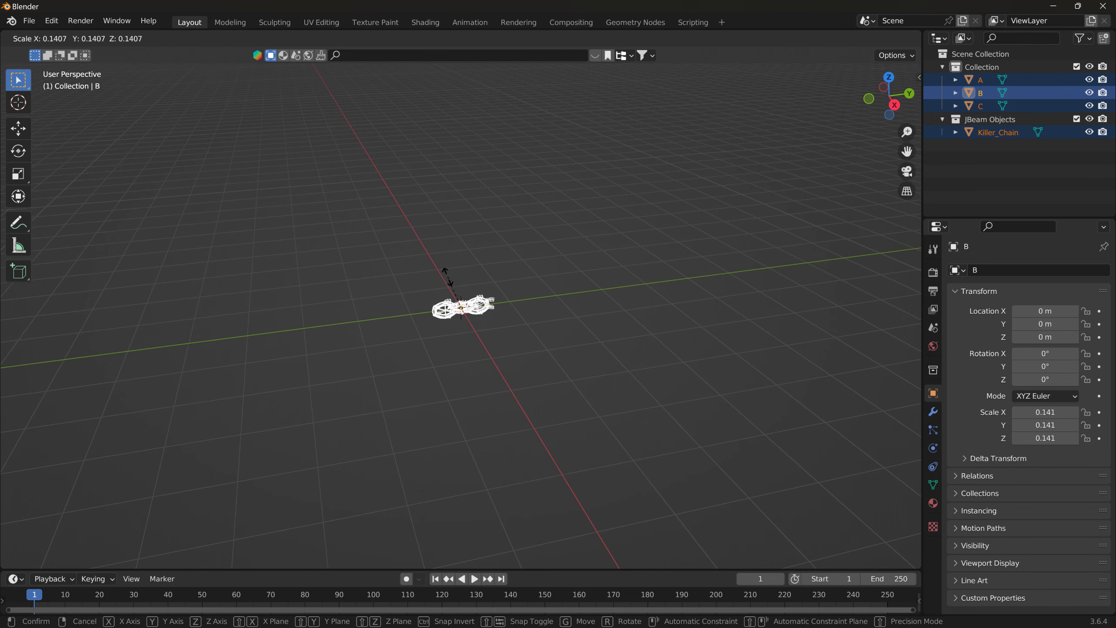
pyautogui.click(444, 274)
pyautogui.scroll(5, 488, 232)
pyautogui.click(202, 37)
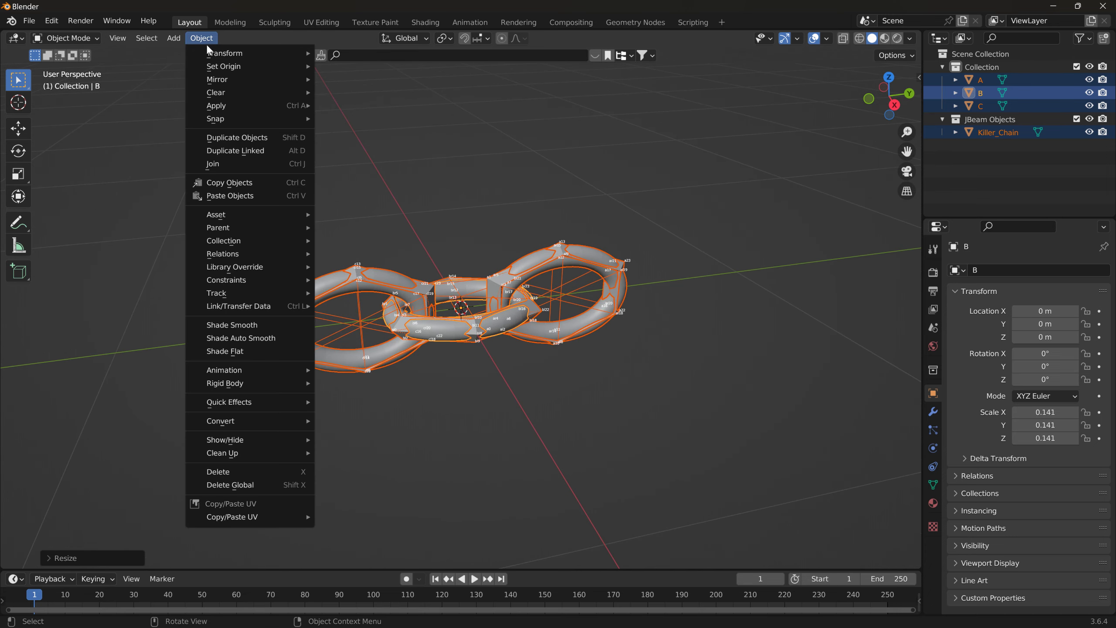
pyautogui.moveTo(223, 106)
pyautogui.click(361, 144)
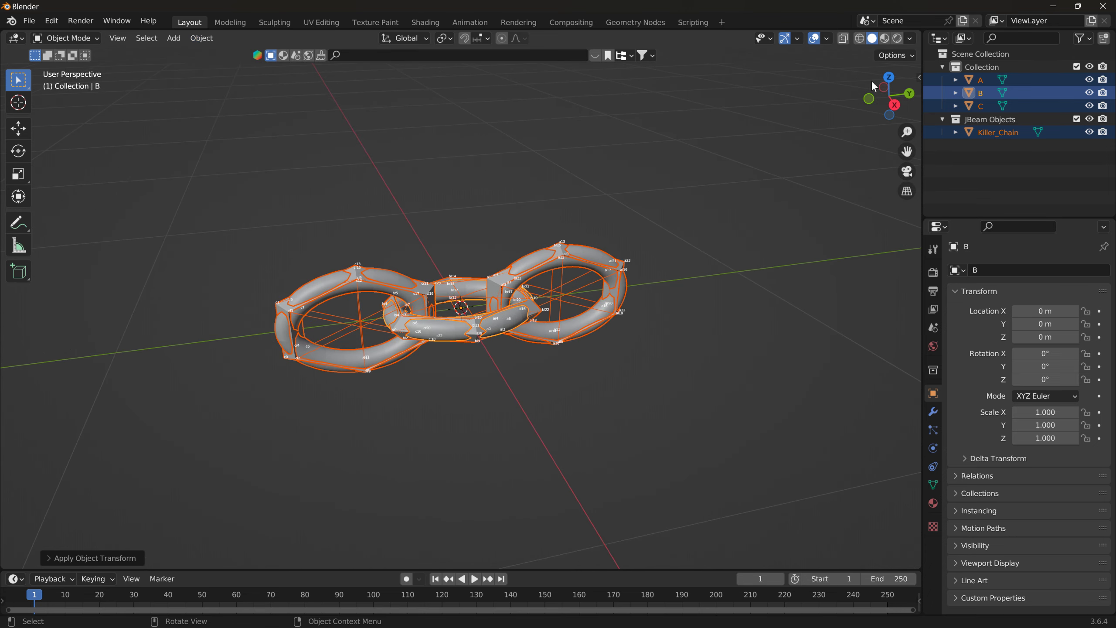
# - Export only the selected link meshes A, B and C as COLLADA, overwriting Killer_Chain.dae in the Killer_Chain folder
pyautogui.click(986, 134)
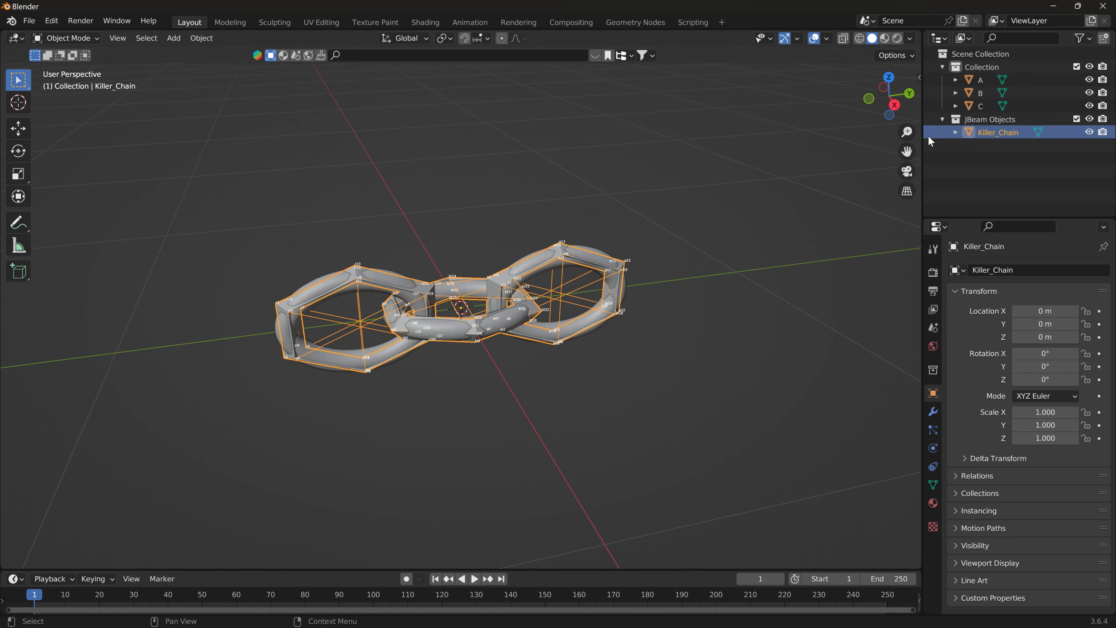
pyautogui.click(982, 106)
pyautogui.keyDown('shift'); pyautogui.click(980, 95); pyautogui.keyUp('shift')
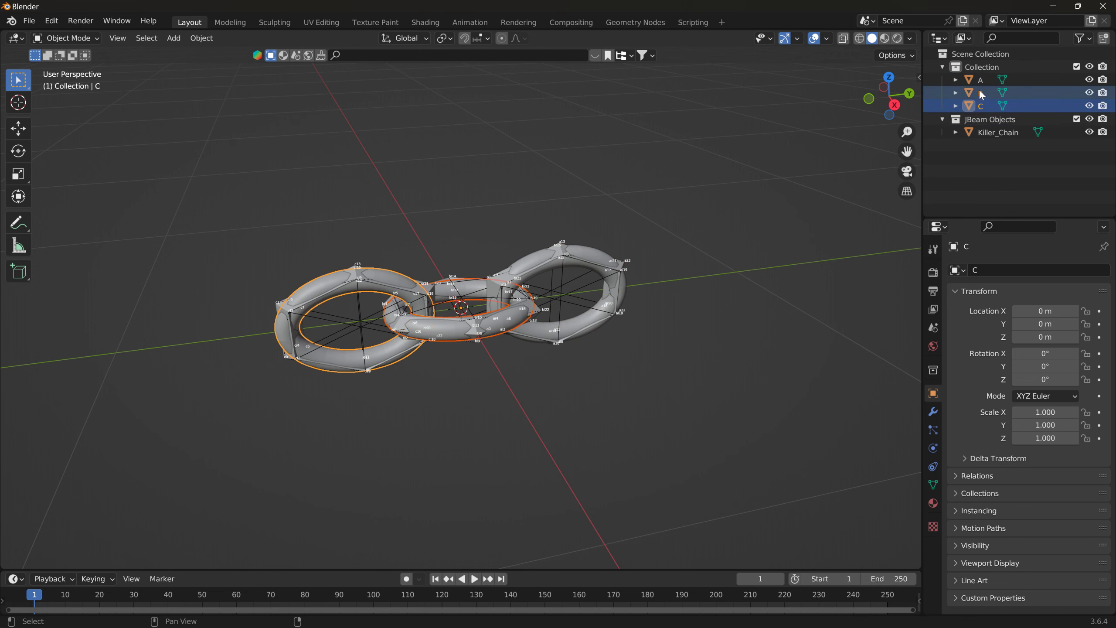
pyautogui.keyDown('shift'); pyautogui.click(980, 80); pyautogui.keyUp('shift')
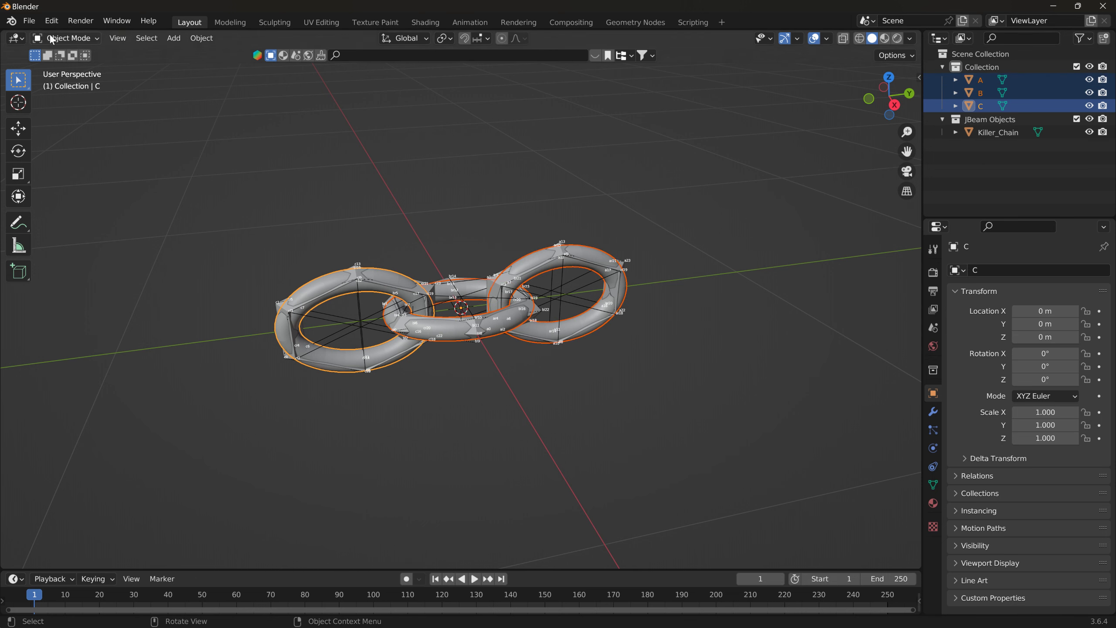
pyautogui.click(29, 20)
pyautogui.moveTo(88, 210)
pyautogui.click(189, 209)
pyautogui.click(264, 501)
pyautogui.click(521, 228)
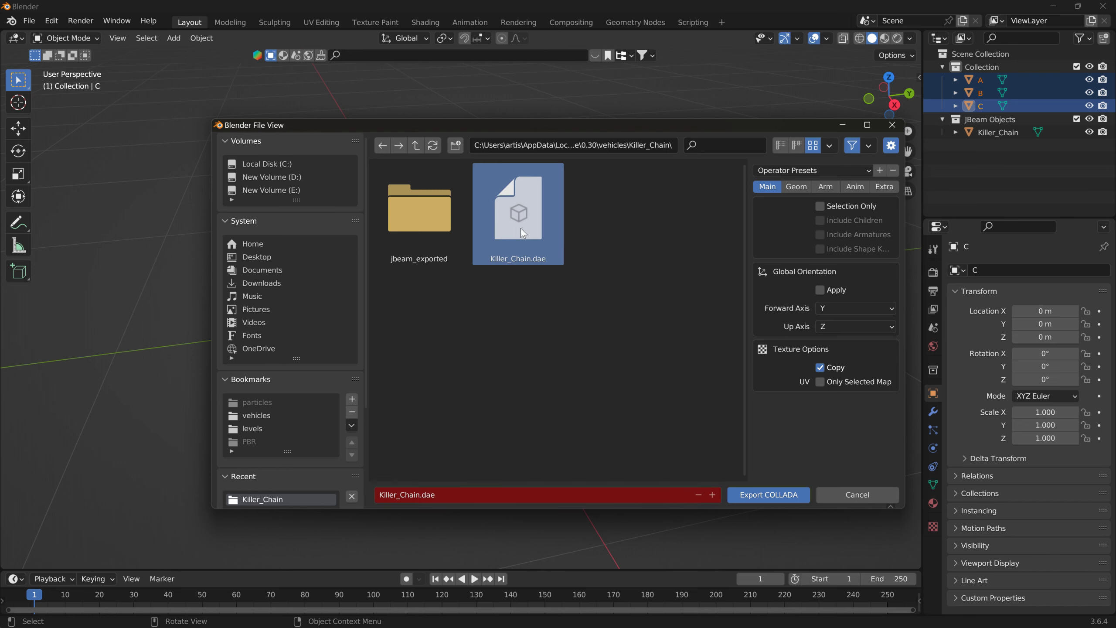
pyautogui.click(820, 206)
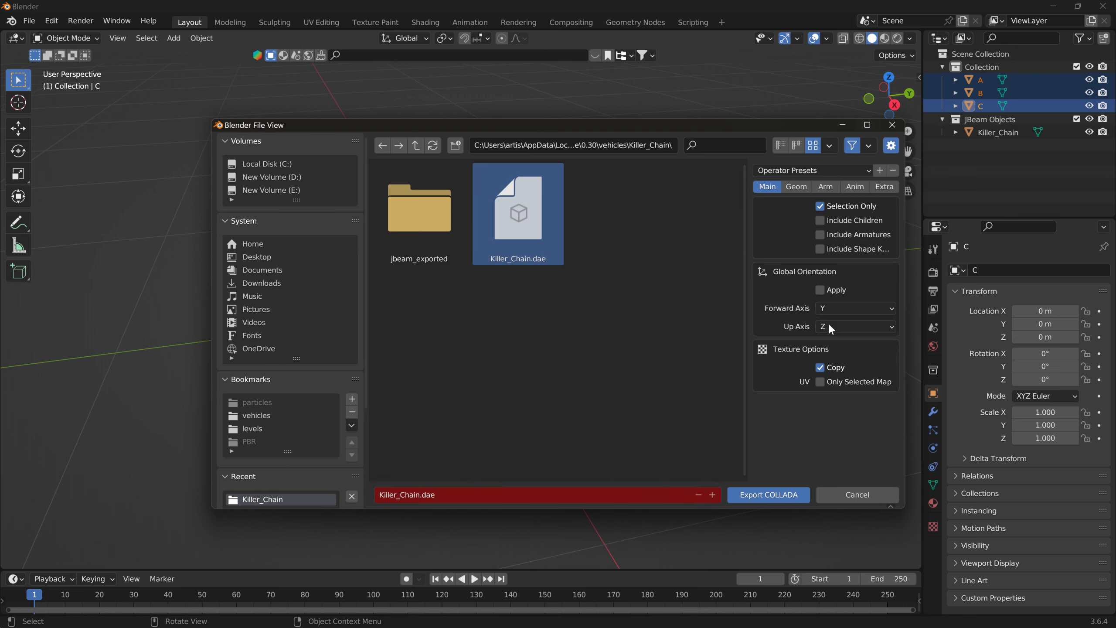
pyautogui.click(780, 494)
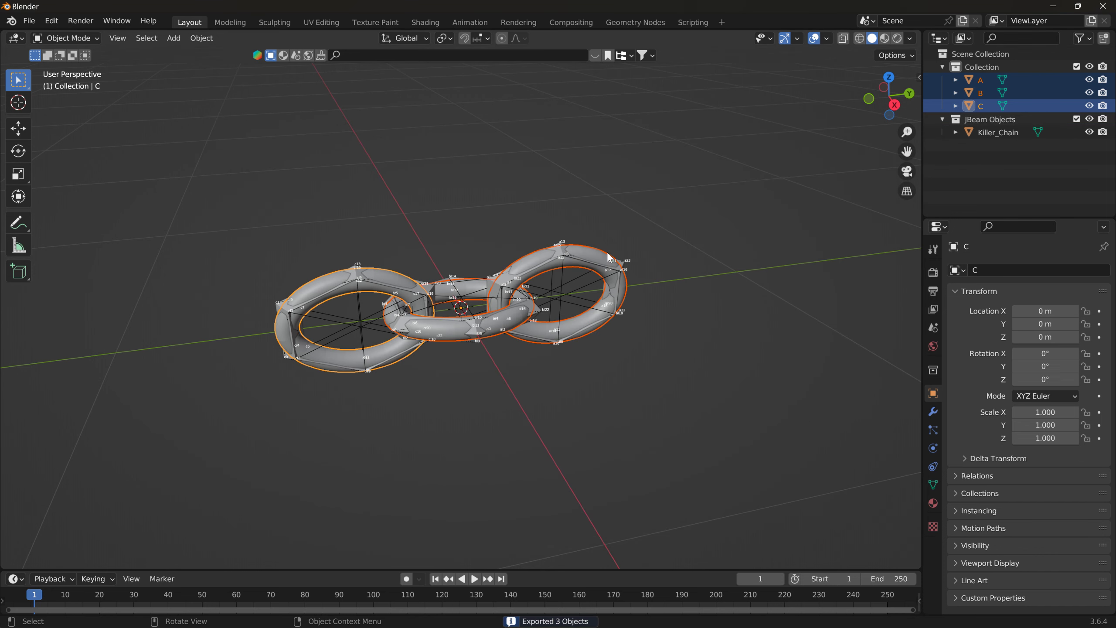
# - Export the Killer_Chain jbeam object as a JBeam file, overwriting Blank_Jbeam.jbeam in the Killer_Chain folder
pyautogui.click(624, 268)
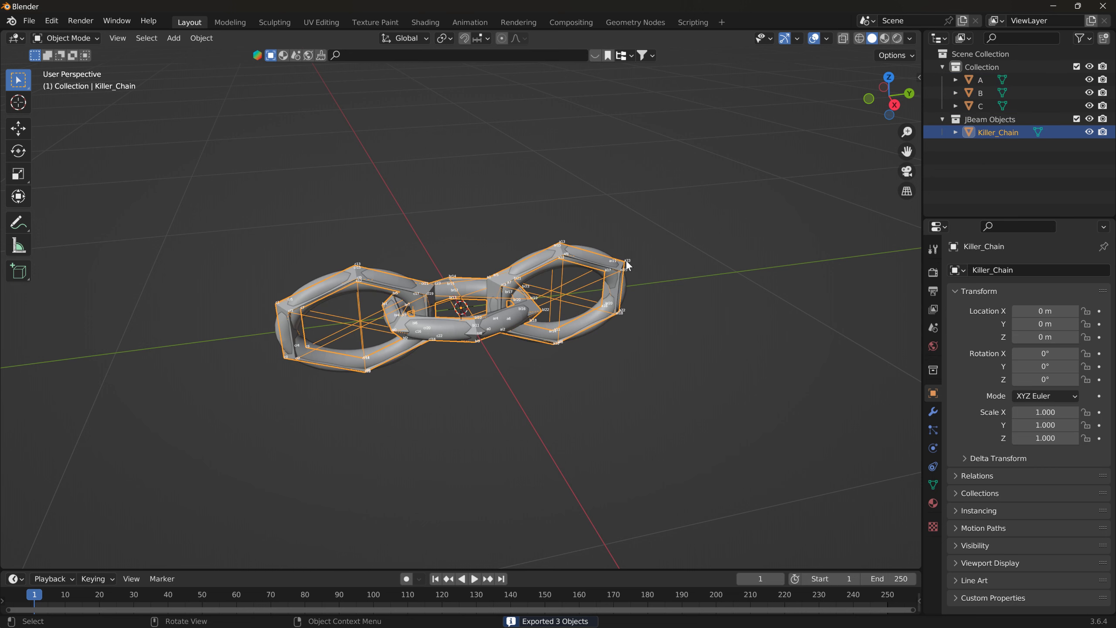
pyautogui.click(31, 22)
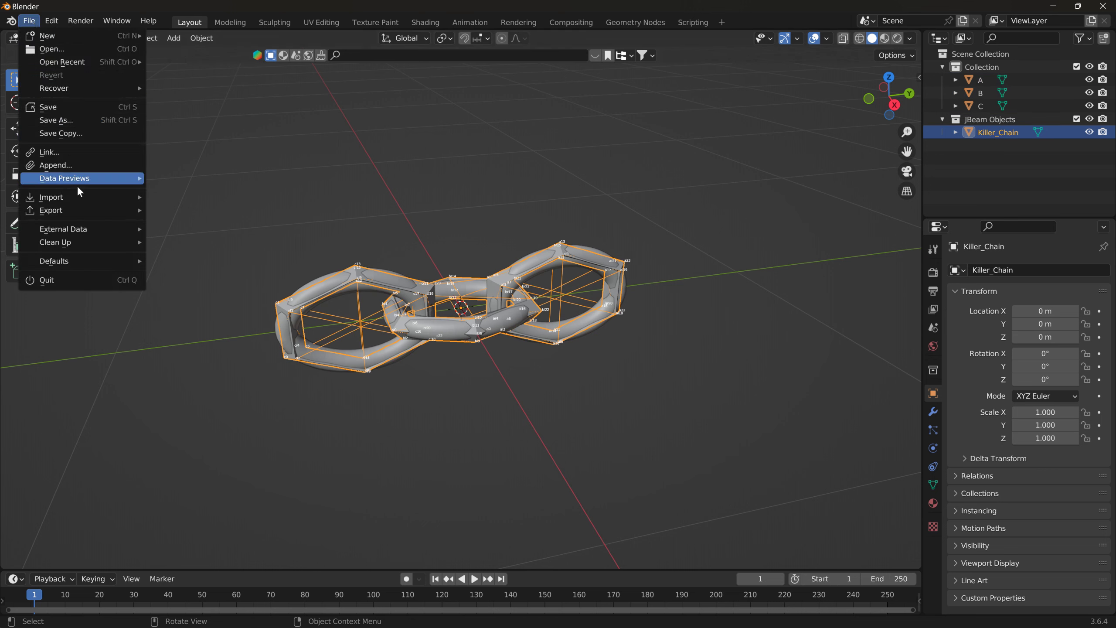
pyautogui.moveTo(90, 211)
pyautogui.moveTo(219, 407)
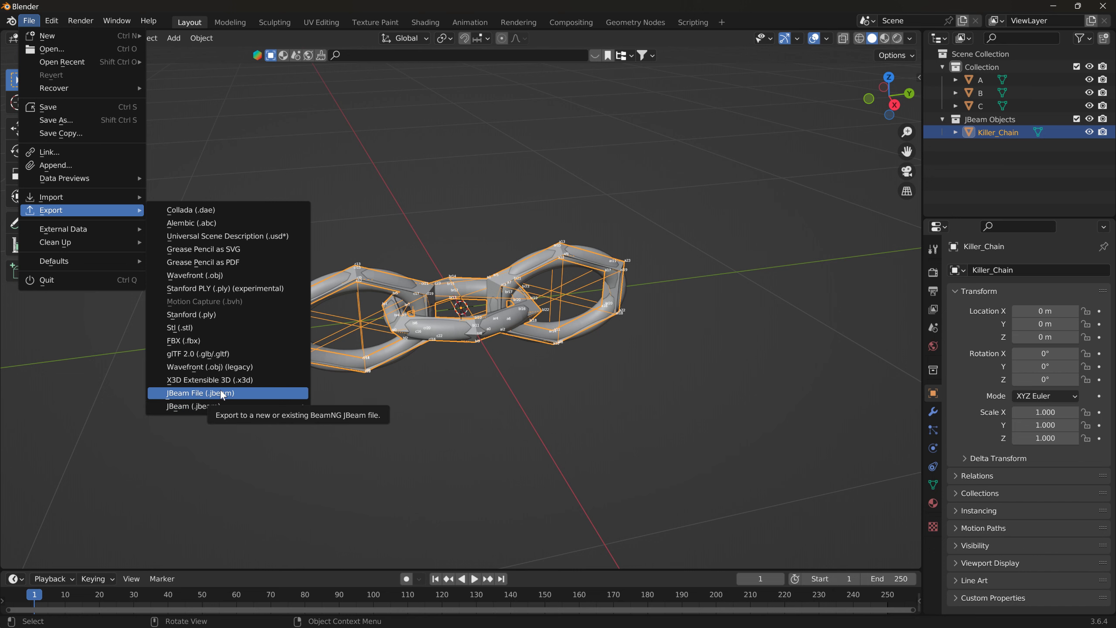
pyautogui.click(221, 394)
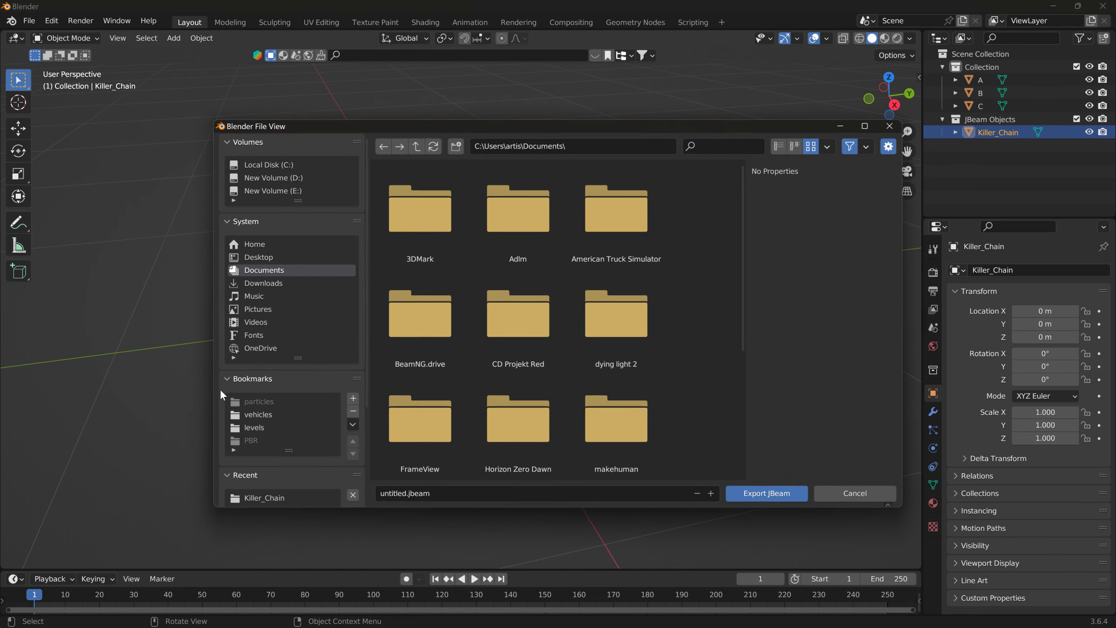
pyautogui.click(281, 498)
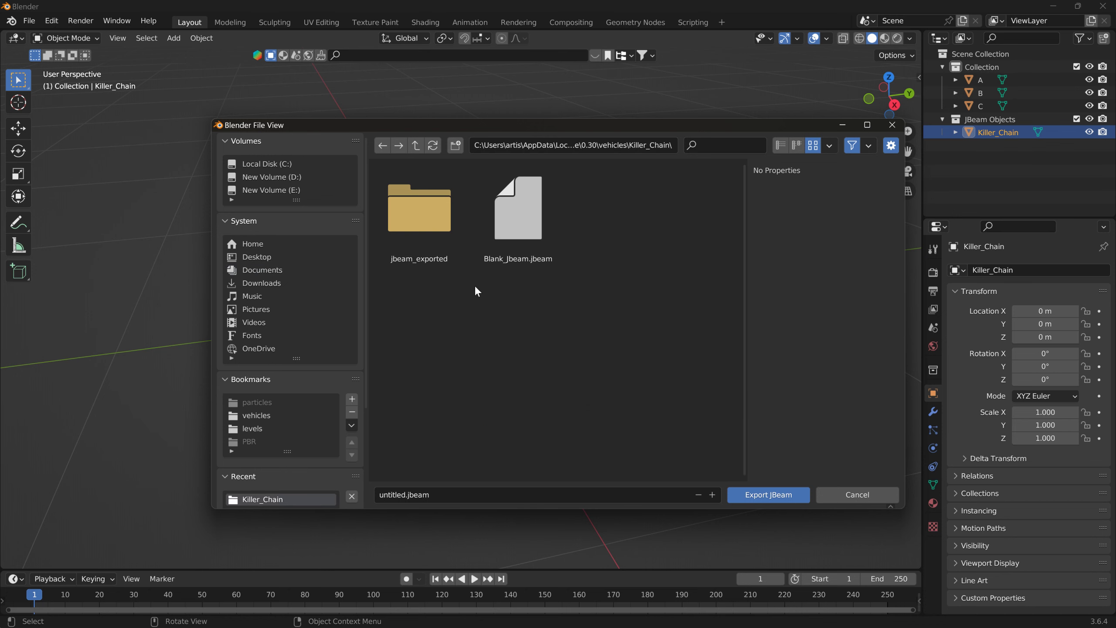
pyautogui.click(523, 222)
pyautogui.click(749, 493)
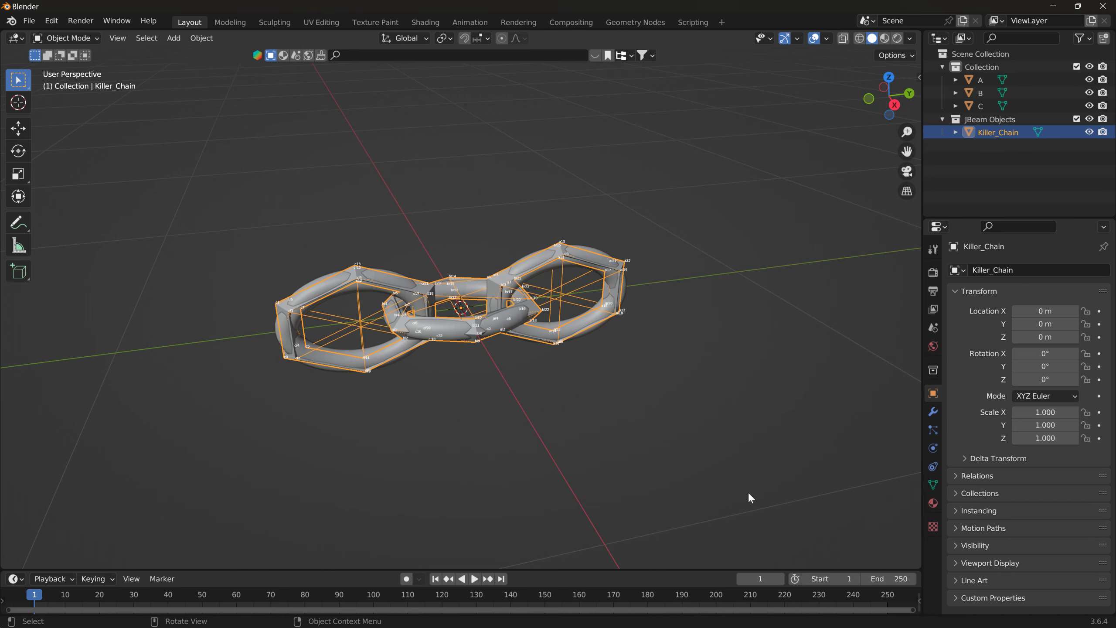
# - Switch to BeamNG.drive and maximize its window, and close the NodeBEAM Editor
pyautogui.hotkey('alt', 'Tab')
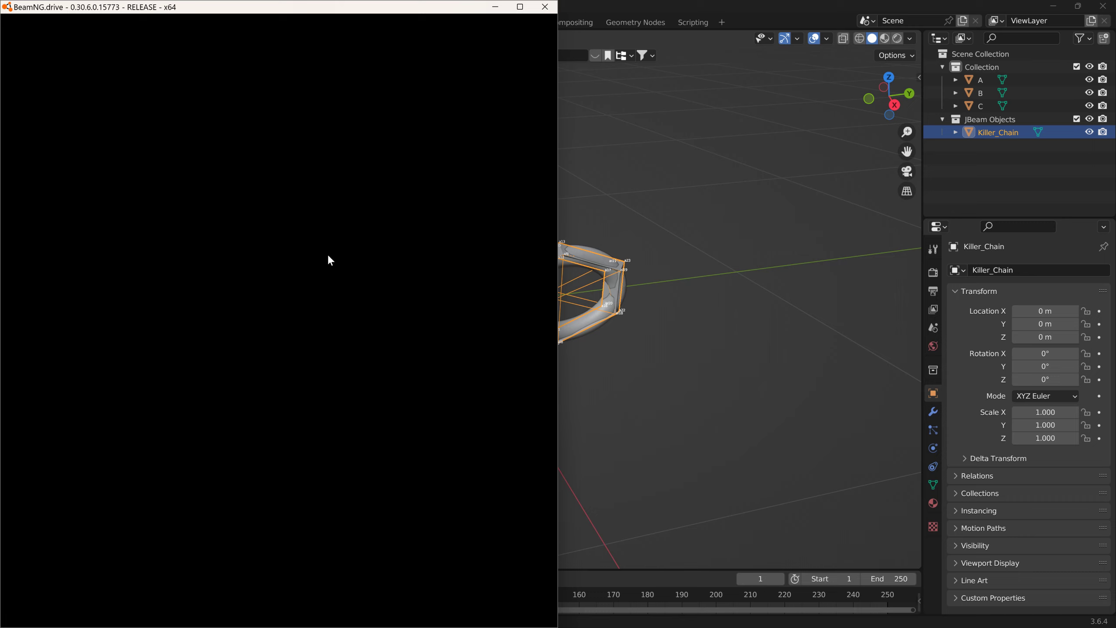
pyautogui.doubleClick(345, 13)
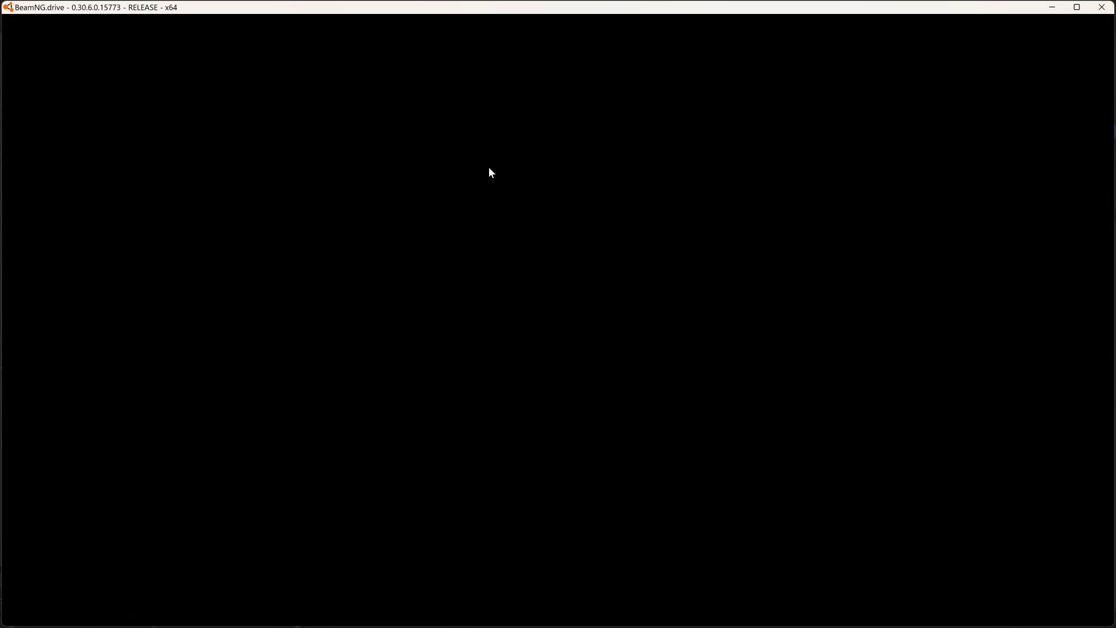
pyautogui.hotkey('alt', 'Tab')
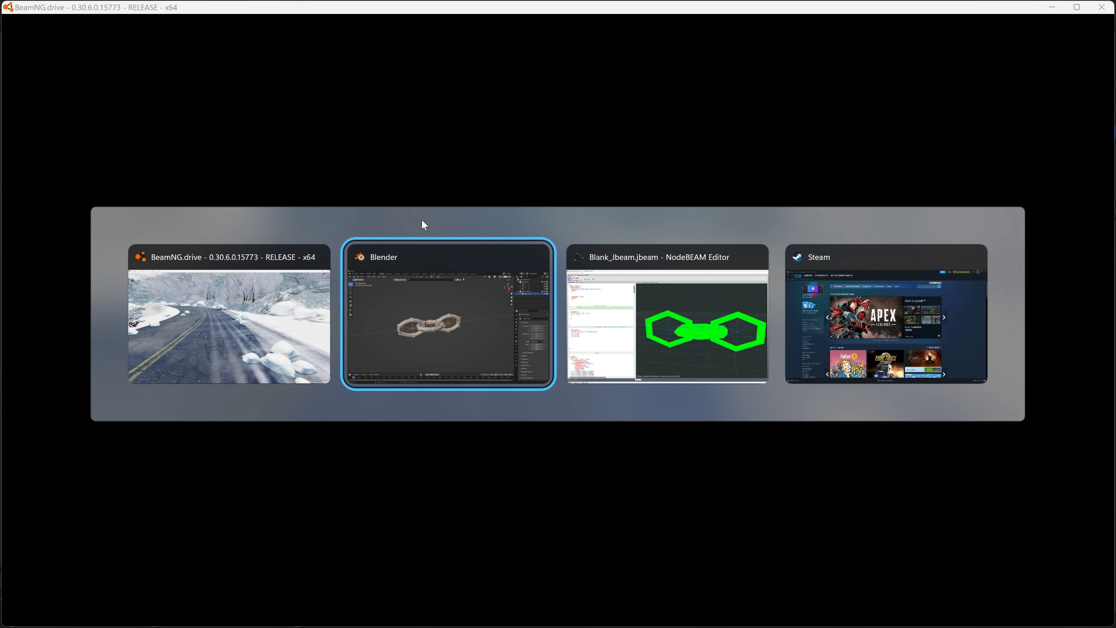
pyautogui.hotkey('alt', 'Tab')
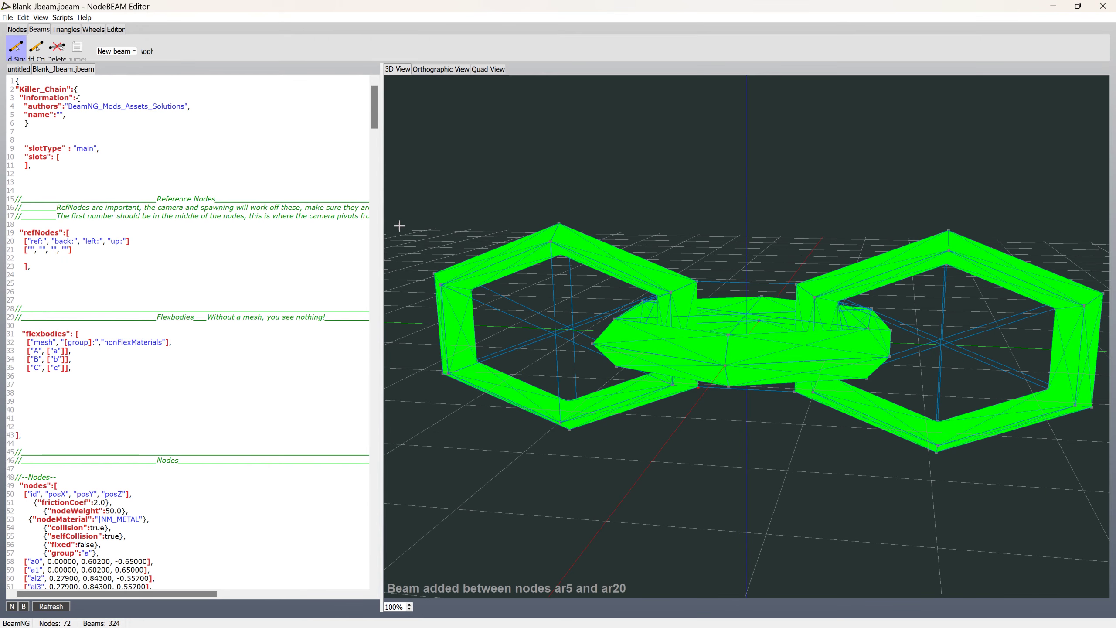
pyautogui.scroll(-5, 276, 374)
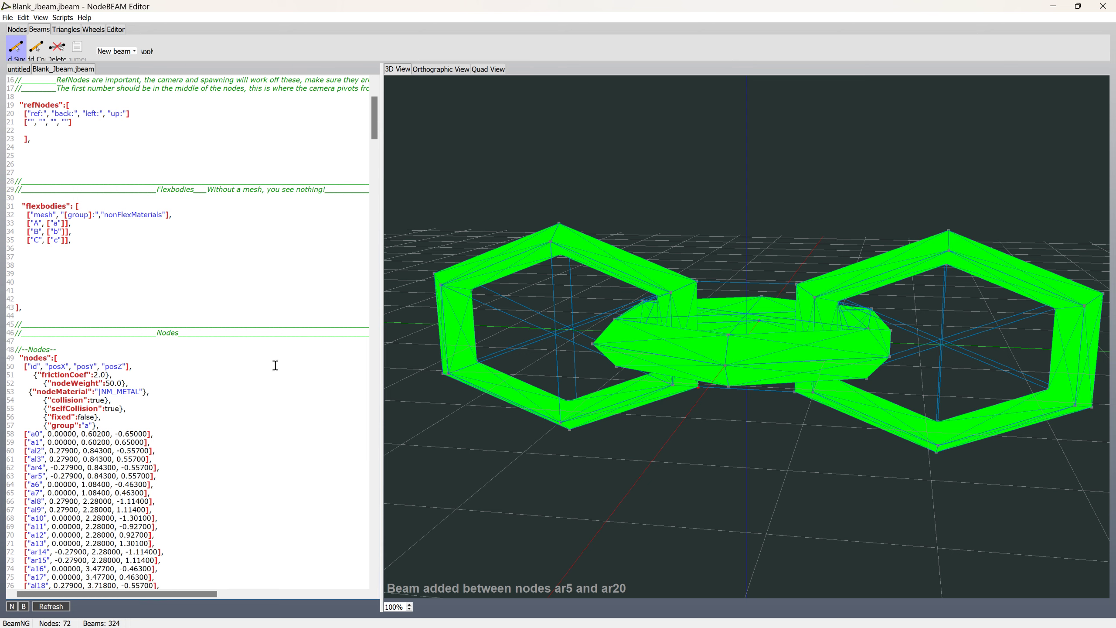
pyautogui.click(1103, 7)
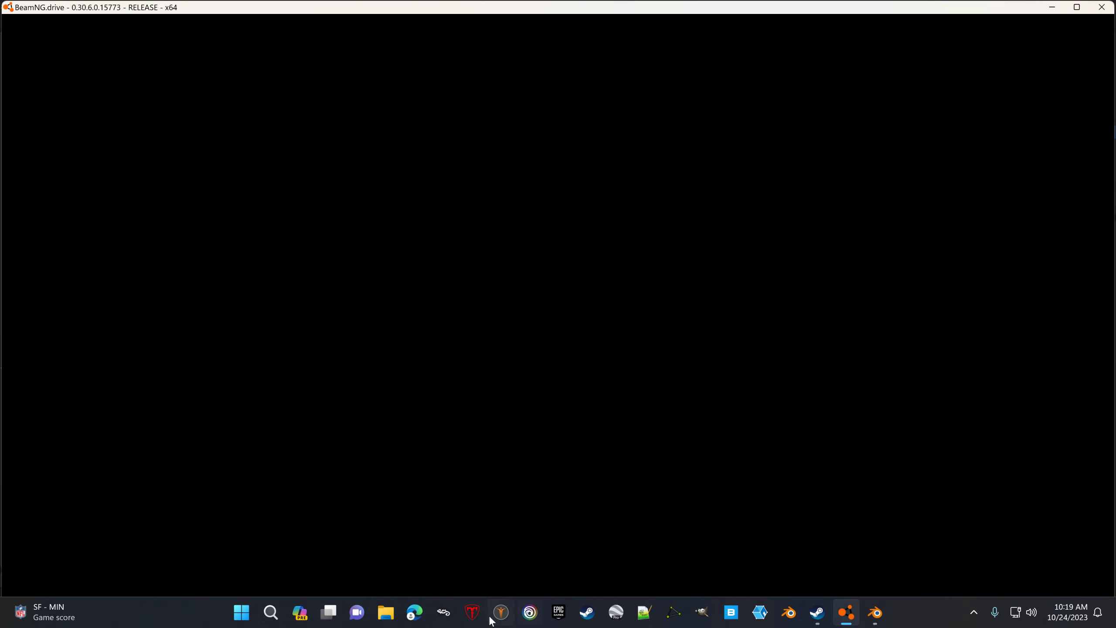
# - Check the exported node coordinates in Blank_Jbeam.jbeam in Notepad++, close the file and minimize BeamNG.drive
pyautogui.click(650, 620)
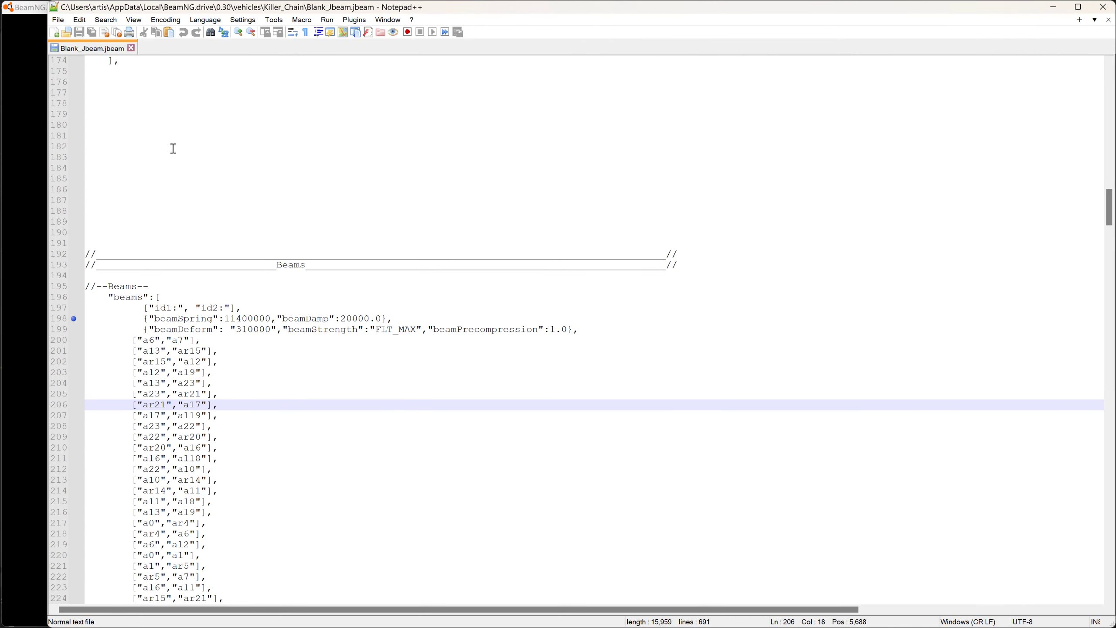
pyautogui.scroll(20, 181, 145)
pyautogui.scroll(20, 183, 144)
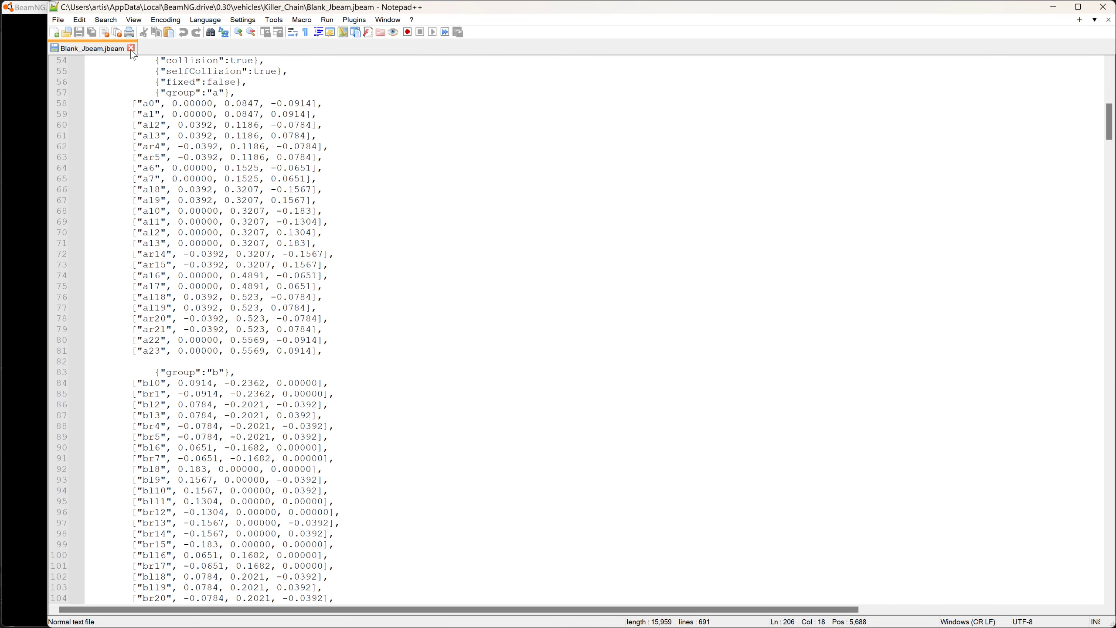
pyautogui.hotkey('ctrl', 'w')
pyautogui.click(1103, 7)
pyautogui.click(1092, 13)
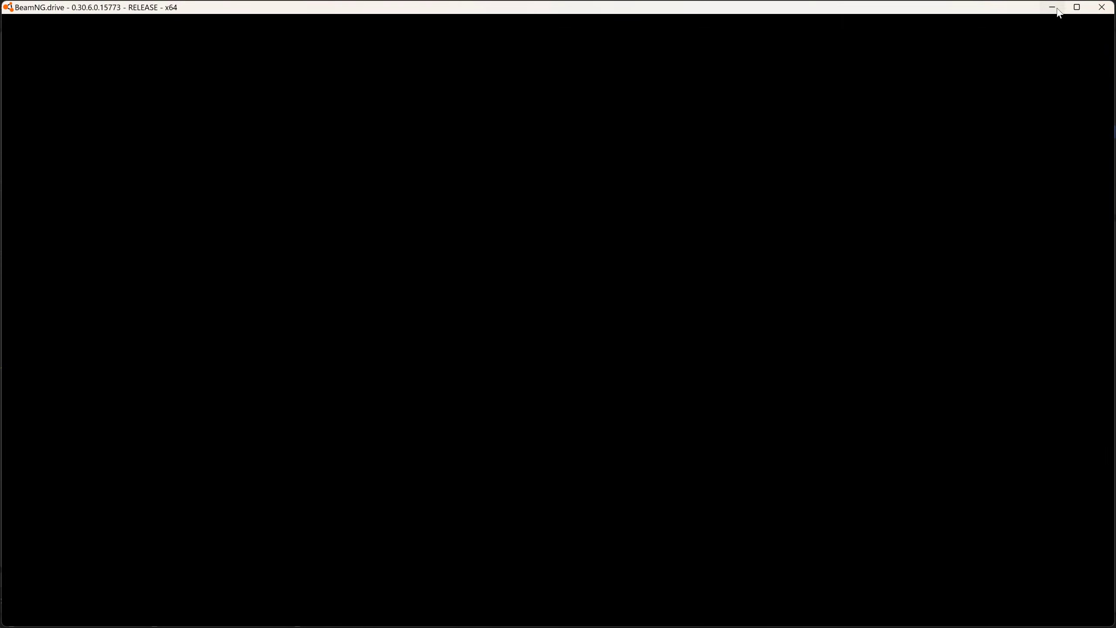
pyautogui.click(1052, 6)
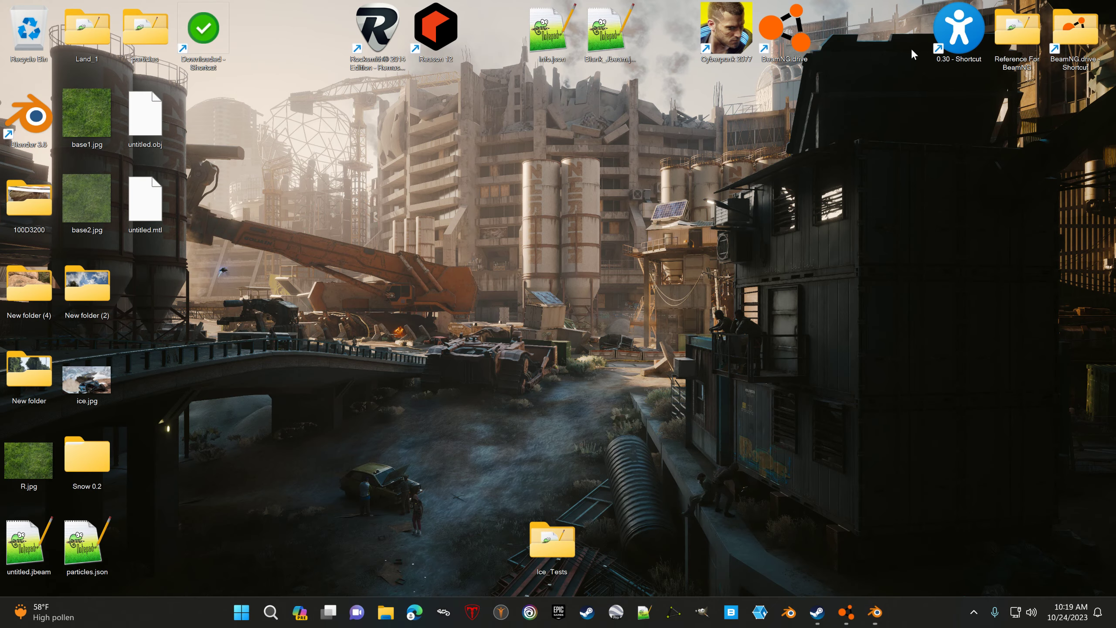
pyautogui.press('XF86AudioLowerVolume')
pyautogui.press('XF86AudioLowerVolume')
pyautogui.press('XF86AudioLowerVolume')
pyautogui.press('XF86AudioLowerVolume')
pyautogui.press('XF86AudioLowerVolume')
pyautogui.press('XF86AudioLowerVolume')
pyautogui.press('XF86AudioLowerVolume')
pyautogui.press('XF86AudioLowerVolume')
pyautogui.press('XF86AudioLowerVolume')
pyautogui.press('XF86AudioLowerVolume')
pyautogui.press('XF86AudioLowerVolume')
pyautogui.press('XF86AudioLowerVolume')
pyautogui.press('XF86AudioLowerVolume')
pyautogui.press('XF86AudioLowerVolume')
pyautogui.press('XF86AudioLowerVolume')
pyautogui.press('XF86AudioLowerVolume')
pyautogui.press('XF86AudioLowerVolume')
pyautogui.press('XF86AudioLowerVolume')
pyautogui.press('XF86AudioLowerVolume')
pyautogui.press('XF86AudioLowerVolume')
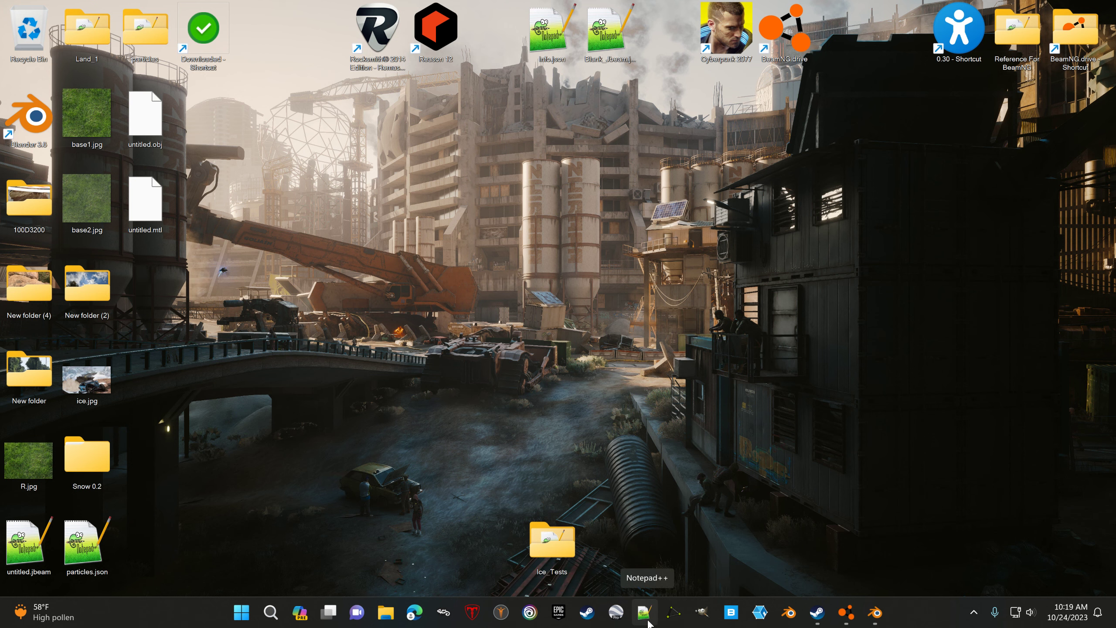
# - Open Blank_Jbeam.jbeam from the Killer_Chain folder inside the BeamNG 0.30 vehicles folder
pyautogui.doubleClick(966, 44)
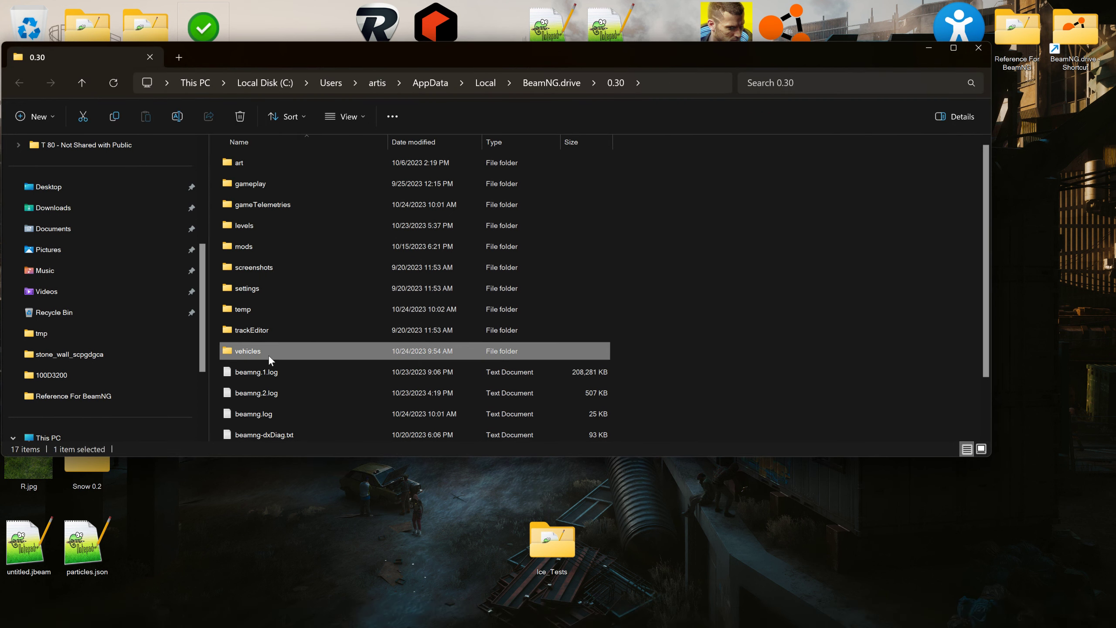
pyautogui.doubleClick(268, 354)
pyautogui.click(273, 204)
pyautogui.doubleClick(273, 204)
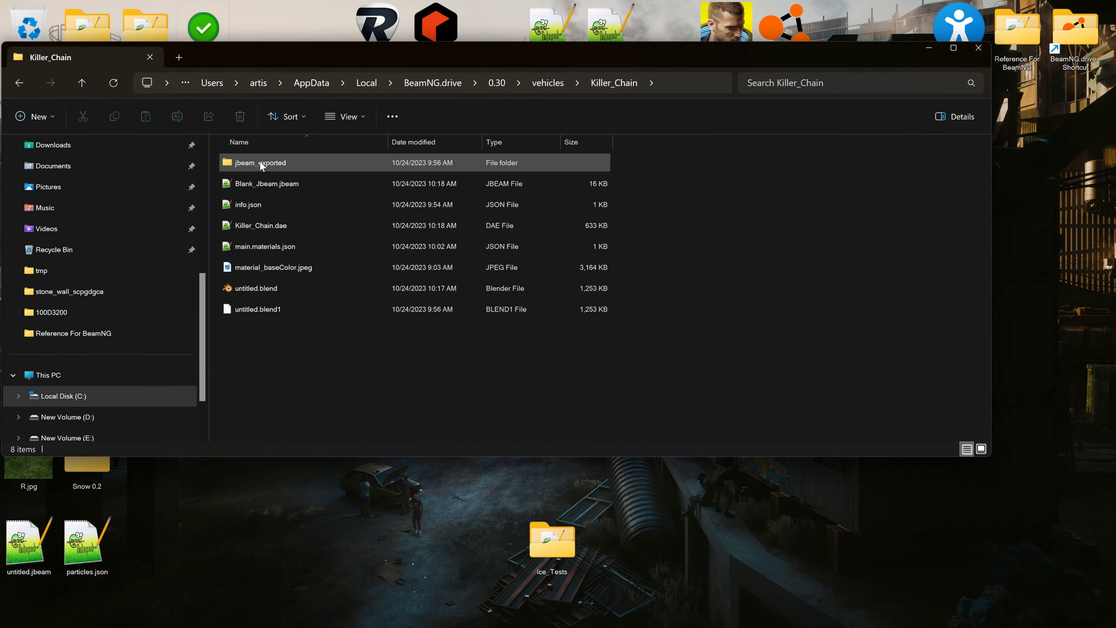
pyautogui.doubleClick(258, 183)
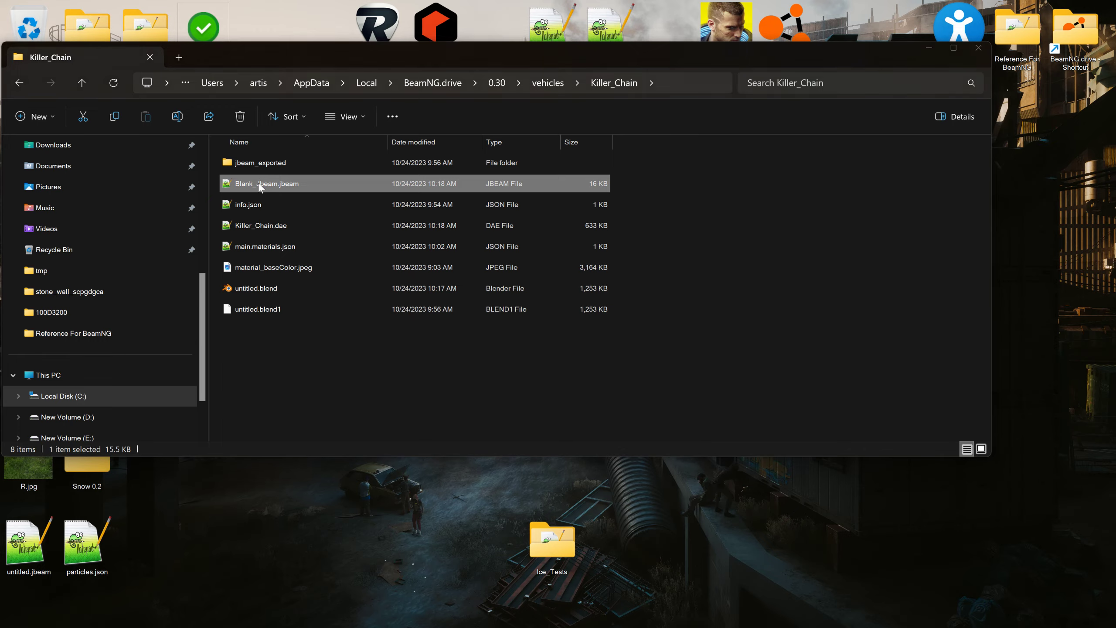
# - Set selfCollision to false in the nodes section of Blank_Jbeam.jbeam and save the file
pyautogui.scroll(-5, 252, 444)
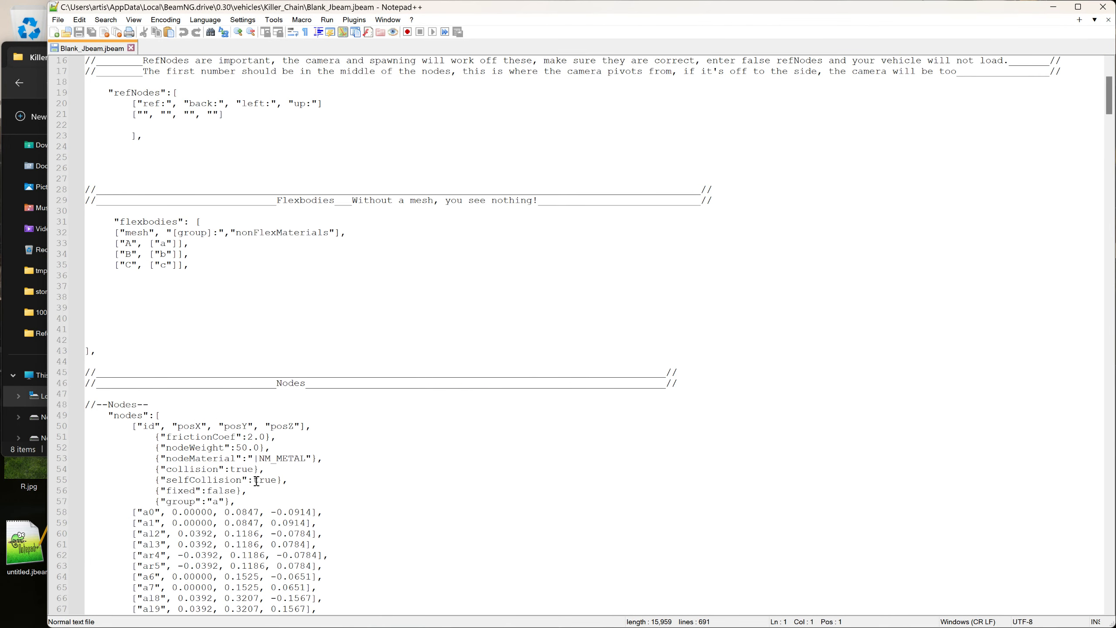
pyautogui.doubleClick(275, 480)
pyautogui.keyDown('shift'); pyautogui.click(274, 481); pyautogui.keyUp('shift')
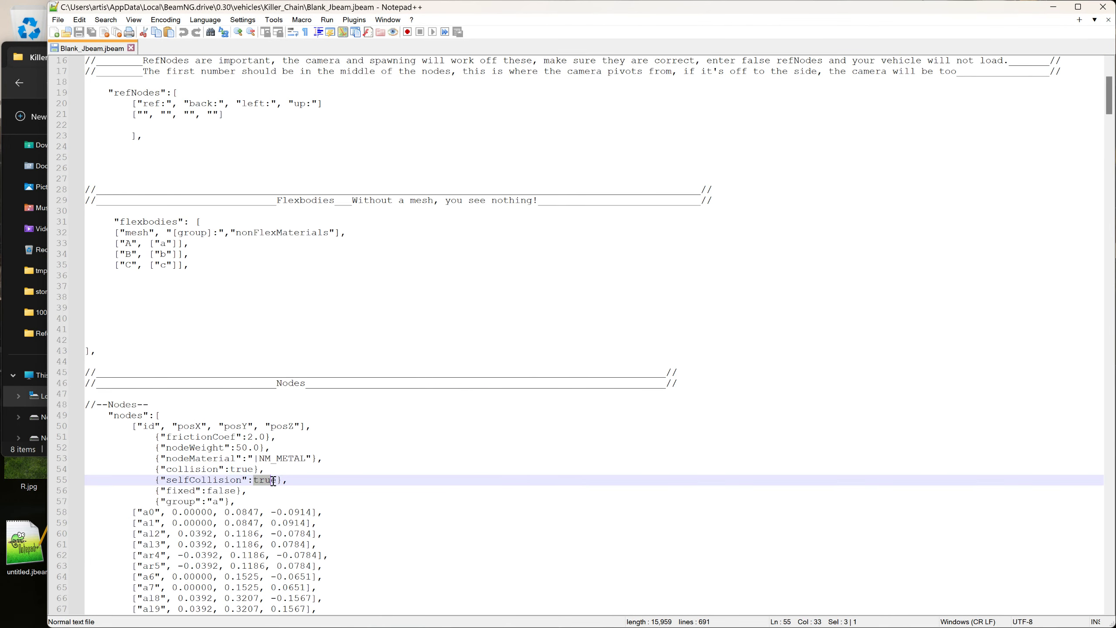
pyautogui.write('fa')
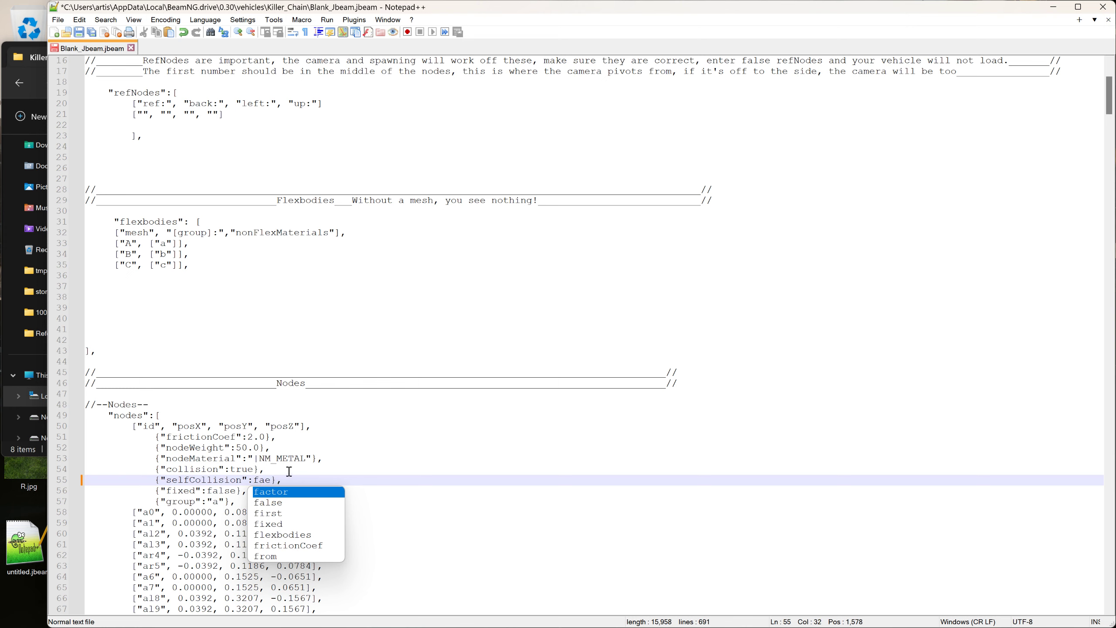
pyautogui.write('ls')
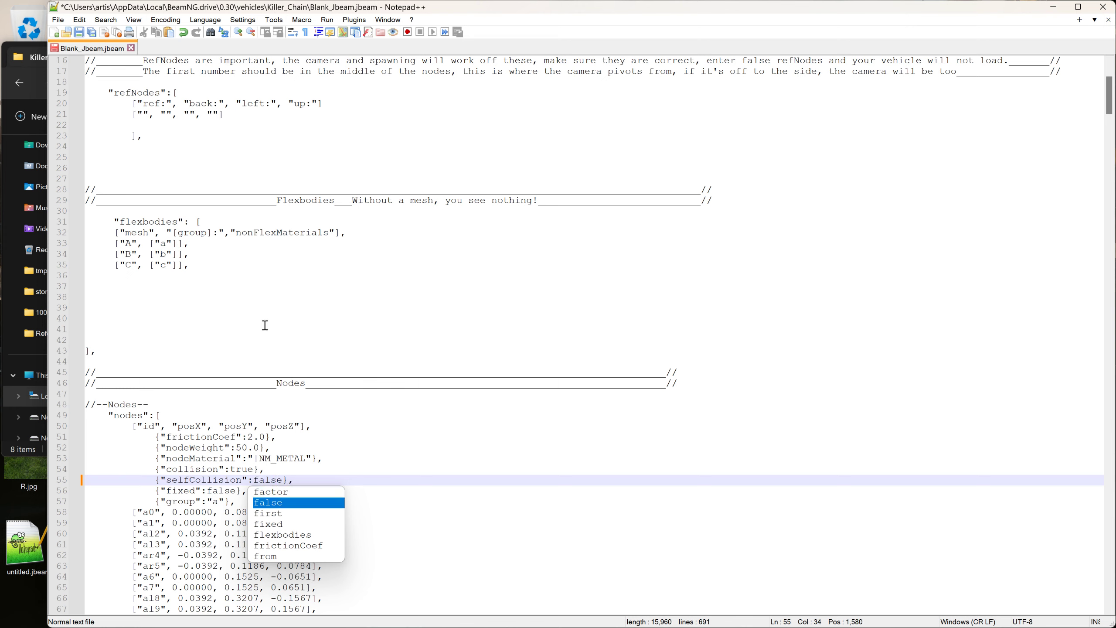
pyautogui.click(80, 31)
# - Switch from Notepad++ to the BeamNG.drive window
pyautogui.hotkey('alt', 'Tab')
pyautogui.hotkey('alt', 'Tab')
pyautogui.hotkey('alt', 'Tab')
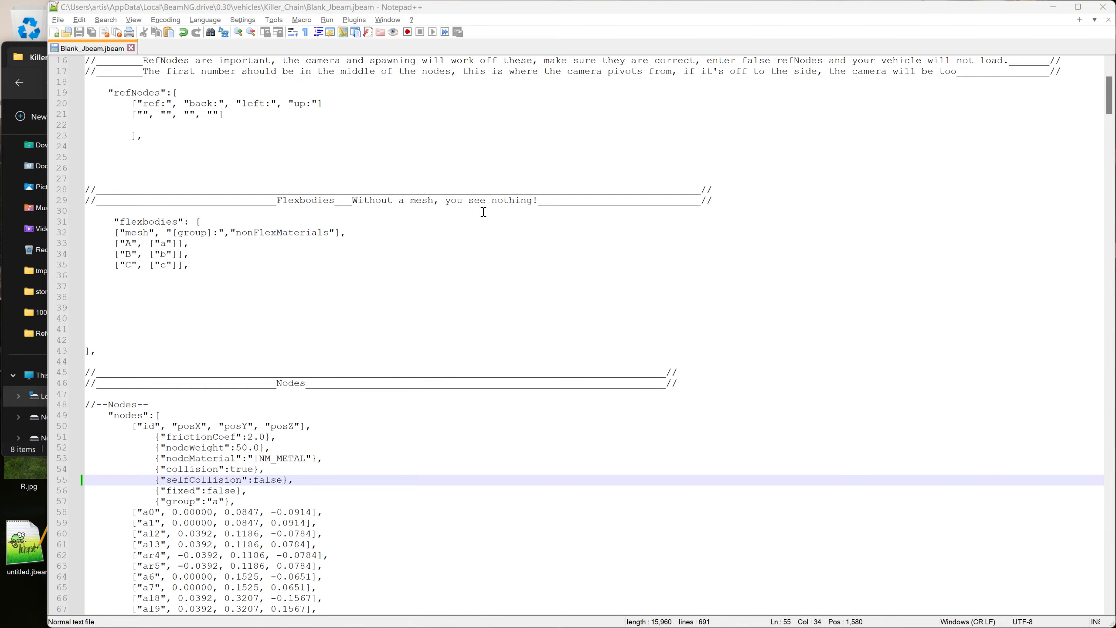
pyautogui.hotkey('alt', 'Tab')
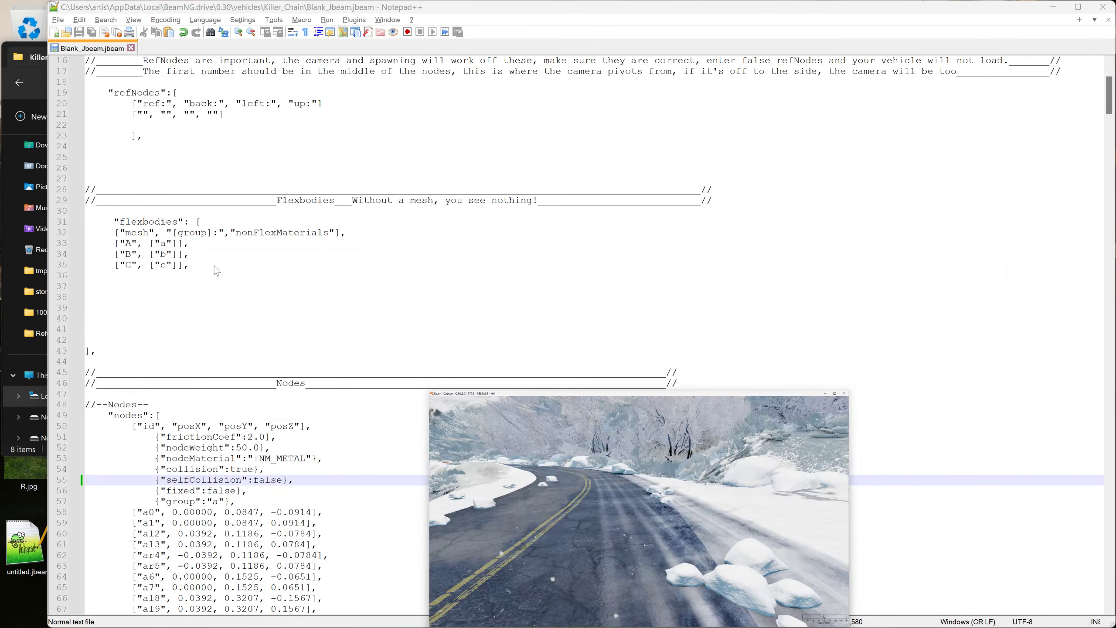
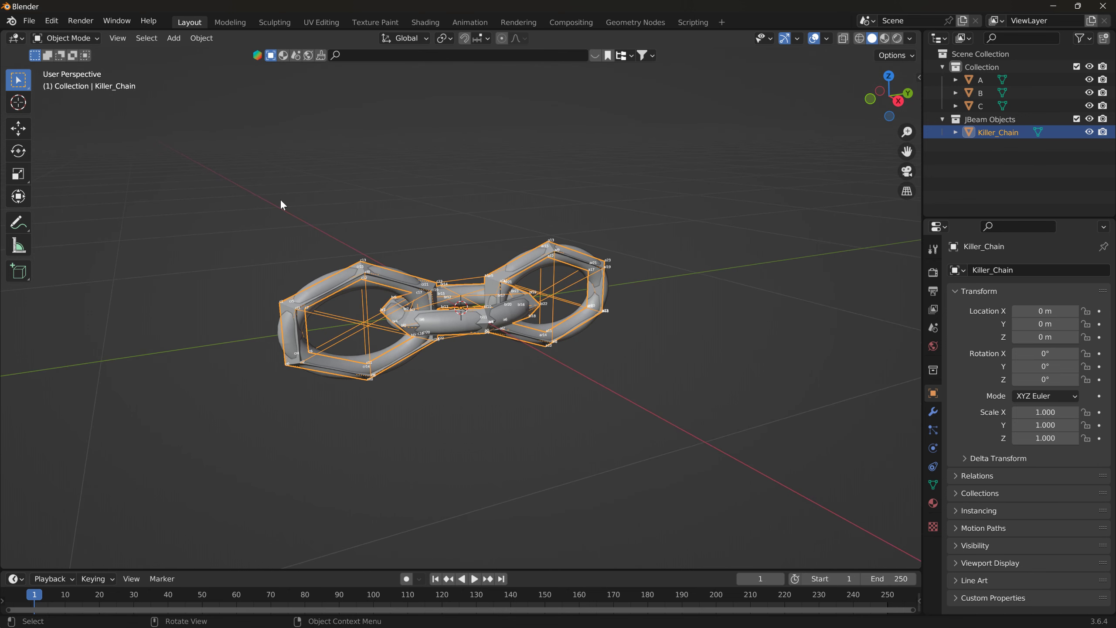
# - Minimize Blender and BeamNG.drive to return to Blank_Jbeam.jbeam in Notepad++
pyautogui.click(1053, 6)
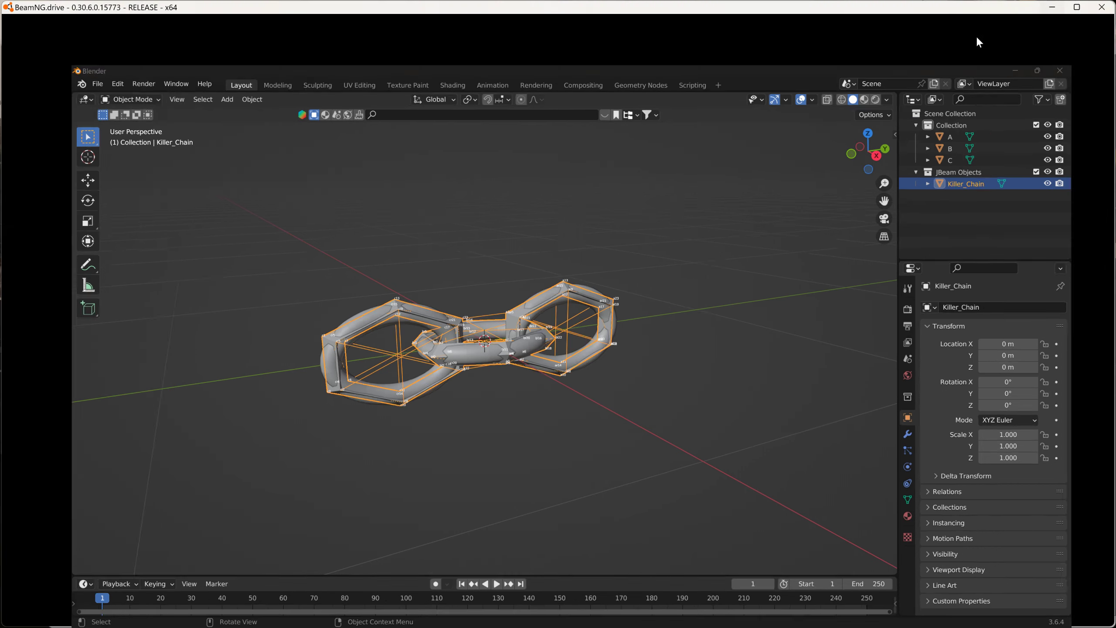
pyautogui.click(1053, 7)
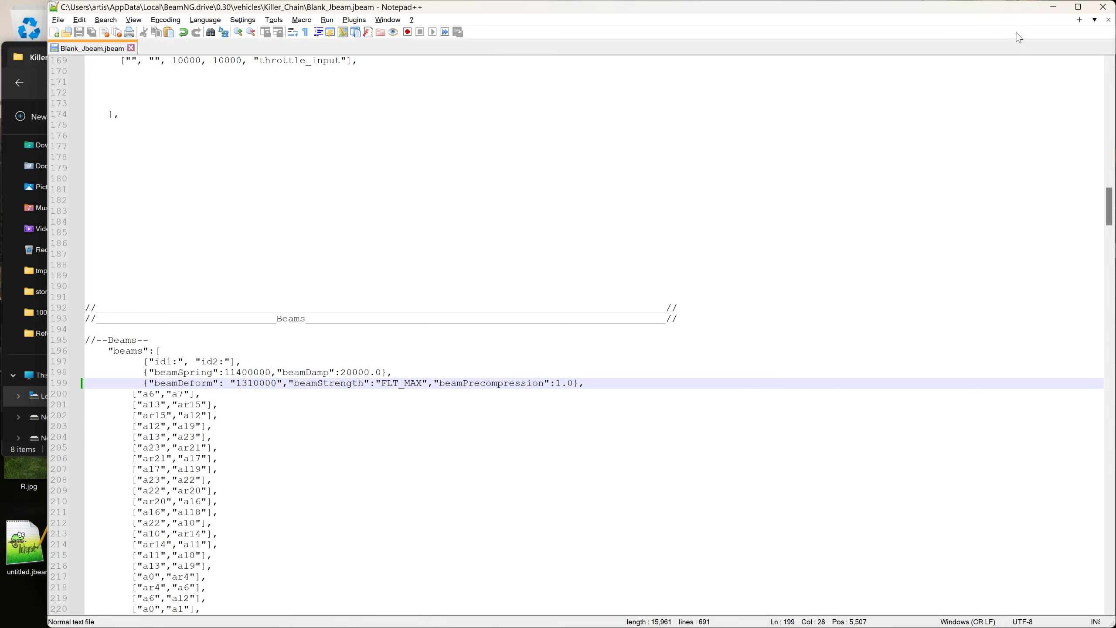
# - Minimize Notepad++ and bring up Blank_Jbeam.jbeam in a maximized NodeBEAM Editor window
pyautogui.click(1053, 7)
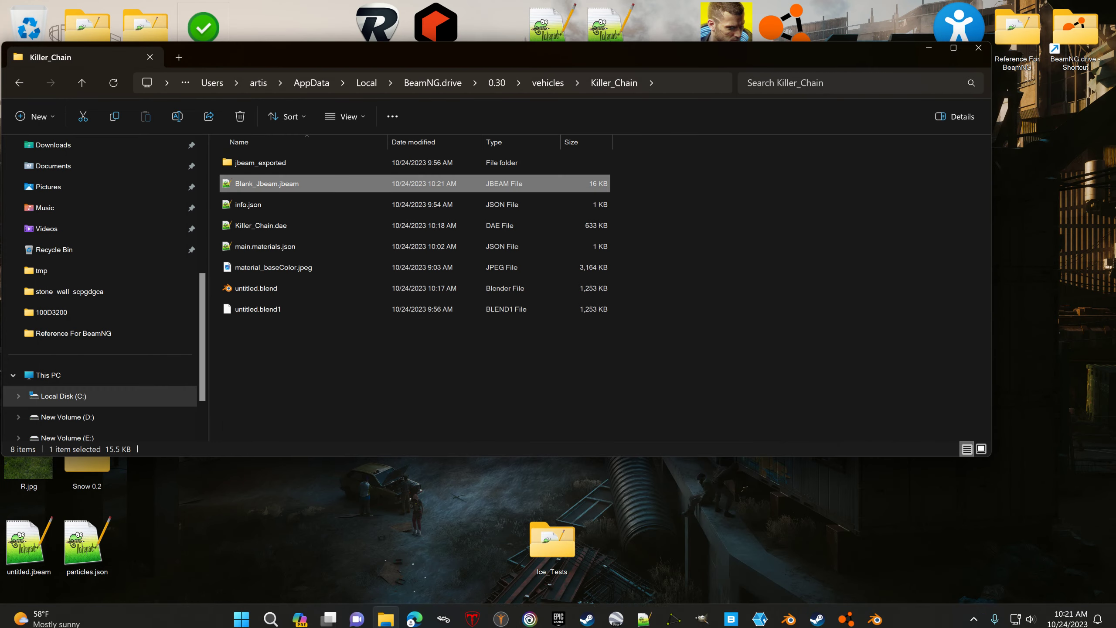
pyautogui.click(672, 615)
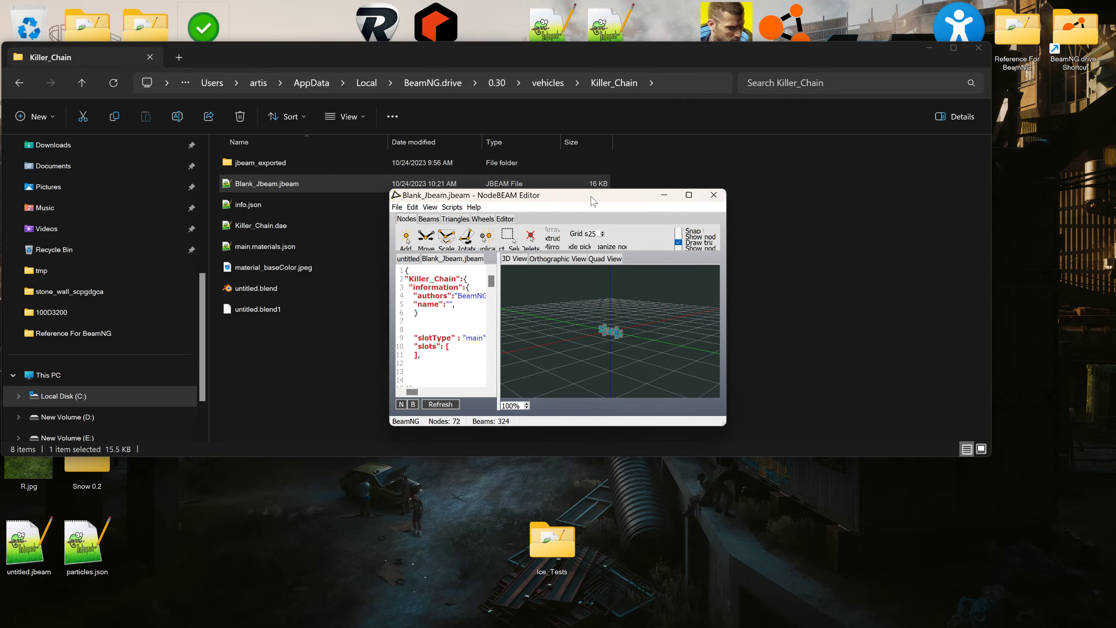
pyautogui.doubleClick(592, 197)
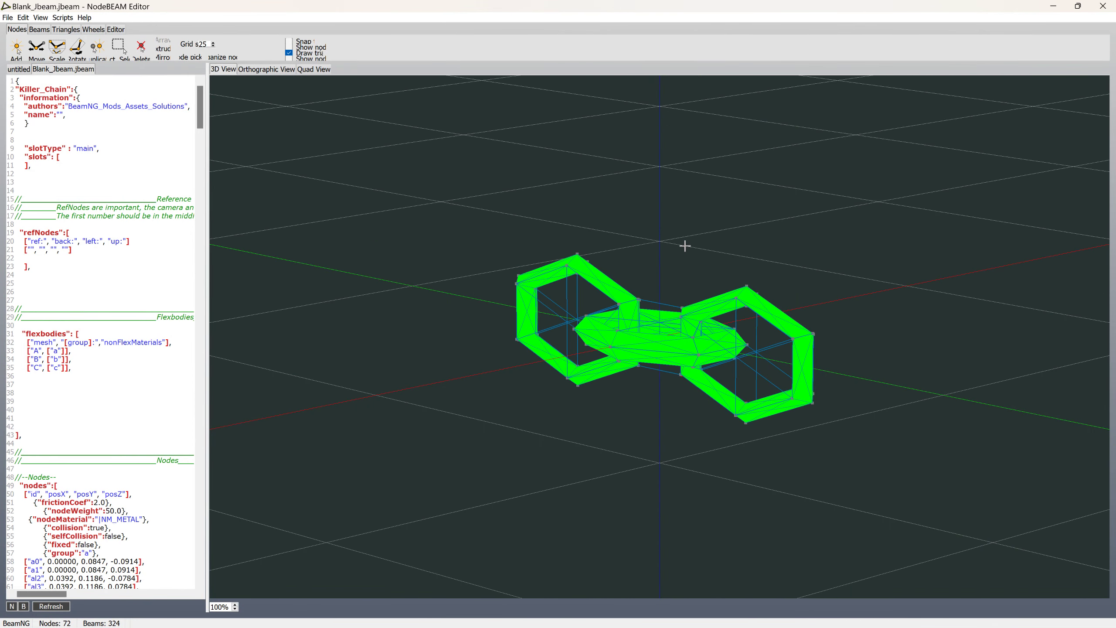
# - Add single beams on the c link between nodes c12 and c13, c11 and c10, c6 and c0, and c1 and c7
pyautogui.moveTo(685, 246)
pyautogui.mouseDown(button='middle')
pyautogui.moveTo(732, 242)
pyautogui.moveTo(693, 257)
pyautogui.moveTo(740, 245)
pyautogui.moveTo(718, 222)
pyautogui.moveTo(695, 255)
pyautogui.moveTo(675, 231)
pyautogui.moveTo(711, 250)
pyautogui.moveTo(693, 237)
pyautogui.moveTo(701, 243)
pyautogui.mouseUp(button='middle')
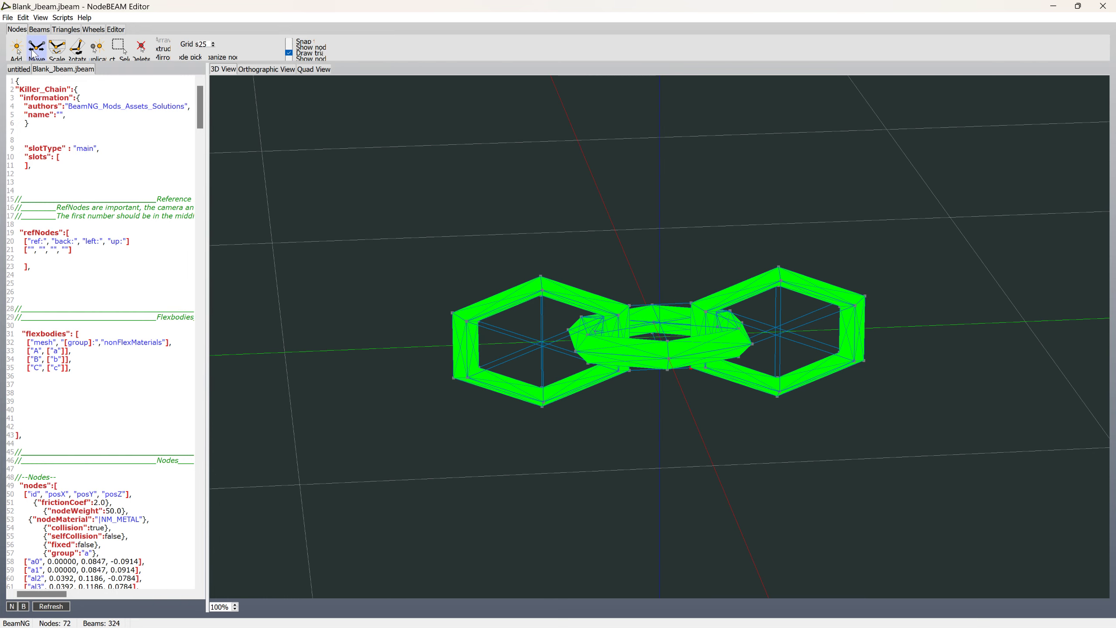
pyautogui.moveTo(198, 98); pyautogui.dragTo(220, 464)
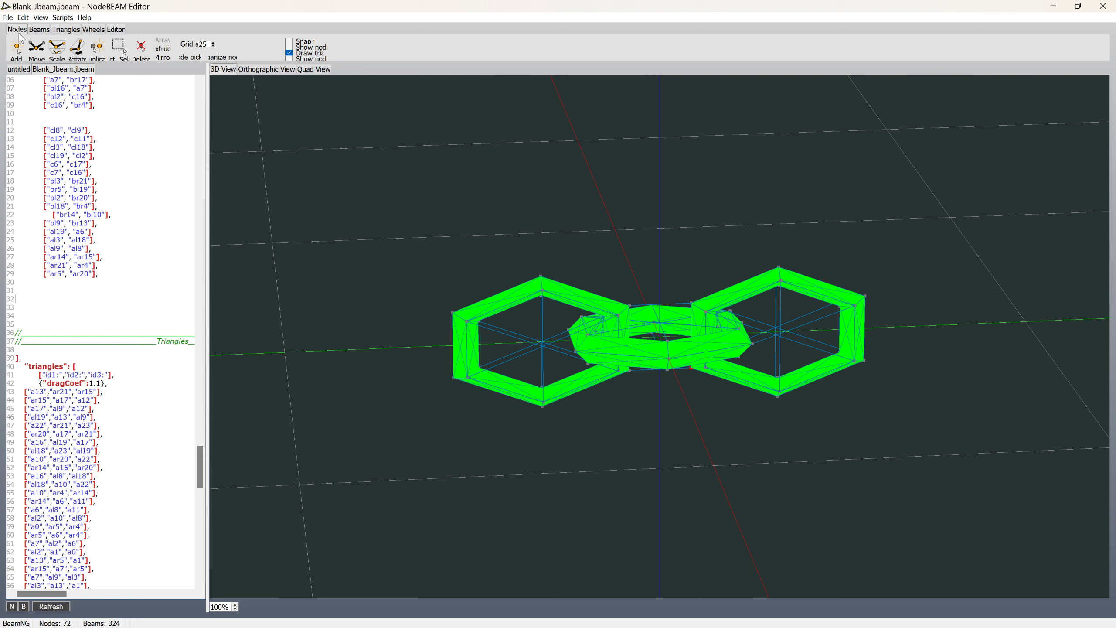
pyautogui.click(39, 30)
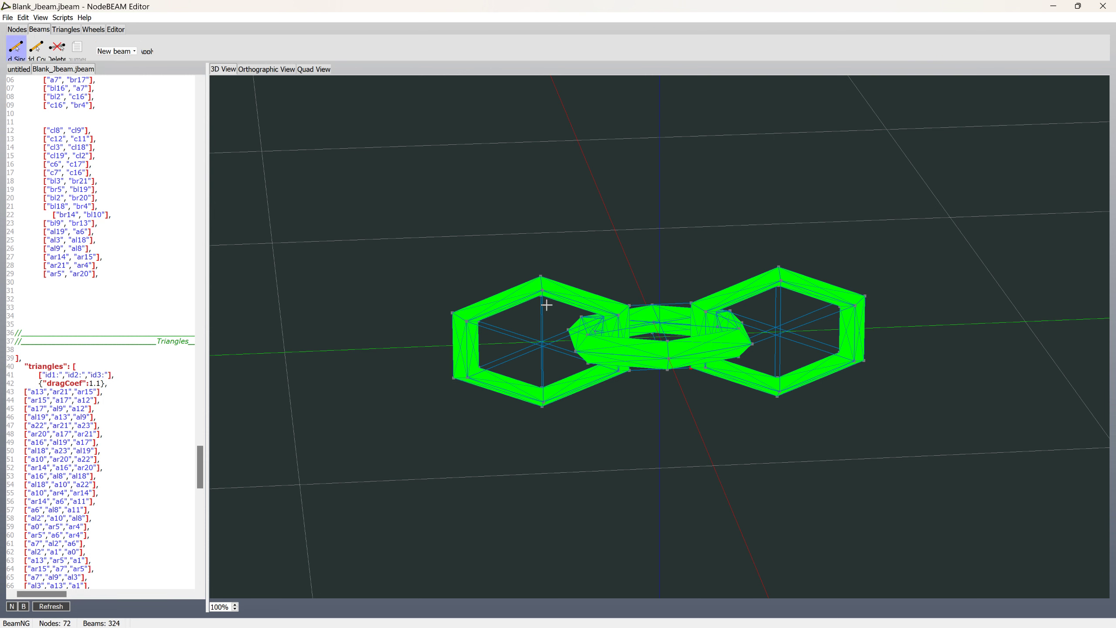
pyautogui.scroll(3, 545, 317)
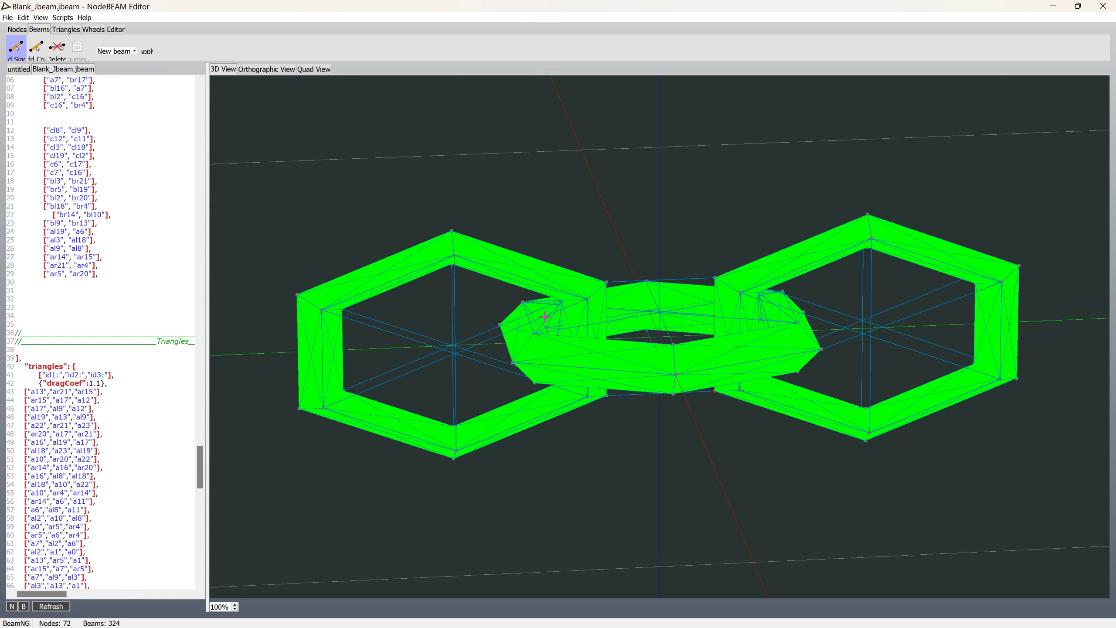
pyautogui.click(452, 231)
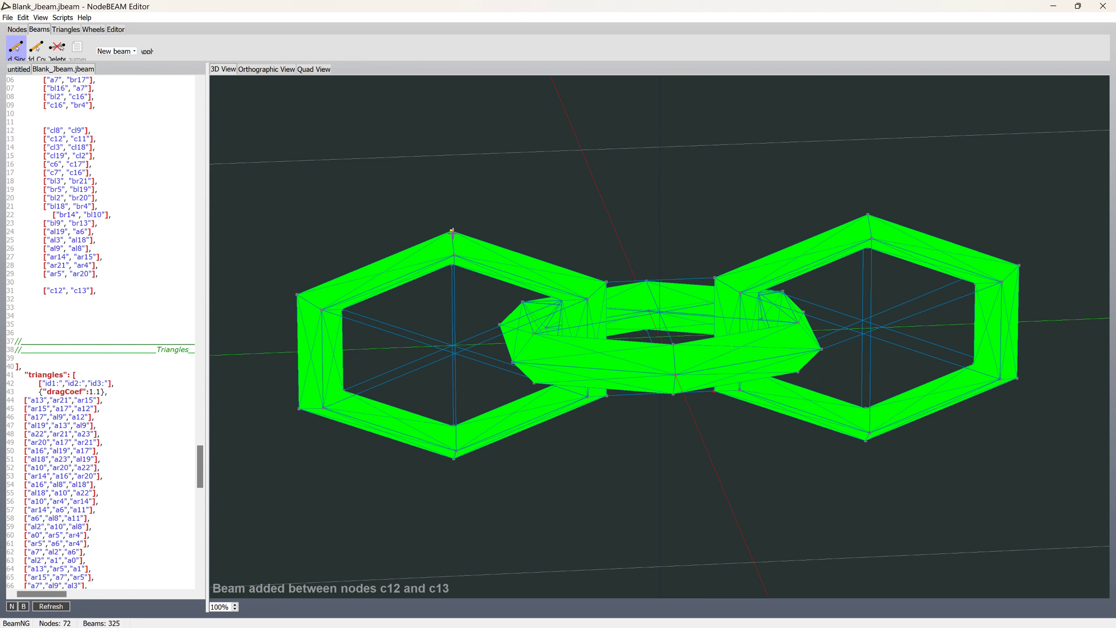
pyautogui.click(454, 459)
pyautogui.click(306, 410)
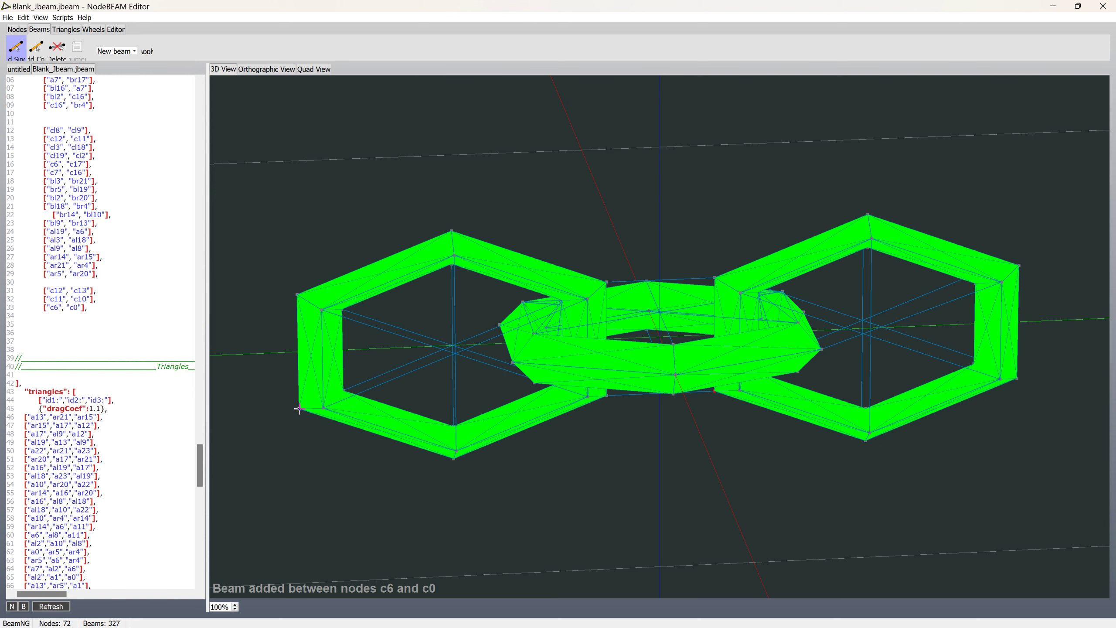
pyautogui.click(344, 310)
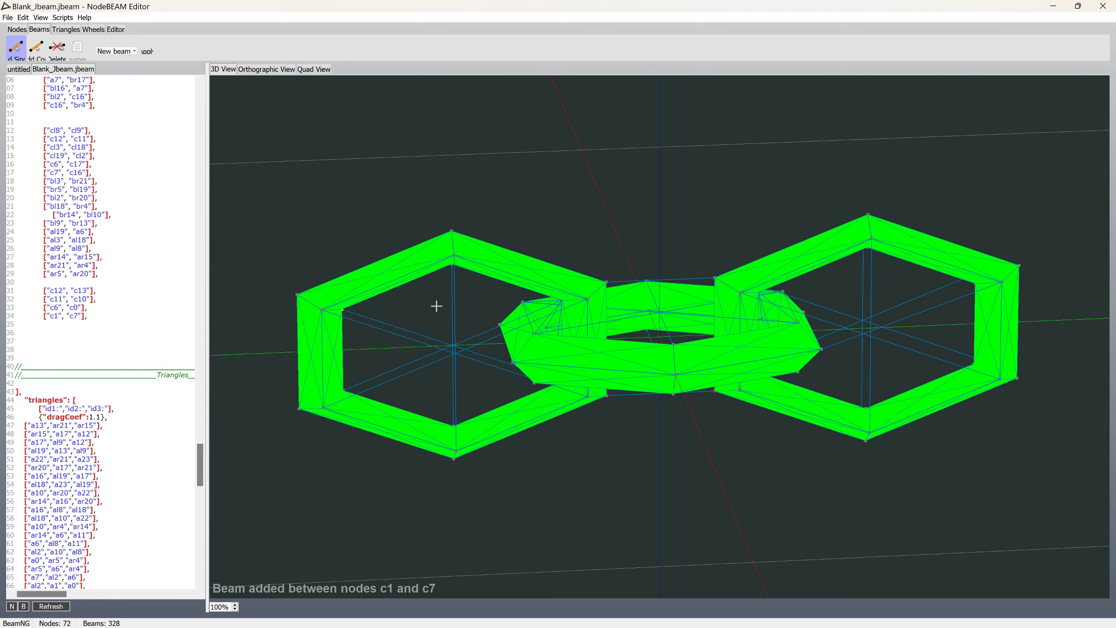
# - Add beams between nodes c17 and c23 and between c16 and c22 on the c link's inner end
pyautogui.click(605, 282)
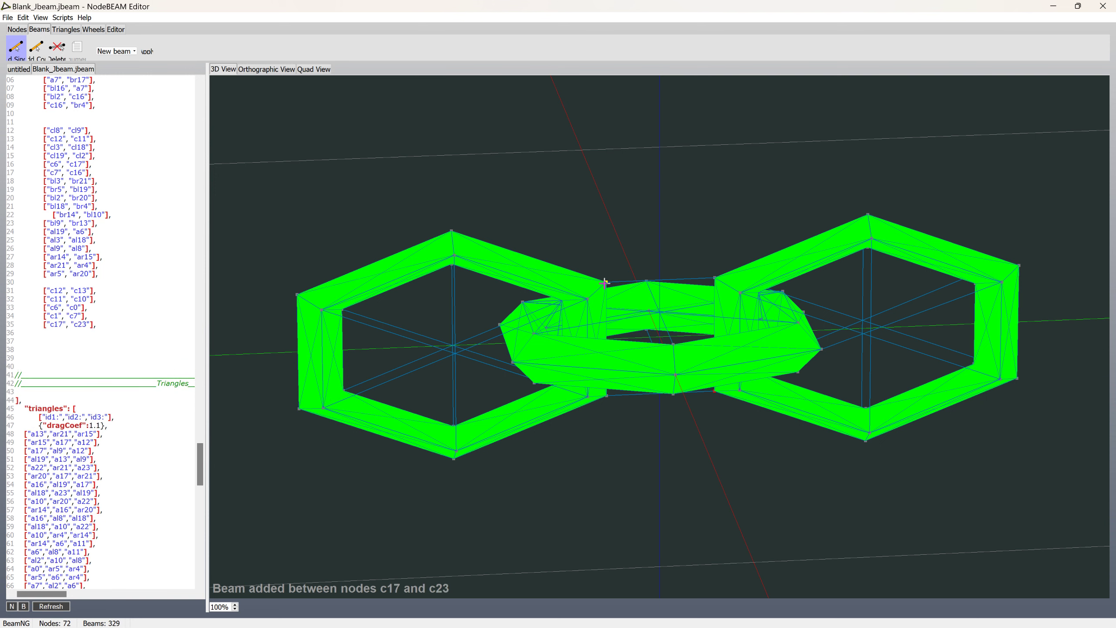
pyautogui.moveTo(577, 348); pyautogui.dragTo(579, 338, button='middle')
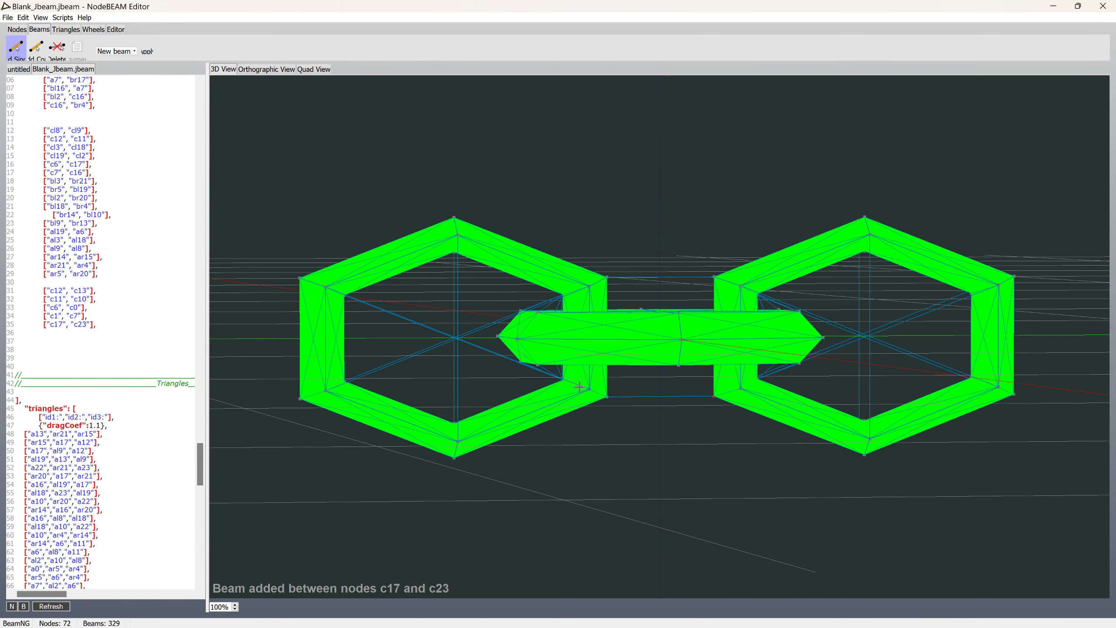
pyautogui.click(607, 397)
# - Add beams on the c link between nodes cl9 and cr15, cr5 and cl3, cr4 and cl2, and cl8 and cr14
pyautogui.moveTo(561, 387); pyautogui.dragTo(597, 395, button='middle')
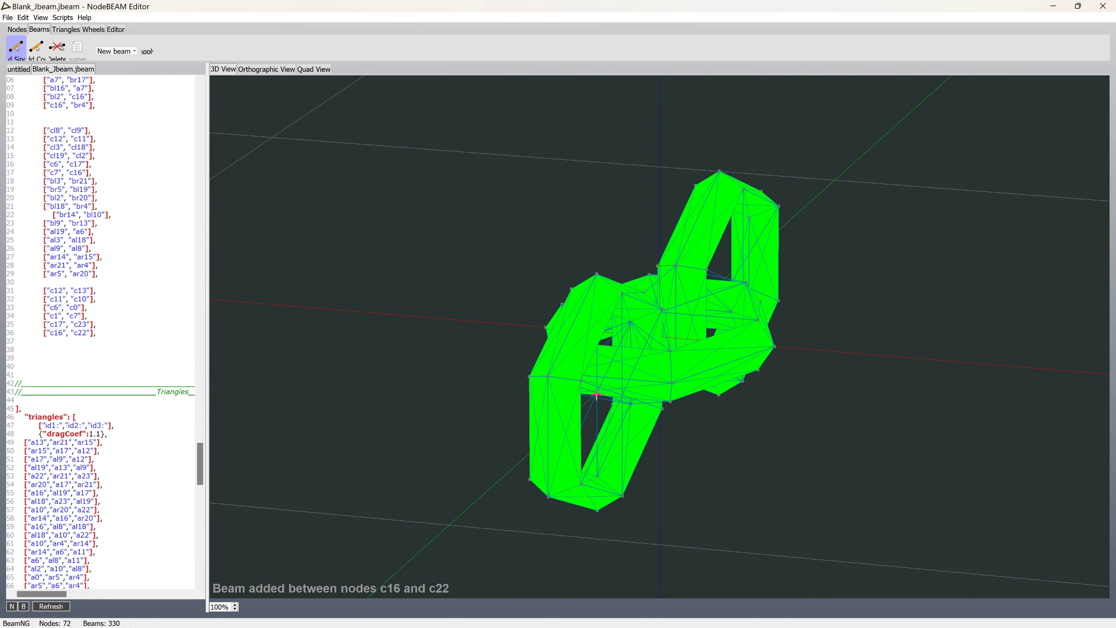
pyautogui.click(572, 290)
pyautogui.click(578, 380)
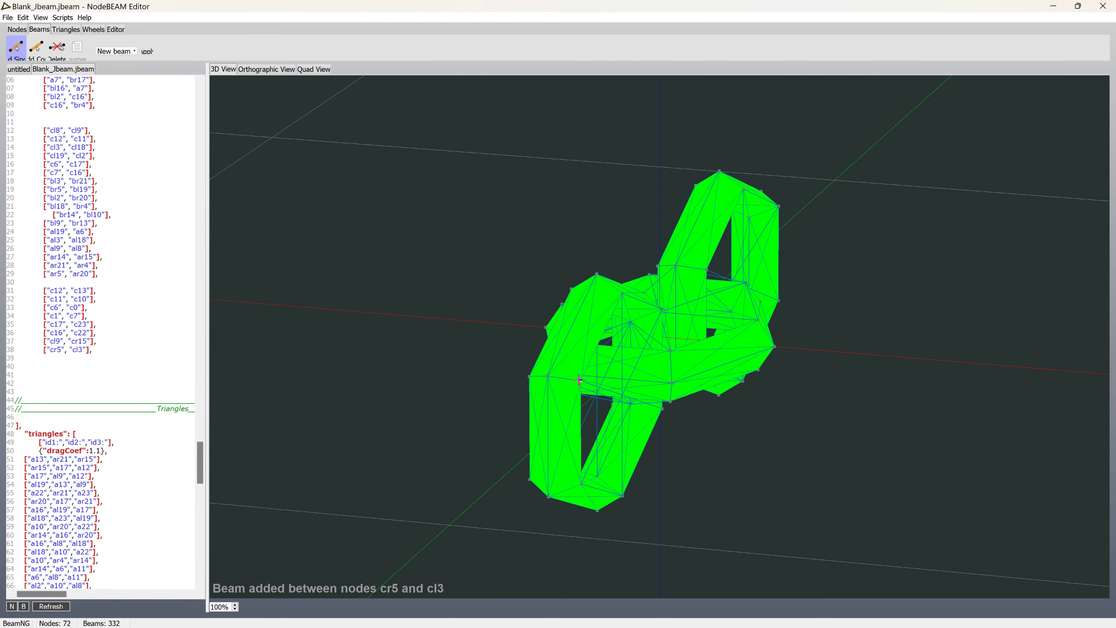
pyautogui.click(580, 485)
pyautogui.moveTo(580, 486); pyautogui.dragTo(580, 478, button='middle')
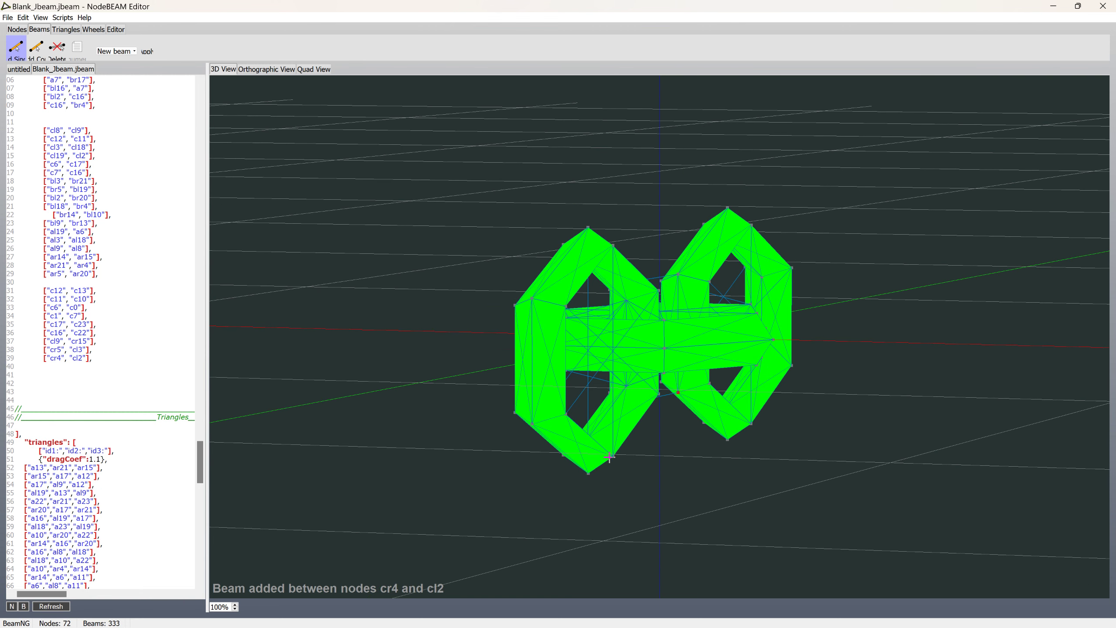
pyautogui.click(562, 456)
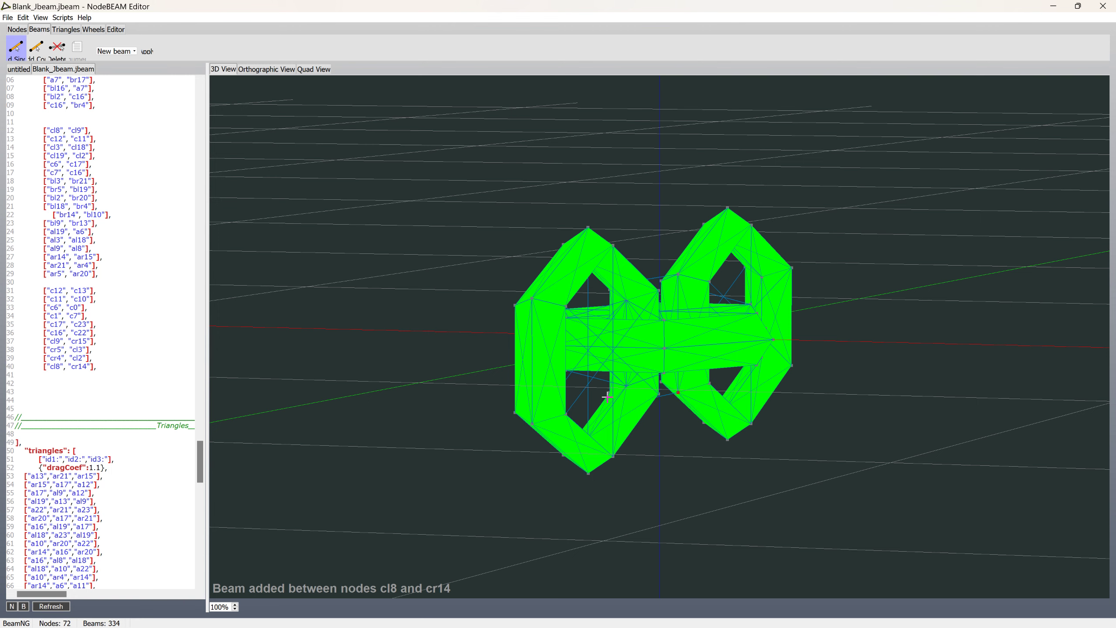
# - Add beams between nodes cr20 and cl18 and between cl19 and cr21 on the c link
pyautogui.click(655, 393)
pyautogui.moveTo(655, 393); pyautogui.dragTo(652, 394, button='middle')
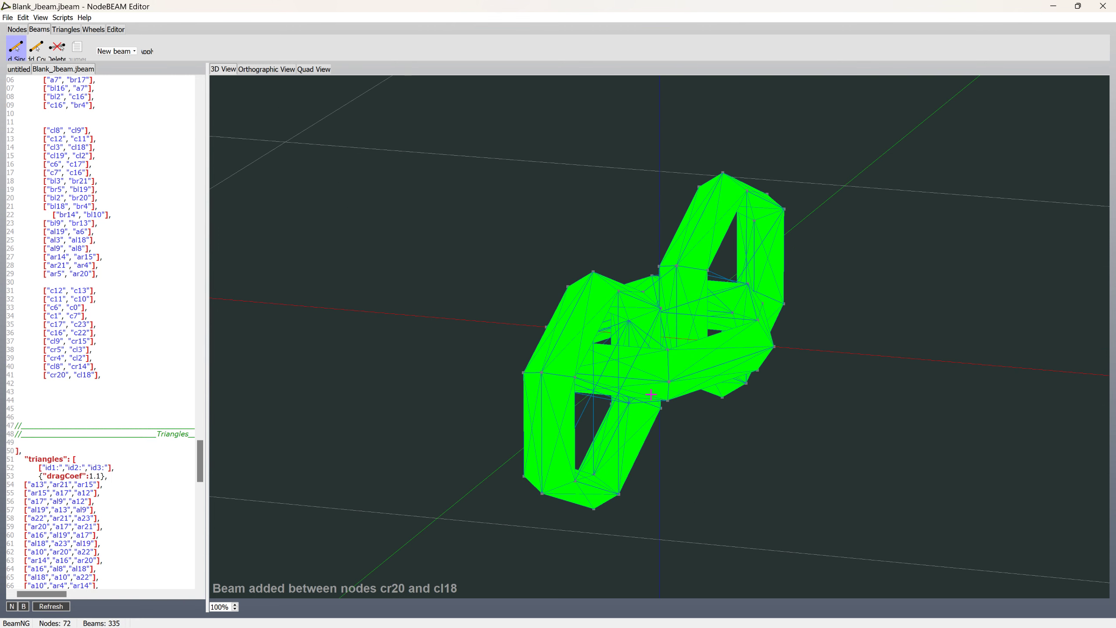
pyautogui.moveTo(659, 316); pyautogui.dragTo(695, 367, button='middle')
pyautogui.click(664, 320)
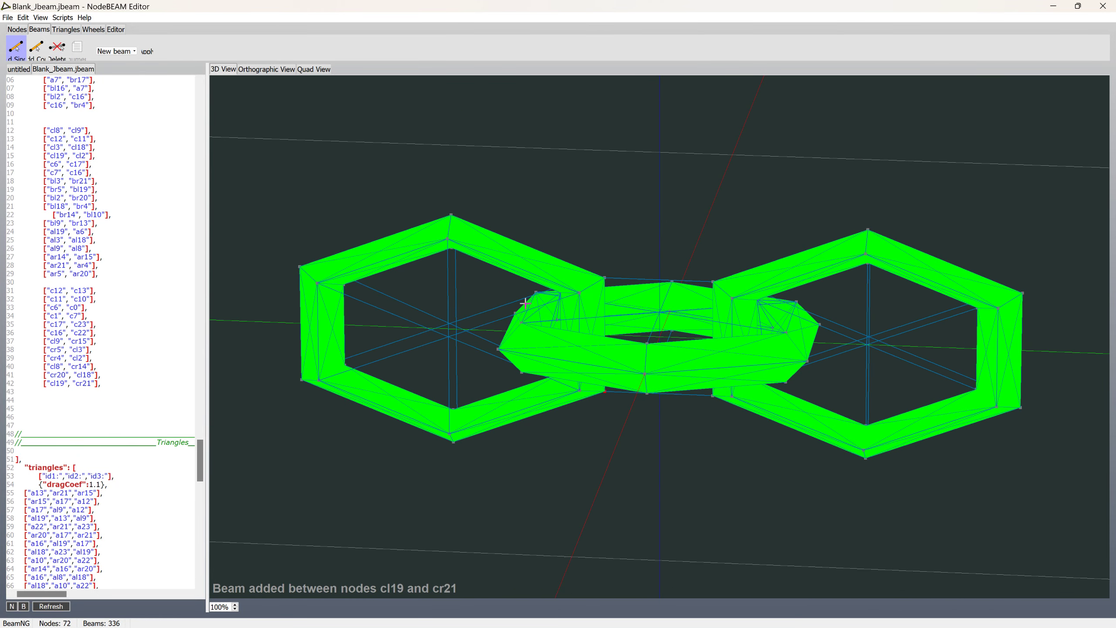
# - Save Blank_Jbeam.jbeam and switch to the BeamNG.drive window
pyautogui.click(8, 17)
pyautogui.click(26, 107)
pyautogui.hotkey('alt', 'Tab')
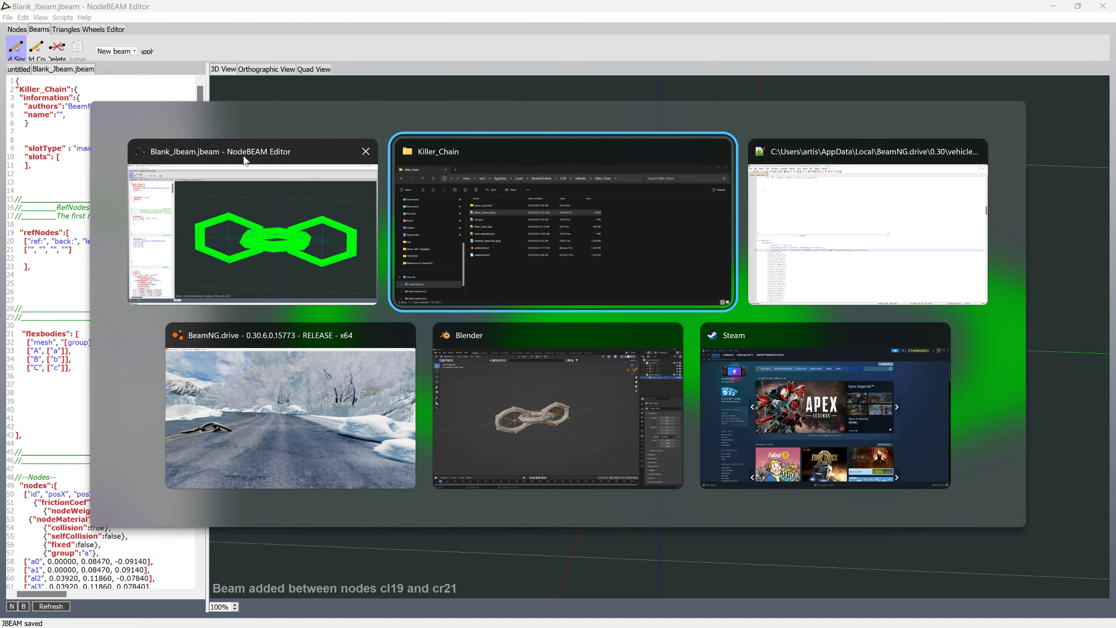
pyautogui.click(238, 332)
pyautogui.hotkey('alt', 'Tab')
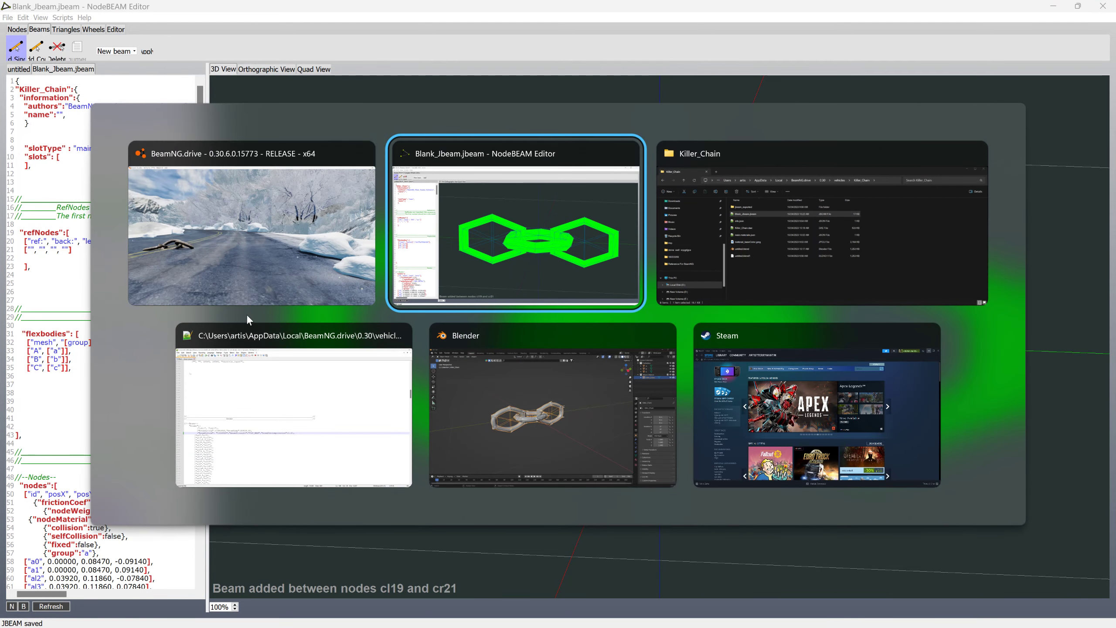
pyautogui.click(254, 189)
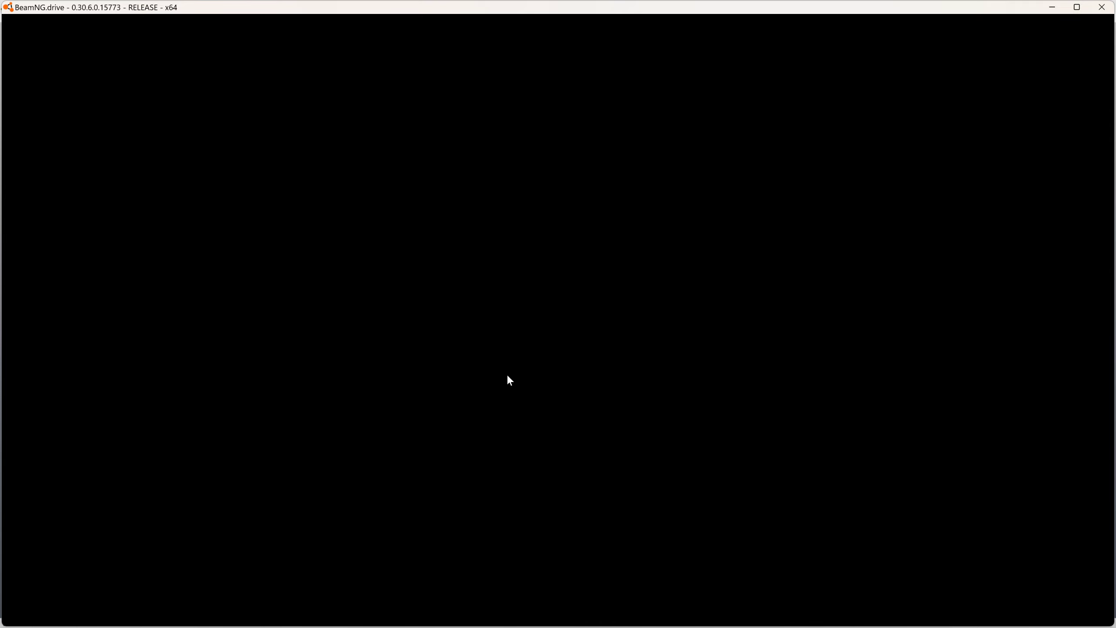
# - Return to NodeBEAM Editor and add beams between nodes c12 and c13, c11 and c10, c6 and c0, and c7 and c1
pyautogui.hotkey('alt', 'Tab')
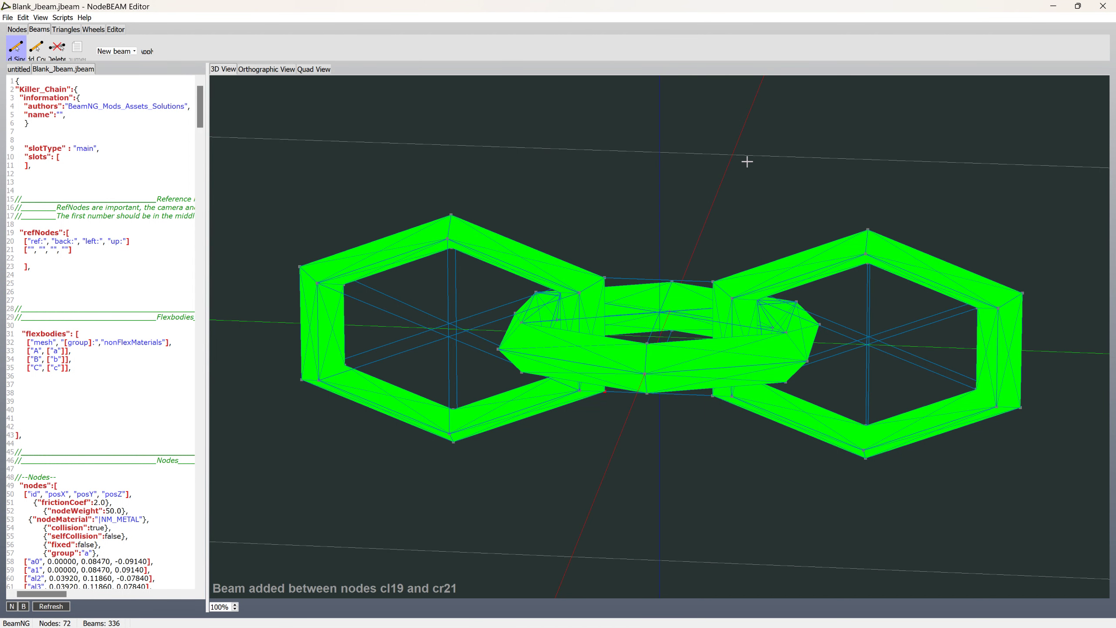
pyautogui.moveTo(201, 104); pyautogui.dragTo(178, 460)
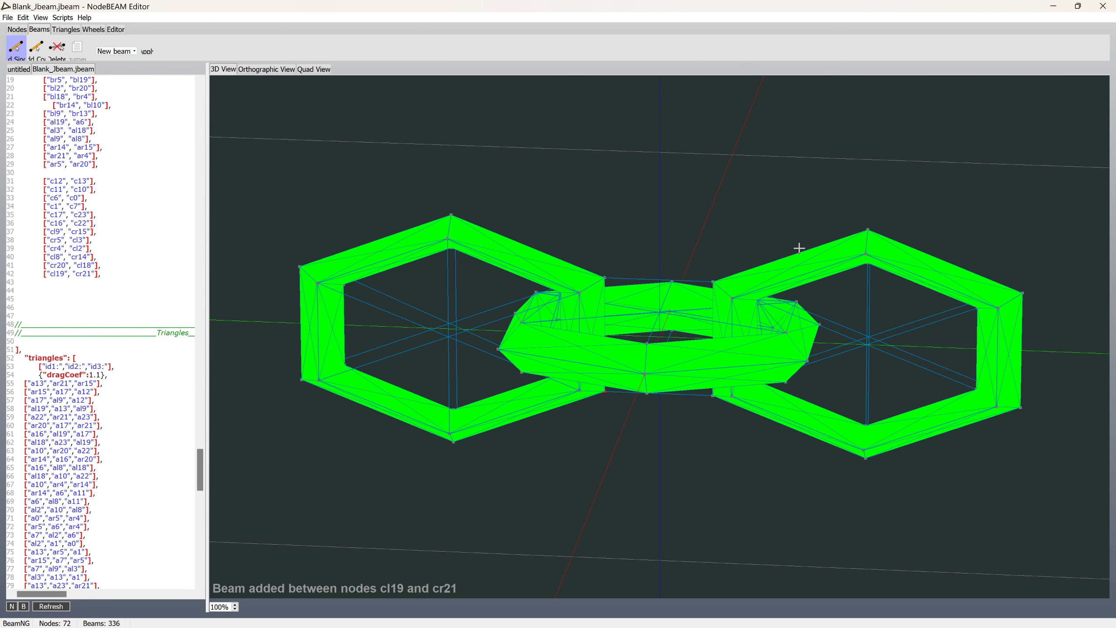
pyautogui.click(867, 264)
pyautogui.click(868, 230)
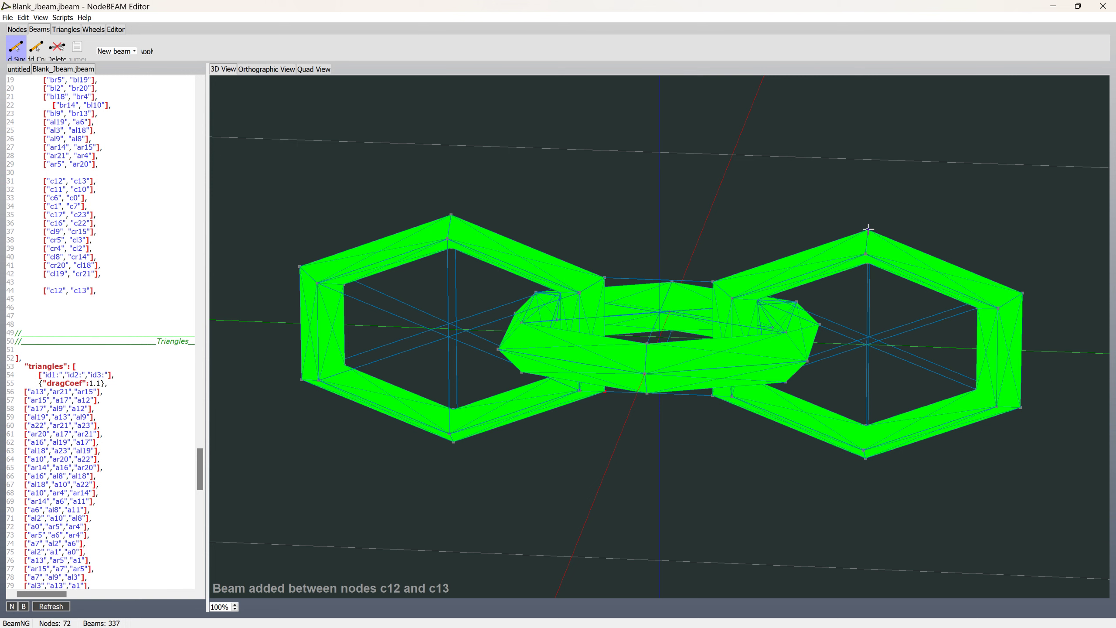
pyautogui.click(866, 457)
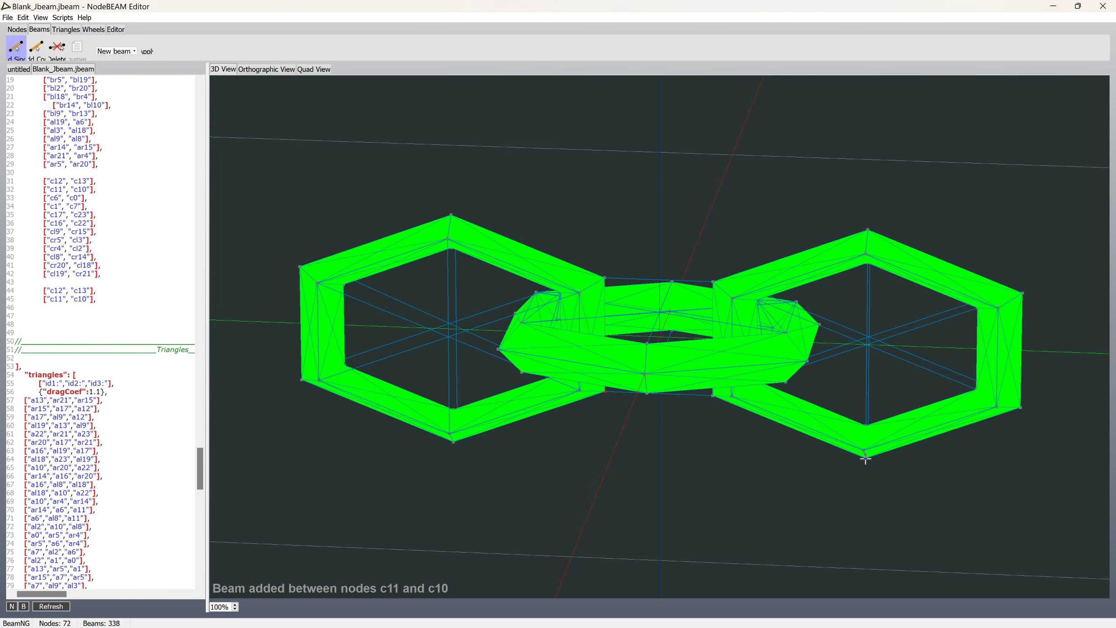
pyautogui.click(1019, 407)
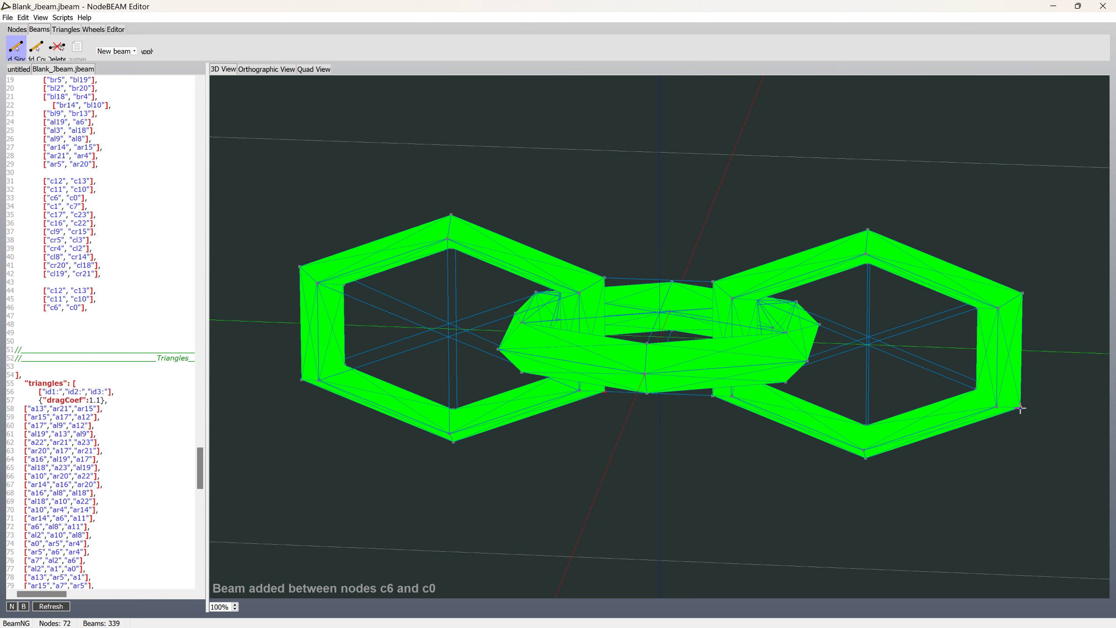
pyautogui.click(1020, 294)
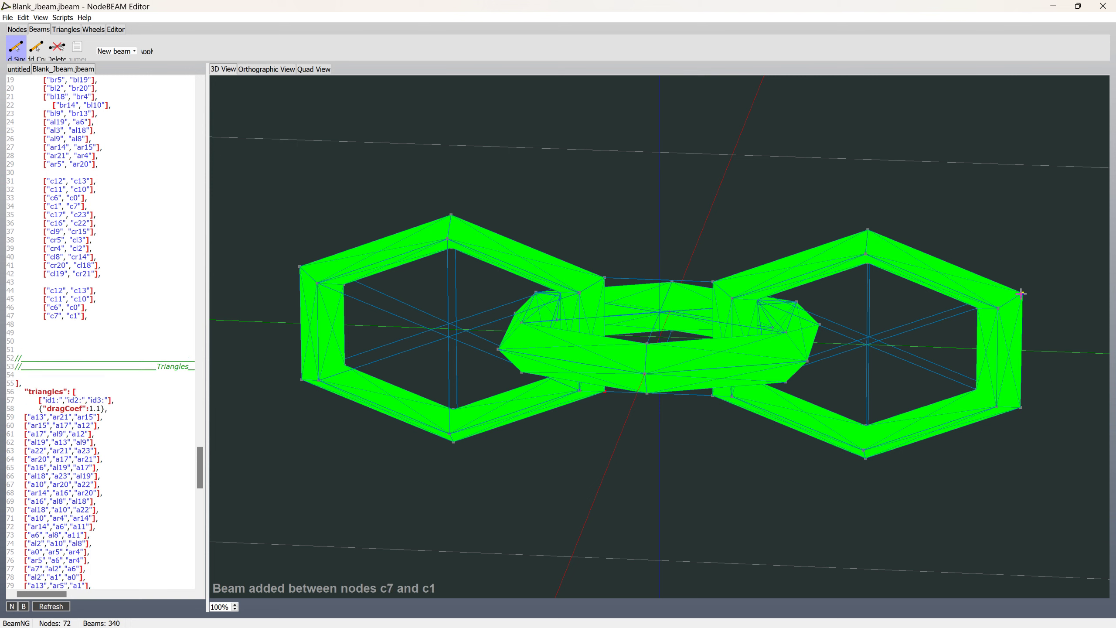
# - Turn off triangle drawing in the 3D view and return to adding single beams
pyautogui.click(17, 29)
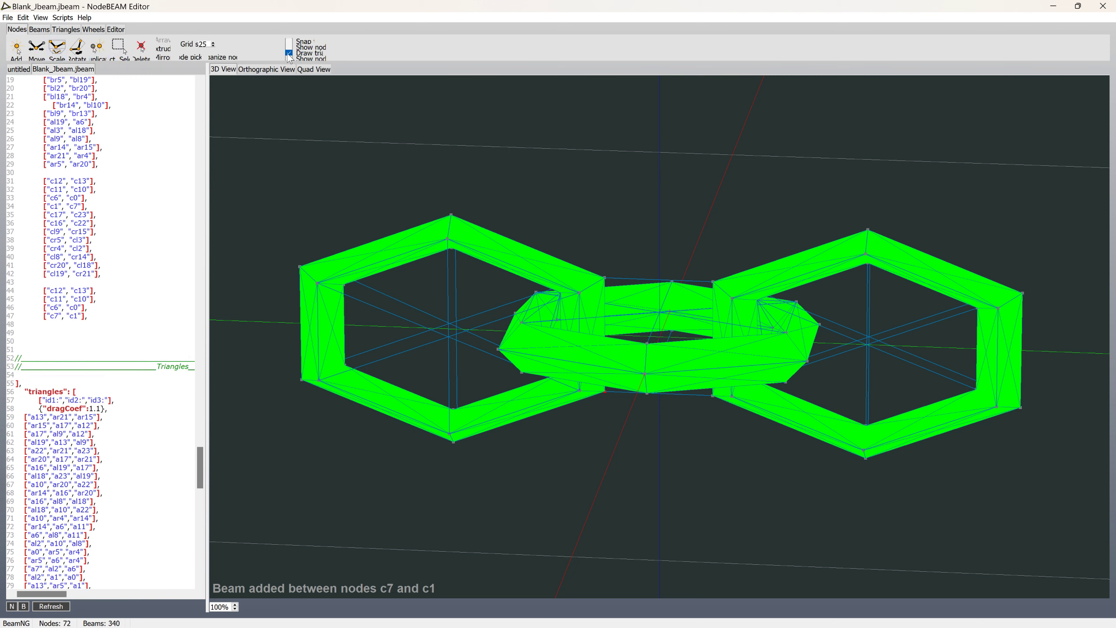
pyautogui.click(289, 53)
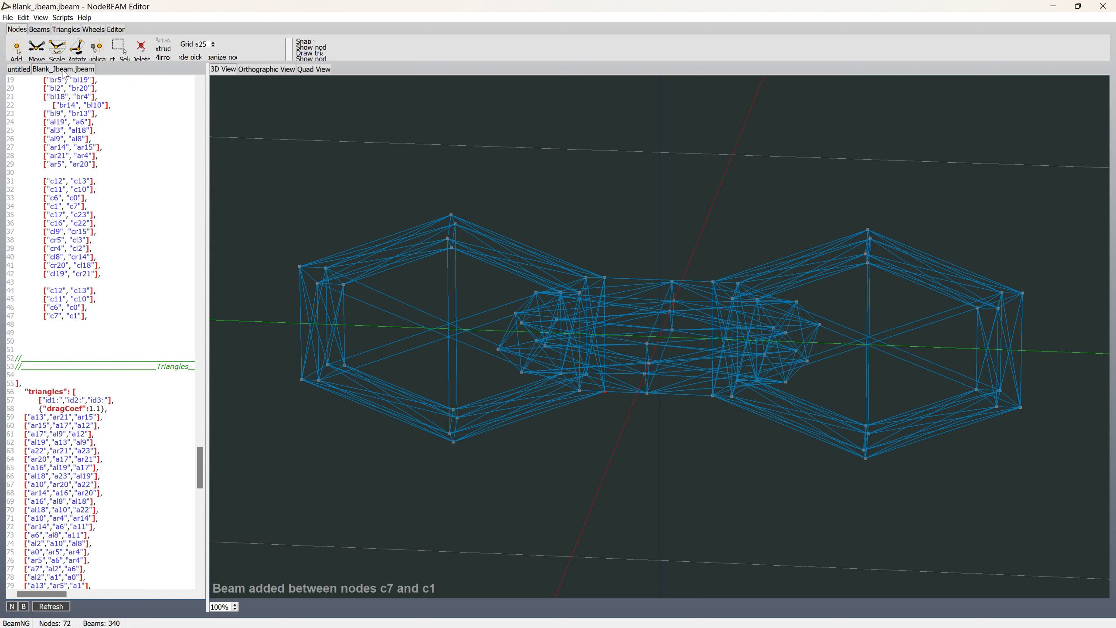
pyautogui.click(39, 30)
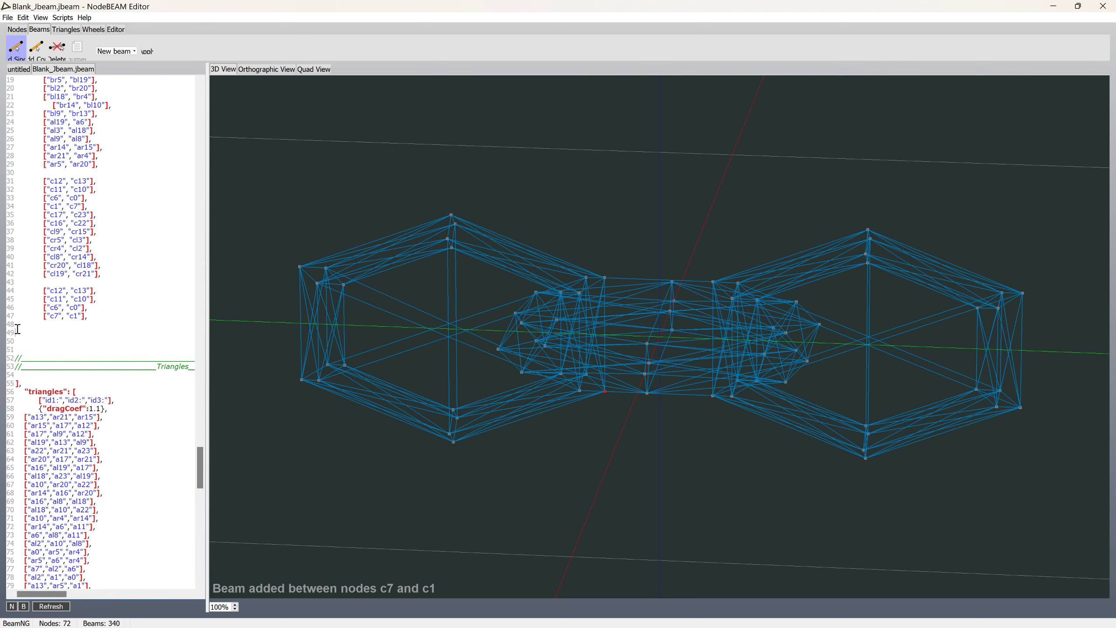
# - Add beams between nodes c23 and c17 and between c22 and c16 on the c link
pyautogui.click(714, 281)
pyautogui.click(757, 299)
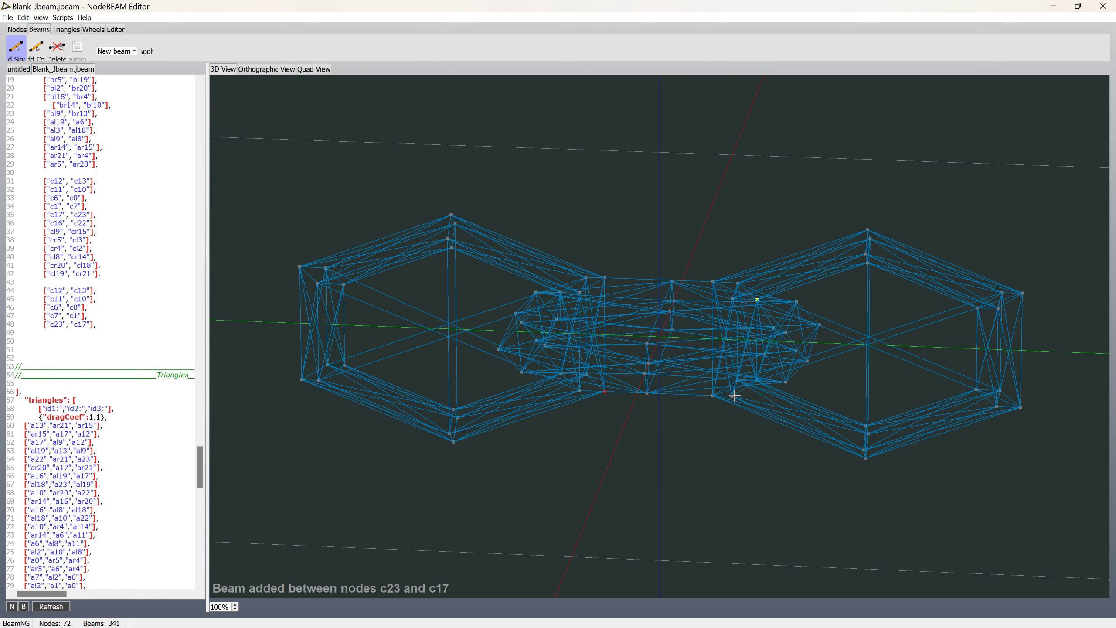
pyautogui.scroll(5, 749, 383)
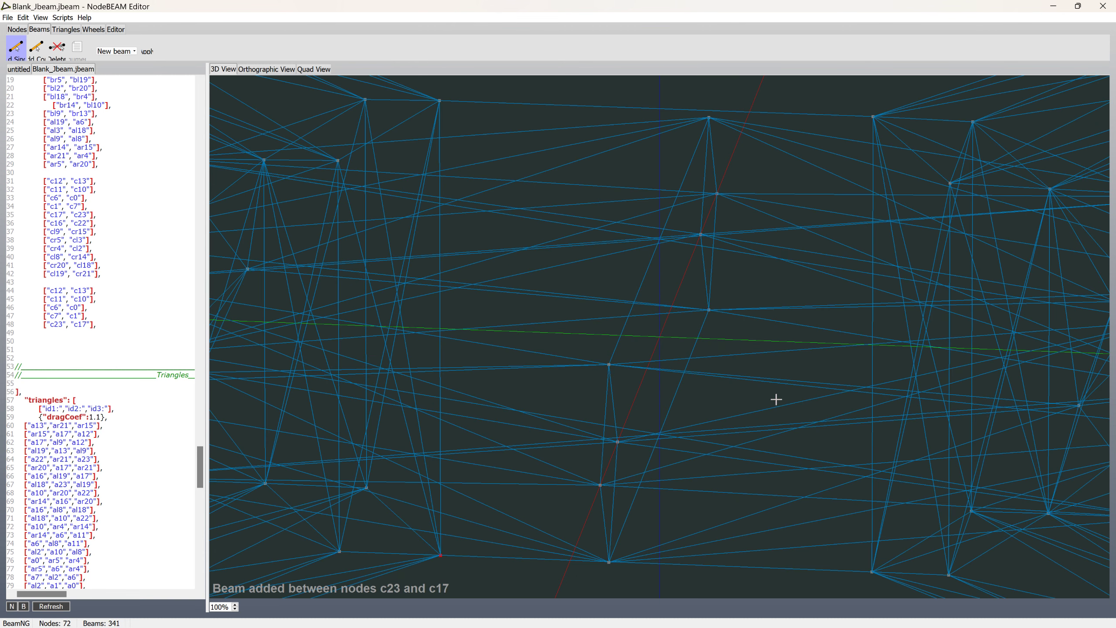
pyautogui.scroll(-5, 1044, 514)
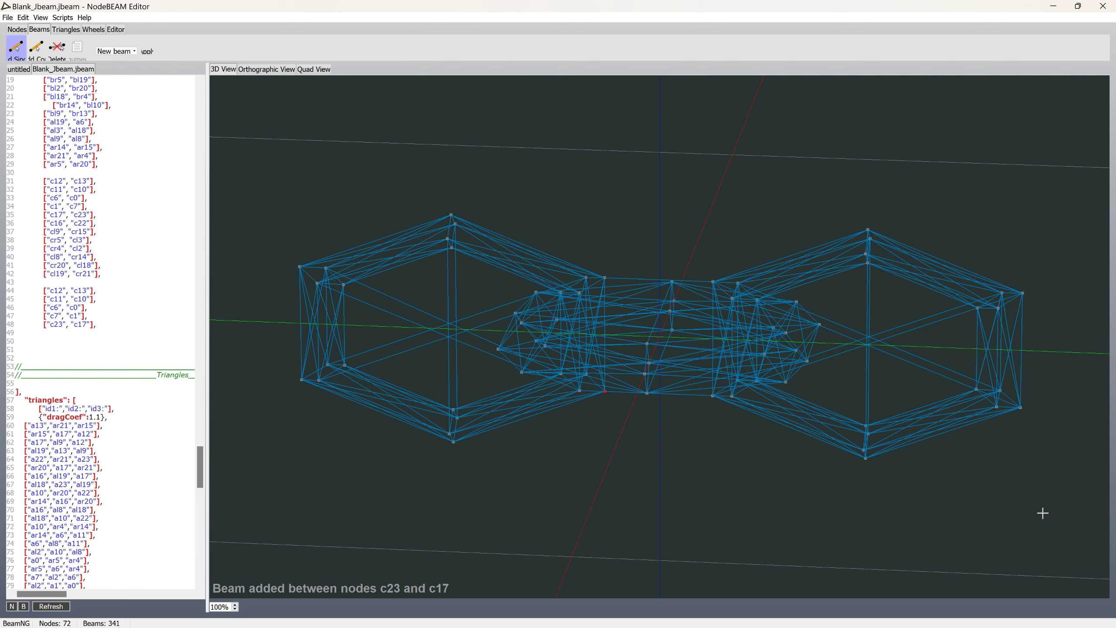
pyautogui.moveTo(1036, 505); pyautogui.dragTo(1034, 496, button='middle')
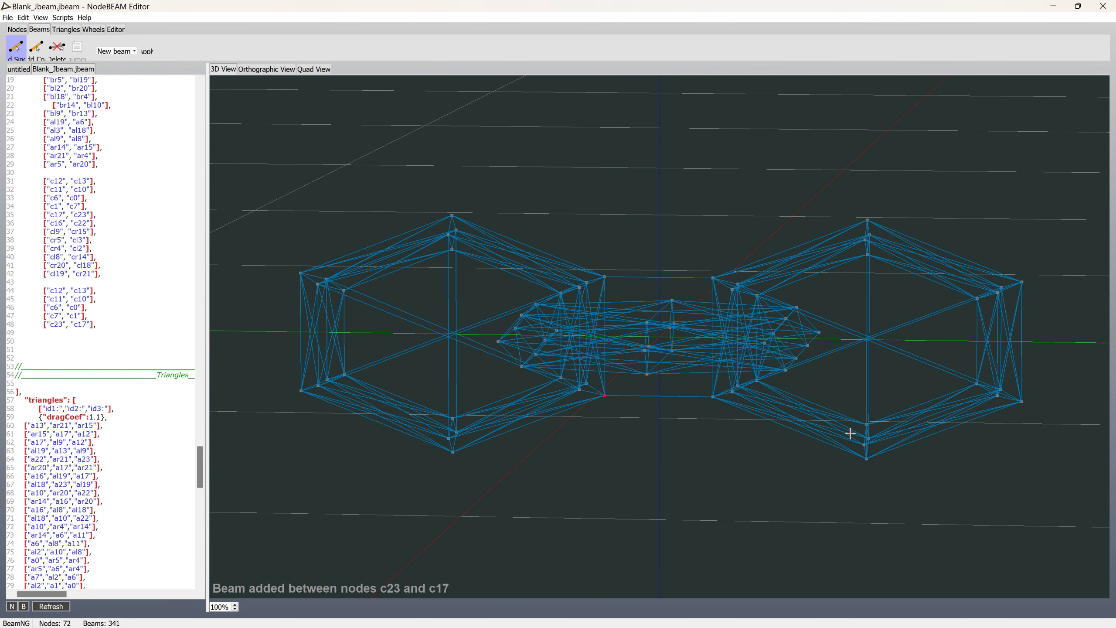
pyautogui.click(758, 382)
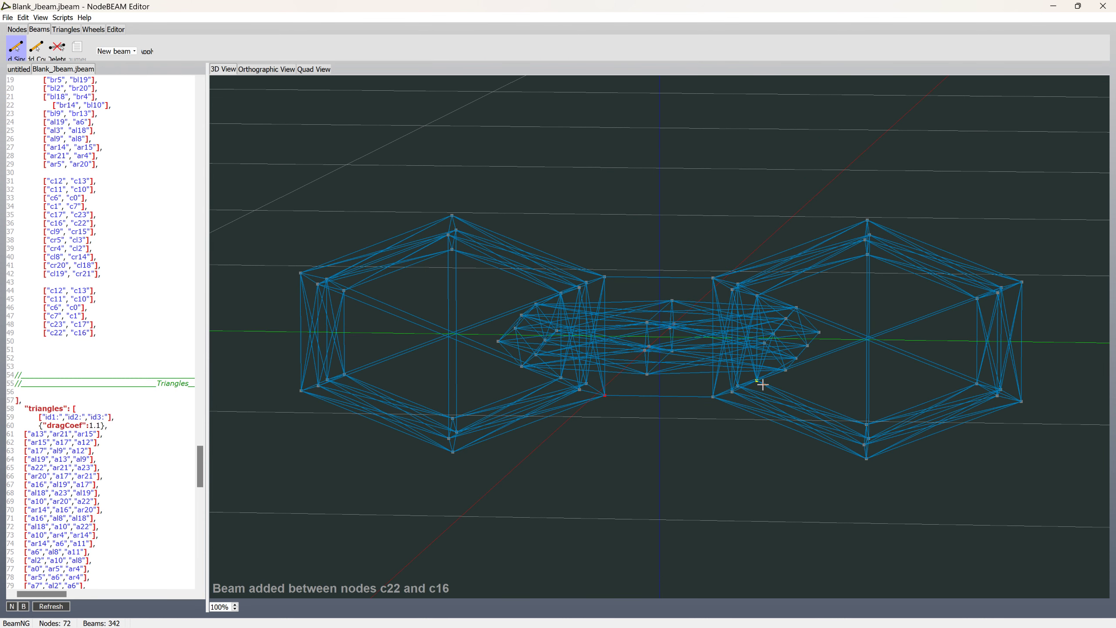
# - Add another beam between nodes c11 and c10 on the c link
pyautogui.click(867, 424)
pyautogui.click(867, 459)
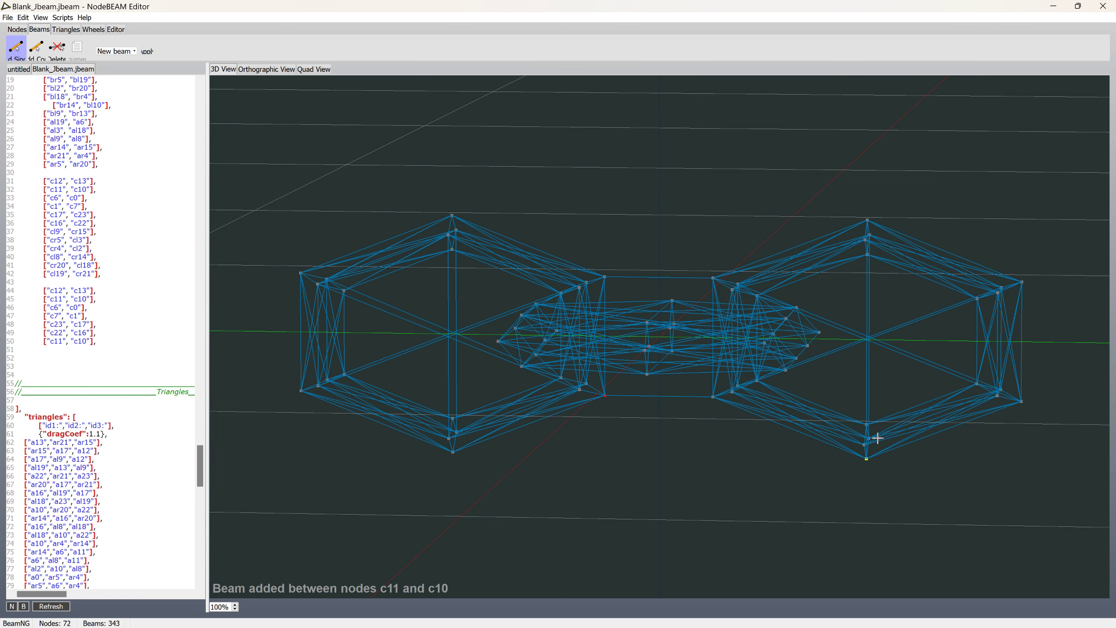
pyautogui.moveTo(887, 381); pyautogui.dragTo(867, 386, button='middle')
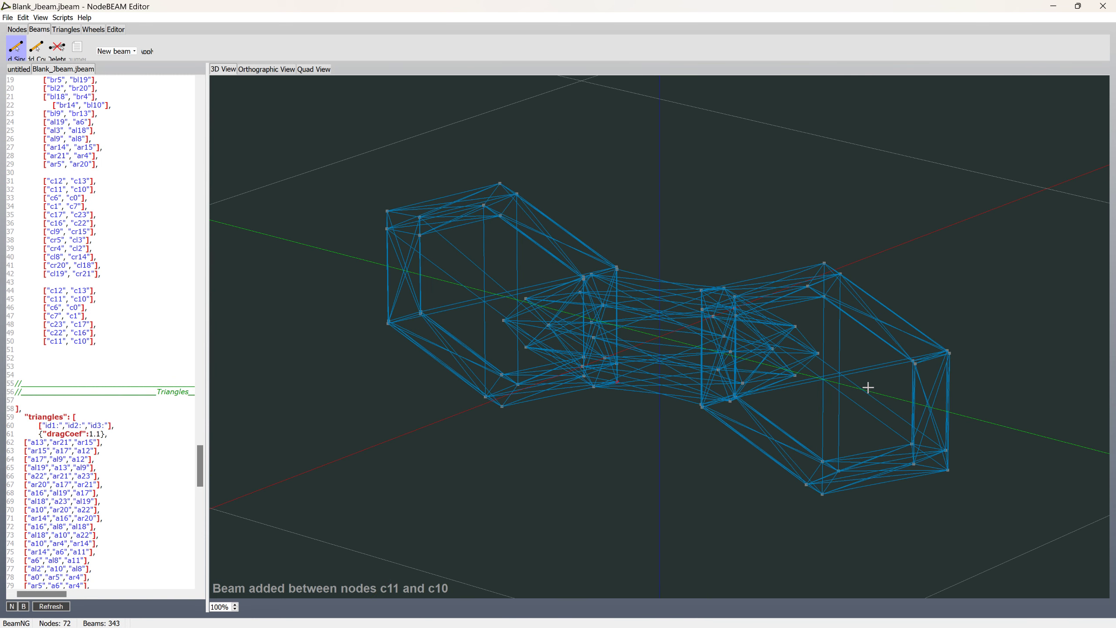
pyautogui.moveTo(811, 286); pyautogui.dragTo(751, 293, button='middle')
pyautogui.moveTo(739, 286); pyautogui.dragTo(732, 286, button='middle')
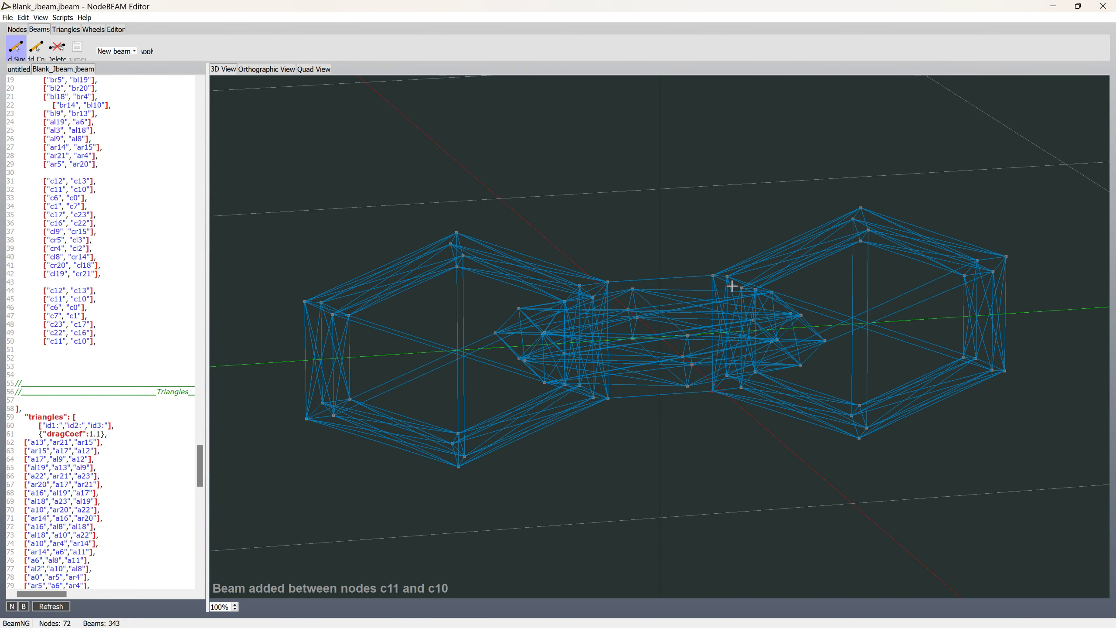
# - Save Blank_Jbeam.jbeam with the extra c link beams and switch to the BeamNG.drive window
pyautogui.click(7, 18)
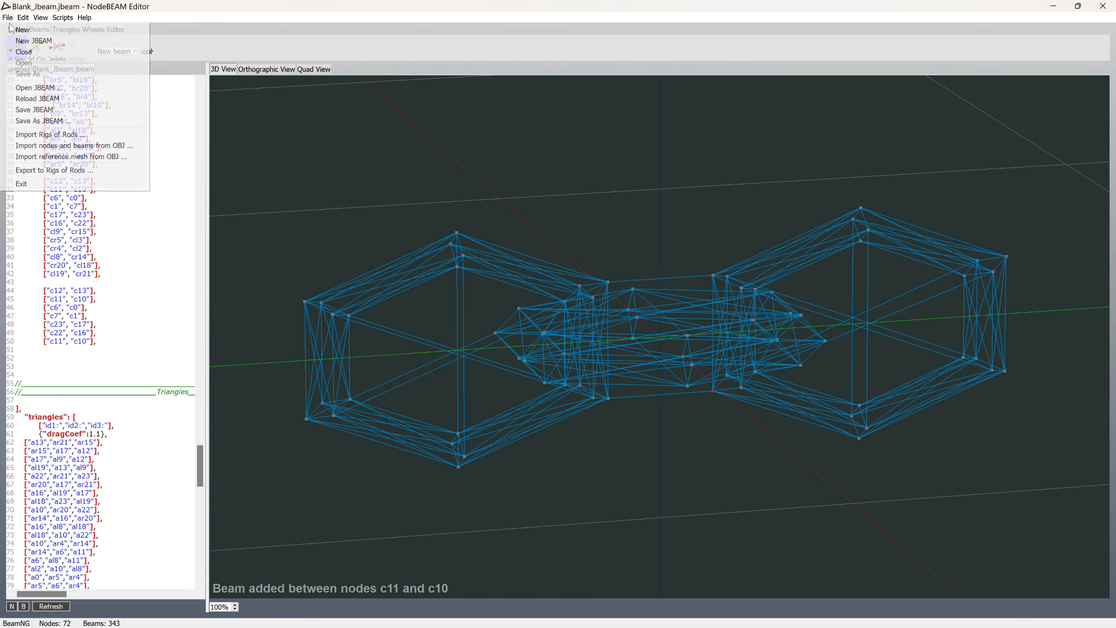
pyautogui.click(38, 99)
pyautogui.hotkey('alt', 'Tab')
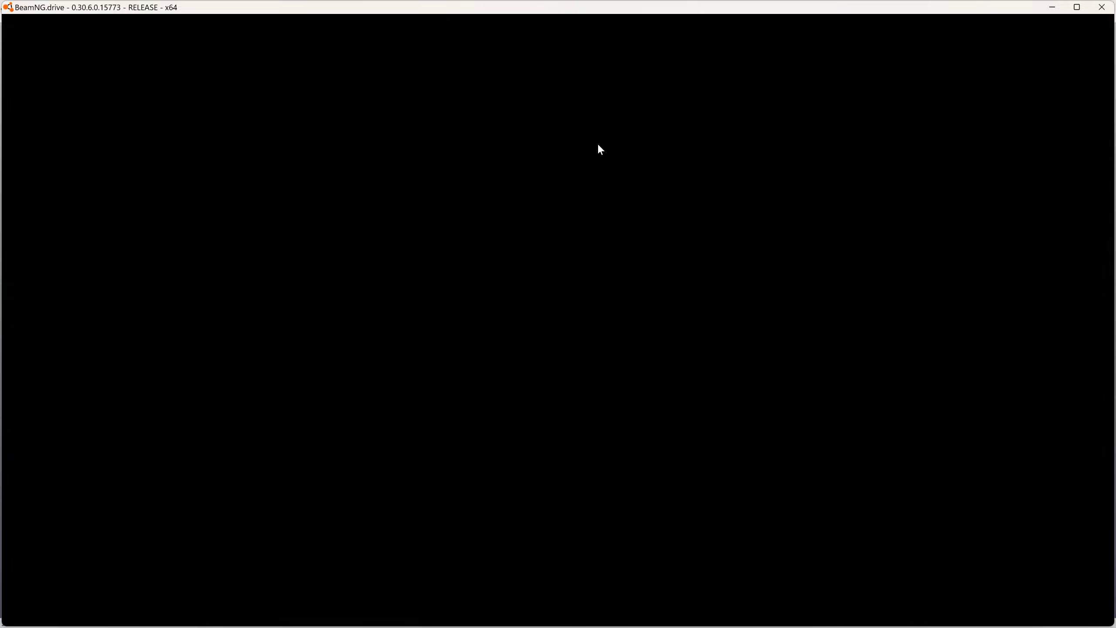
# - Return to NodeBEAM Editor, turn triangle drawing back on in the 3D view and go back to adding single beams
pyautogui.hotkey('alt', 'Tab')
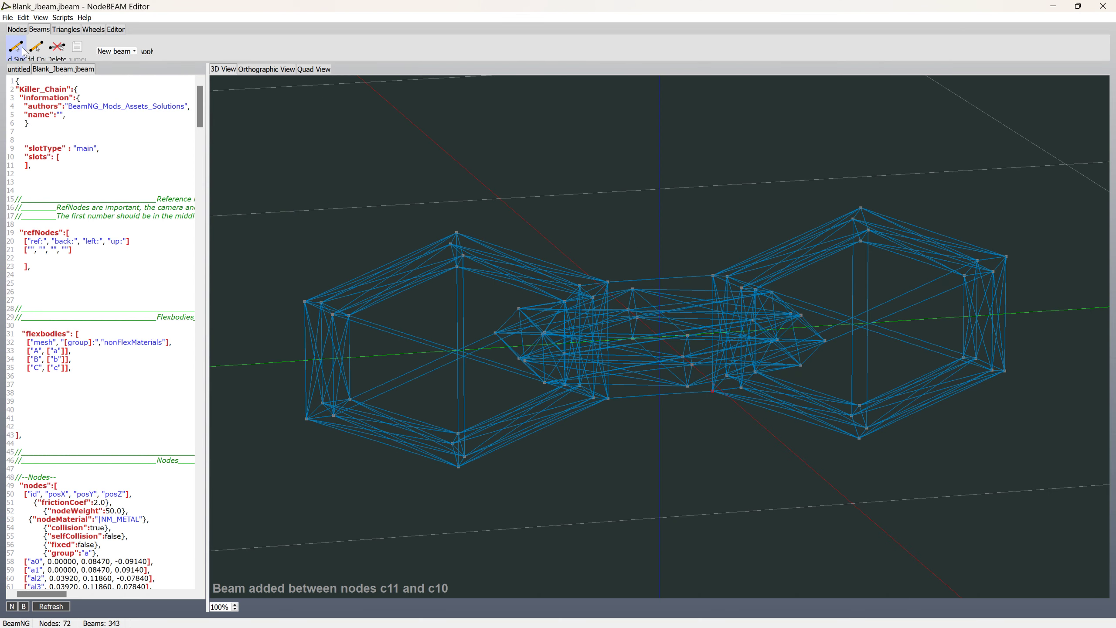
pyautogui.click(17, 29)
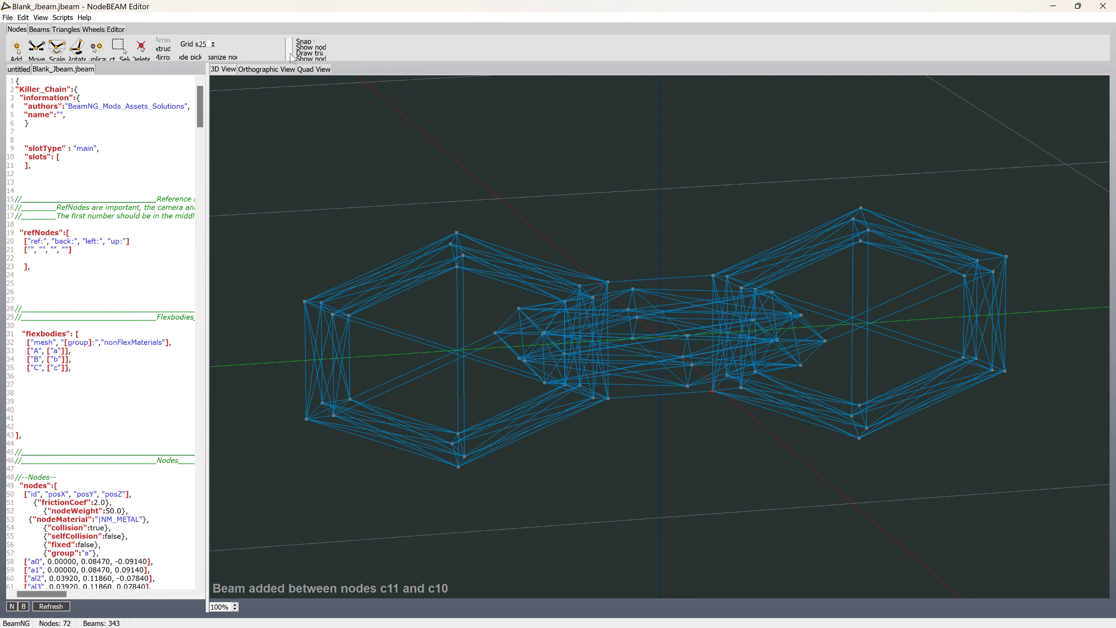
pyautogui.click(37, 30)
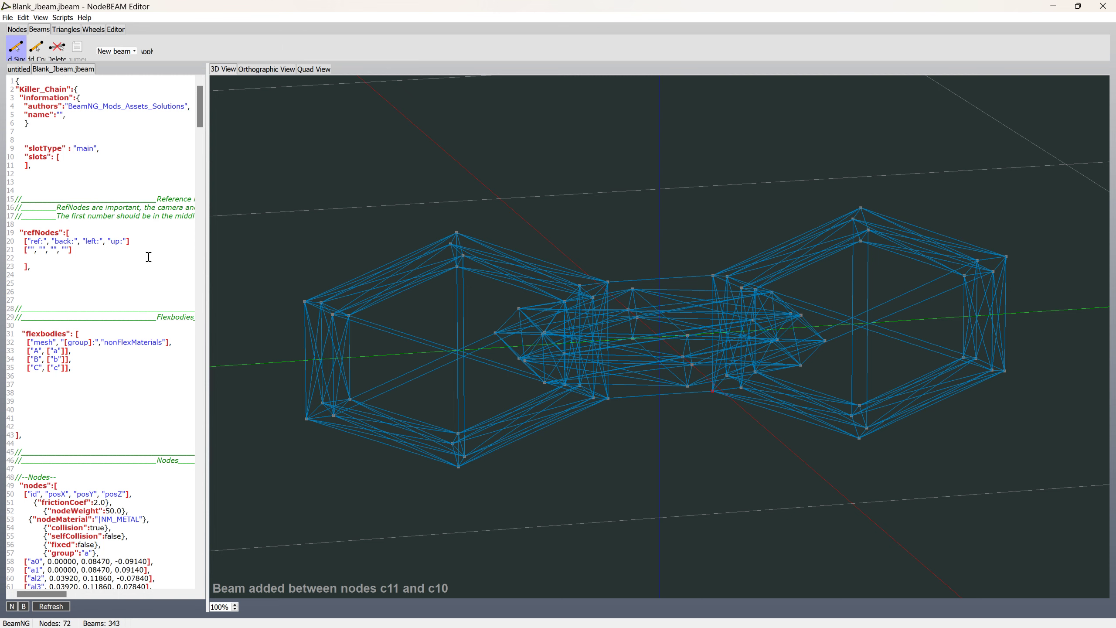
# - Delete the last block of c link beam entries in the jbeam code, from c12–c13 through the final c11–c10
pyautogui.scroll(-6, 140, 479)
pyautogui.moveTo(199, 136); pyautogui.dragTo(200, 164)
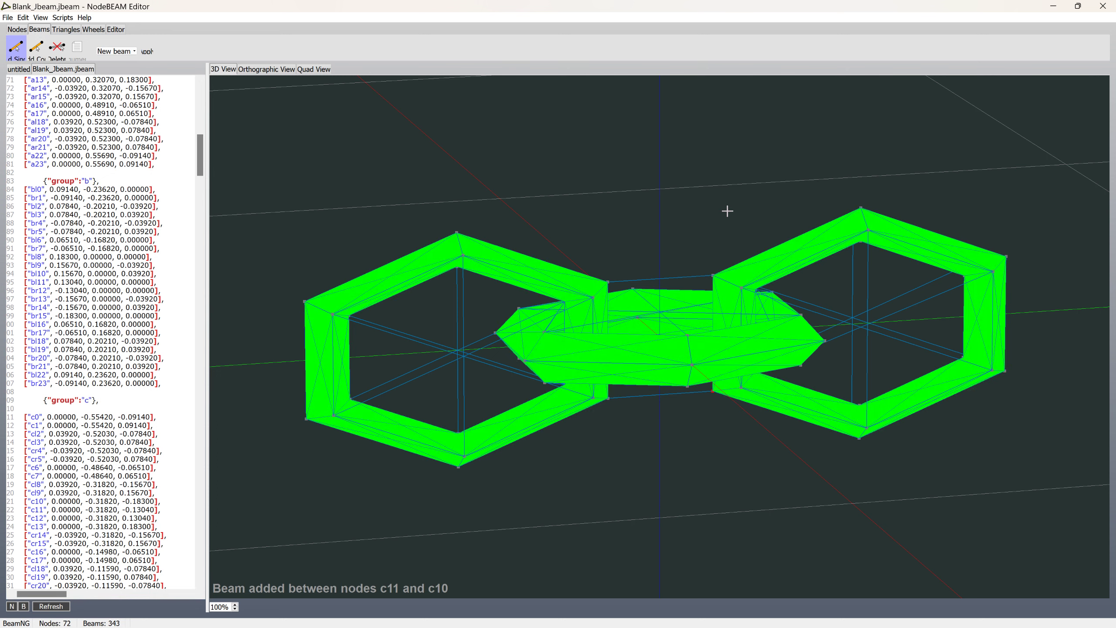
pyautogui.moveTo(728, 212); pyautogui.dragTo(698, 223, button='middle')
pyautogui.moveTo(201, 174); pyautogui.dragTo(219, 462)
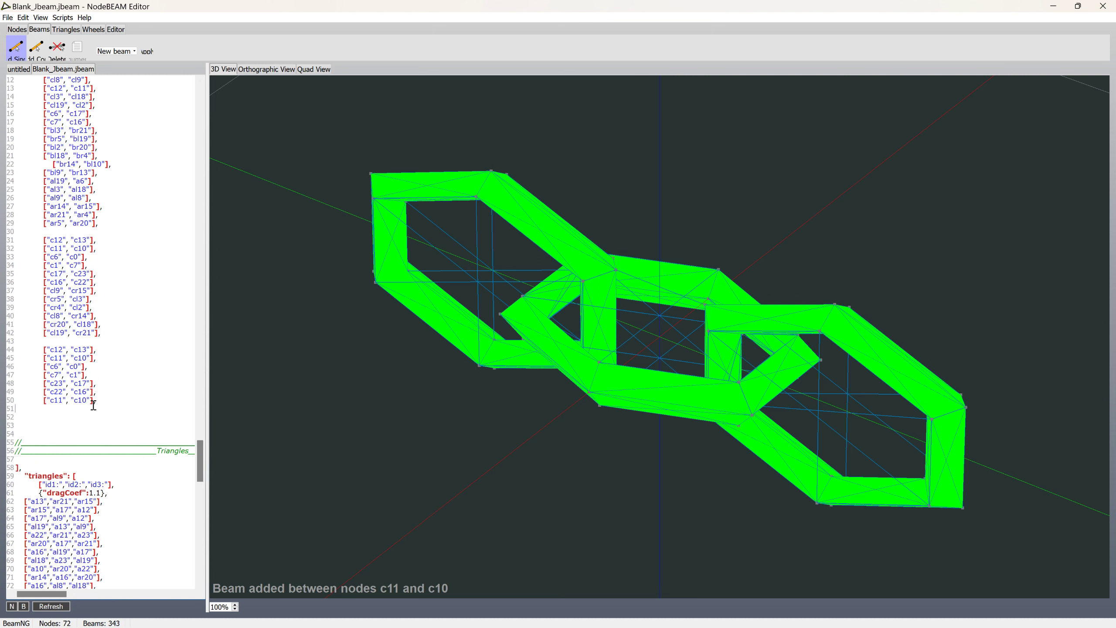
pyautogui.moveTo(95, 403); pyautogui.dragTo(3, 351)
pyautogui.press('Delete')
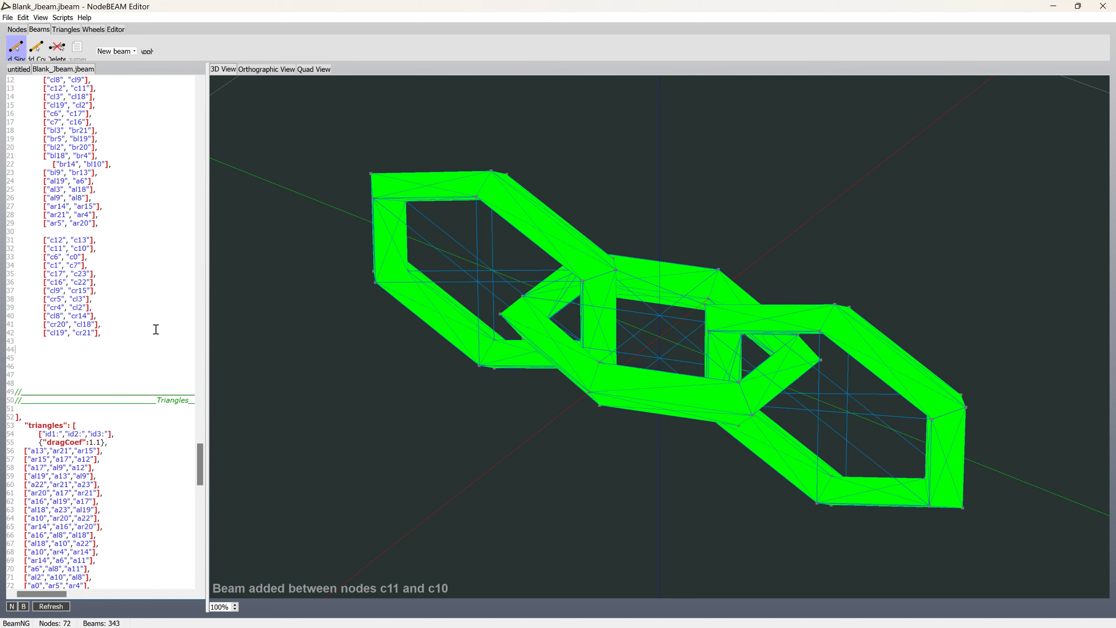
pyautogui.moveTo(459, 199); pyautogui.dragTo(448, 214, button='middle')
pyautogui.click(523, 147)
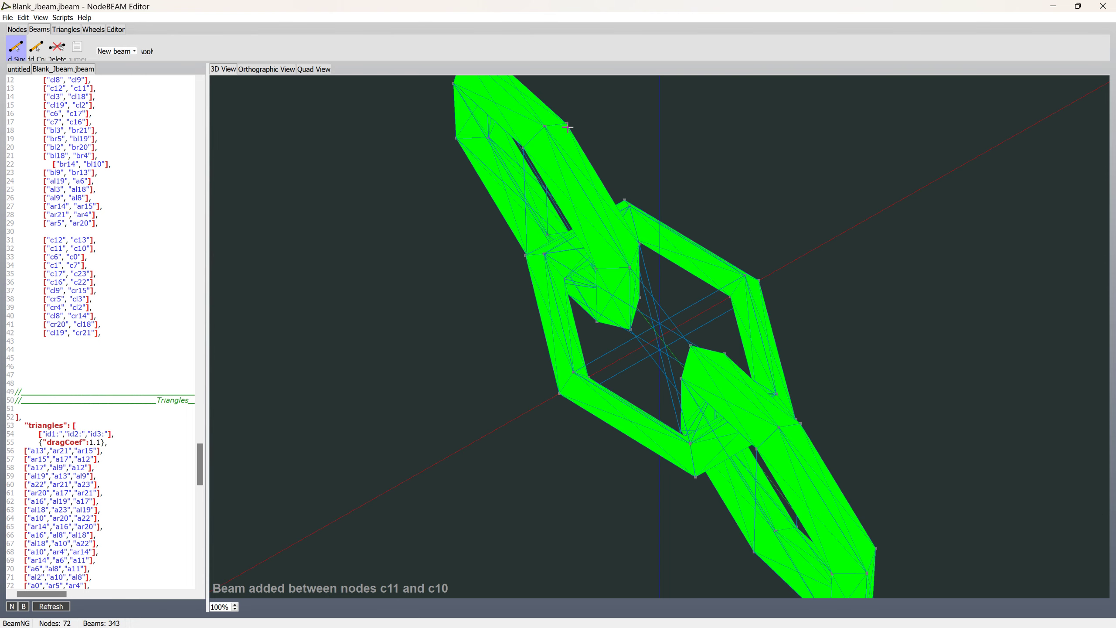
pyautogui.click(567, 123)
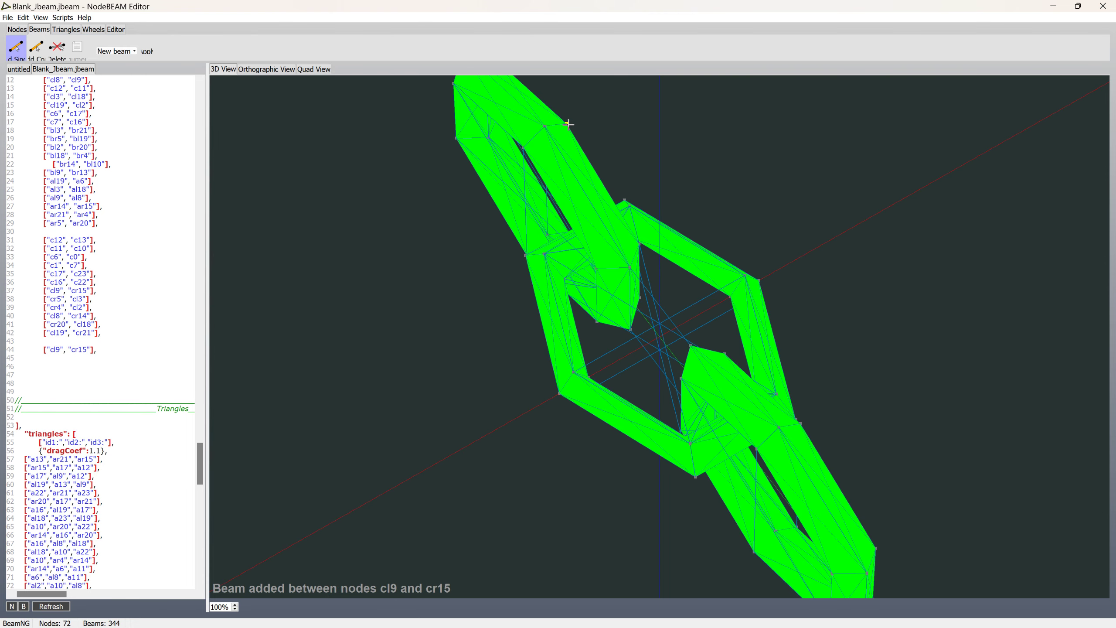
pyautogui.moveTo(103, 343); pyautogui.dragTo(91, 361)
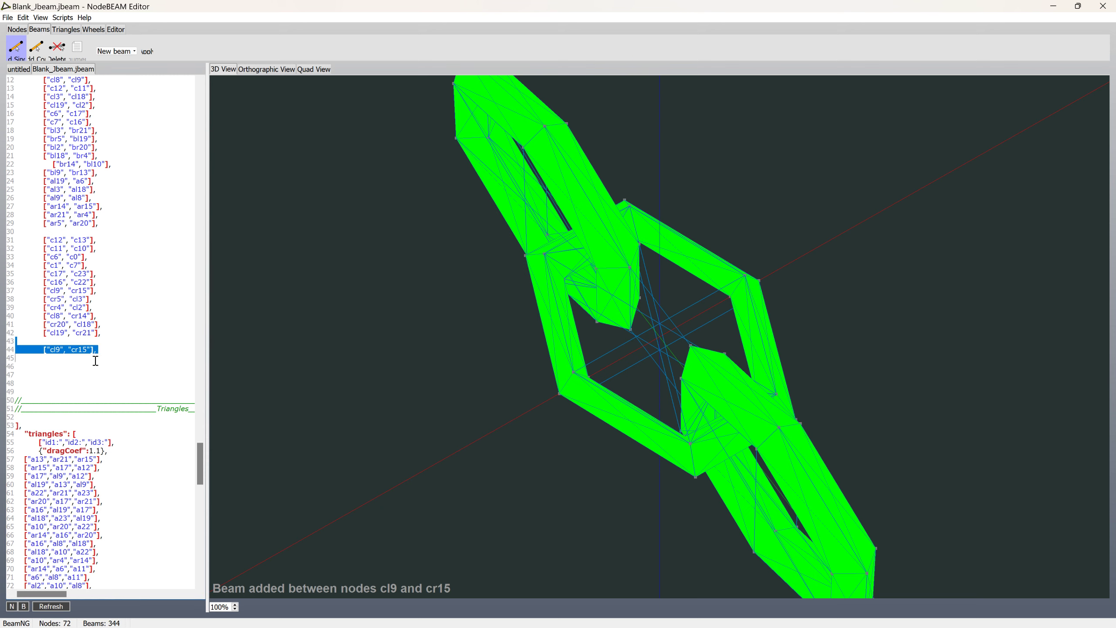
pyautogui.press('BackSpace')
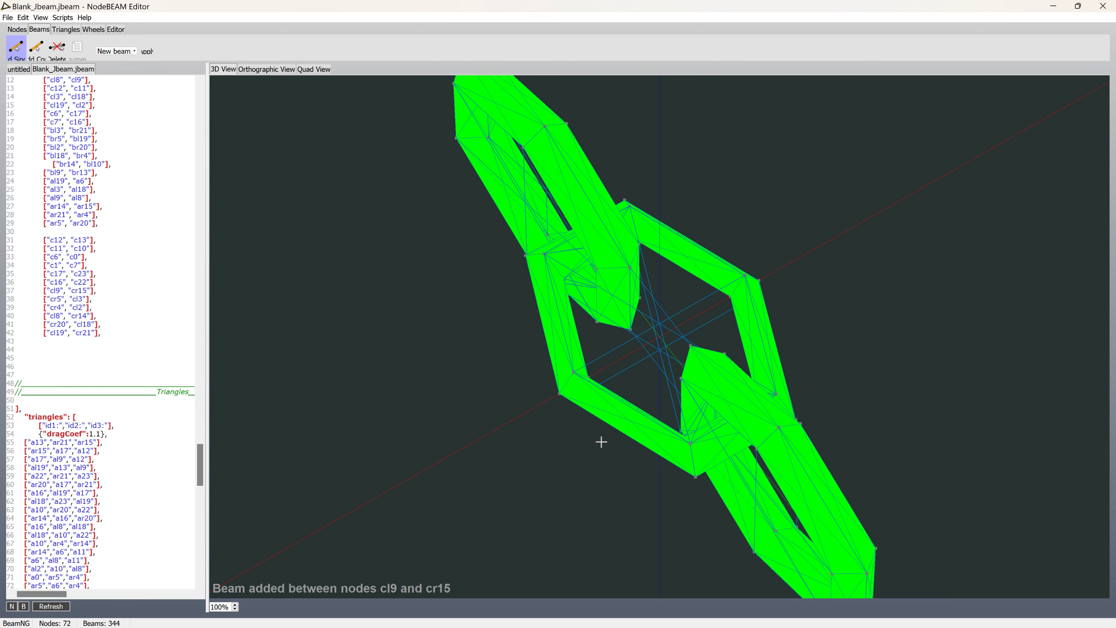
# - Add beams on the a link between nodes al18 and ar20, al19 and ar21, al9 and ar15, and al3 and ar5
pyautogui.moveTo(601, 440); pyautogui.dragTo(610, 403, button='middle')
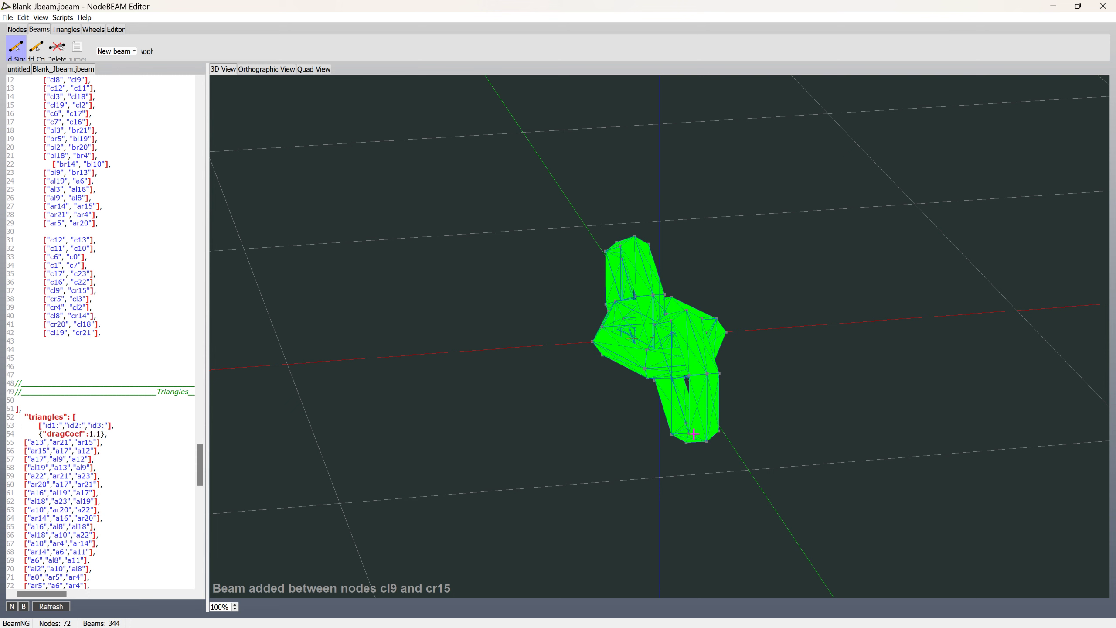
pyautogui.click(718, 432)
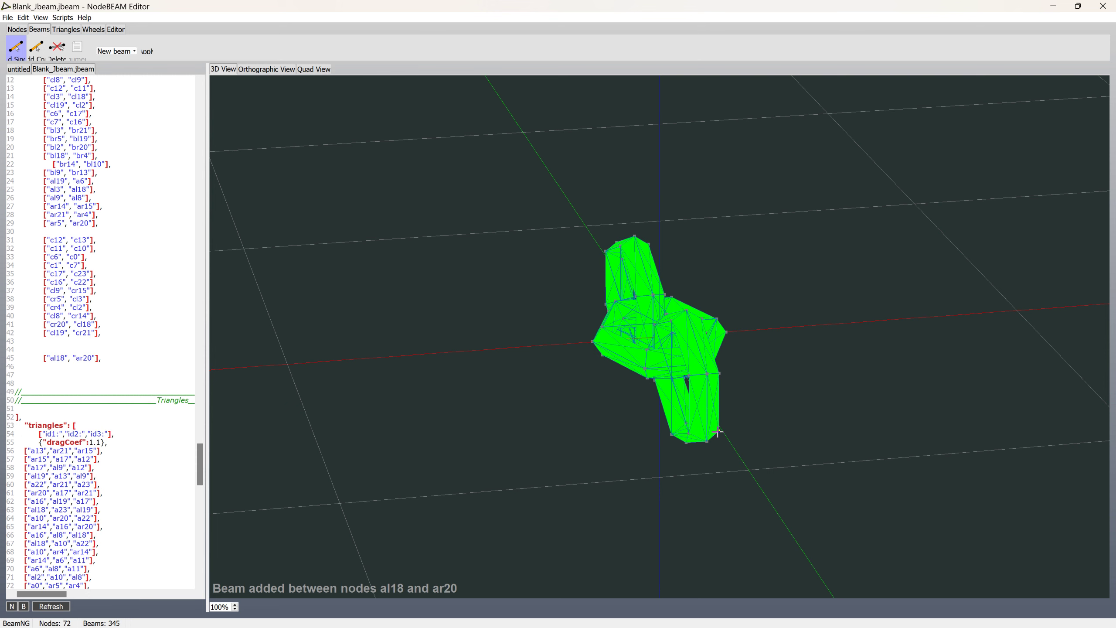
pyautogui.scroll(5, 718, 432)
pyautogui.scroll(-4, 719, 434)
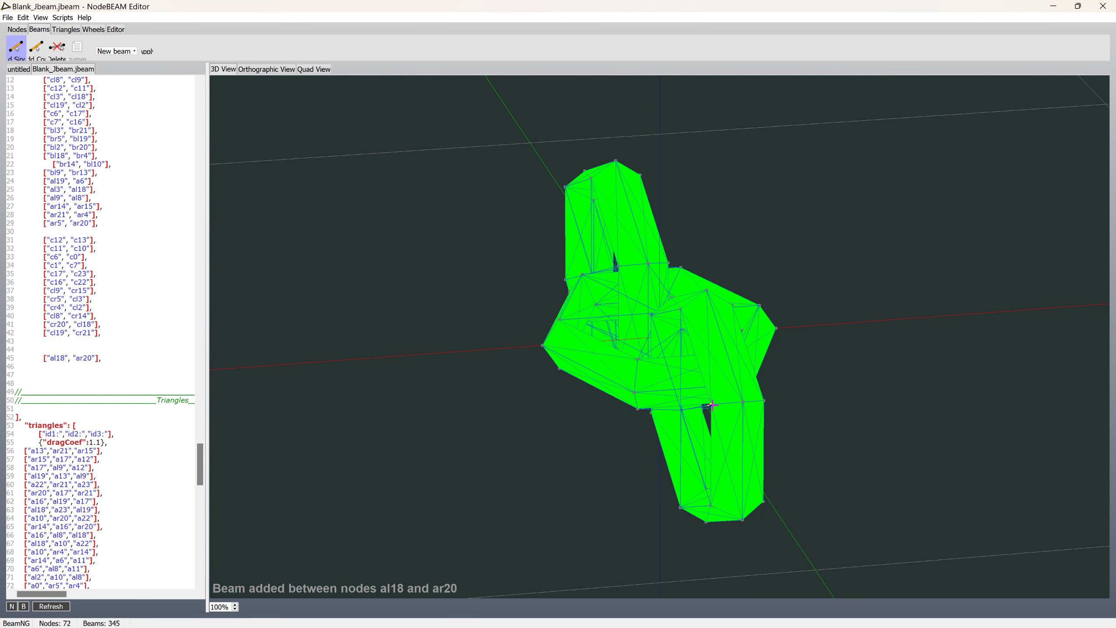
pyautogui.click(764, 402)
pyautogui.moveTo(686, 345); pyautogui.dragTo(792, 333, button='middle')
pyautogui.click(734, 341)
pyautogui.click(708, 351)
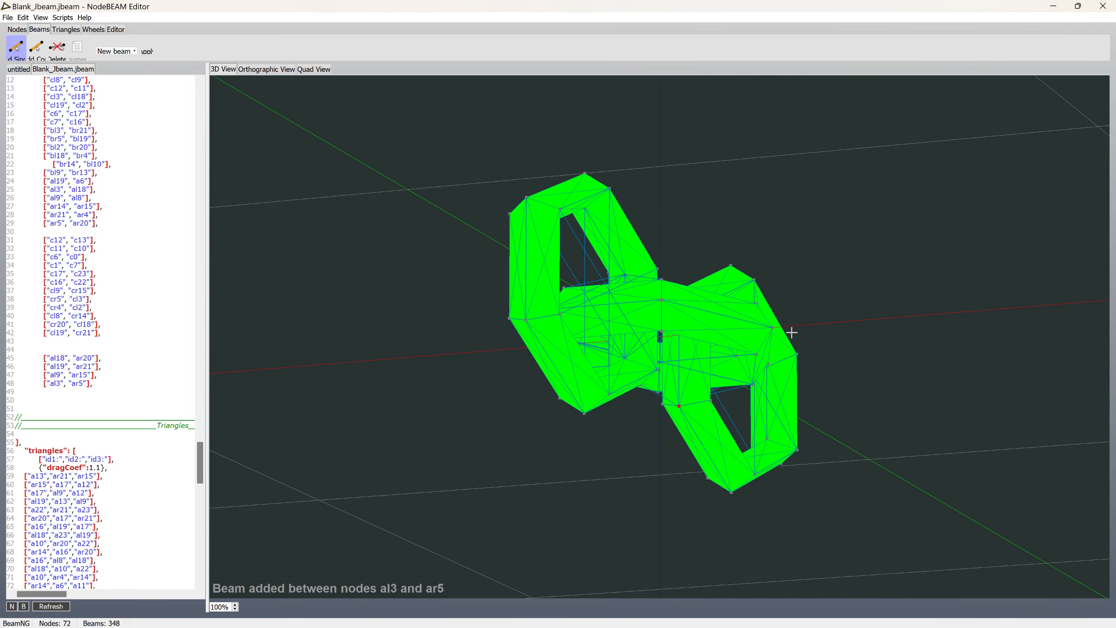
# - Add beams between nodes ar4 and al2, ar14 and al8, ar20 and al18, and ar21 and al19
pyautogui.click(710, 402)
pyautogui.click(749, 474)
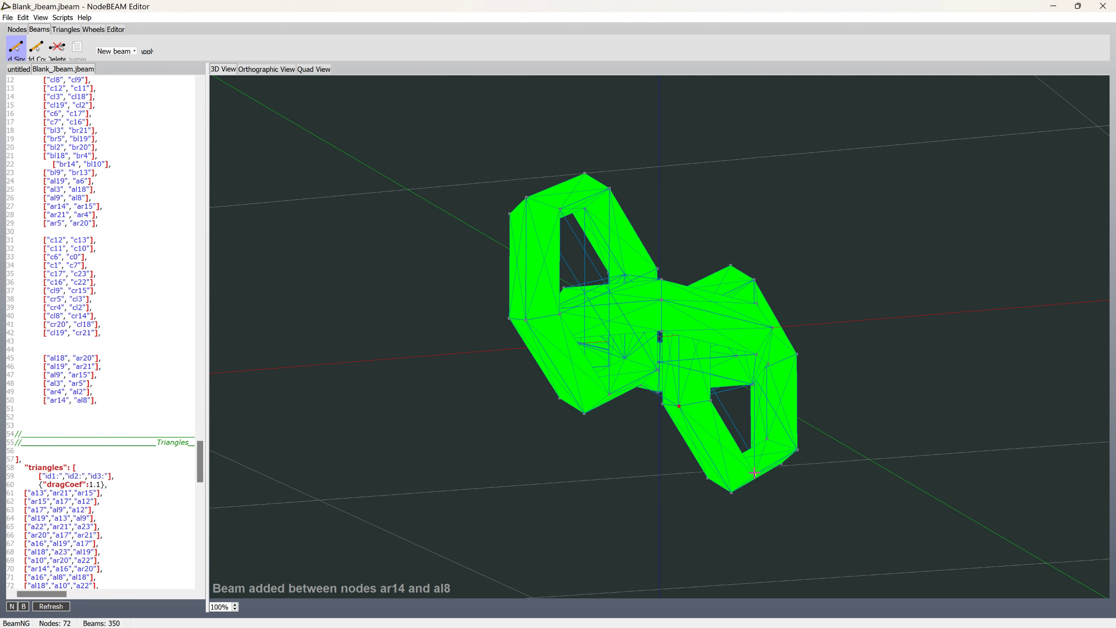
pyautogui.moveTo(749, 474); pyautogui.dragTo(761, 470, button='middle')
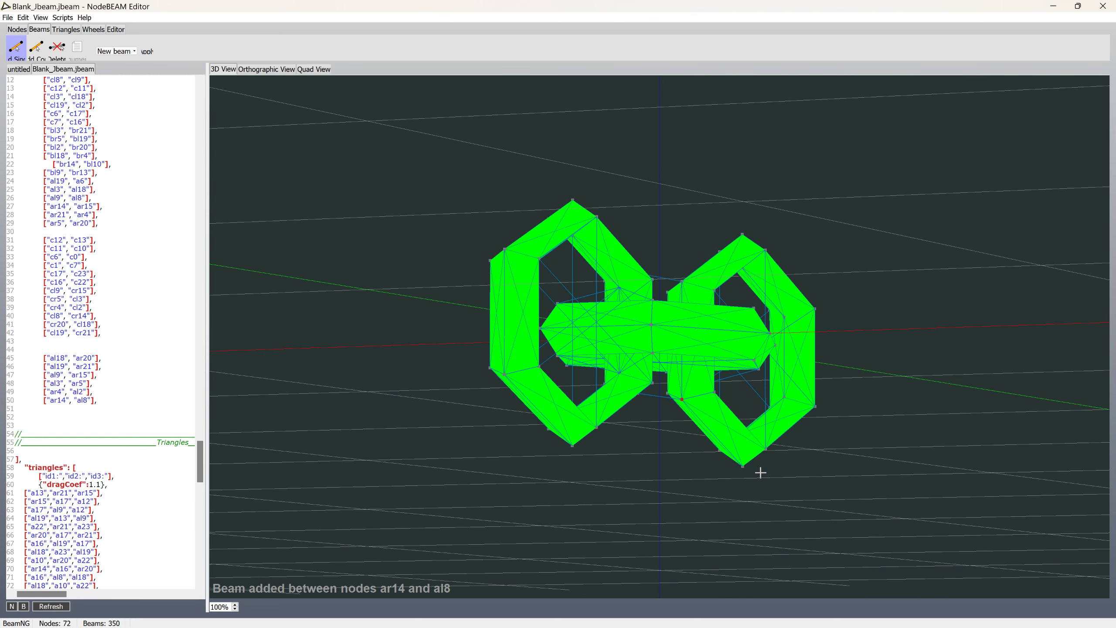
pyautogui.click(816, 406)
pyautogui.moveTo(815, 405); pyautogui.dragTo(815, 400, button='middle')
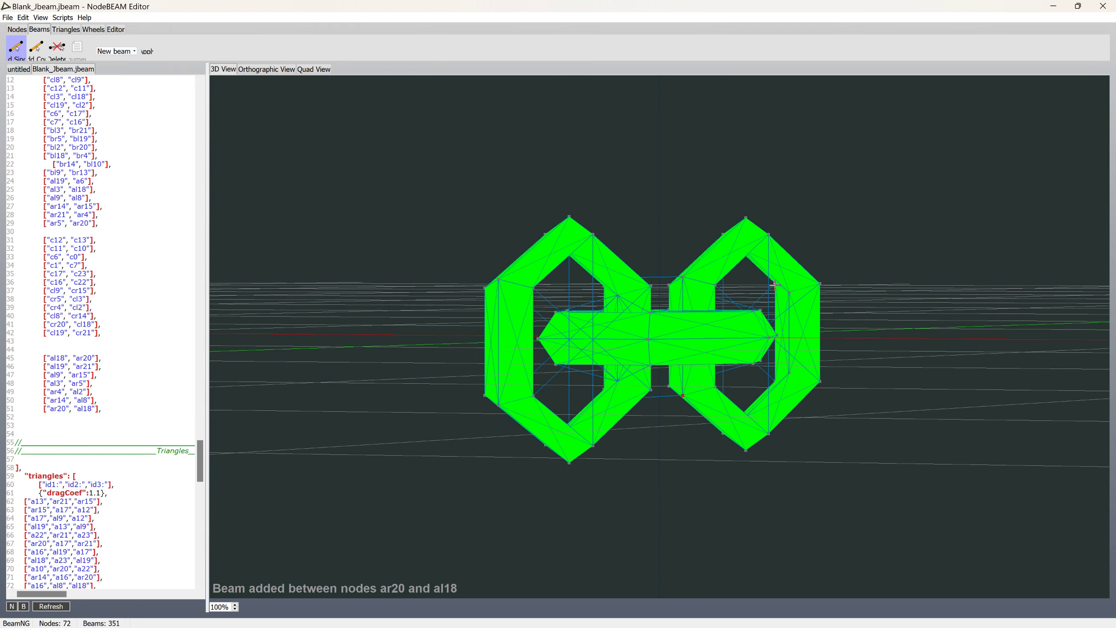
pyautogui.click(821, 285)
# - Add beams between nodes al19 and a23, a12 and a13, a17 and a23, and a16 and a22
pyautogui.moveTo(821, 284)
pyautogui.mouseDown(button='middle')
pyautogui.moveTo(802, 292)
pyautogui.moveTo(830, 287)
pyautogui.mouseUp(button='middle')
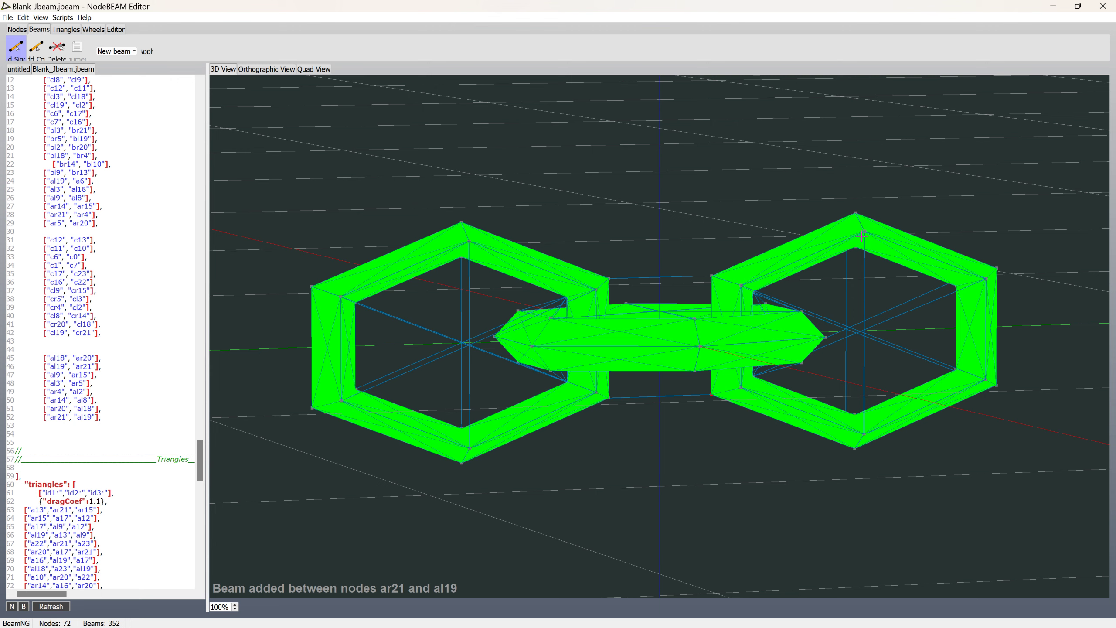
pyautogui.click(997, 266)
pyautogui.moveTo(995, 264); pyautogui.dragTo(964, 259, button='middle')
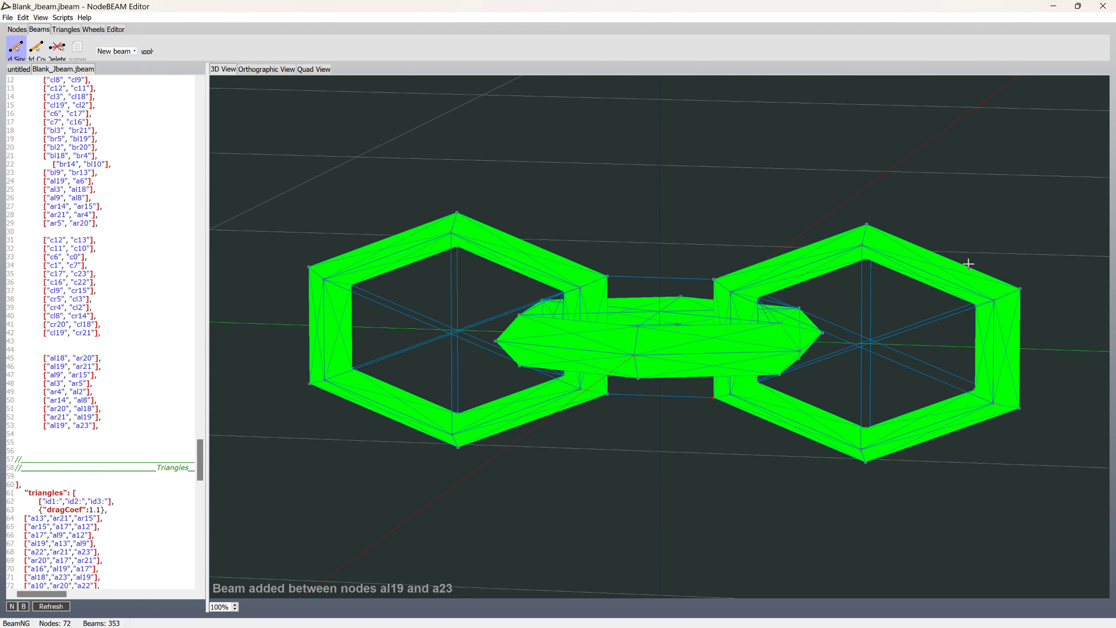
pyautogui.click(870, 232)
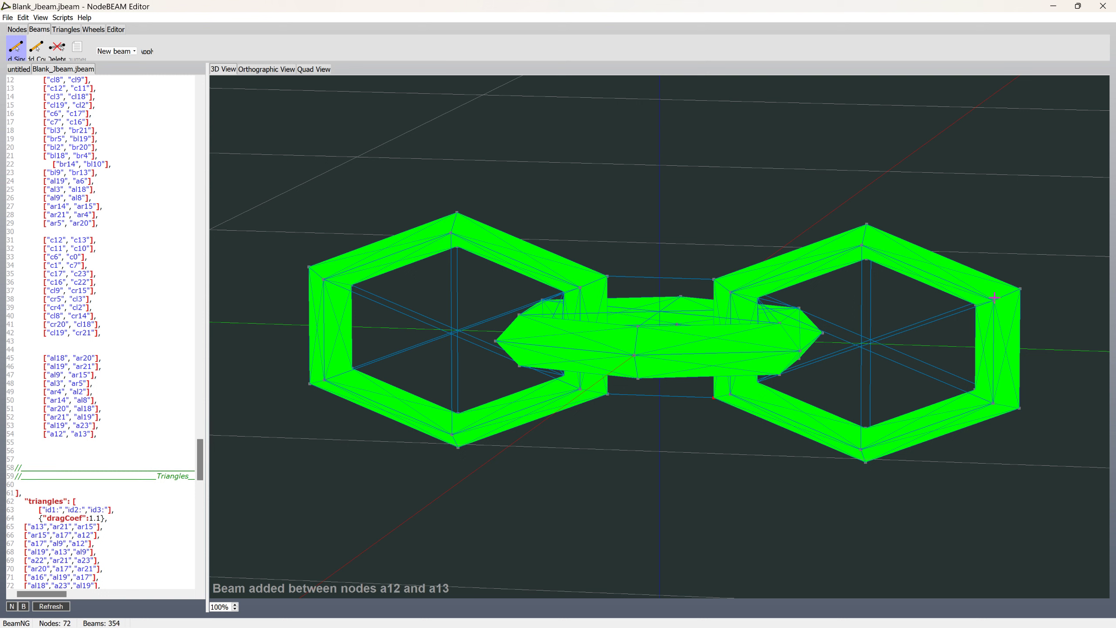
pyautogui.click(1021, 288)
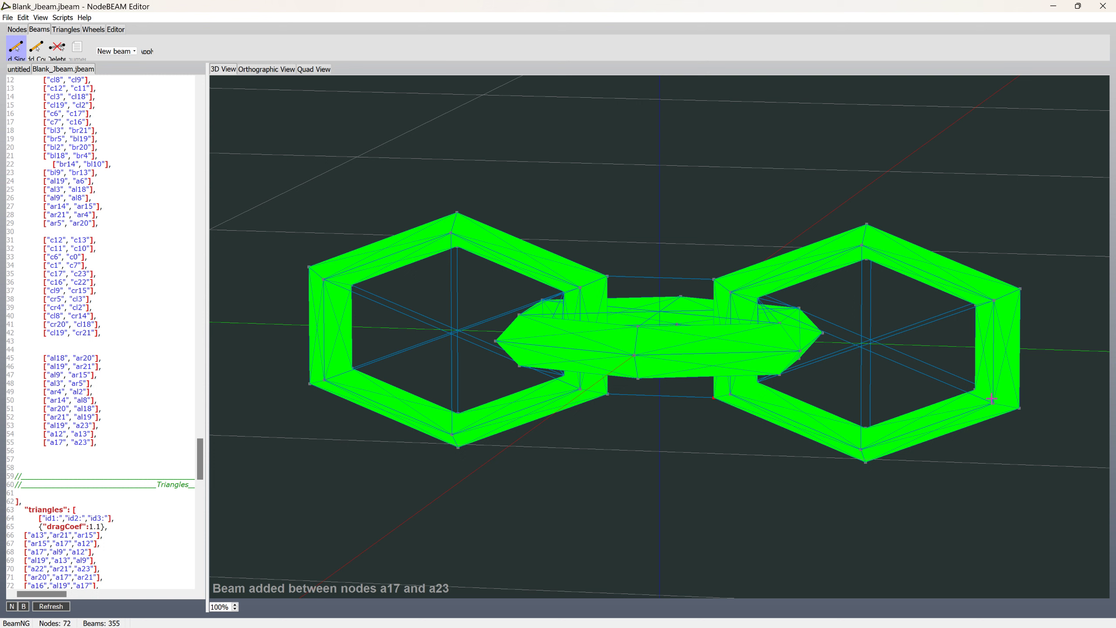
pyautogui.click(1020, 408)
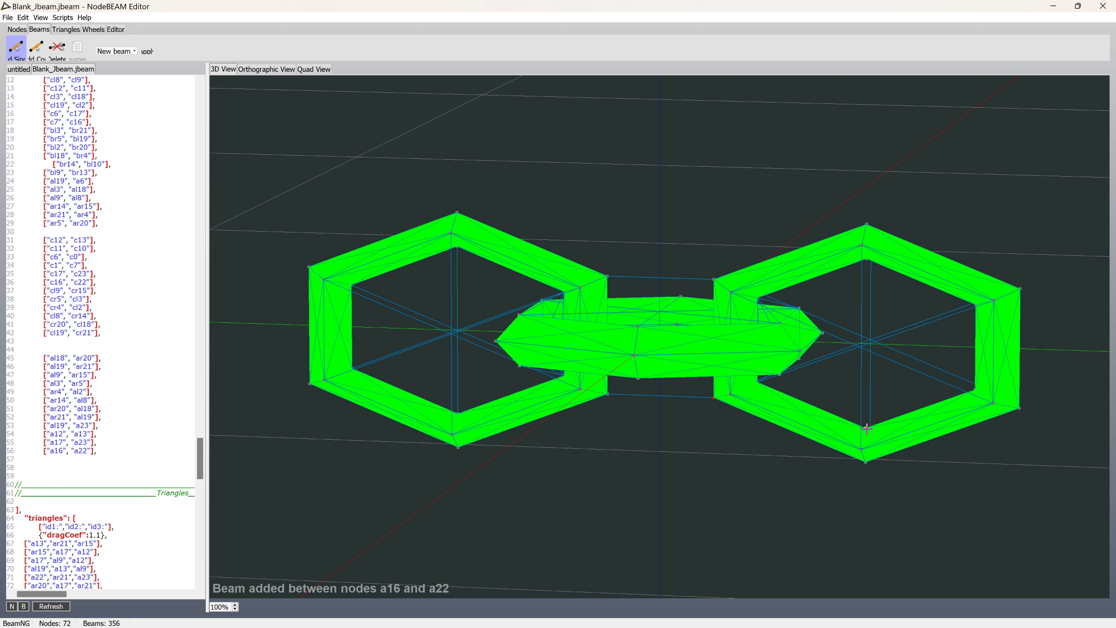
# - Add beams between nodes a11 and a10, a6 and a0, and a7 and a1 on the a link
pyautogui.click(864, 462)
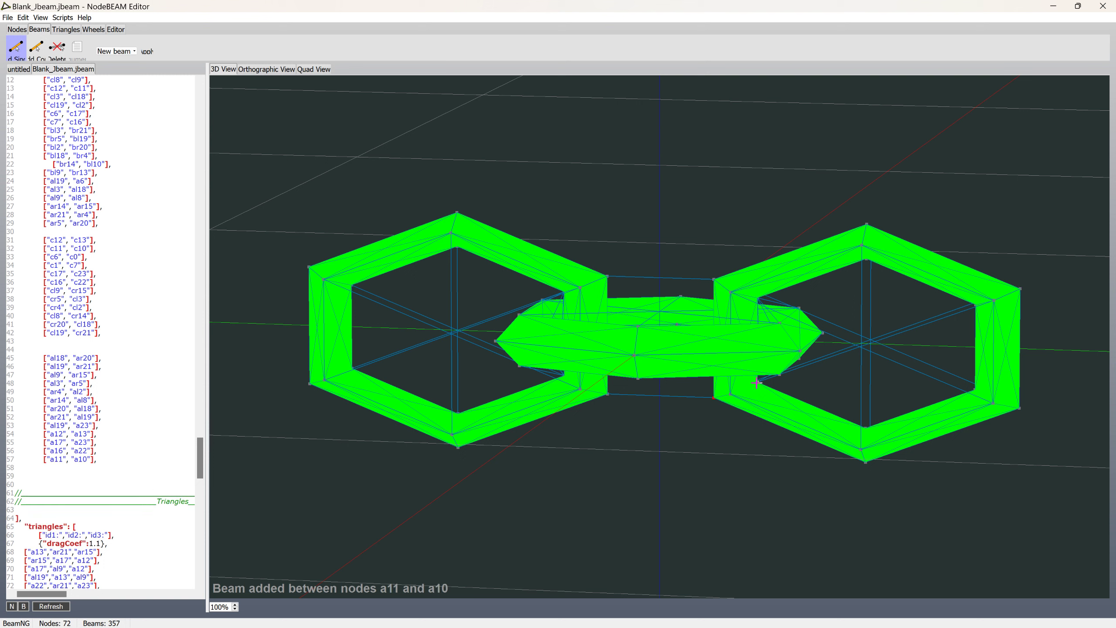
pyautogui.click(714, 398)
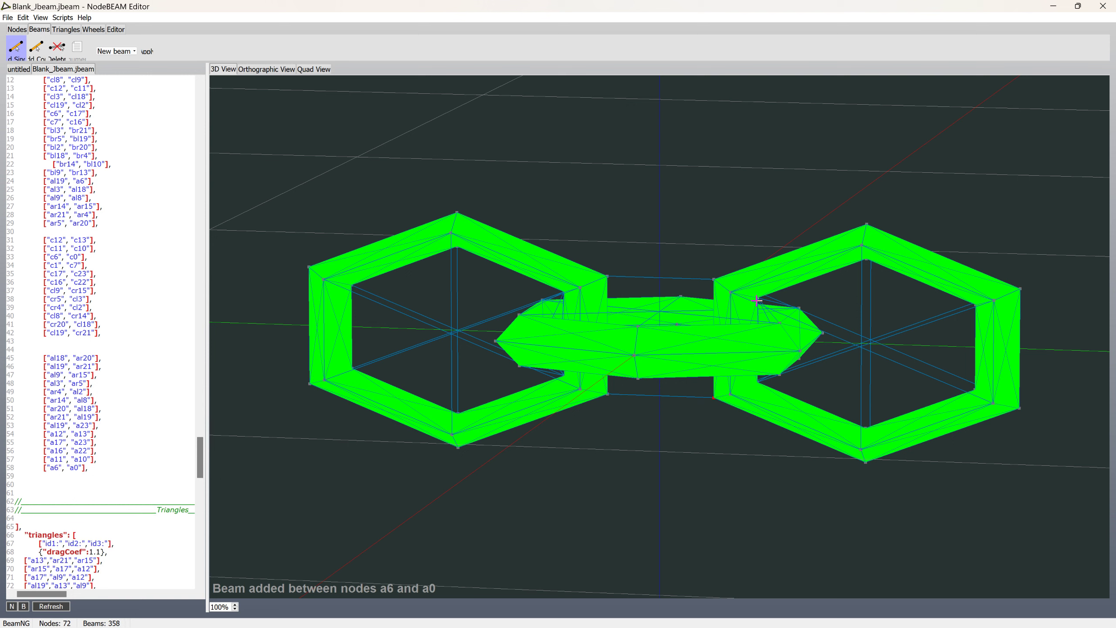
pyautogui.click(713, 279)
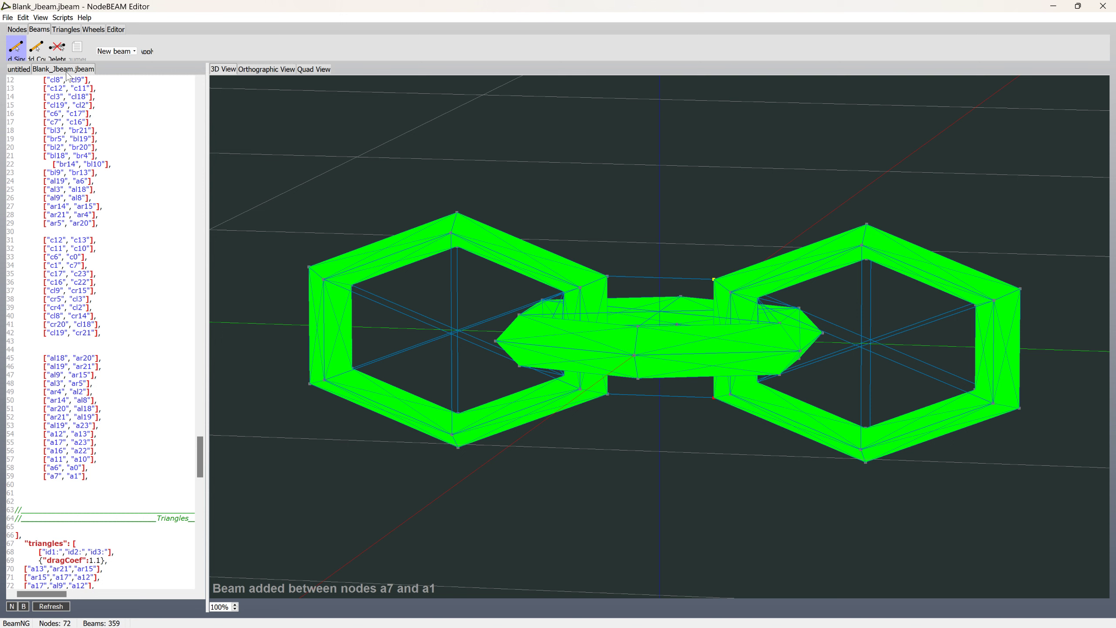
# - Save Blank_Jbeam.jbeam with the new a link beams and switch to the BeamNG.drive window
pyautogui.click(7, 17)
pyautogui.click(27, 107)
pyautogui.hotkey('alt', 'Tab')
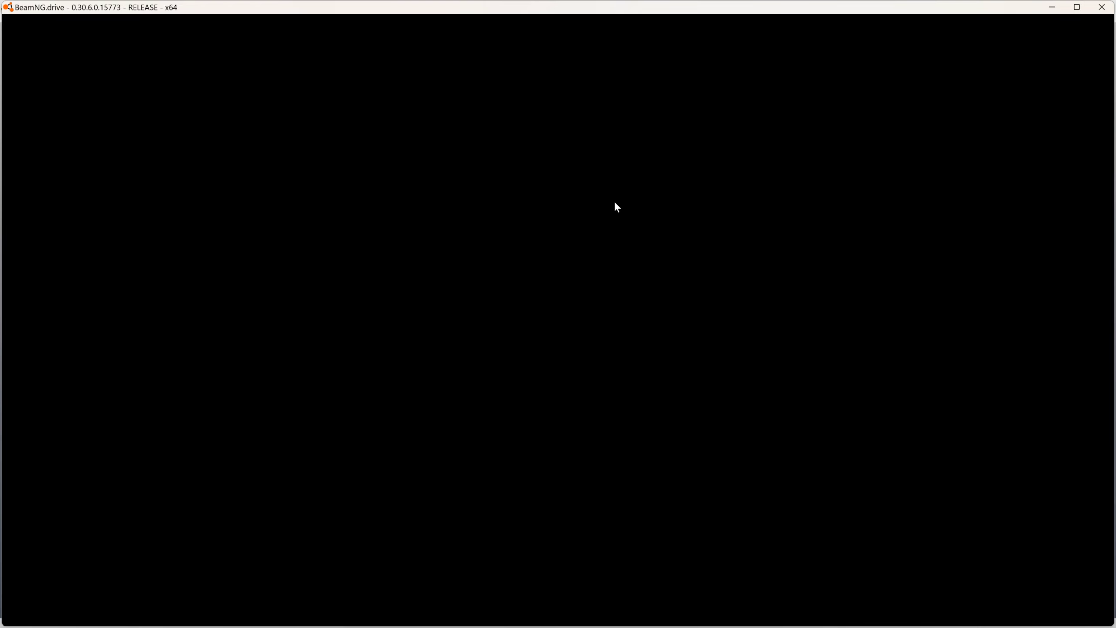
# - Return to NodeBEAM Editor and insert three blank lines after the a7–a1 beam entry in the jbeam code
pyautogui.hotkey('alt', 'Tab')
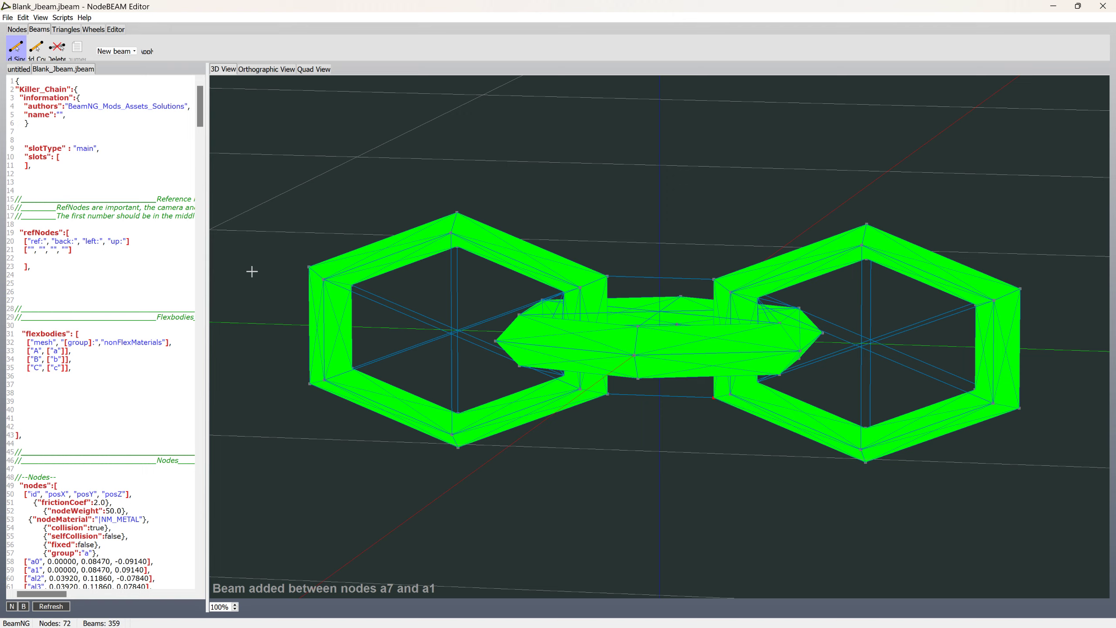
pyautogui.moveTo(203, 110); pyautogui.dragTo(202, 479)
pyautogui.click(105, 268)
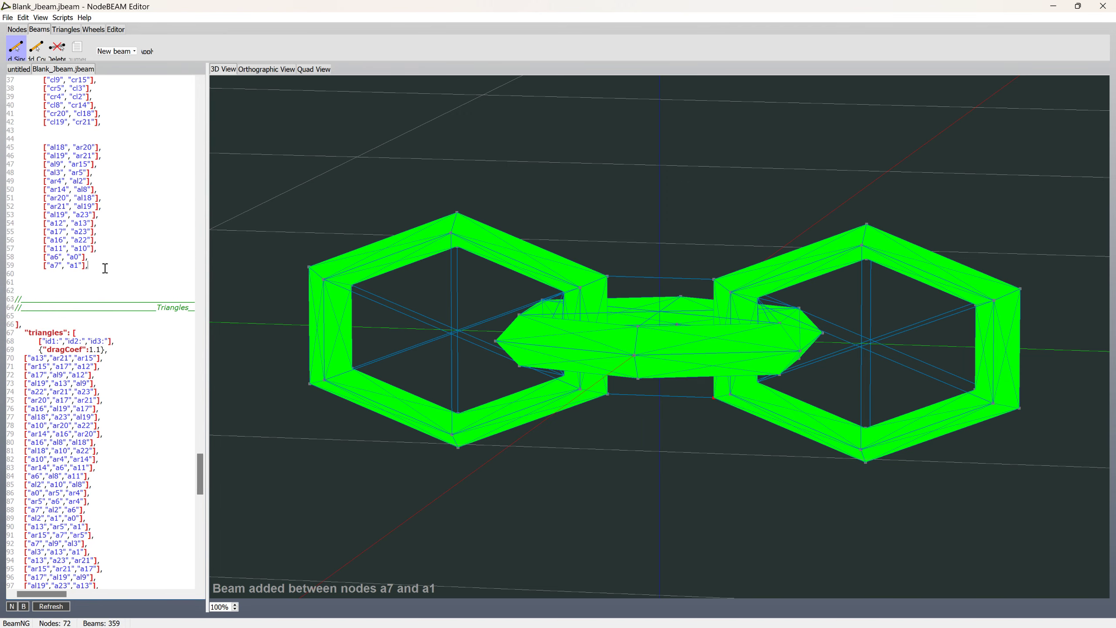
pyautogui.press('Return')
pyautogui.press('Return')
pyautogui.press('Return')
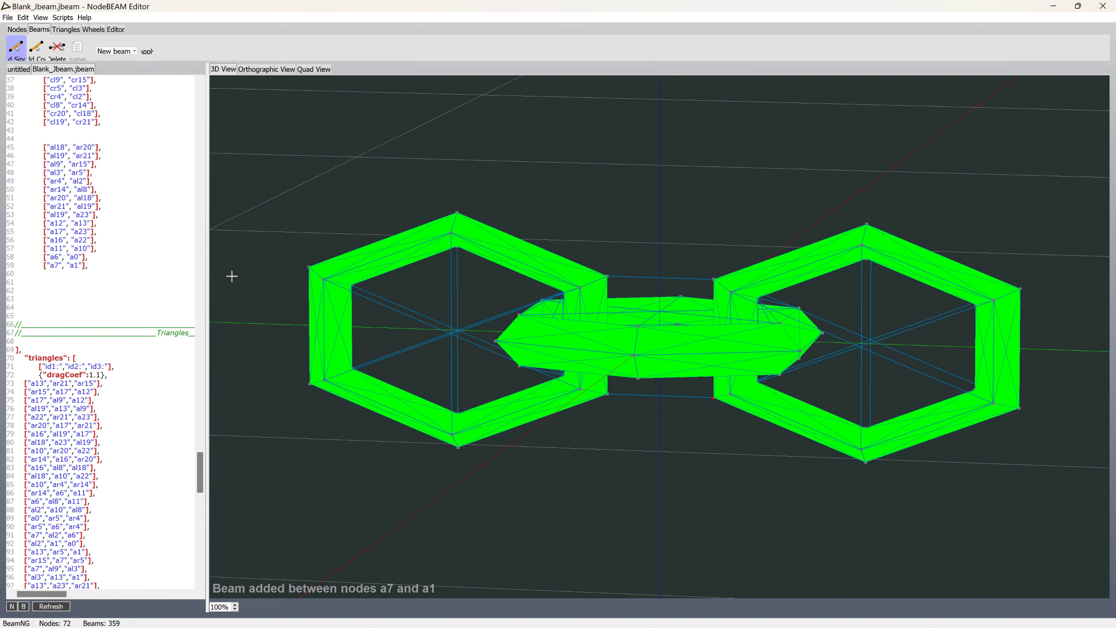
pyautogui.moveTo(677, 202); pyautogui.dragTo(688, 211, button='middle')
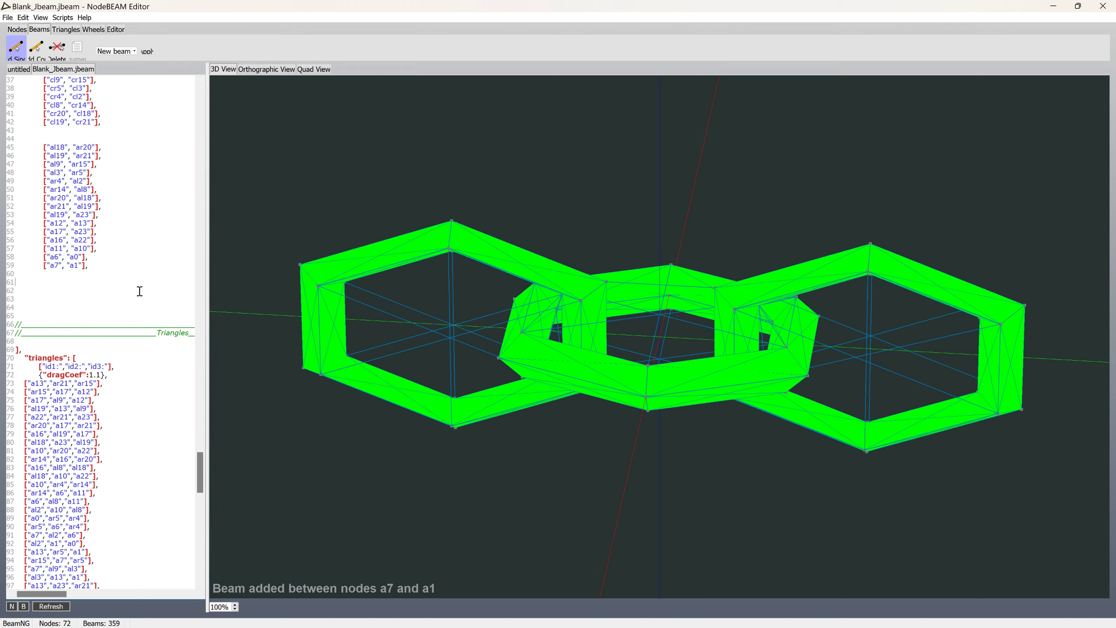
# - Add beams between nodes bl10 and bl9, and br14 and br13, on the b link
pyautogui.click(648, 366)
pyautogui.moveTo(660, 384); pyautogui.dragTo(662, 370, button='middle')
pyautogui.click(652, 374)
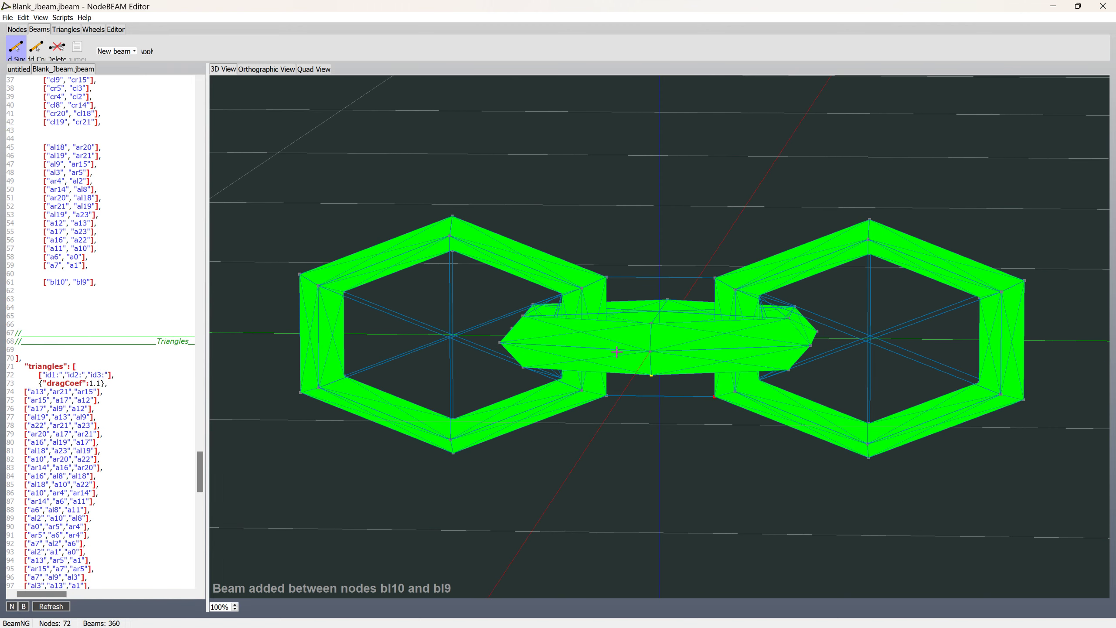
pyautogui.moveTo(549, 350); pyautogui.dragTo(557, 366, button='middle')
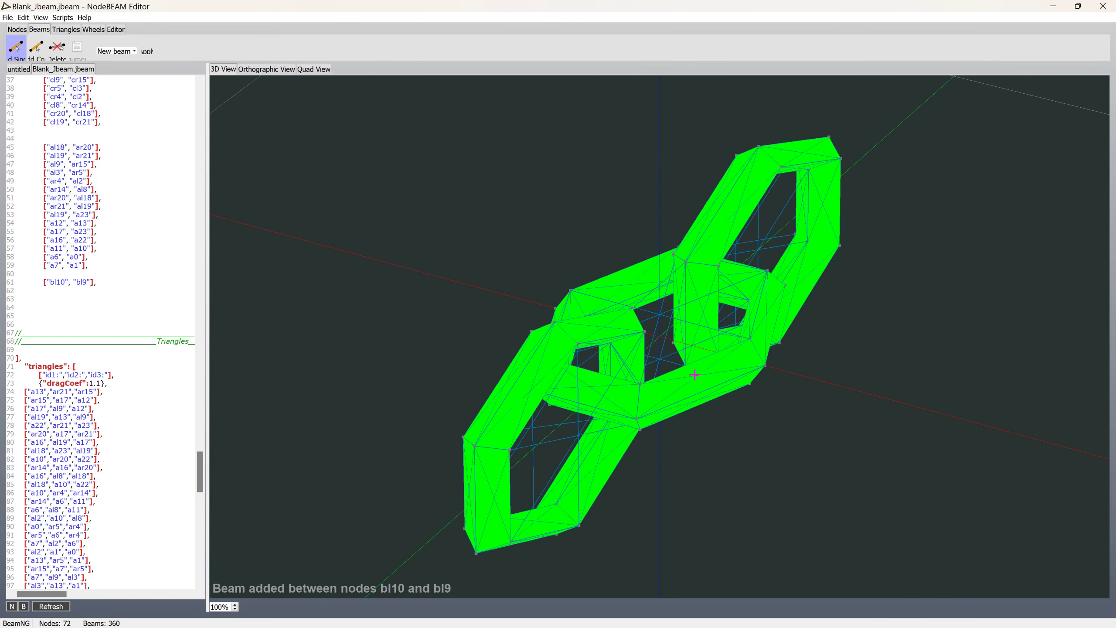
pyautogui.moveTo(750, 345); pyautogui.dragTo(704, 366, button='middle')
pyautogui.click(749, 365)
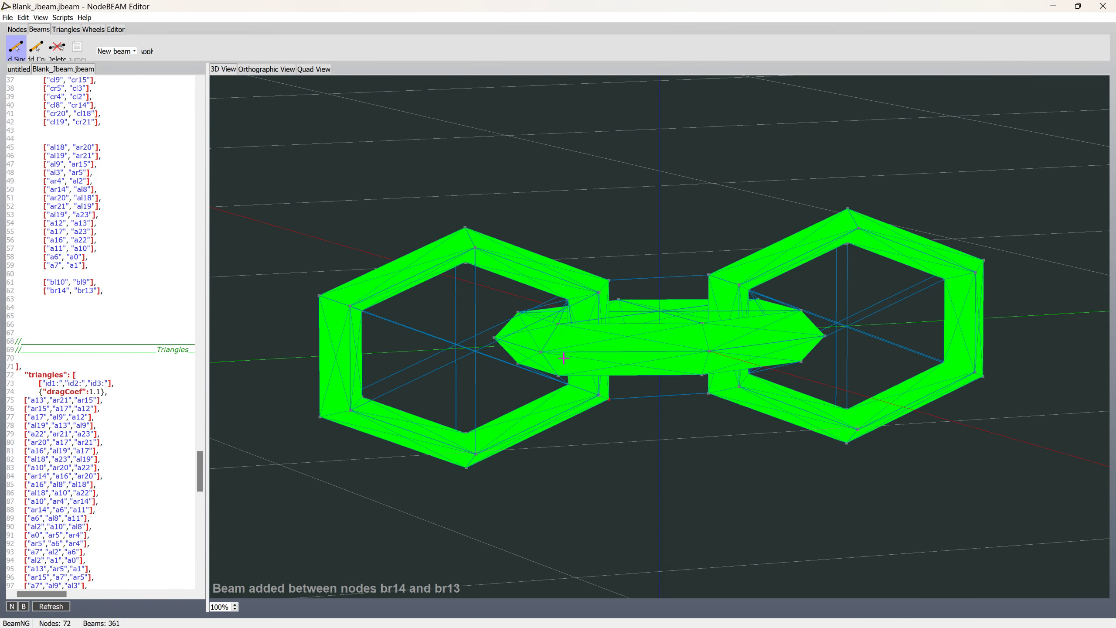
# - Add beams between nodes br21 and br20, bl18 and bl19, br5 and br4, and bl3 and bl2
pyautogui.click(559, 374)
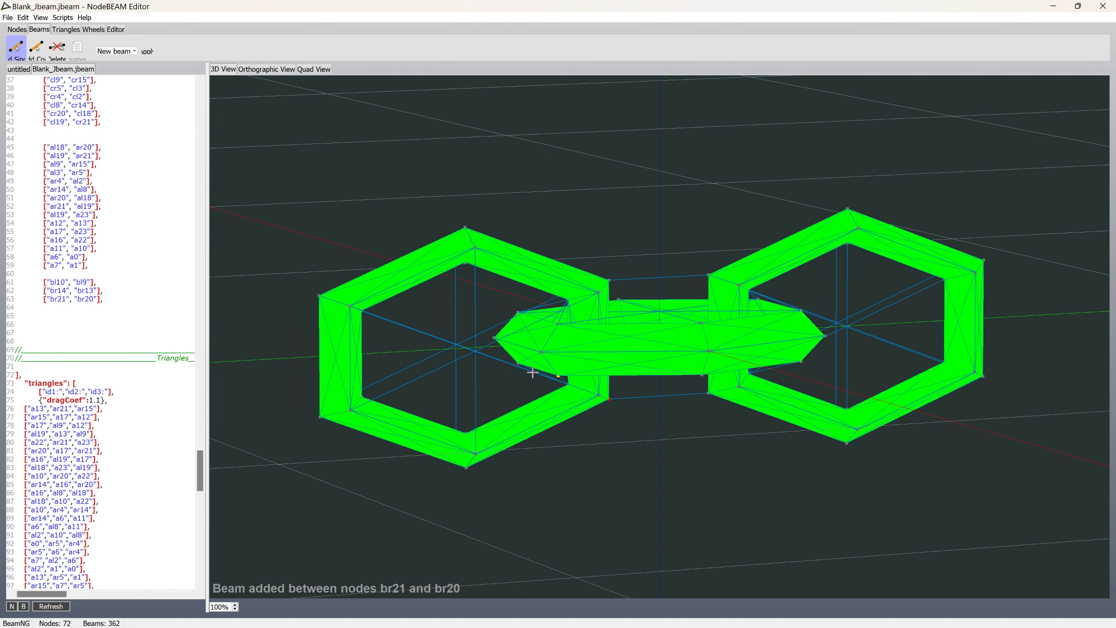
pyautogui.click(519, 313)
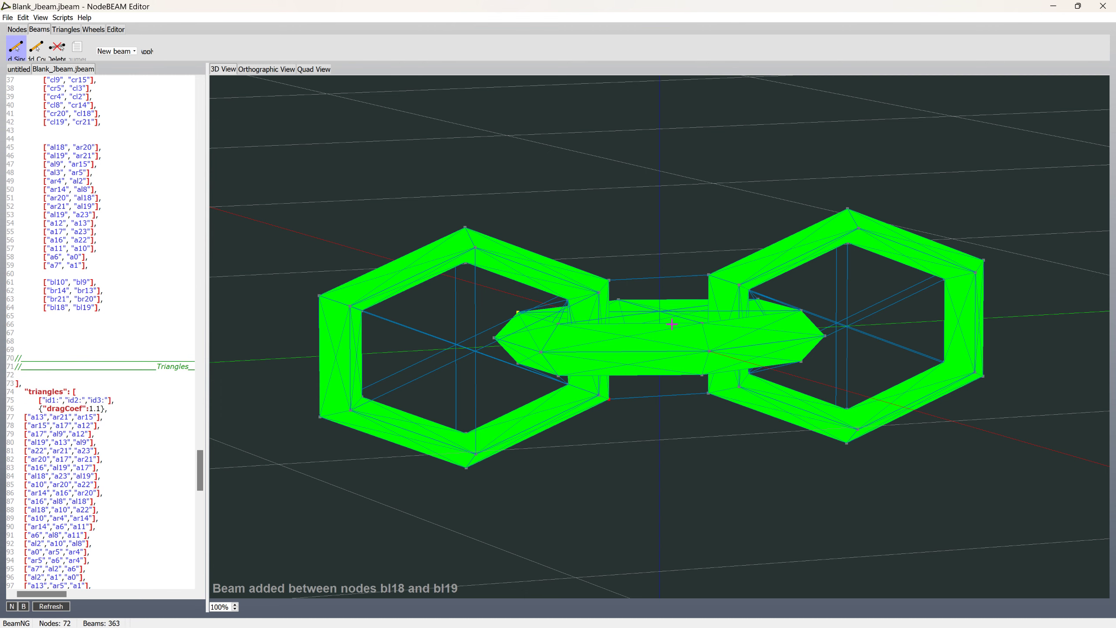
pyautogui.moveTo(533, 317); pyautogui.dragTo(675, 334, button='middle')
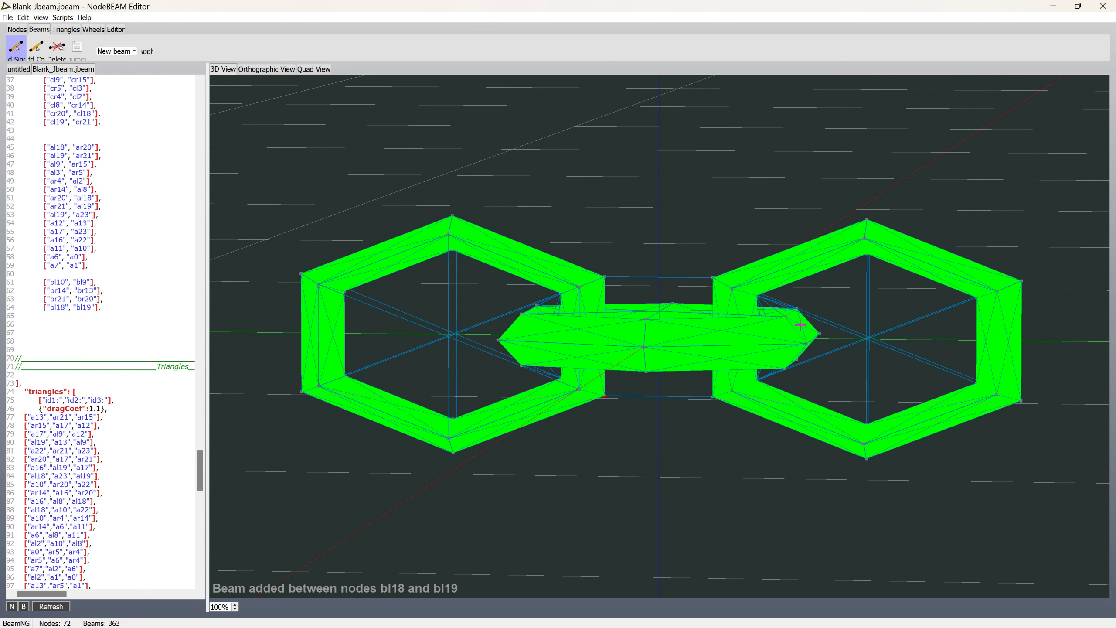
pyautogui.click(785, 368)
pyautogui.moveTo(786, 367); pyautogui.dragTo(765, 326, button='middle')
pyautogui.click(799, 361)
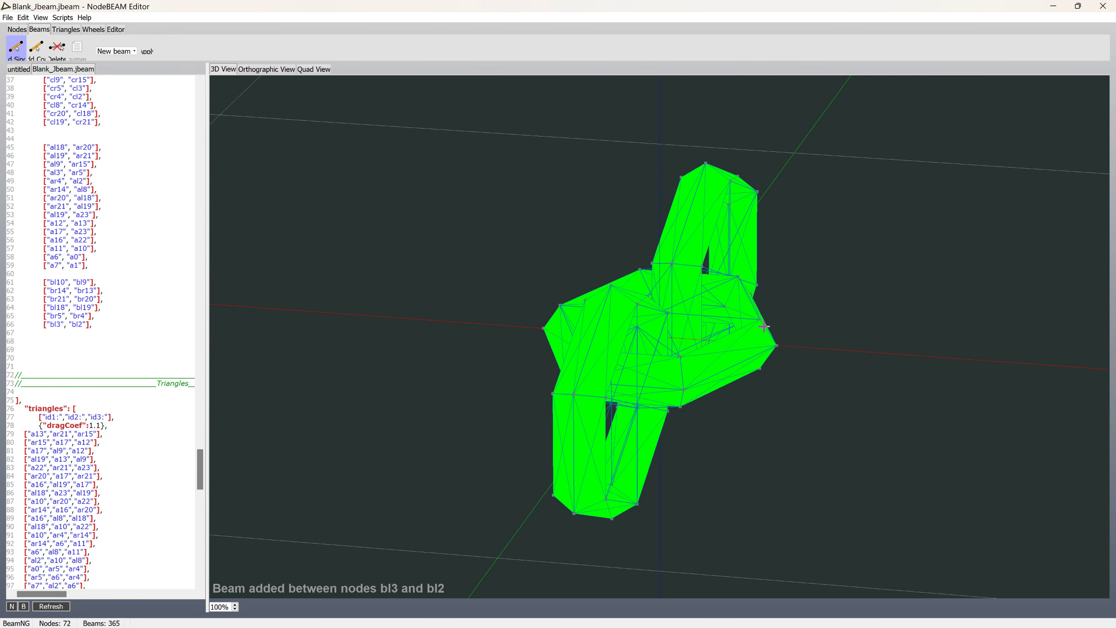
# - Add beams between nodes bl10 and bl9, bl19 and bl18, and bl11 and bl8 on the middle link
pyautogui.click(763, 369)
pyautogui.moveTo(763, 370); pyautogui.dragTo(753, 360, button='middle')
pyautogui.moveTo(796, 303); pyautogui.dragTo(766, 348, button='middle')
pyautogui.click(798, 363)
pyautogui.click(744, 332)
pyautogui.click(779, 330)
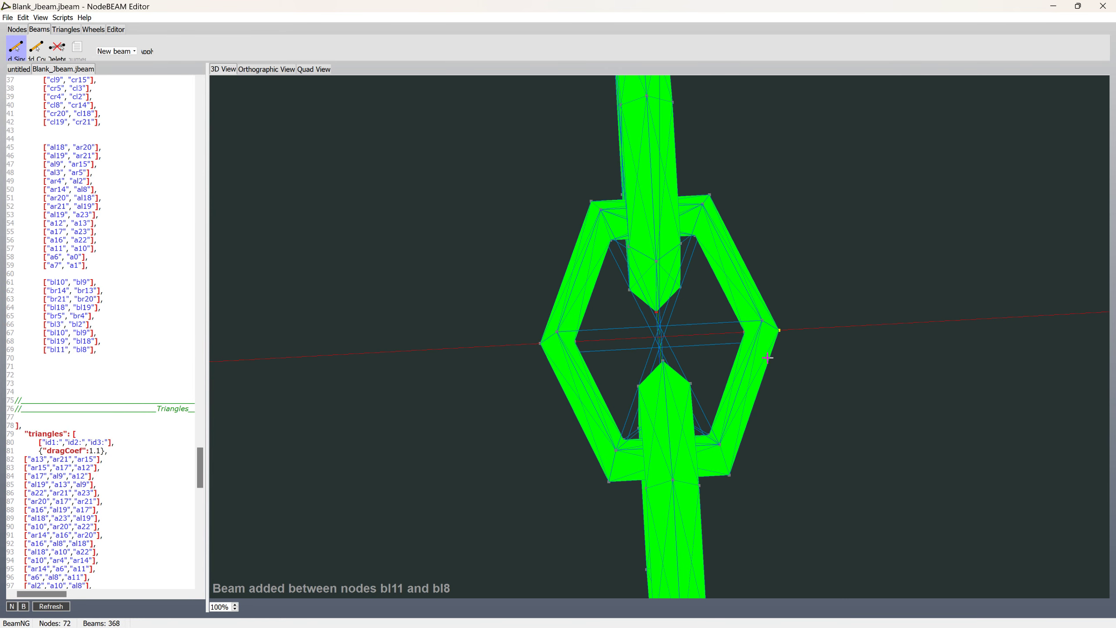
# - Add beams between nodes bl6 and bl0, br7 and br1, and br12 and br15
pyautogui.click(720, 444)
pyautogui.click(730, 475)
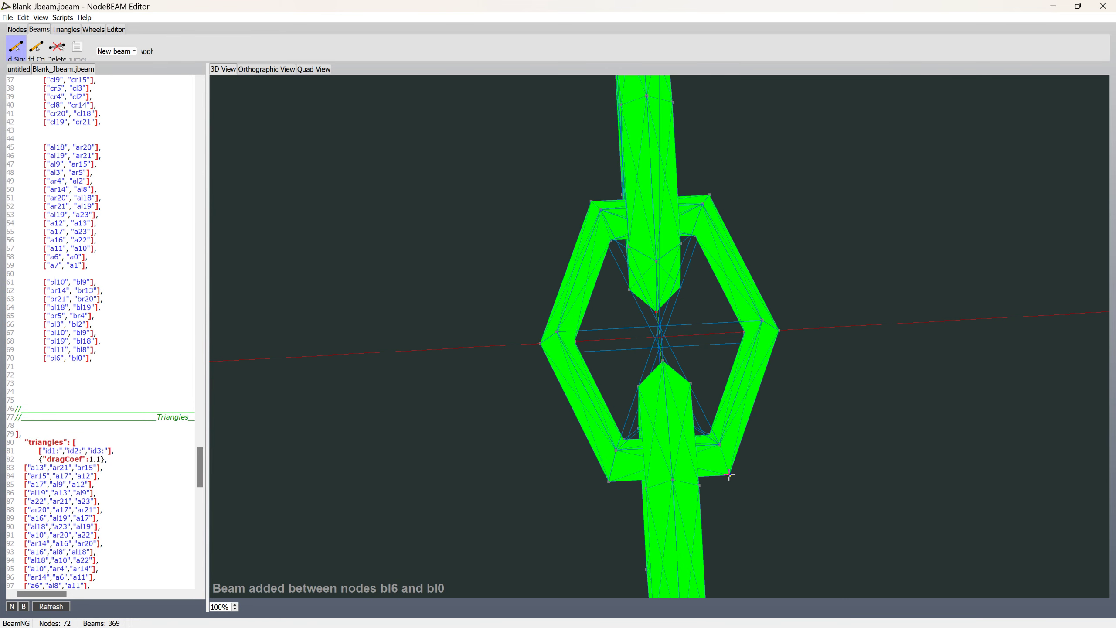
pyautogui.click(610, 477)
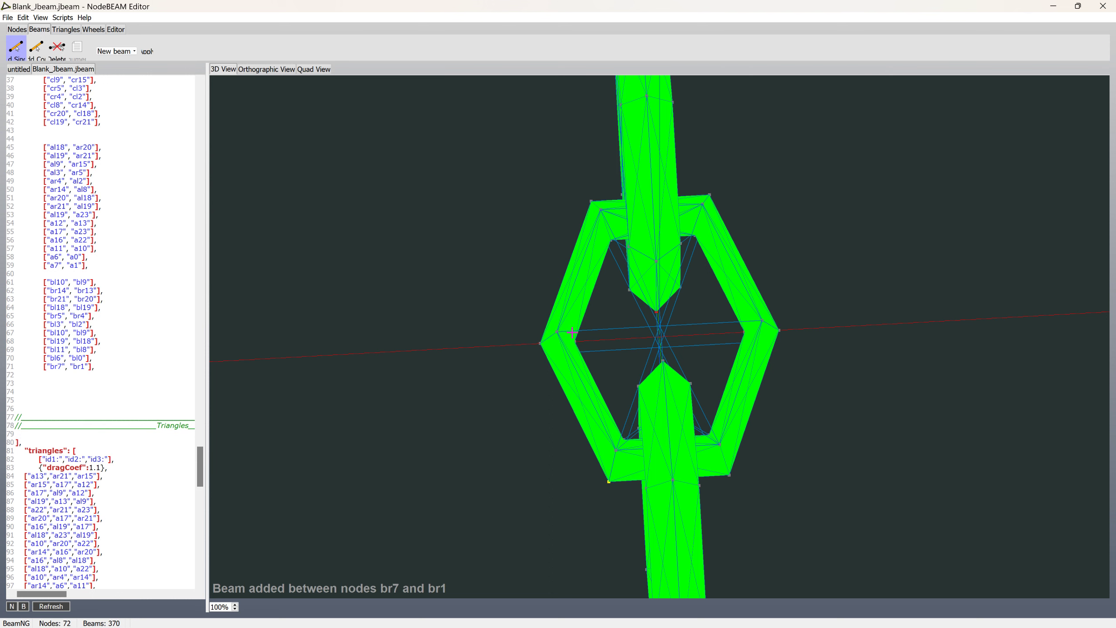
pyautogui.click(539, 343)
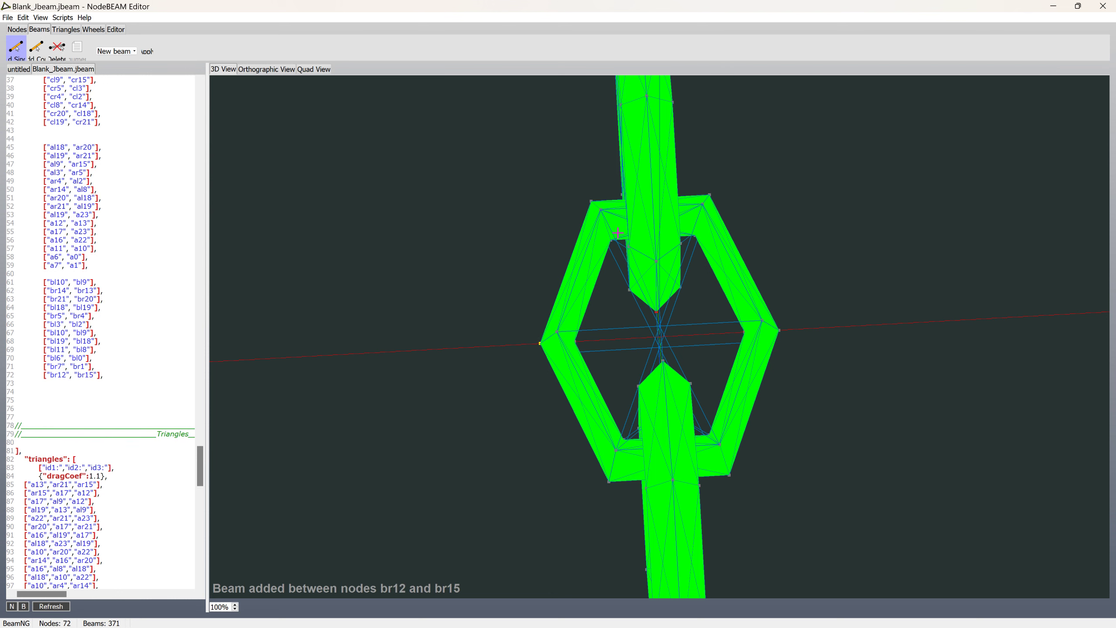
# - Add beams between nodes br17 and br23, bl16 and bl22, and bl11 and bl8
pyautogui.click(595, 201)
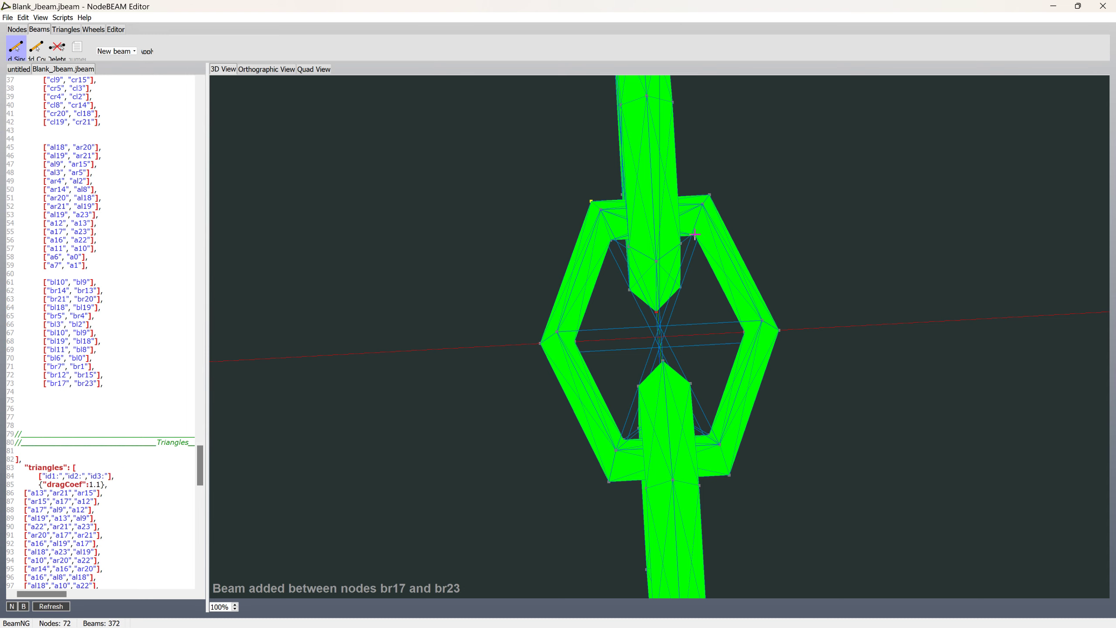
pyautogui.click(709, 195)
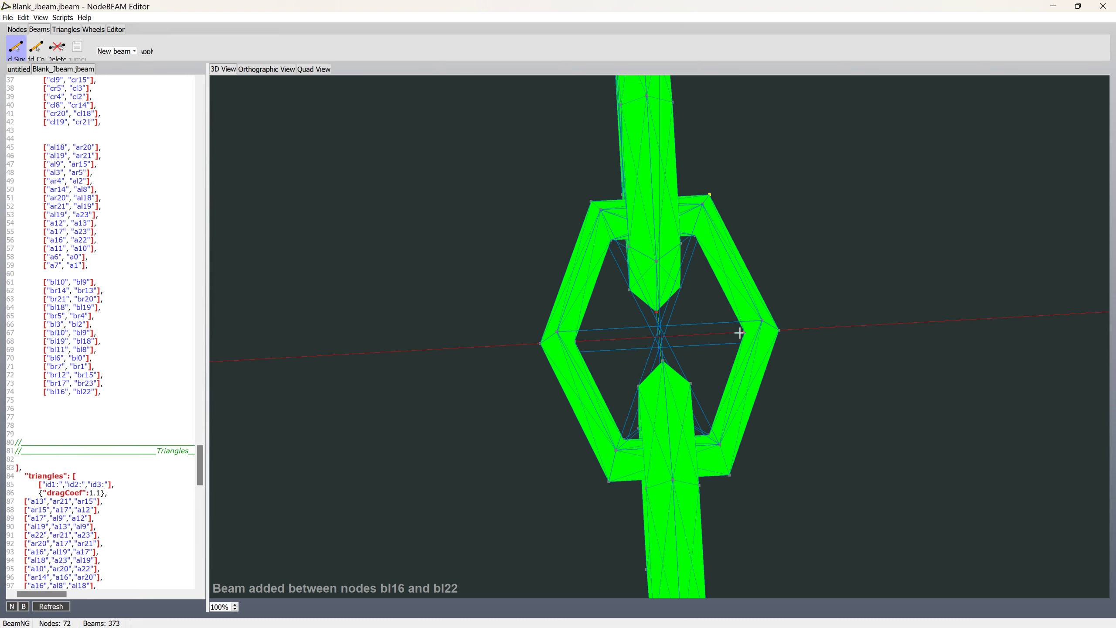
pyautogui.click(780, 331)
pyautogui.moveTo(559, 275); pyautogui.dragTo(609, 237, button='middle')
# - Save Blank_Jbeam.jbeam with the new b link beams and switch to the BeamNG.drive window
pyautogui.click(7, 17)
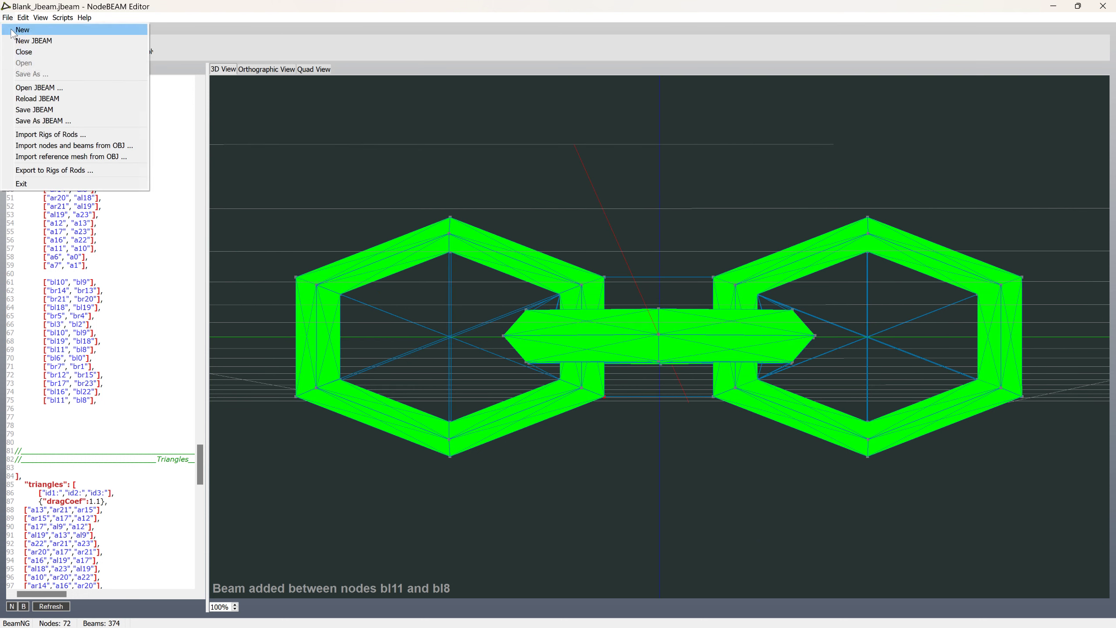
pyautogui.click(26, 110)
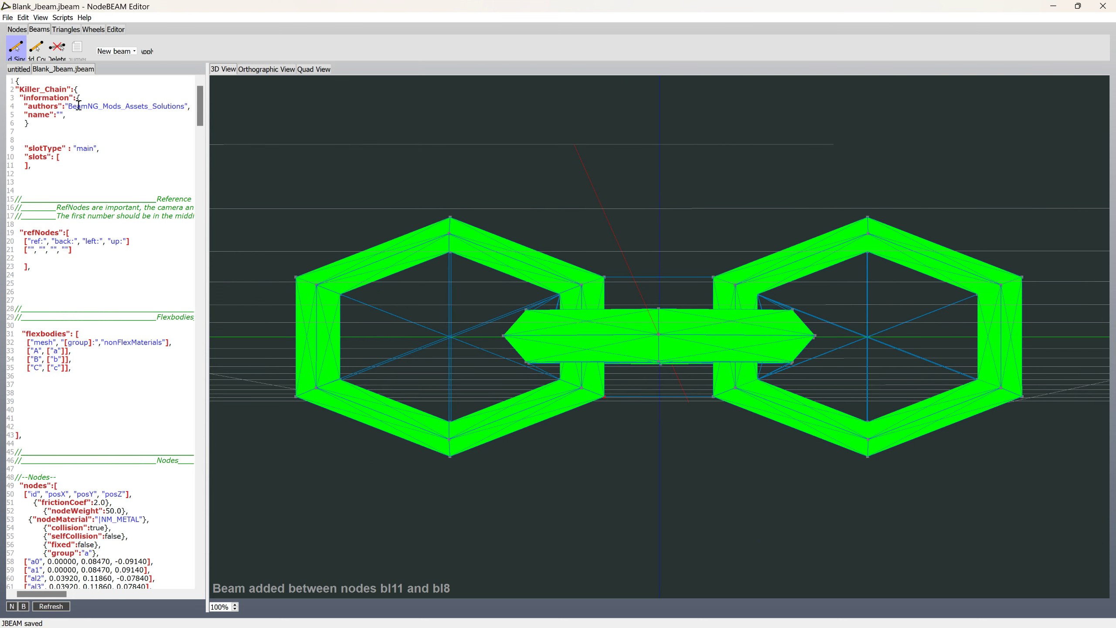
pyautogui.hotkey('alt', 'Tab')
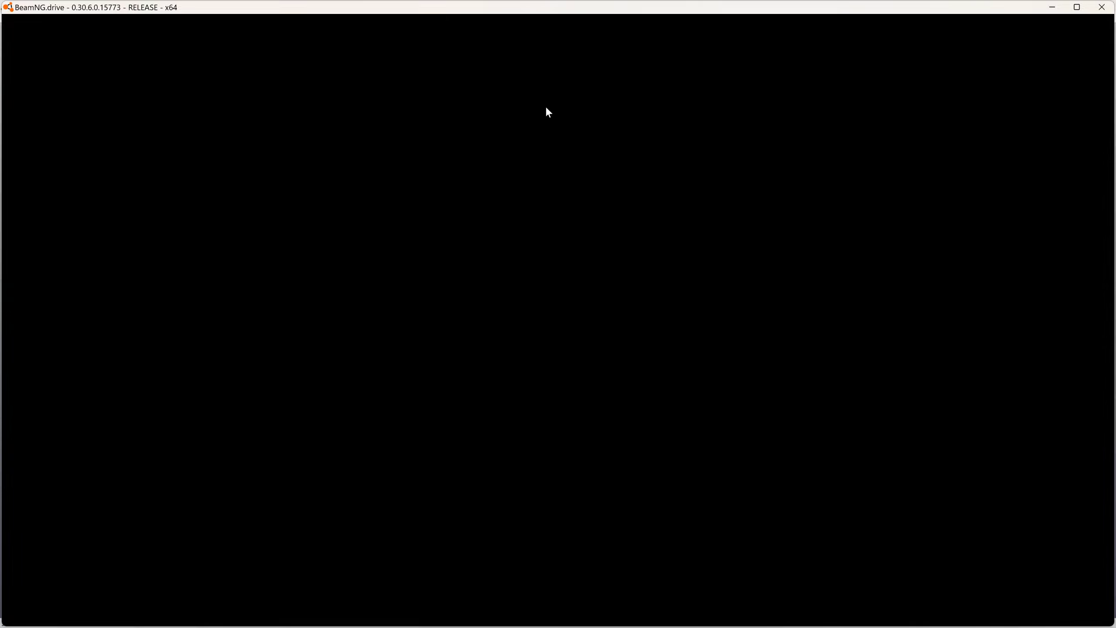
# - Return to NodeBEAM Editor and set beamDeform in the beams section of the jbeam code to 20000
pyautogui.hotkey('alt', 'Tab')
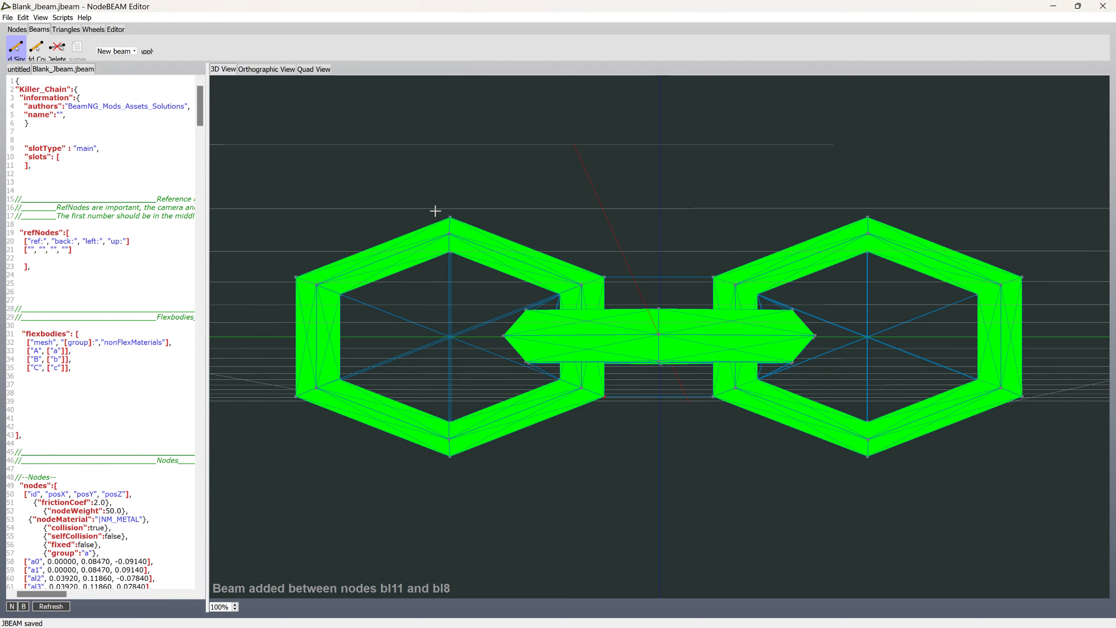
pyautogui.moveTo(201, 117); pyautogui.dragTo(210, 229)
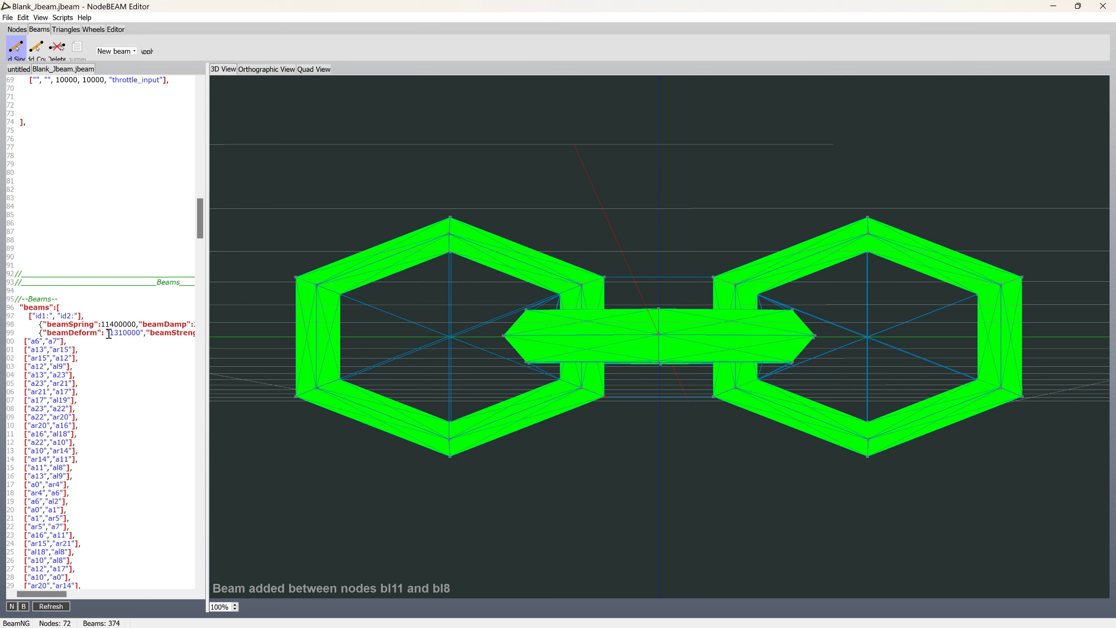
pyautogui.moveTo(109, 334); pyautogui.dragTo(117, 335)
pyautogui.write('2')
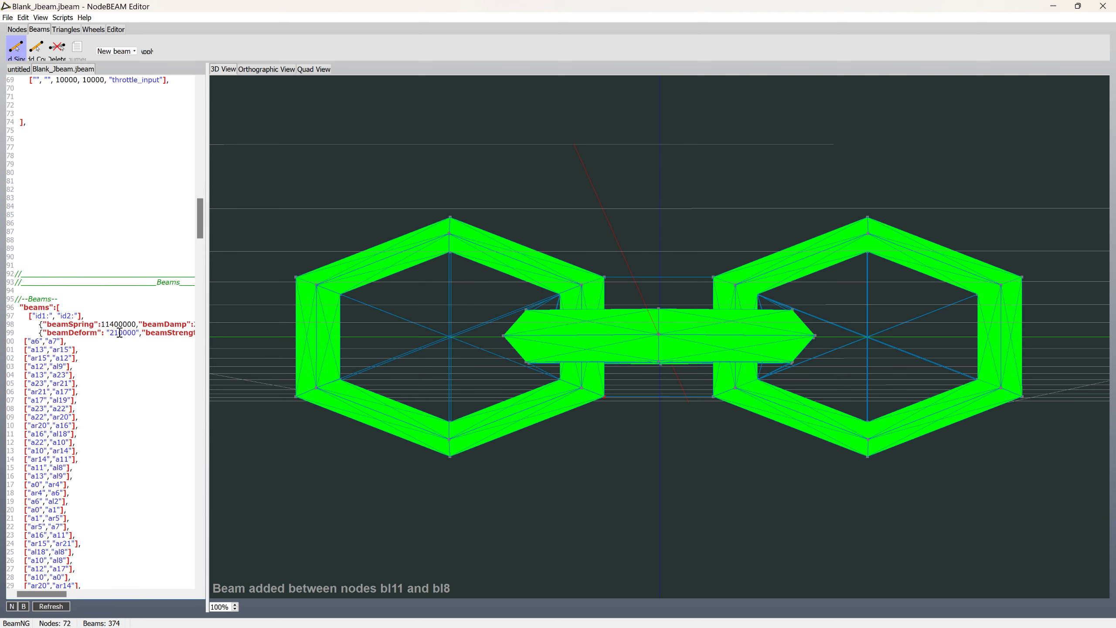
pyautogui.press('Delete')
# - Save Blank_Jbeam.jbeam with beamDeform at 20000 and switch to BeamNG.drive
pyautogui.click(7, 17)
pyautogui.click(13, 110)
pyautogui.hotkey('alt', 'Tab')
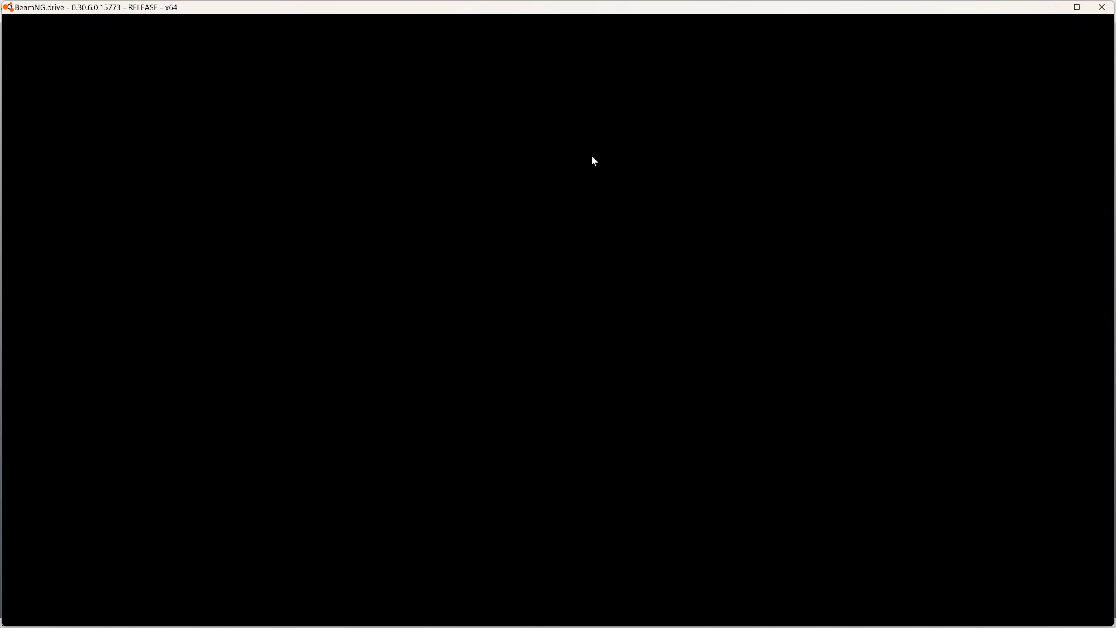
# - Return to NodeBEAM Editor and lower beamDeform in the beams section to 2000
pyautogui.hotkey('alt', 'Tab')
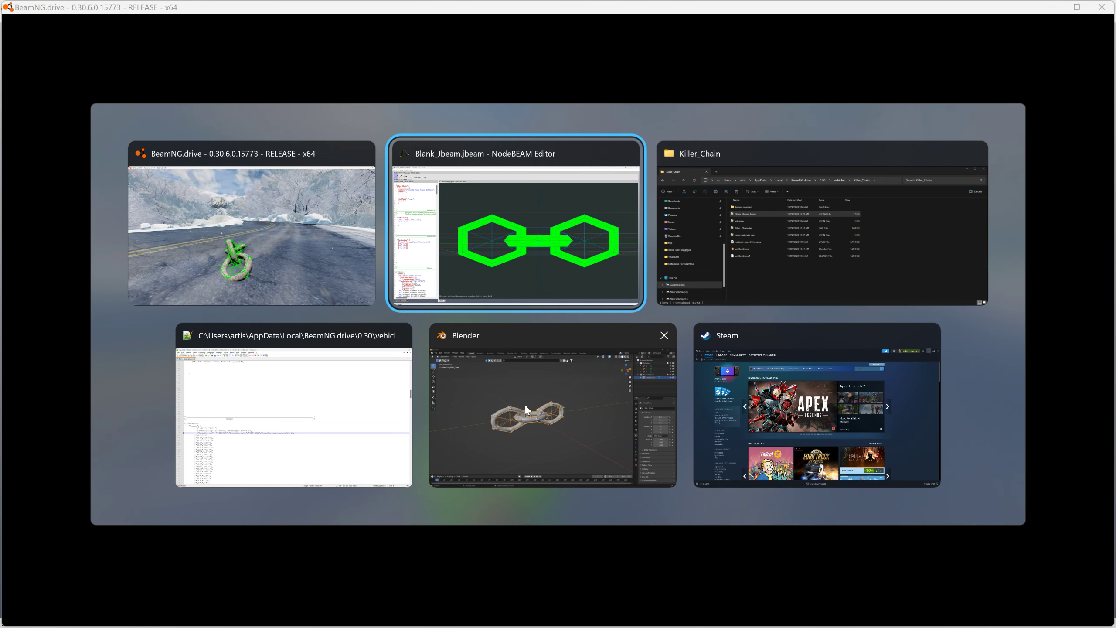
pyautogui.scroll(-18, 148, 471)
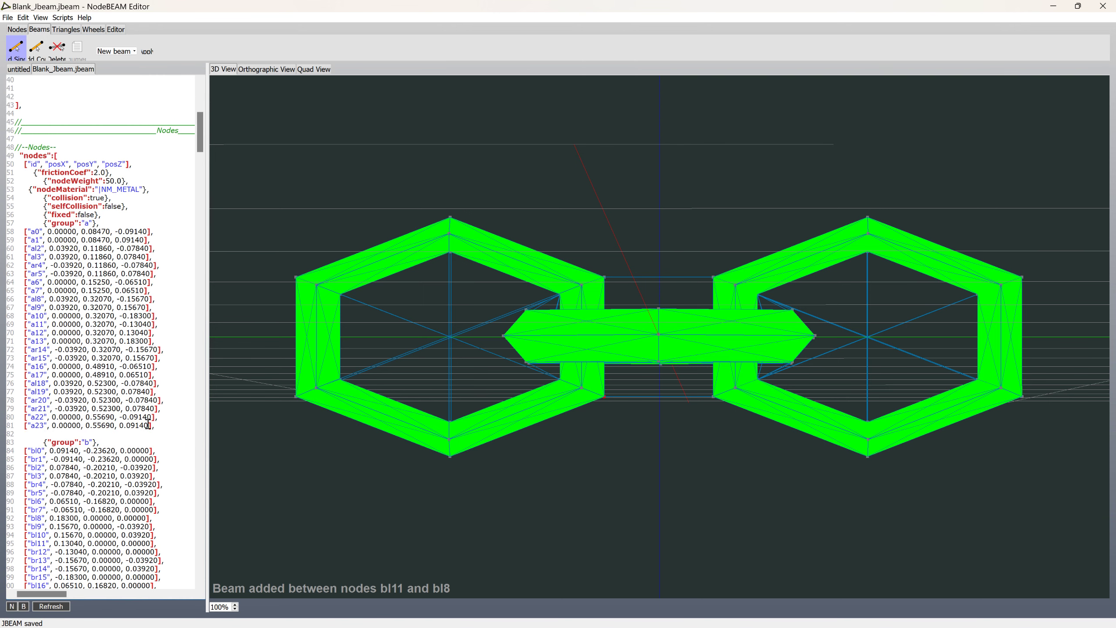
pyautogui.scroll(-20, 150, 400)
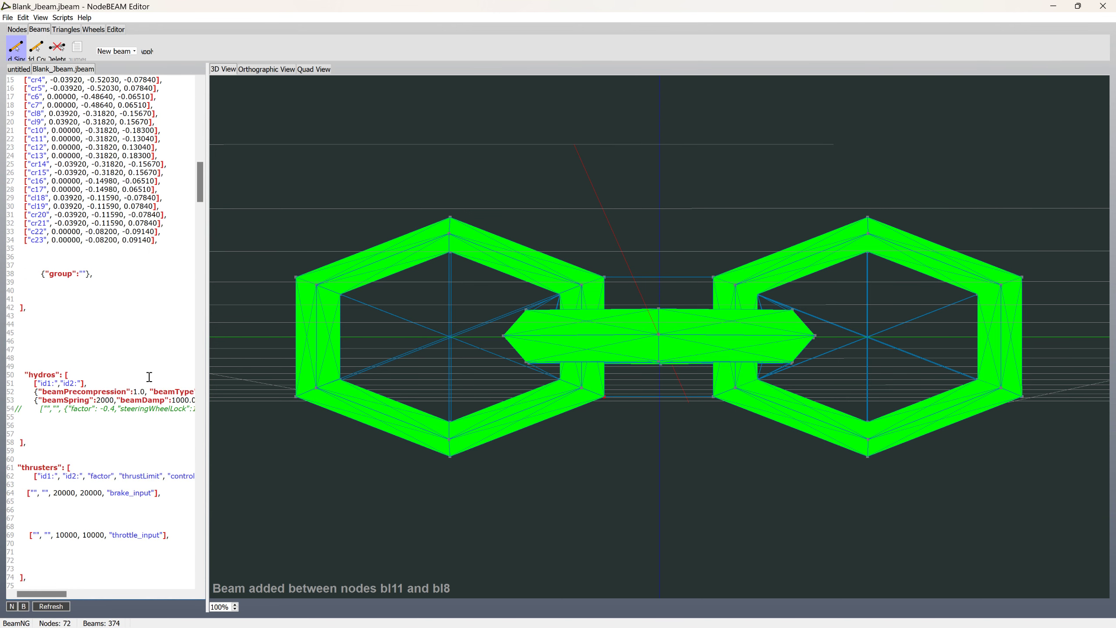
pyautogui.scroll(-10, 150, 377)
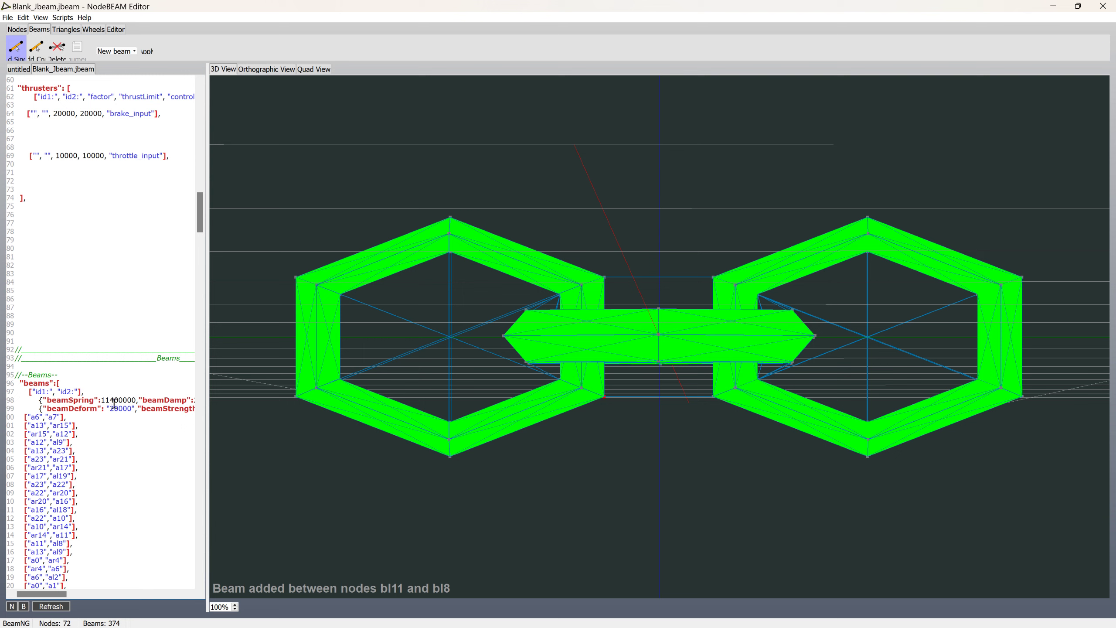
pyautogui.click(114, 409)
pyautogui.press('Delete')
# - Save Blank_Jbeam.jbeam with beamDeform at 2000 and switch to BeamNG.drive
pyautogui.click(7, 18)
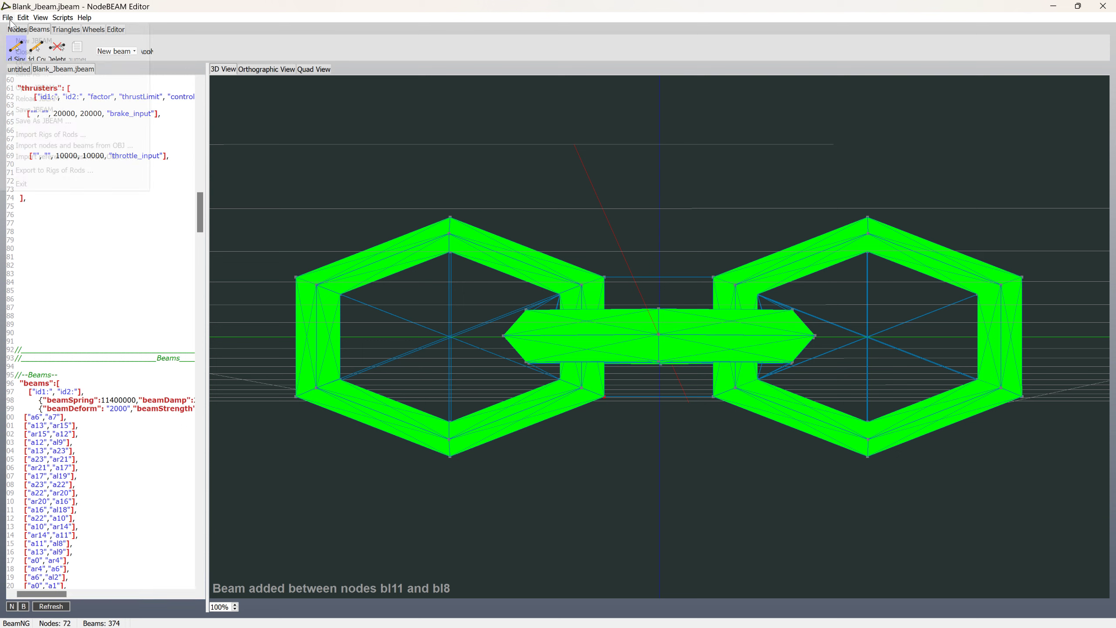
pyautogui.click(24, 108)
pyautogui.hotkey('alt', 'Tab')
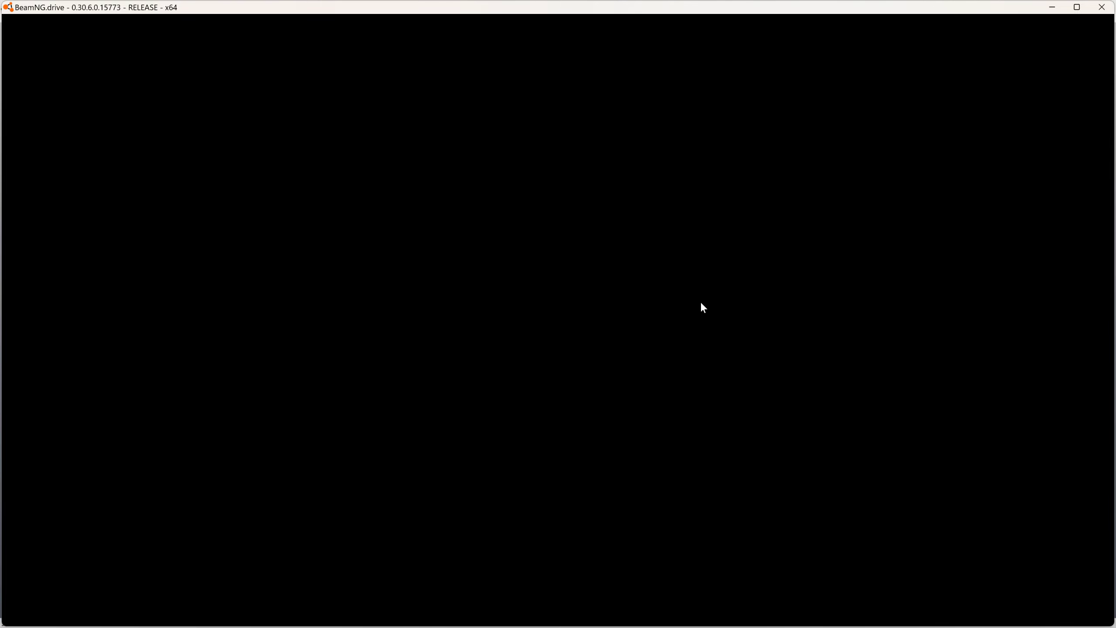
# - Return to NodeBEAM Editor and raise beamDeform in the beams section to 16000
pyautogui.hotkey('alt', 'Tab')
pyautogui.scroll(-5, 191, 460)
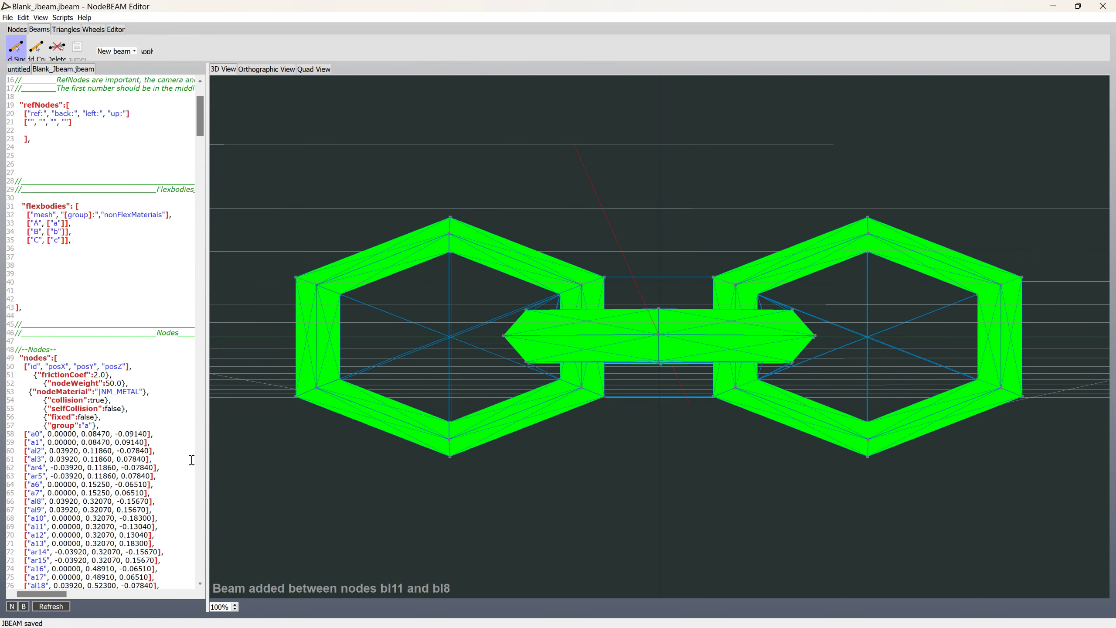
pyautogui.moveTo(202, 119); pyautogui.dragTo(198, 235)
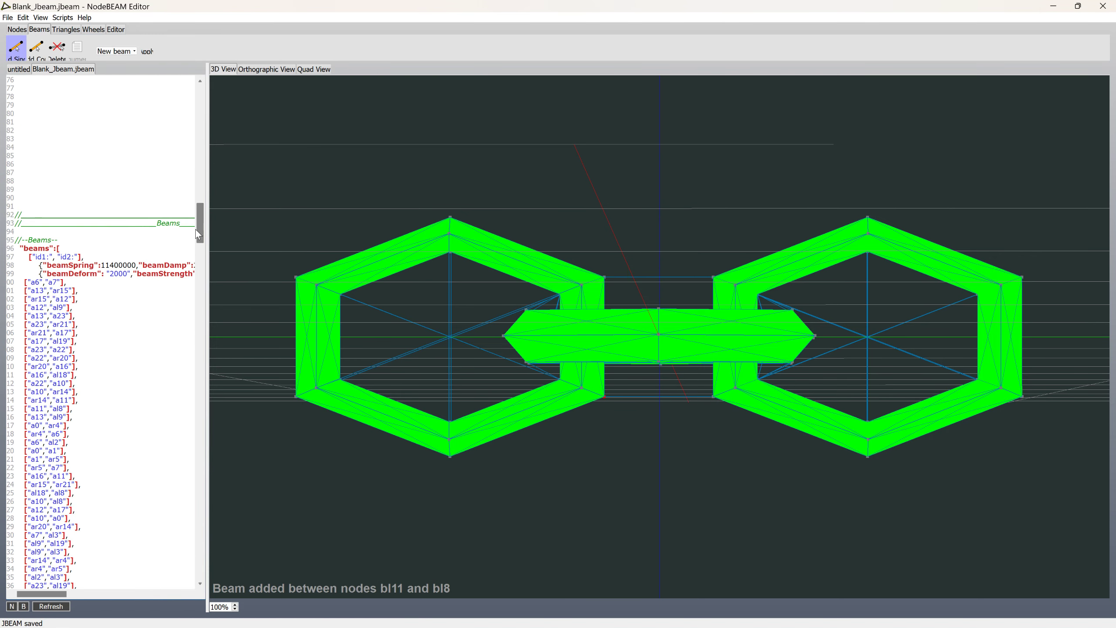
pyautogui.click(110, 274)
pyautogui.write('1')
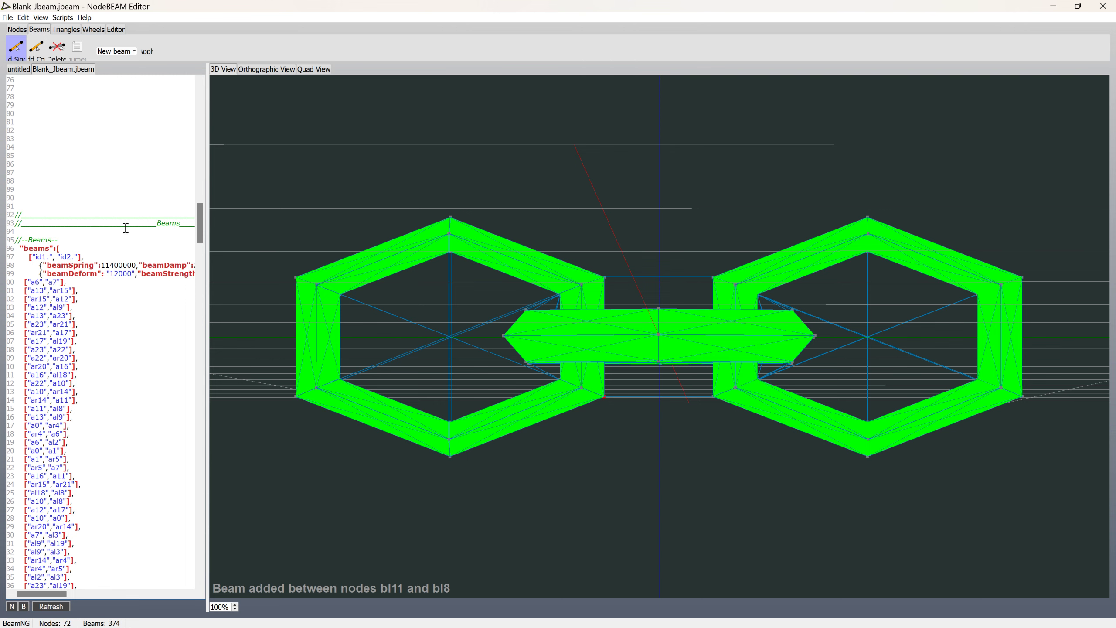
pyautogui.moveTo(113, 274); pyautogui.dragTo(118, 272)
pyautogui.write('6')
# - Save Blank_Jbeam.jbeam with beamDeform at 16000 and switch to BeamNG.drive
pyautogui.click(8, 17)
pyautogui.click(42, 86)
pyautogui.hotkey('alt', 'Tab')
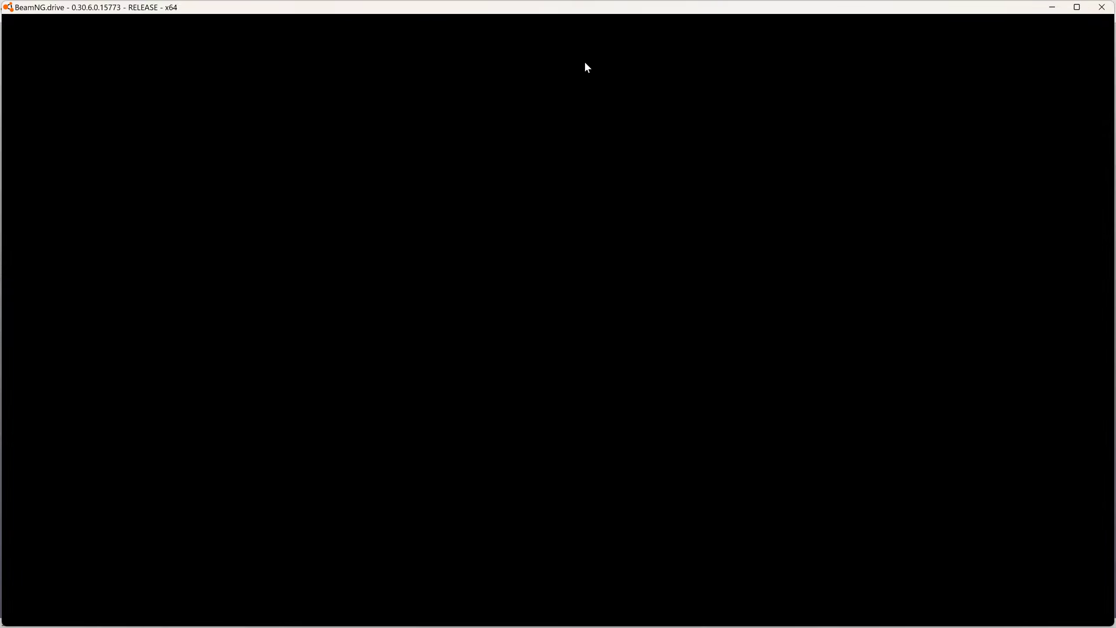
# - Return to NodeBEAM Editor, set beamDeform in the beams section to 150000 and save the jbeam file
pyautogui.hotkey('alt', 'Tab')
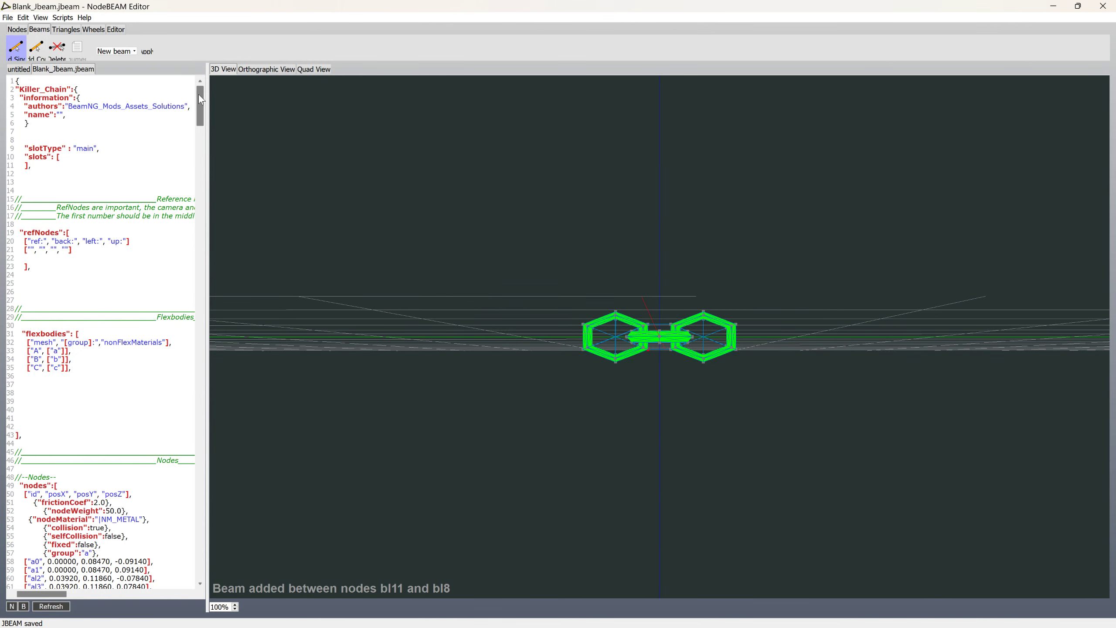
pyautogui.moveTo(199, 94); pyautogui.dragTo(207, 221)
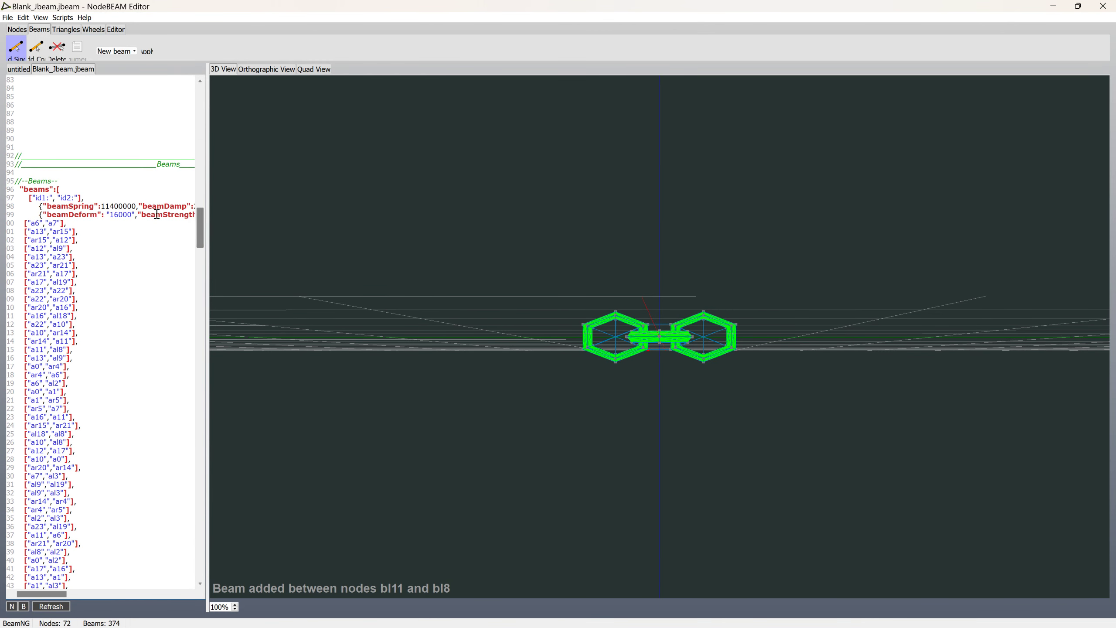
pyautogui.moveTo(111, 214); pyautogui.dragTo(117, 214)
pyautogui.write('150')
pyautogui.click(7, 17)
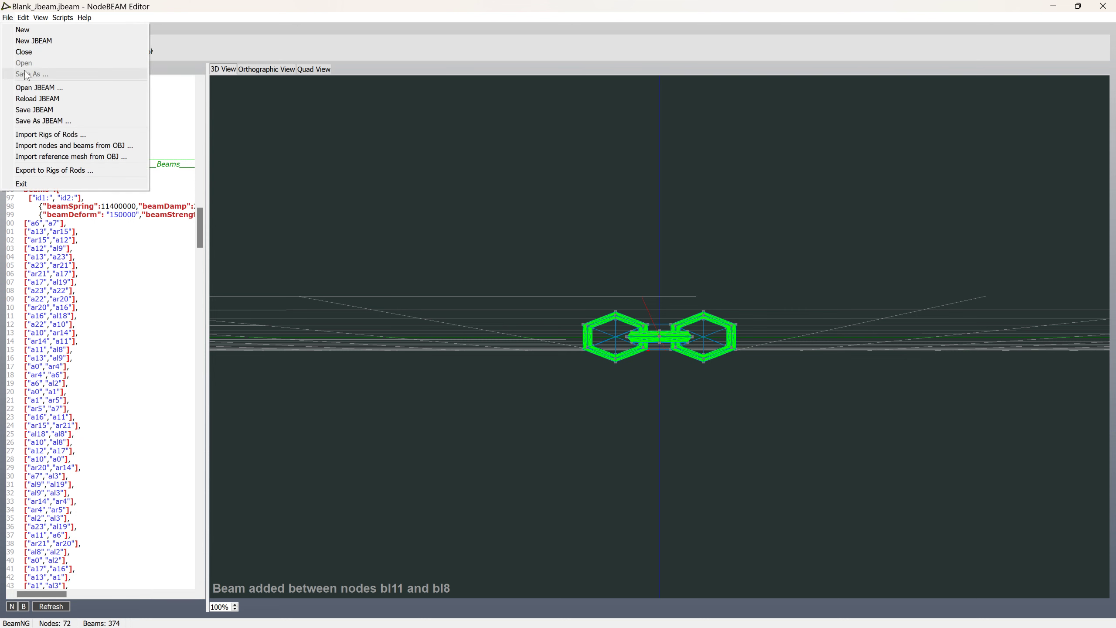